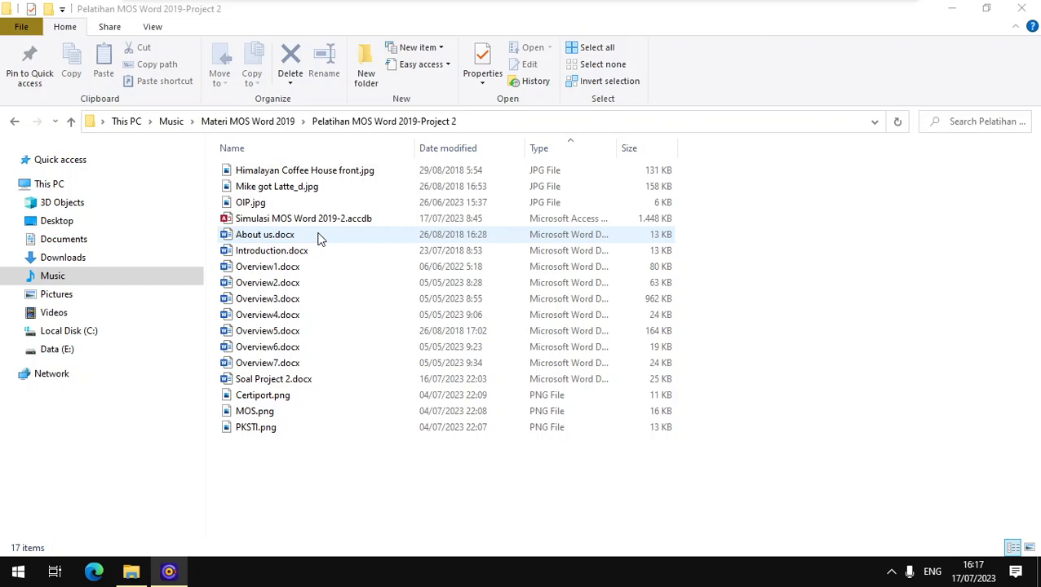
- Open the Simulasi MOS Word 2019-2.accdb exam database from File Explorer
{"action": "right_click", "coordinate": [309, 217]}
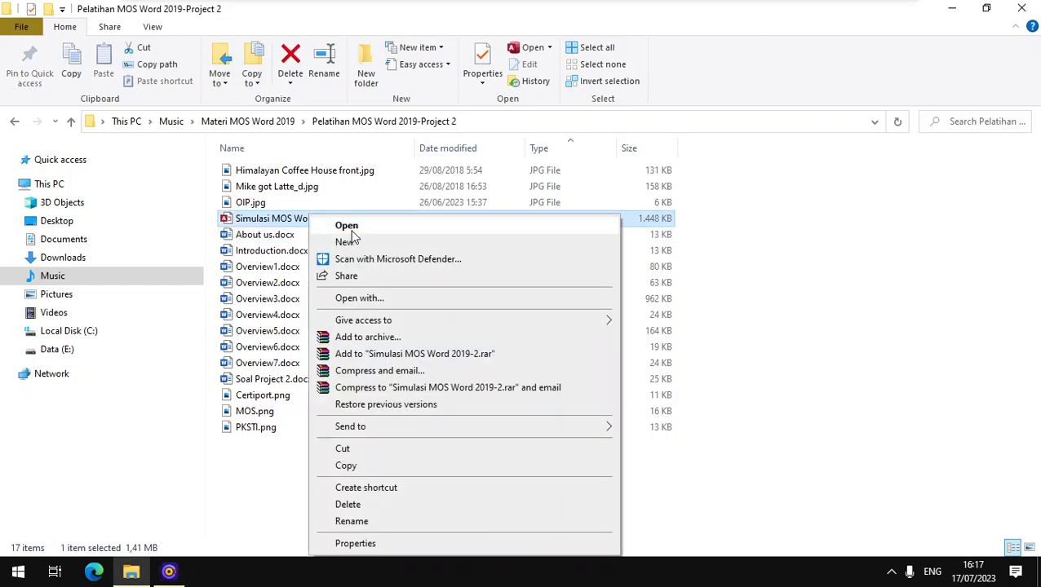
{"action": "left_click", "coordinate": [355, 226]}
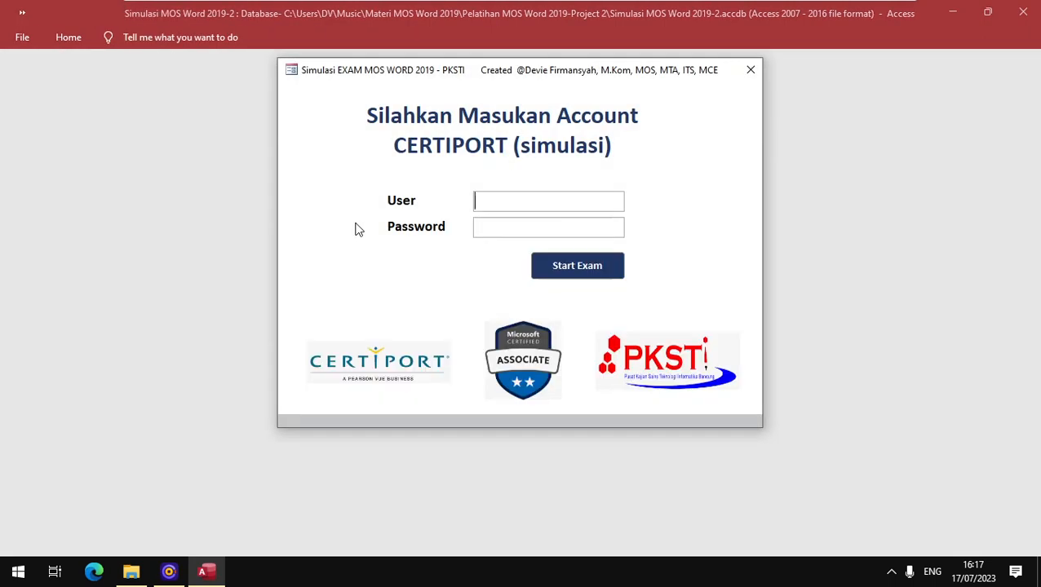
- Reposition the login form, restore and resize the Access window, and select the User field
{"action": "left_click_drag", "start_coordinate": [543, 69], "coordinate": [540, 128]}
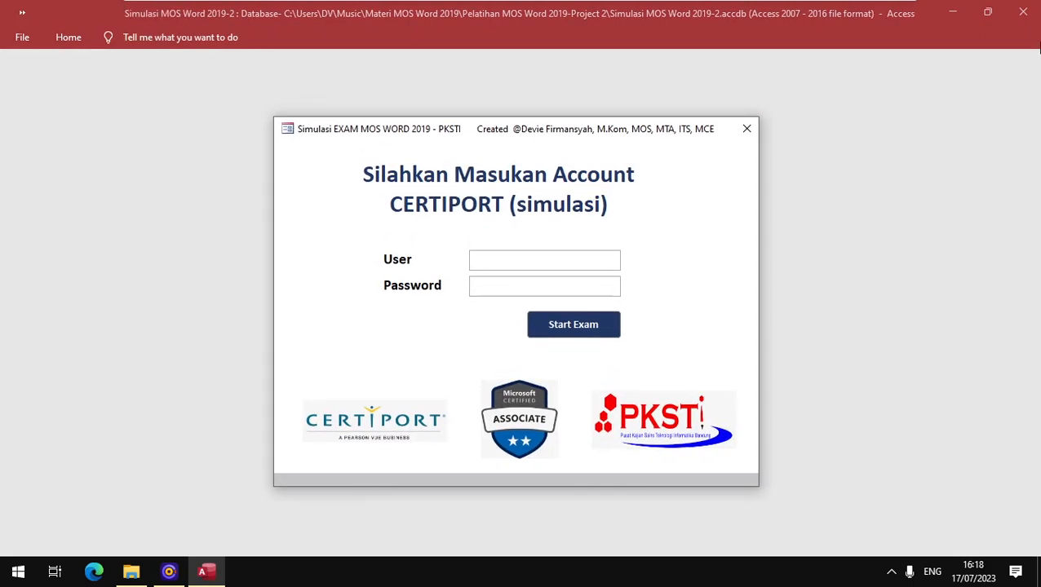
{"action": "left_click", "coordinate": [988, 13]}
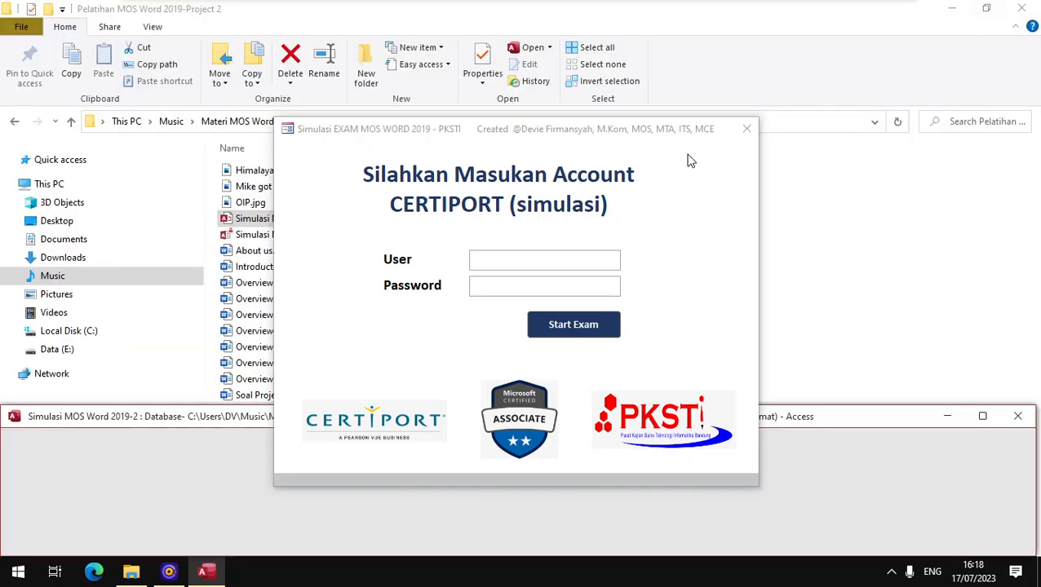
{"action": "left_click_drag", "start_coordinate": [162, 405], "coordinate": [161, 423]}
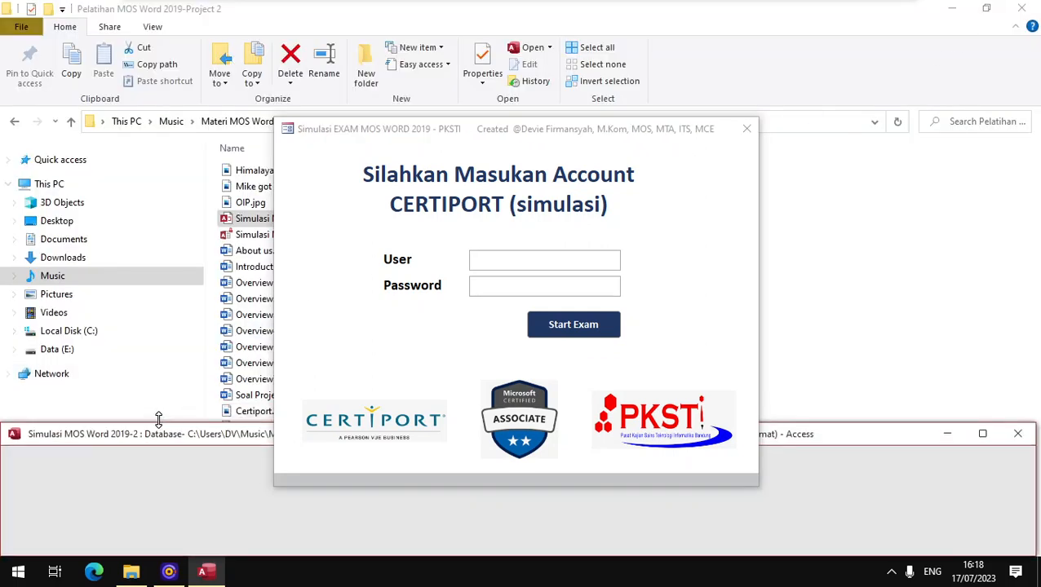
{"action": "left_click", "coordinate": [477, 263]}
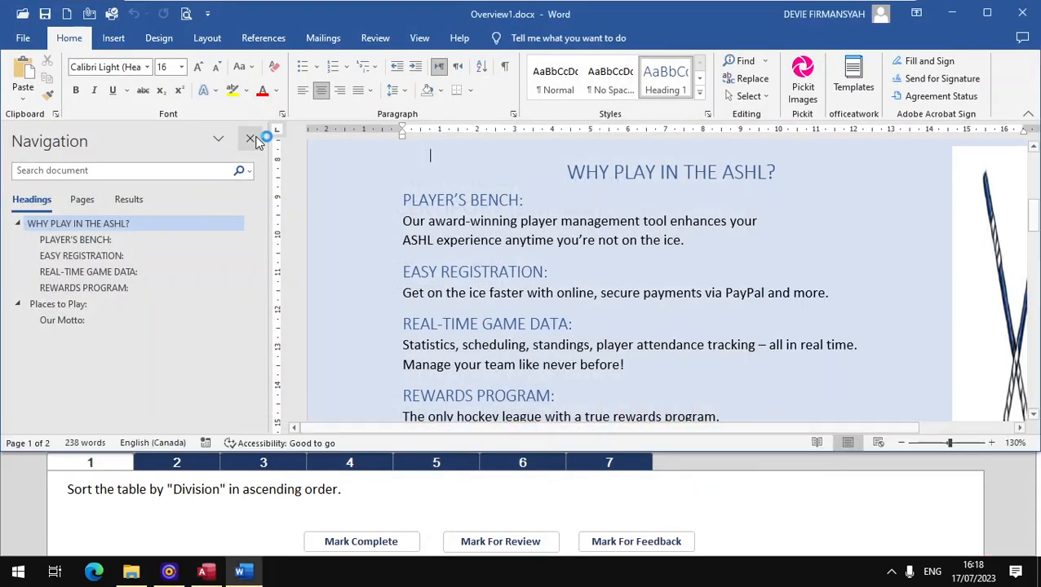
- Re-enable Word's Navigation Pane from the View tab and make it narrower
{"action": "left_click", "coordinate": [251, 139]}
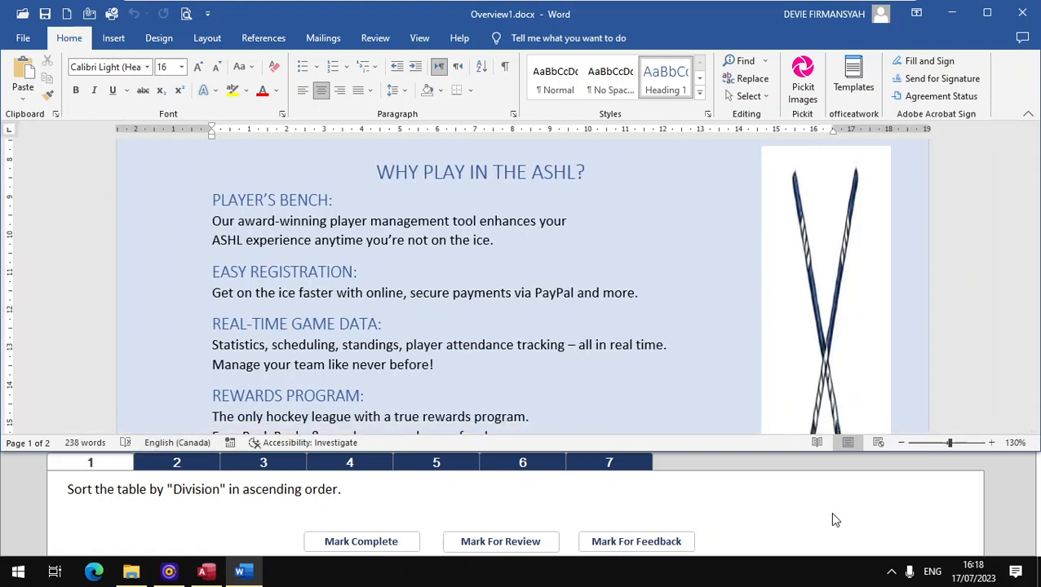
{"action": "left_click", "coordinate": [491, 491]}
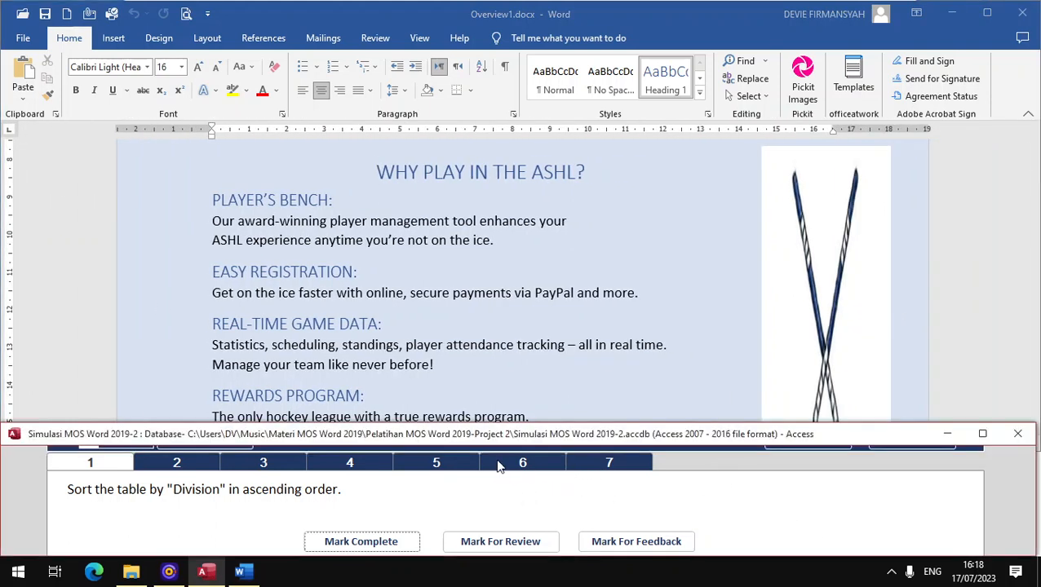
{"action": "left_click", "coordinate": [523, 384]}
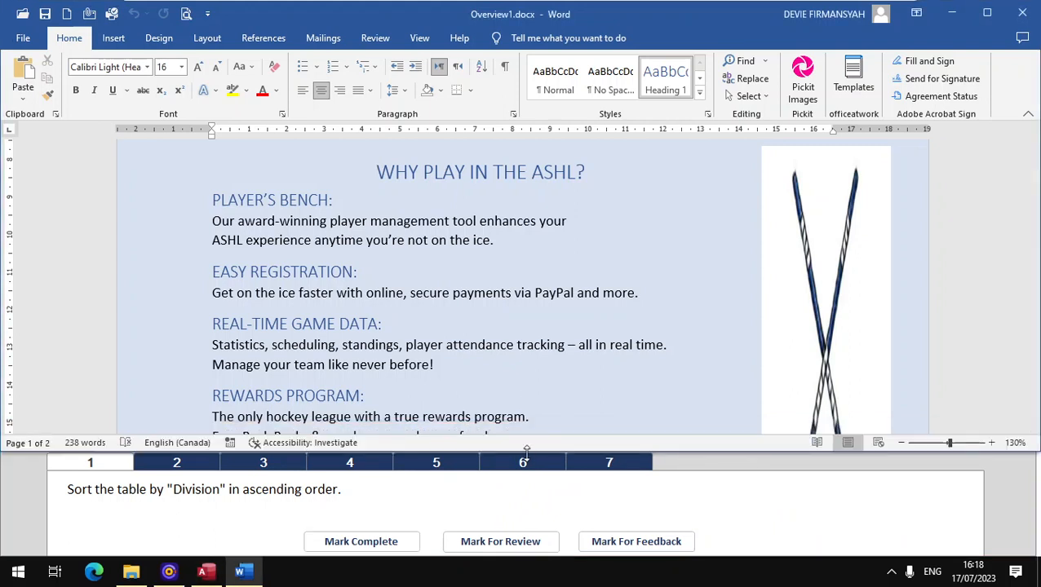
{"action": "left_click_drag", "start_coordinate": [527, 424], "coordinate": [526, 432]}
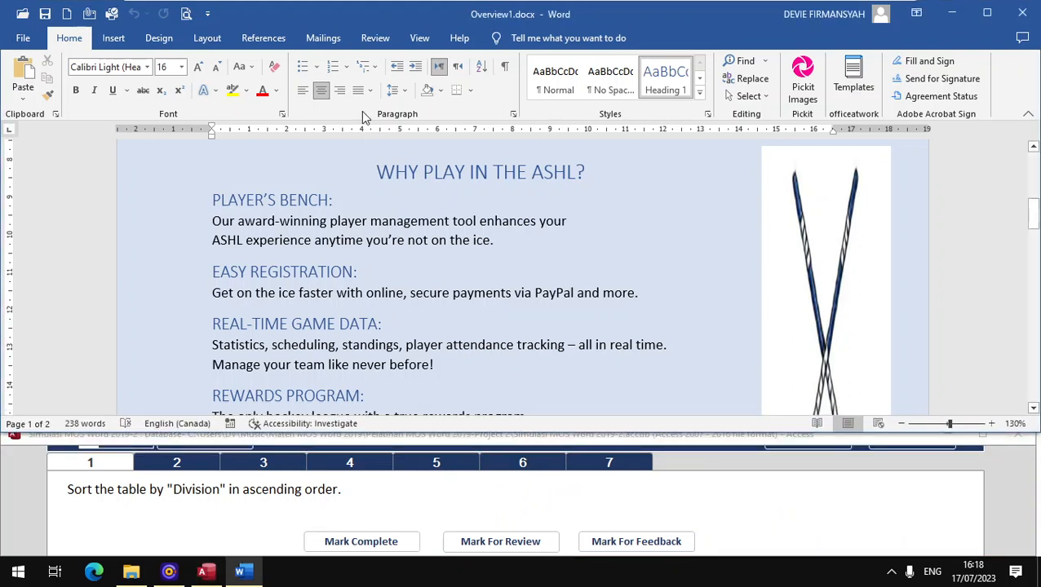
{"action": "left_click", "coordinate": [420, 37]}
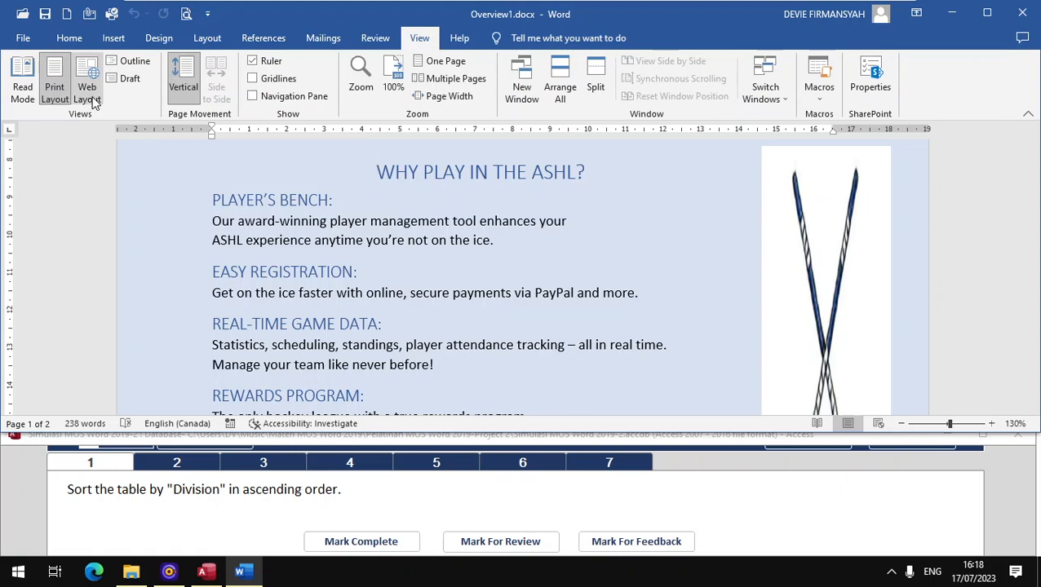
{"action": "left_click", "coordinate": [255, 97]}
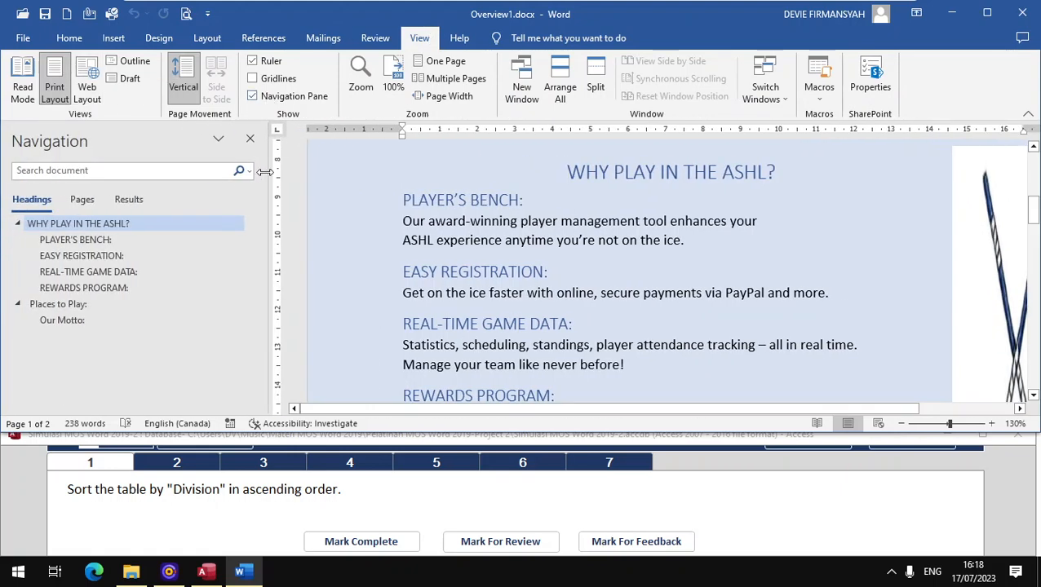
{"action": "left_click_drag", "start_coordinate": [265, 171], "coordinate": [165, 171]}
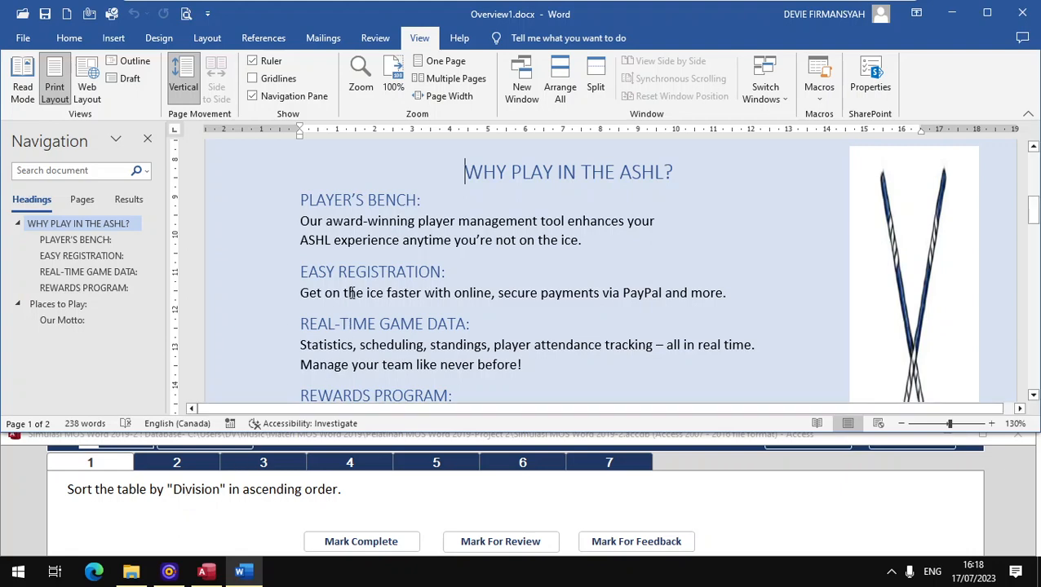
- Select the whole Division table and show the Table Tools Layout tab
{"action": "scroll", "coordinate": [326, 298], "scroll_direction": "down", "scroll_amount": 6}
{"action": "left_click", "coordinate": [293, 285]}
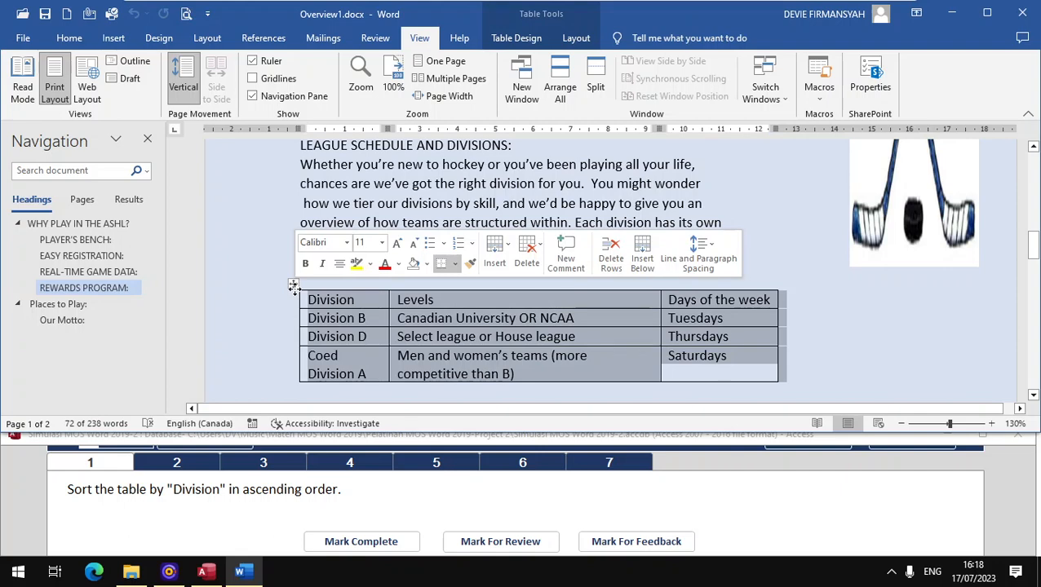
{"action": "left_click", "coordinate": [575, 39]}
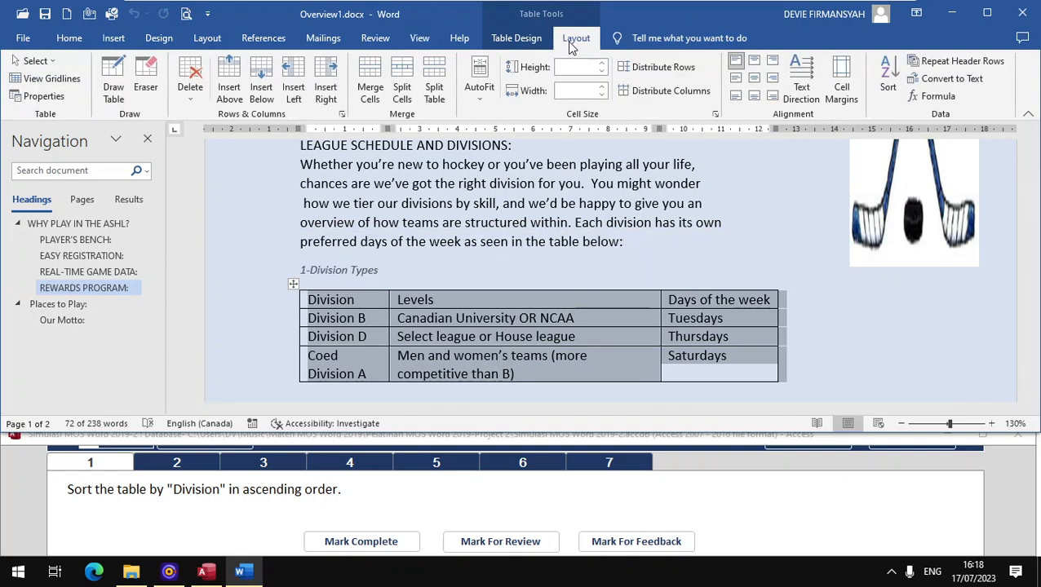
- Sort the table by Division, Text, Ascending with a header row, then mark task 1 complete
{"action": "left_click", "coordinate": [888, 81]}
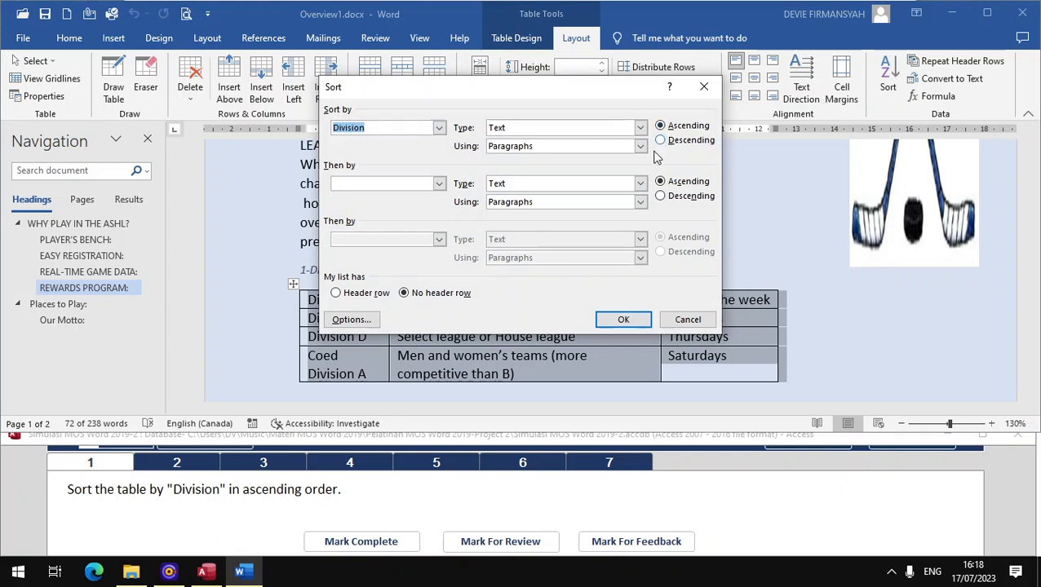
{"action": "left_click", "coordinate": [639, 129]}
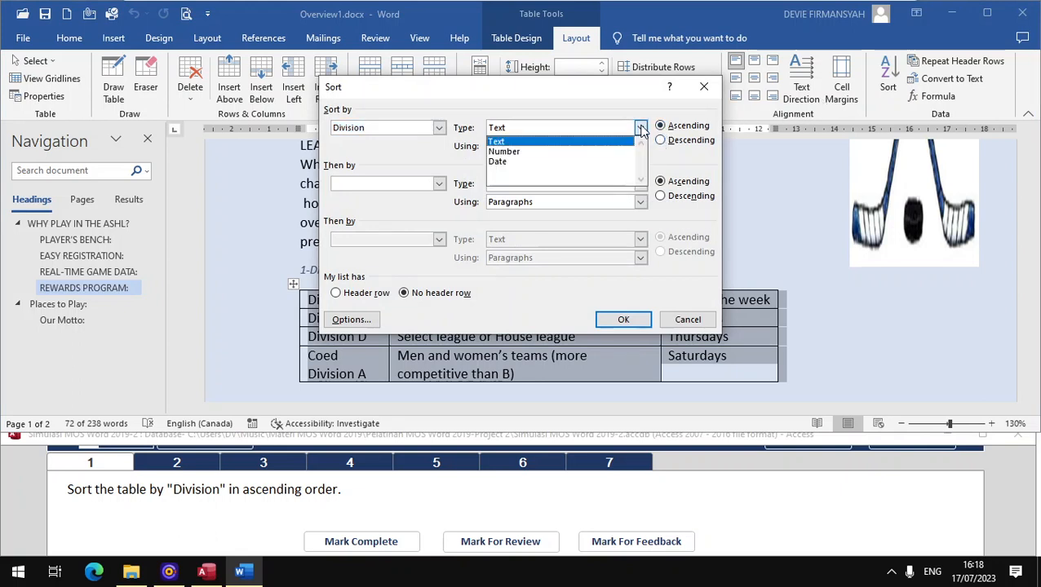
{"action": "left_click", "coordinate": [640, 128]}
{"action": "left_click", "coordinate": [641, 146]}
{"action": "left_click", "coordinate": [640, 146]}
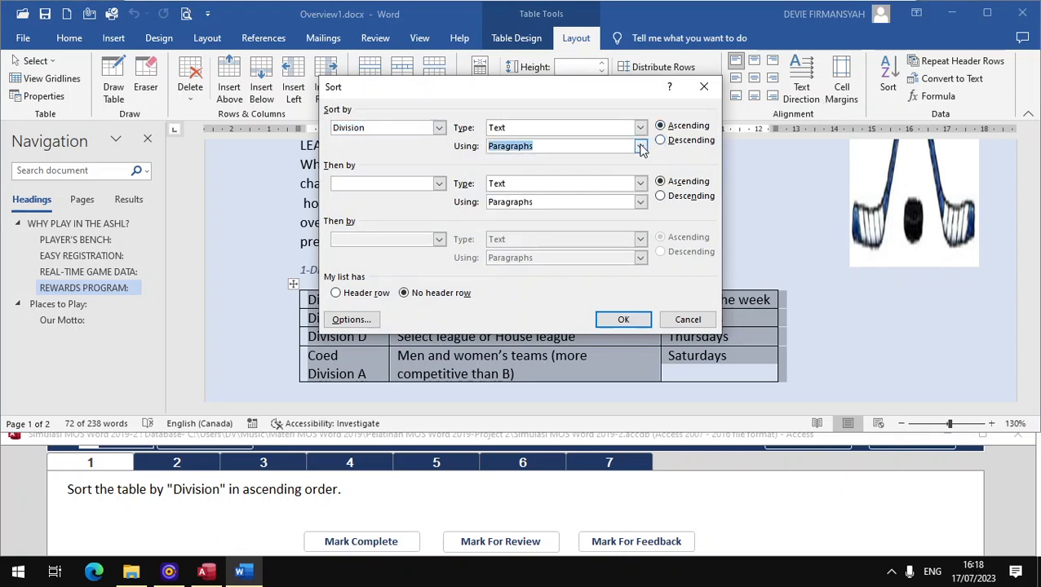
{"action": "left_click", "coordinate": [438, 130]}
{"action": "left_click", "coordinate": [438, 131]}
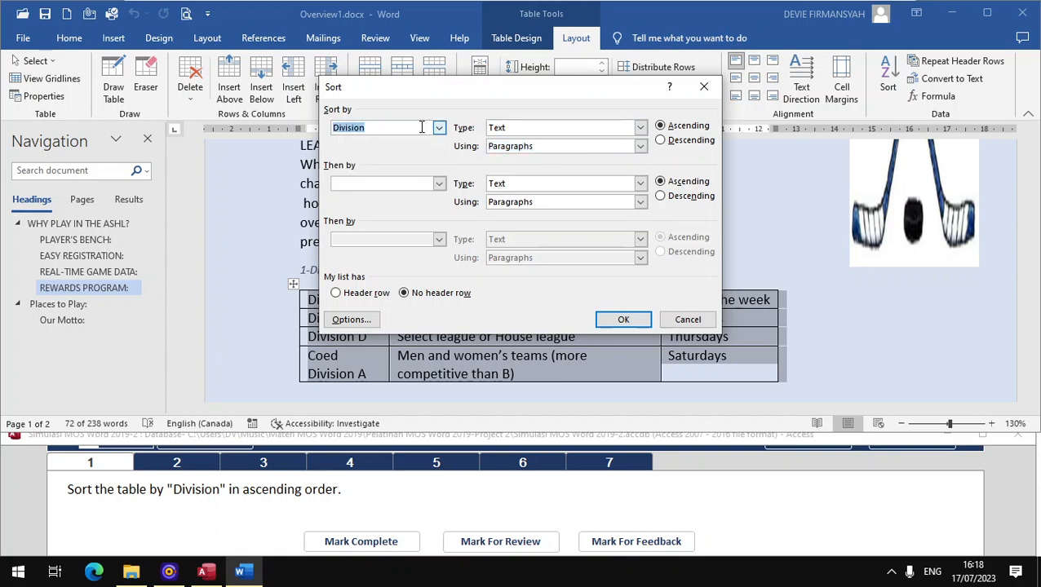
{"action": "left_click", "coordinate": [342, 300]}
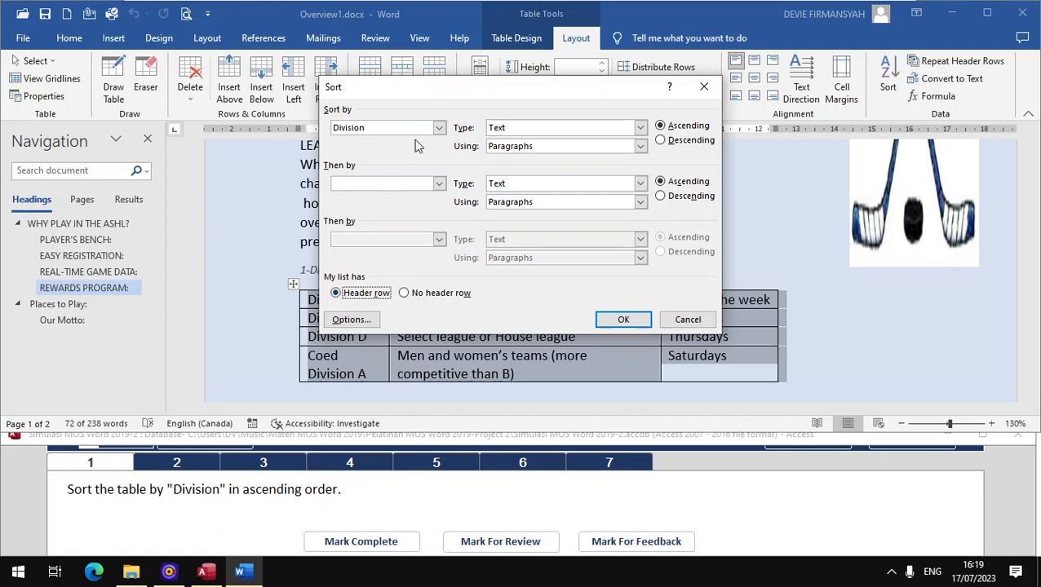
{"action": "left_click", "coordinate": [439, 130]}
{"action": "left_click", "coordinate": [387, 142]}
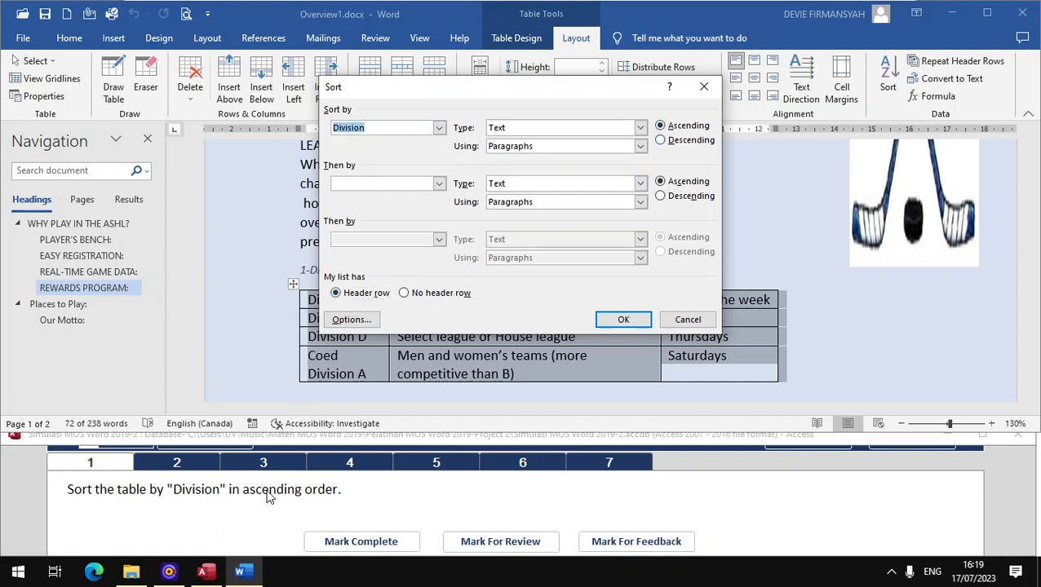
{"action": "left_click", "coordinate": [701, 128]}
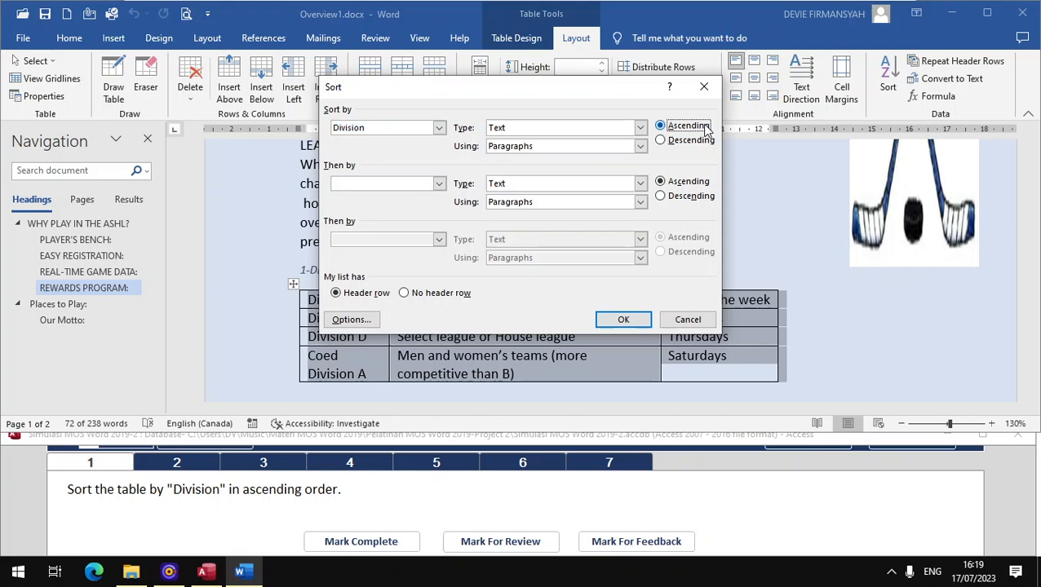
{"action": "left_click", "coordinate": [623, 320]}
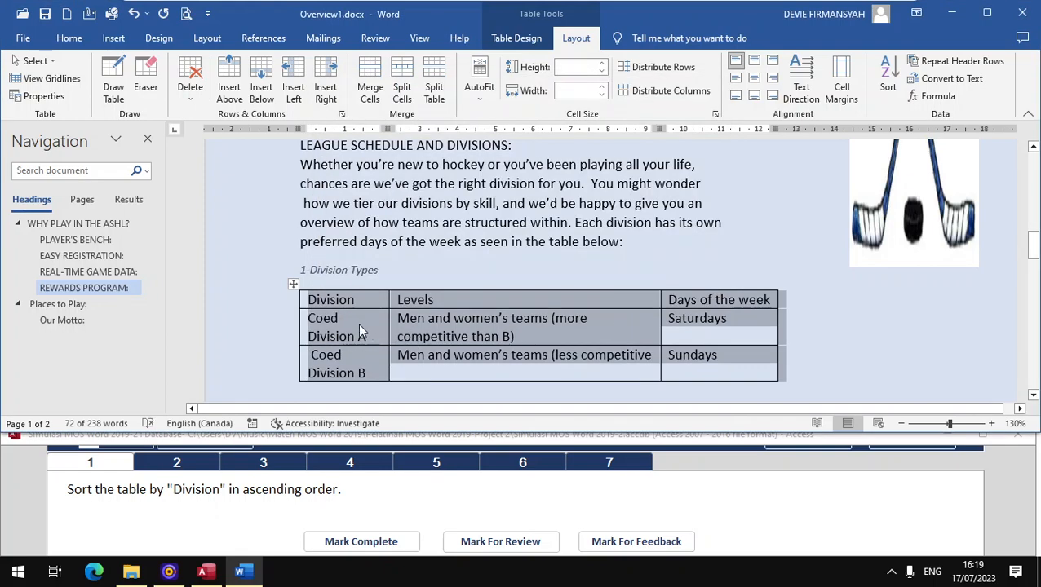
{"action": "left_click", "coordinate": [344, 542]}
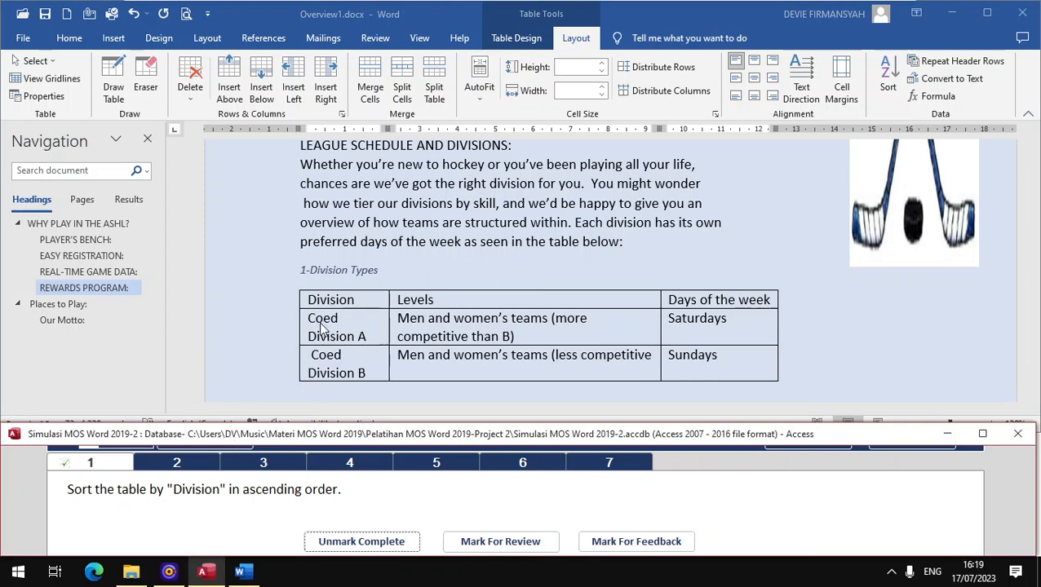
- Open exam task 2 about repeating the table headings and return to Word
{"action": "left_click", "coordinate": [194, 466]}
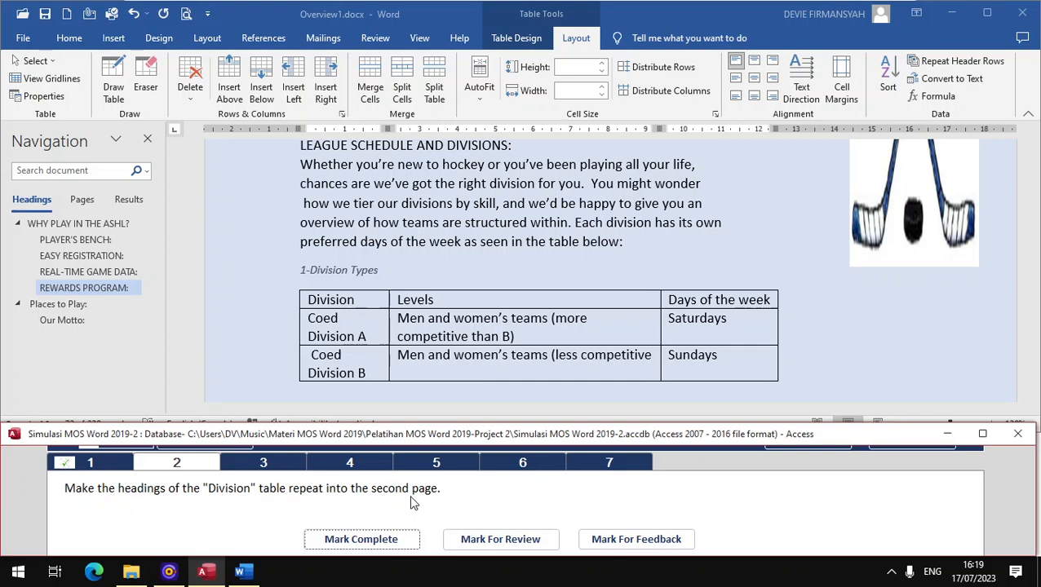
{"action": "left_click", "coordinate": [313, 299]}
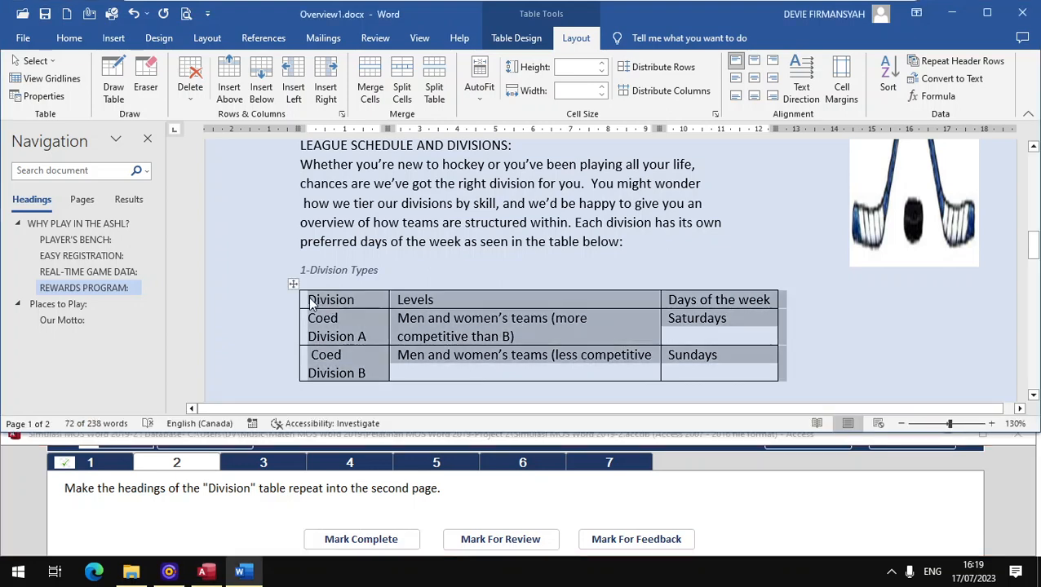
- Inspect the Division table where it continues onto the next page
{"action": "left_click", "coordinate": [310, 304]}
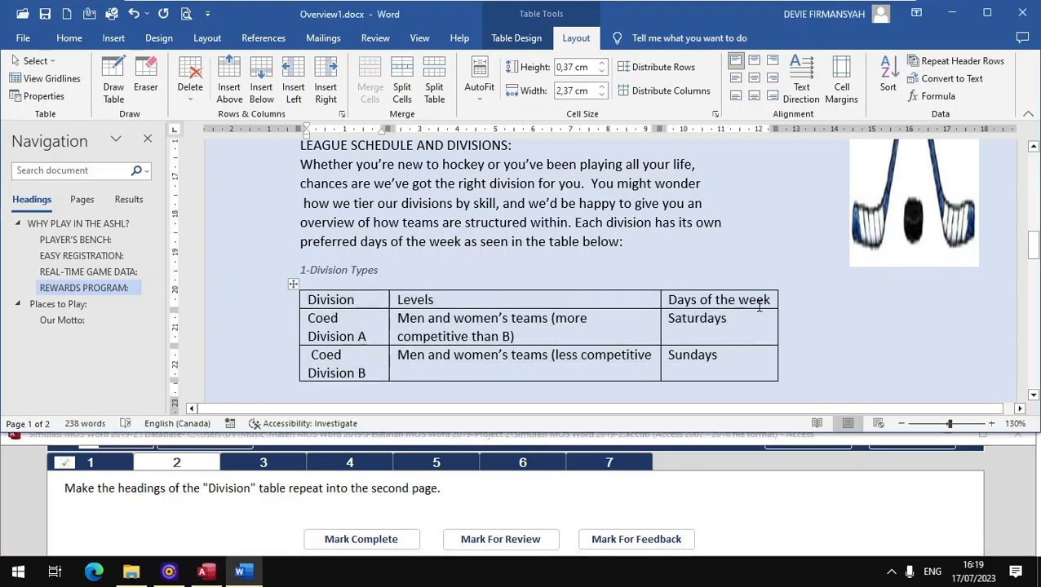
{"action": "scroll", "coordinate": [495, 306], "scroll_direction": "down", "scroll_amount": 5}
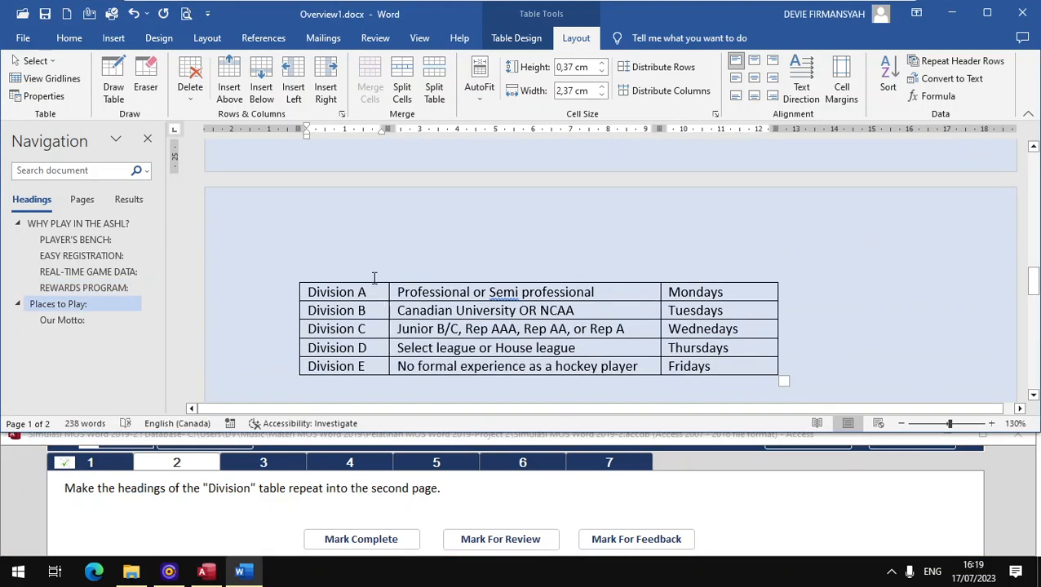
{"action": "scroll", "coordinate": [374, 278], "scroll_direction": "up", "scroll_amount": 5}
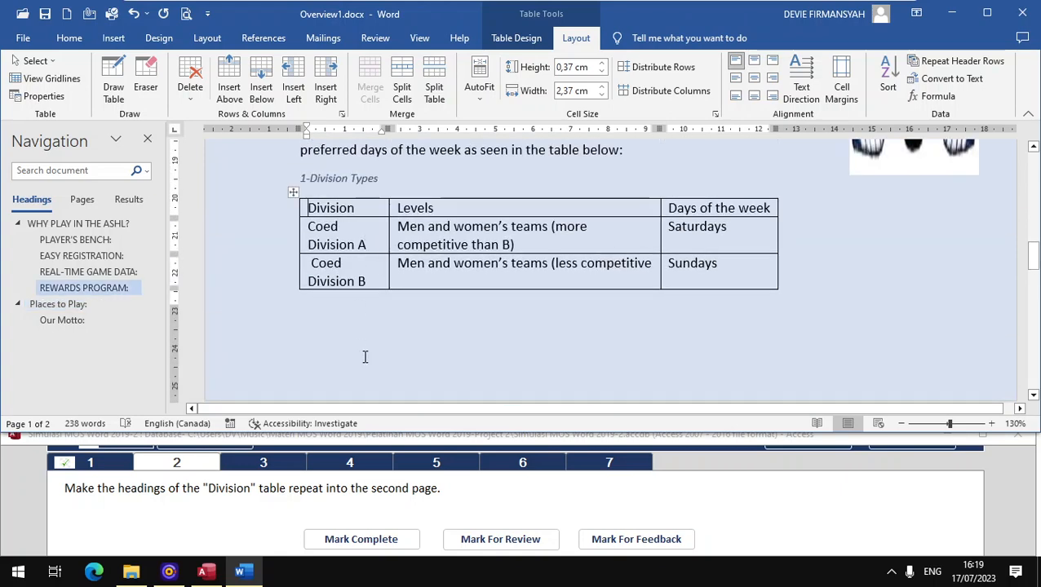
{"action": "scroll", "coordinate": [365, 355], "scroll_direction": "down", "scroll_amount": 3}
{"action": "scroll", "coordinate": [365, 351], "scroll_direction": "up", "scroll_amount": 4}
{"action": "scroll", "coordinate": [326, 281], "scroll_direction": "down", "scroll_amount": 2}
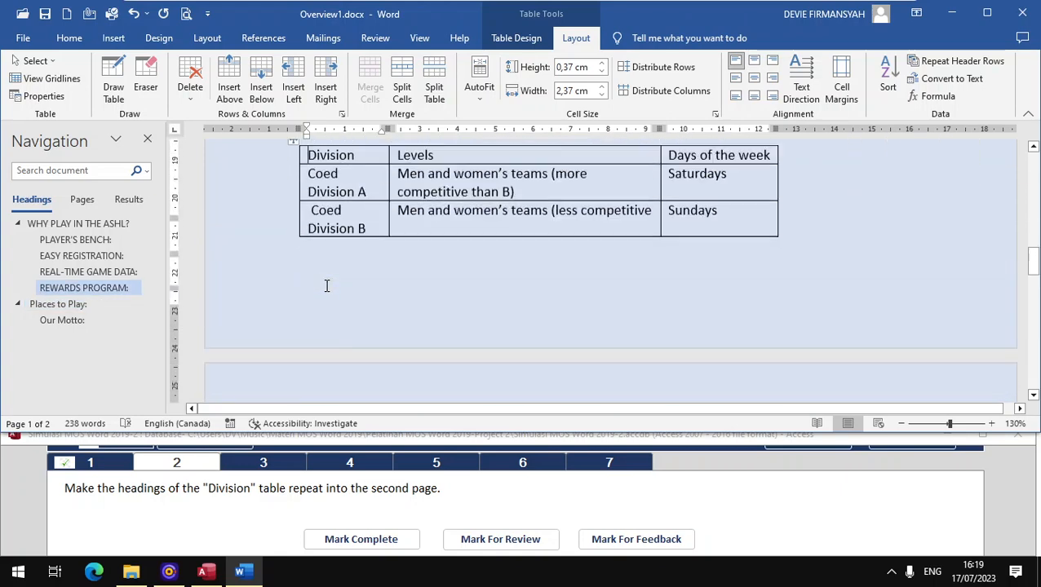
{"action": "scroll", "coordinate": [326, 285], "scroll_direction": "up", "scroll_amount": 2}
{"action": "left_click_drag", "start_coordinate": [334, 253], "coordinate": [415, 257]}
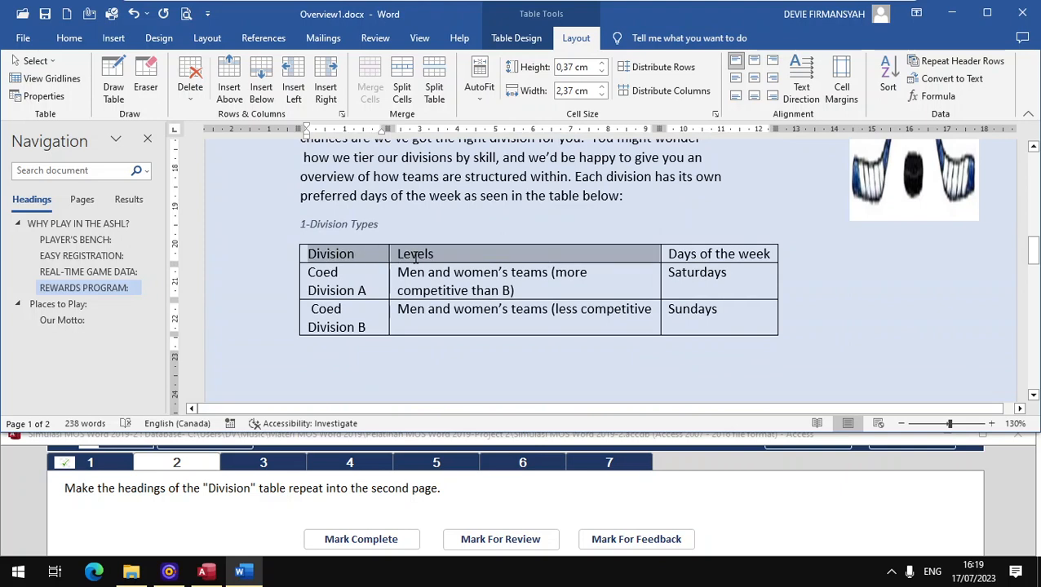
{"action": "left_click_drag", "start_coordinate": [569, 257], "coordinate": [677, 254]}
{"action": "scroll", "coordinate": [362, 351], "scroll_direction": "down", "scroll_amount": 3}
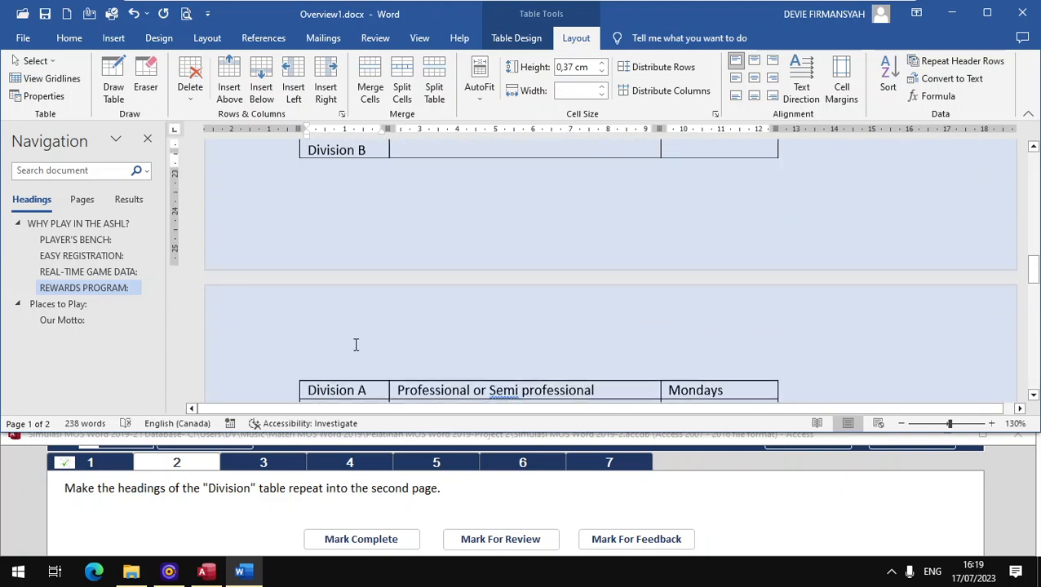
{"action": "scroll", "coordinate": [363, 351], "scroll_direction": "up", "scroll_amount": 5}
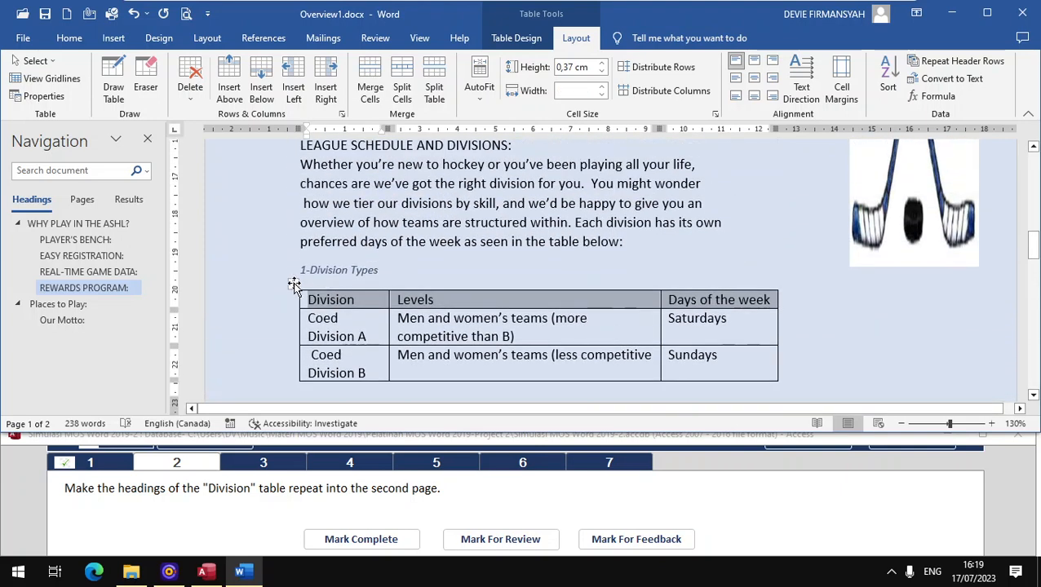
- Turn on Repeat Header Rows for the Division table and mark the task complete
{"action": "left_click", "coordinate": [292, 285]}
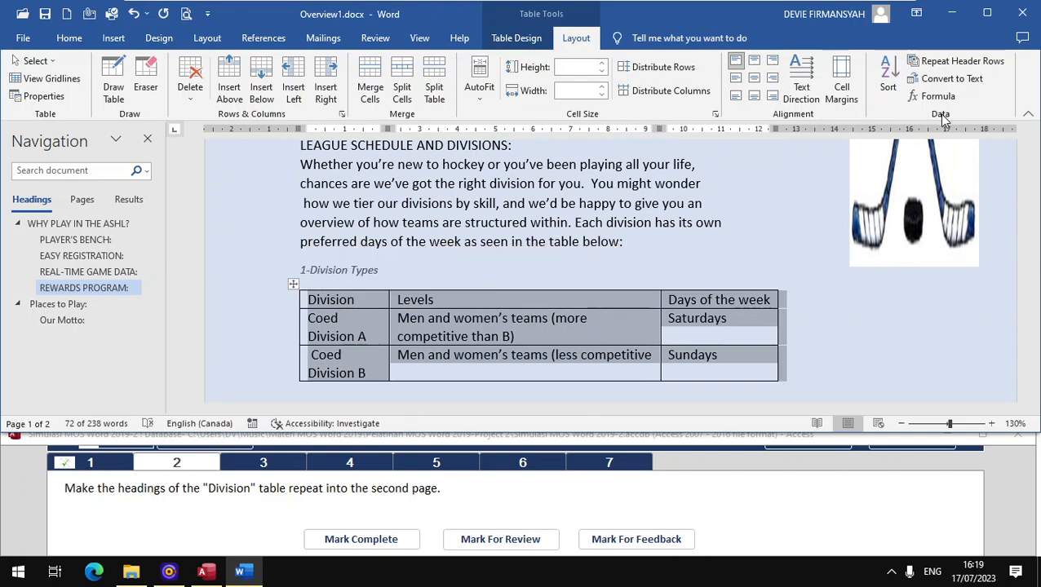
{"action": "left_click", "coordinate": [947, 69]}
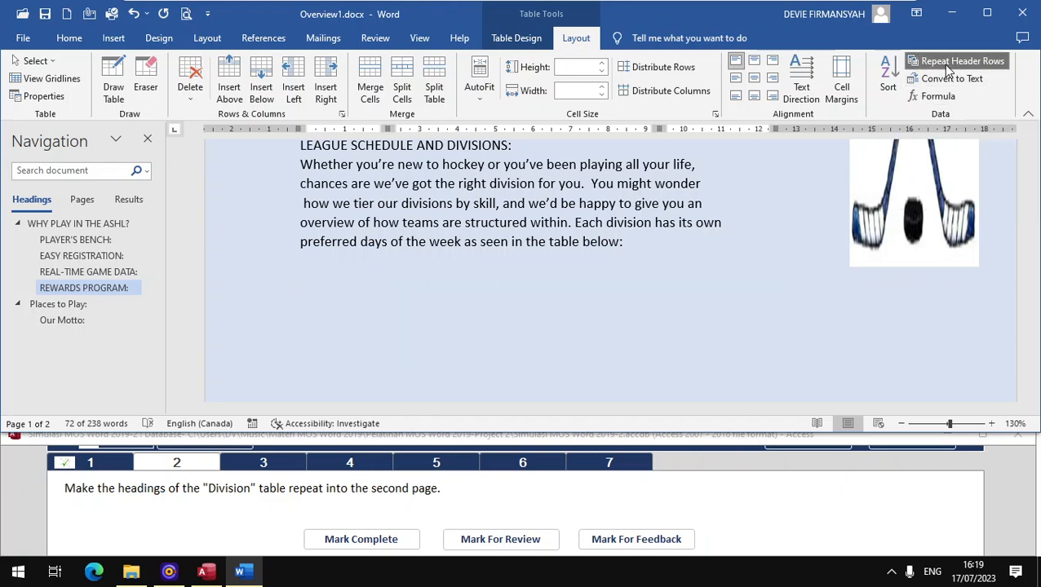
{"action": "scroll", "coordinate": [428, 312], "scroll_direction": "down", "scroll_amount": 3}
{"action": "scroll", "coordinate": [429, 312], "scroll_direction": "down", "scroll_amount": 2}
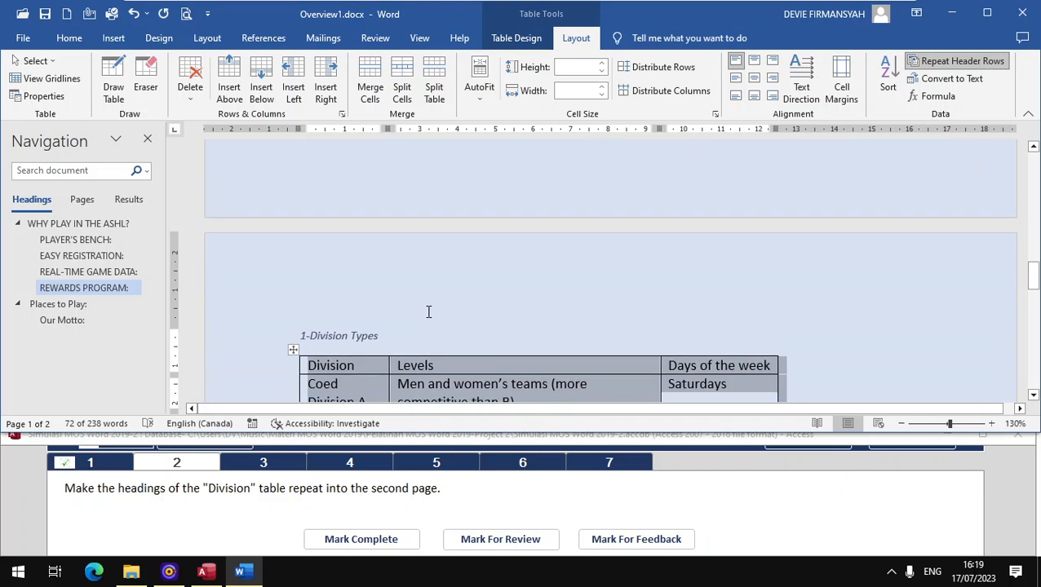
{"action": "scroll", "coordinate": [429, 313], "scroll_direction": "down", "scroll_amount": 2}
{"action": "scroll", "coordinate": [427, 312], "scroll_direction": "up", "scroll_amount": 2}
{"action": "scroll", "coordinate": [428, 311], "scroll_direction": "up", "scroll_amount": 5}
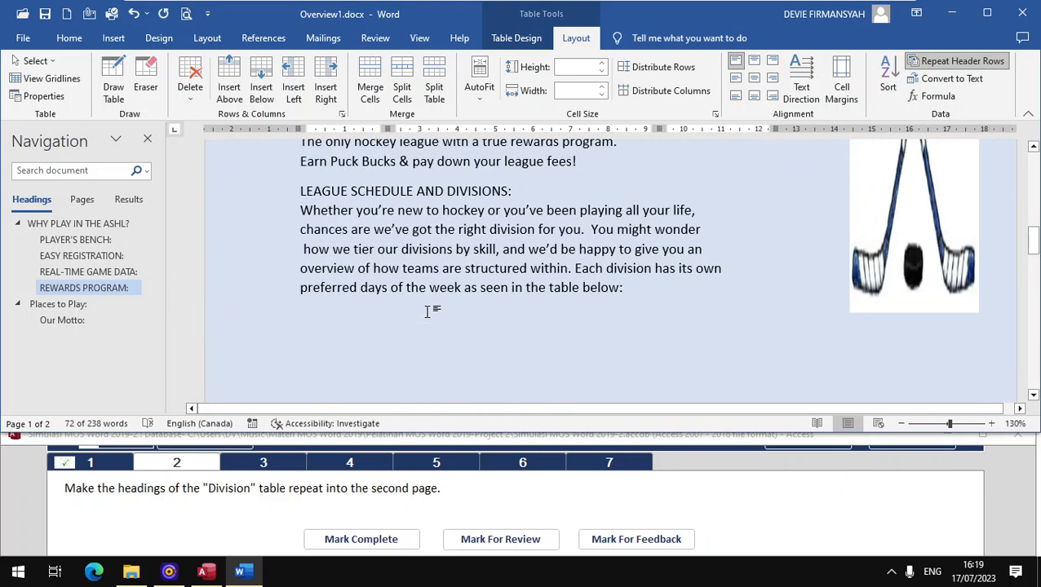
{"action": "scroll", "coordinate": [343, 334], "scroll_direction": "down", "scroll_amount": 4}
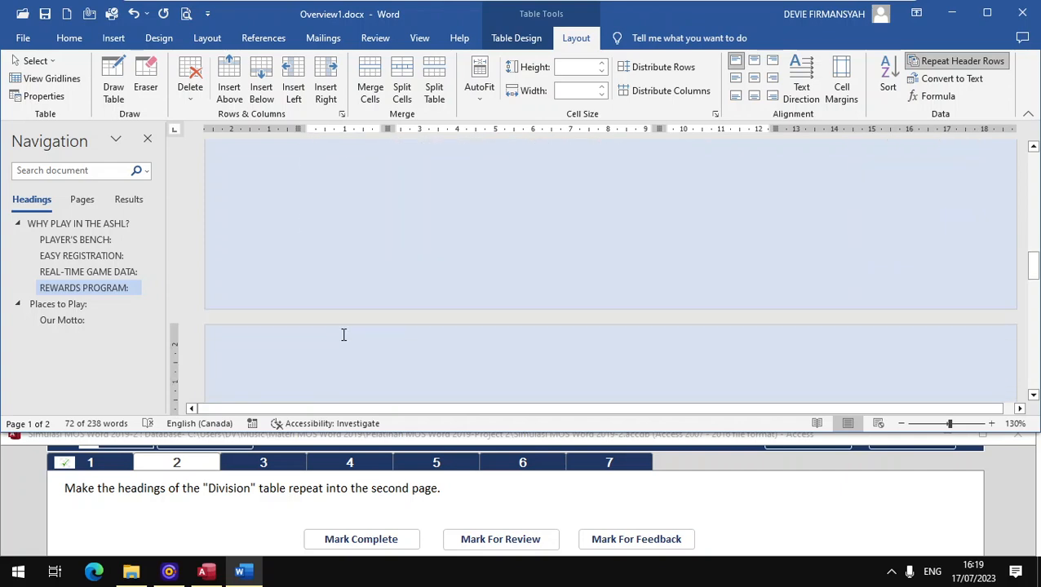
{"action": "left_click", "coordinate": [362, 540]}
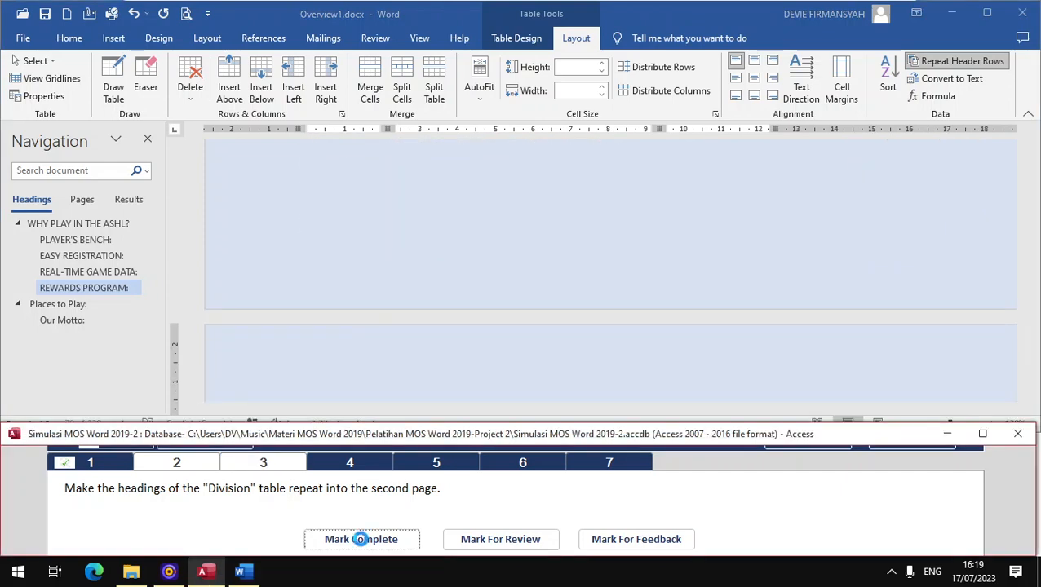
- Go to page 2 and select the Places to Play list from Ontario to Oshawa
{"action": "left_click", "coordinate": [263, 462]}
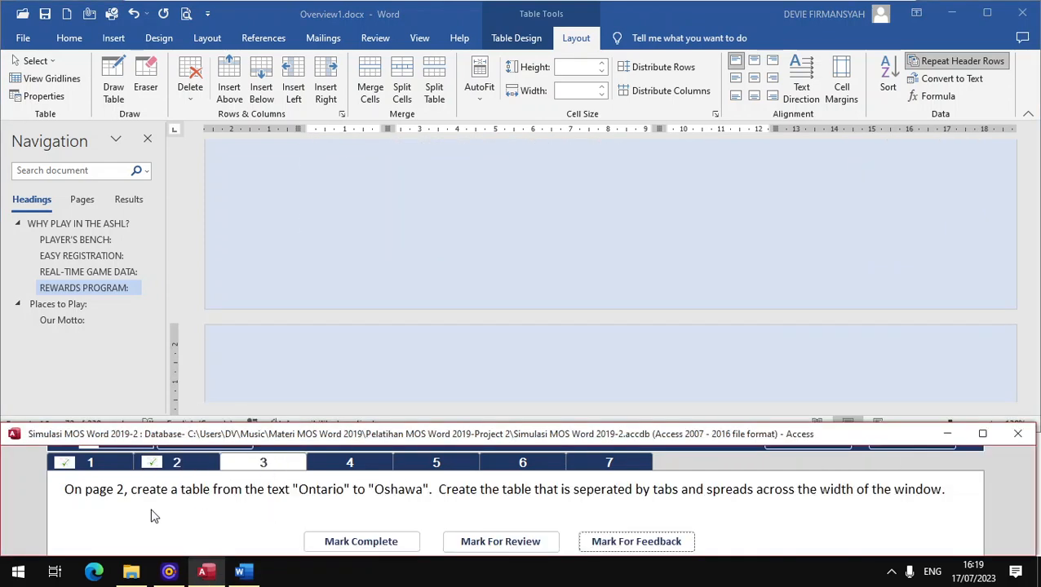
{"action": "left_click", "coordinate": [82, 199]}
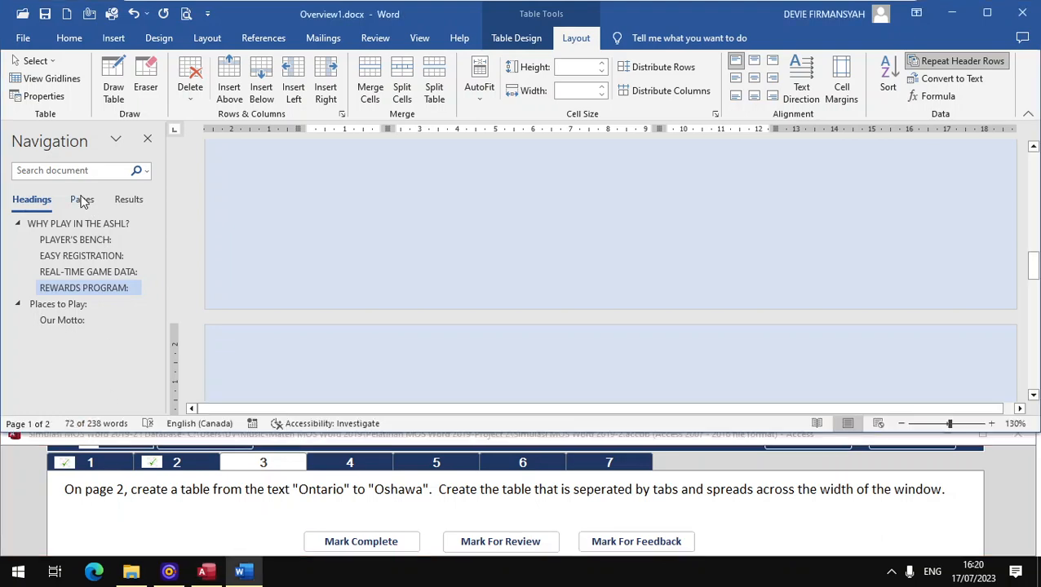
{"action": "scroll", "coordinate": [106, 319], "scroll_direction": "down", "scroll_amount": 3}
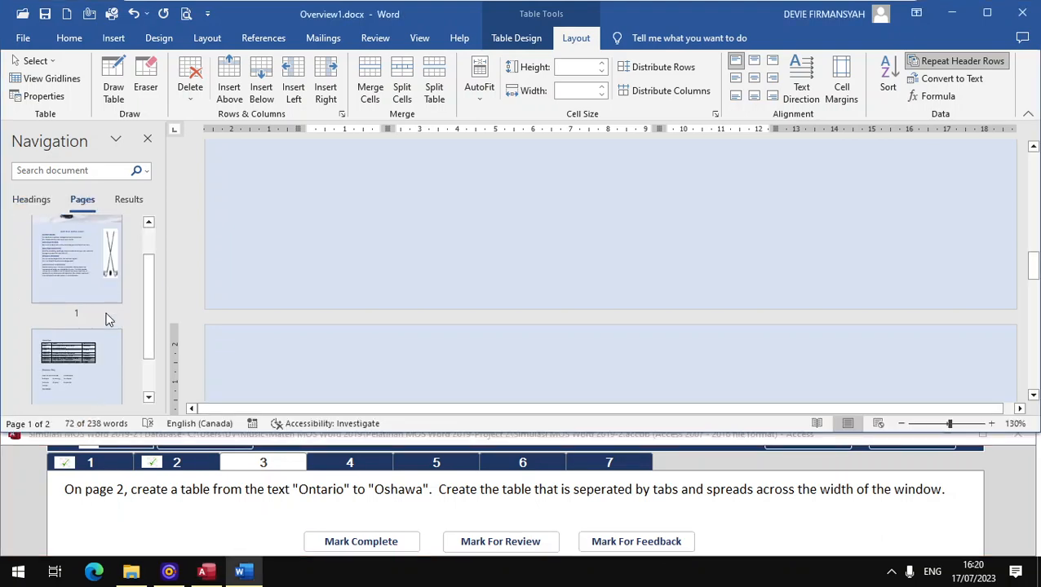
{"action": "left_click", "coordinate": [98, 333]}
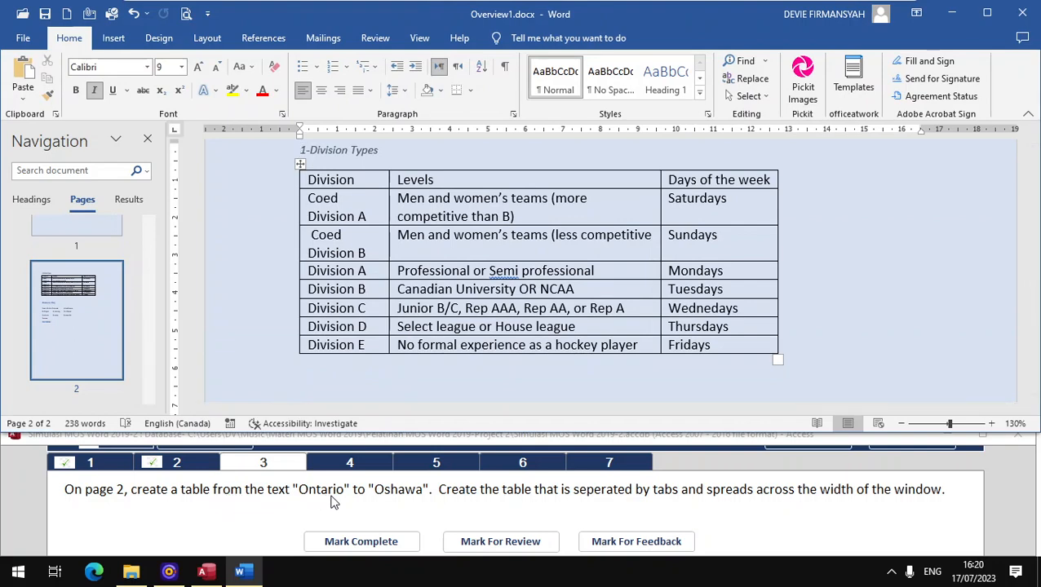
{"action": "scroll", "coordinate": [429, 380], "scroll_direction": "down", "scroll_amount": 3}
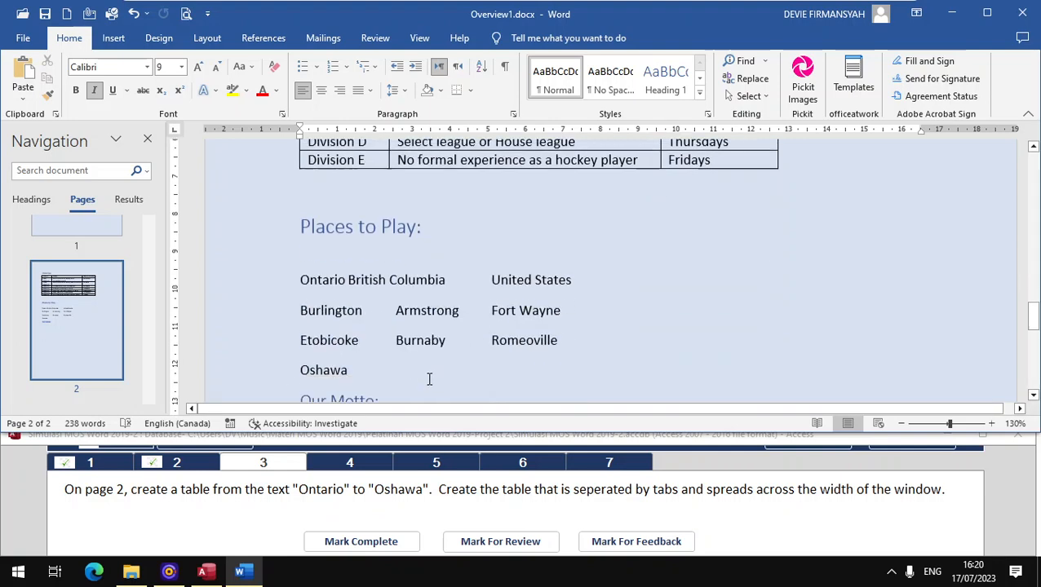
{"action": "scroll", "coordinate": [414, 327], "scroll_direction": "down", "scroll_amount": 2}
{"action": "scroll", "coordinate": [347, 232], "scroll_direction": "up", "scroll_amount": 1}
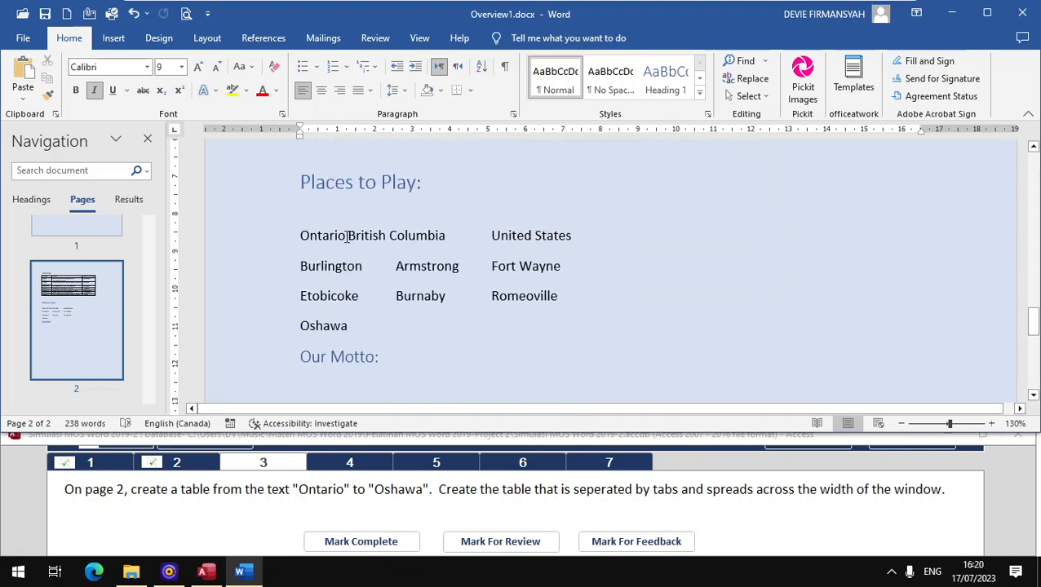
{"action": "left_click_drag", "start_coordinate": [323, 261], "coordinate": [353, 331]}
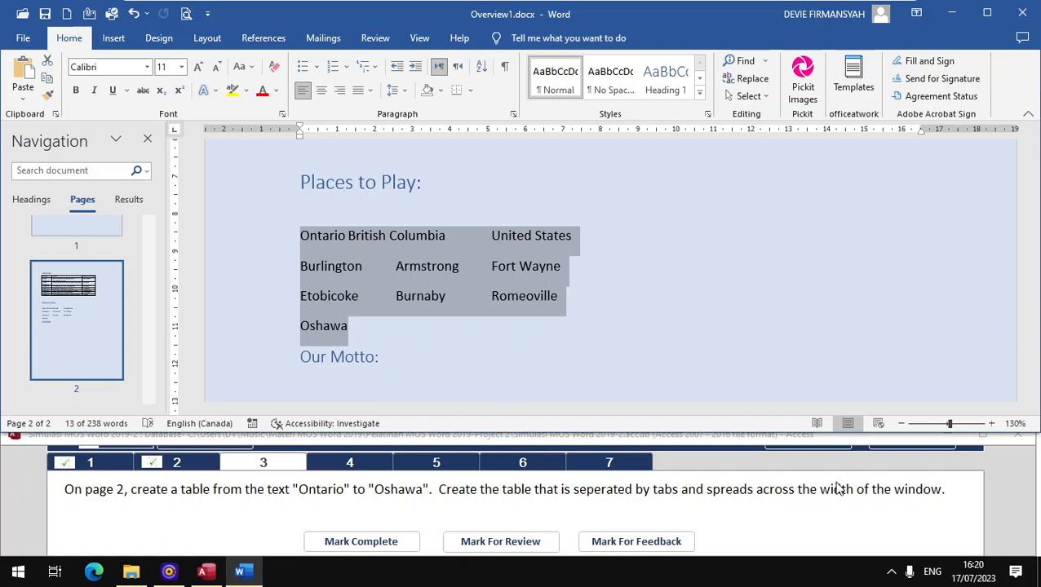
- Convert the selection to a table with AutoFit to window and Tabs separators, marking task 3 complete
{"action": "left_click", "coordinate": [113, 38]}
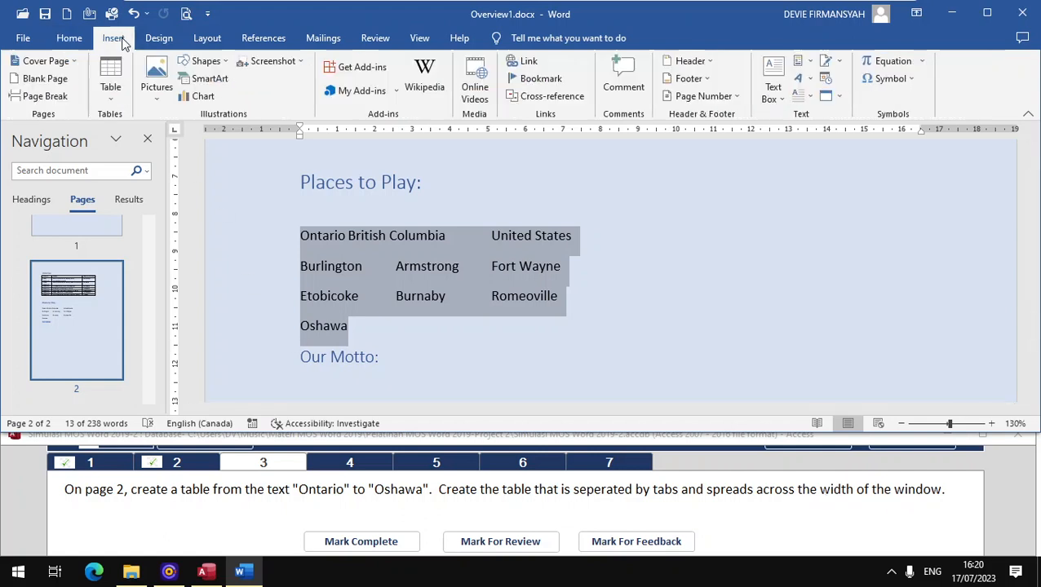
{"action": "left_click", "coordinate": [111, 90]}
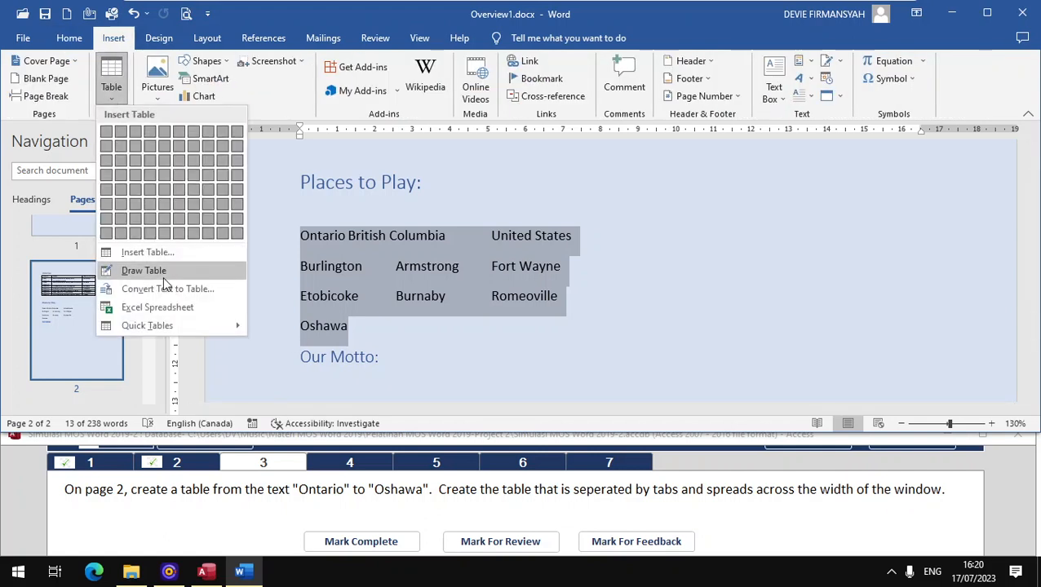
{"action": "left_click", "coordinate": [183, 288]}
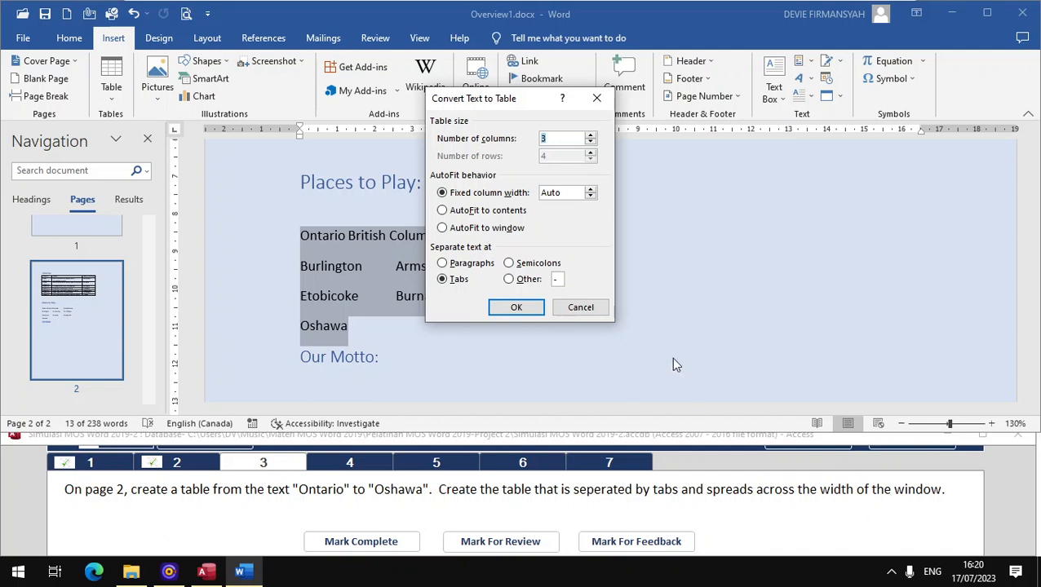
{"action": "left_click", "coordinate": [494, 230]}
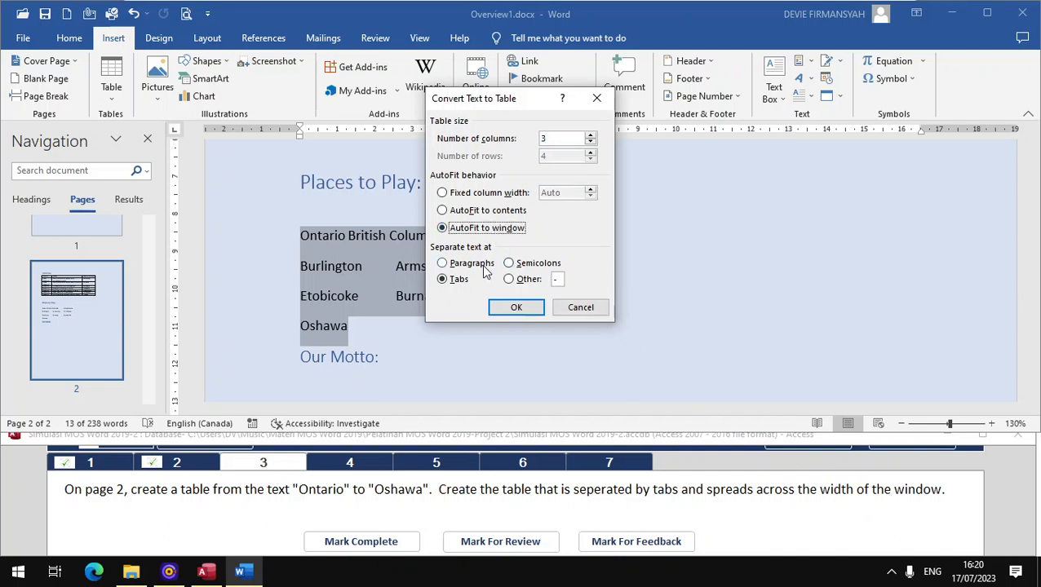
{"action": "left_click", "coordinate": [459, 280]}
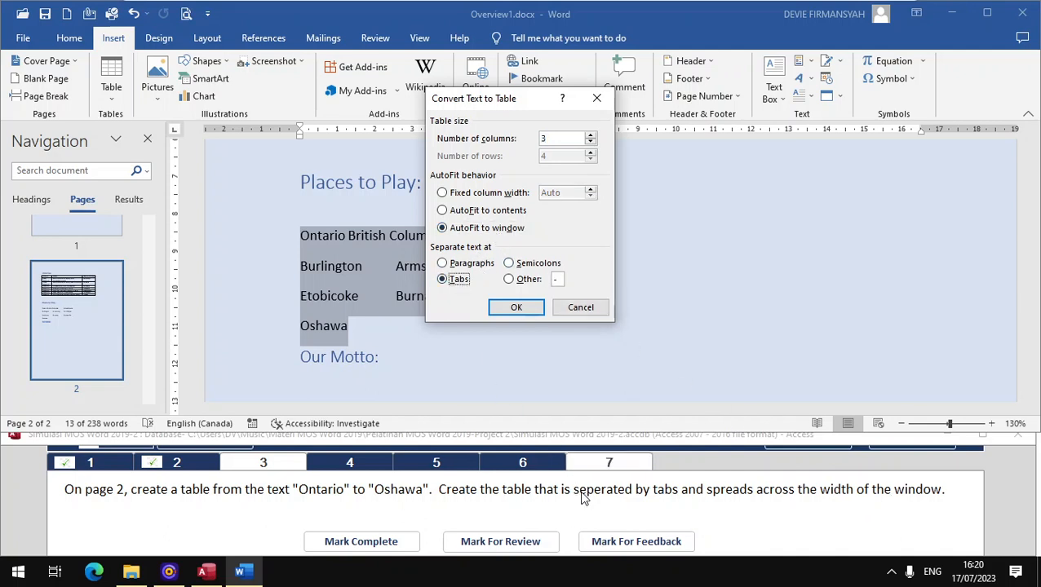
{"action": "left_click", "coordinate": [516, 308]}
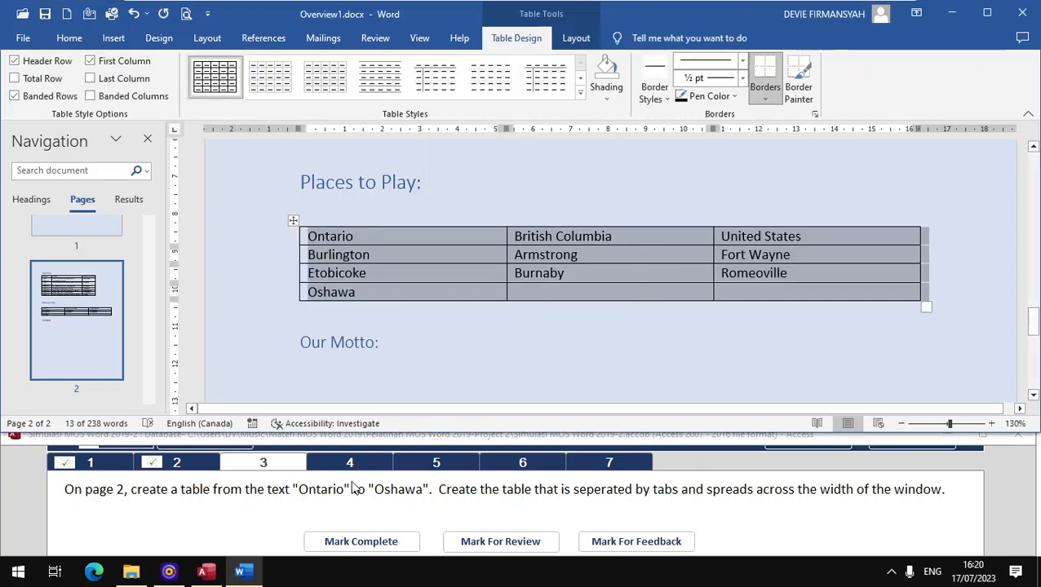
{"action": "left_click", "coordinate": [367, 541]}
{"action": "left_click", "coordinate": [338, 463]}
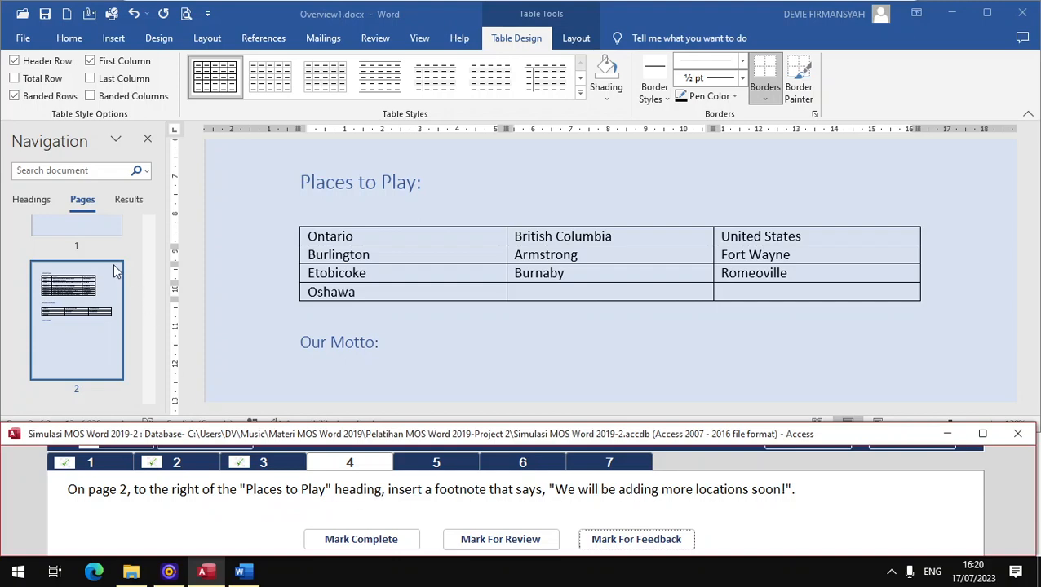
- Add the footnote 'We will be adding more locations soon!' after 'Places to Play:' and mark it complete
{"action": "left_click", "coordinate": [28, 200]}
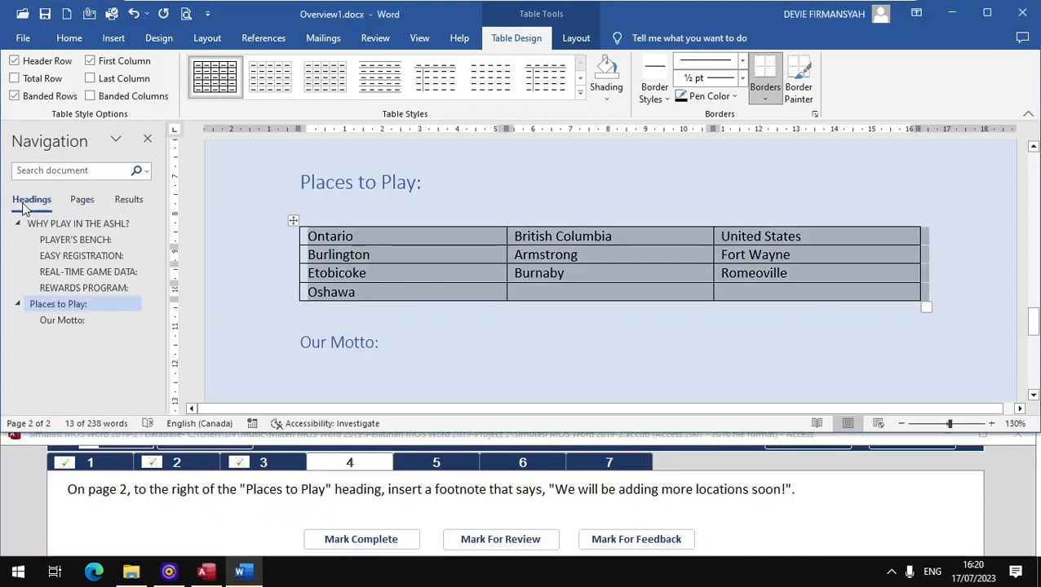
{"action": "left_click", "coordinate": [69, 308]}
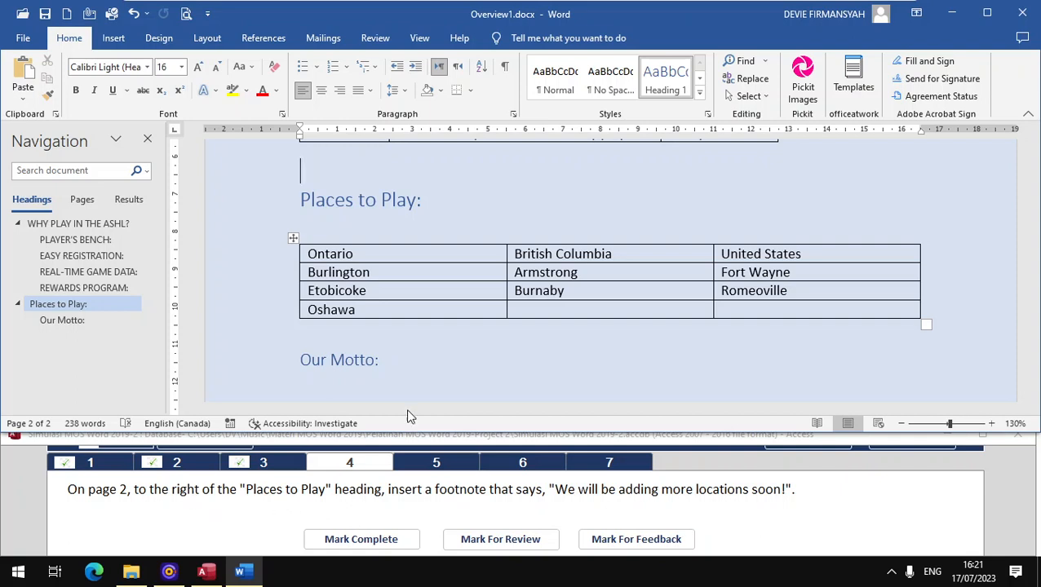
{"action": "left_click", "coordinate": [426, 203]}
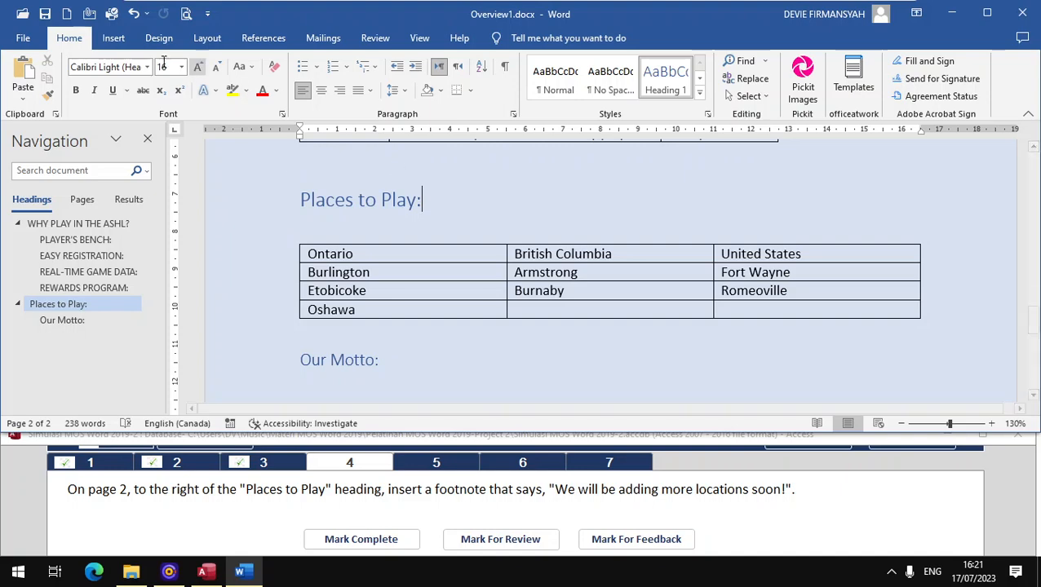
{"action": "left_click", "coordinate": [114, 41]}
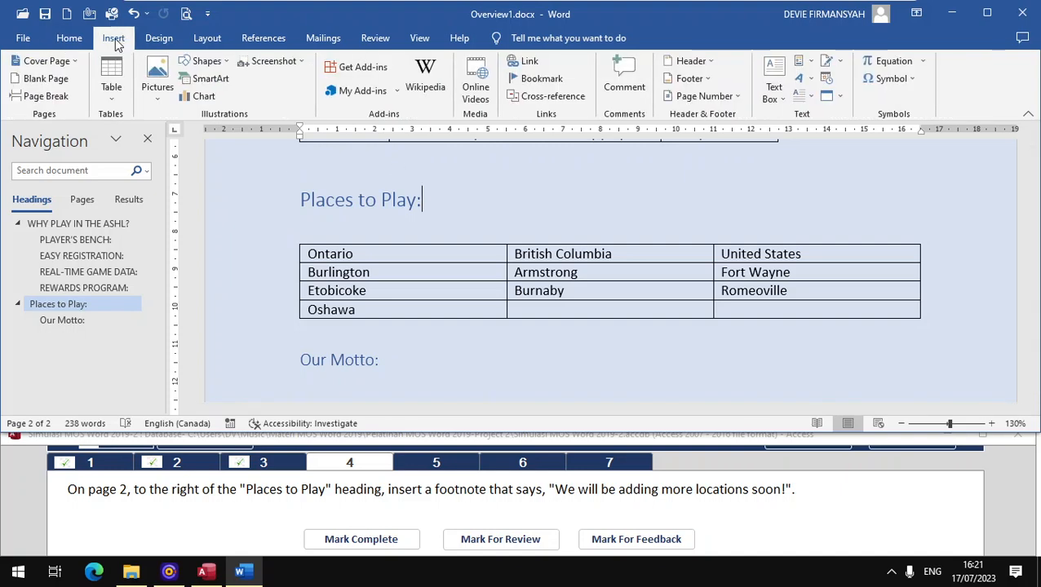
{"action": "left_click", "coordinate": [272, 41]}
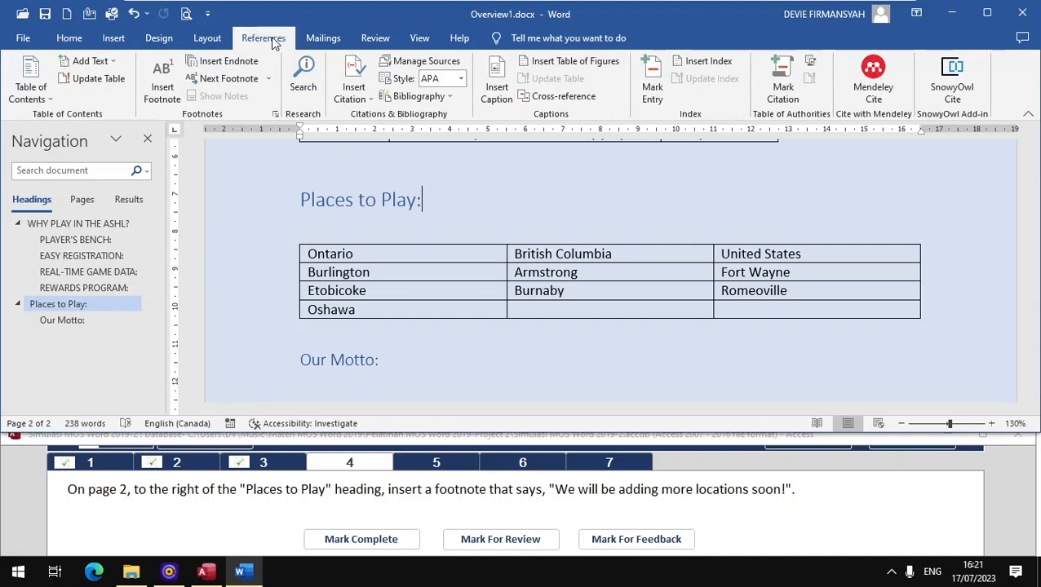
{"action": "left_click", "coordinate": [163, 86]}
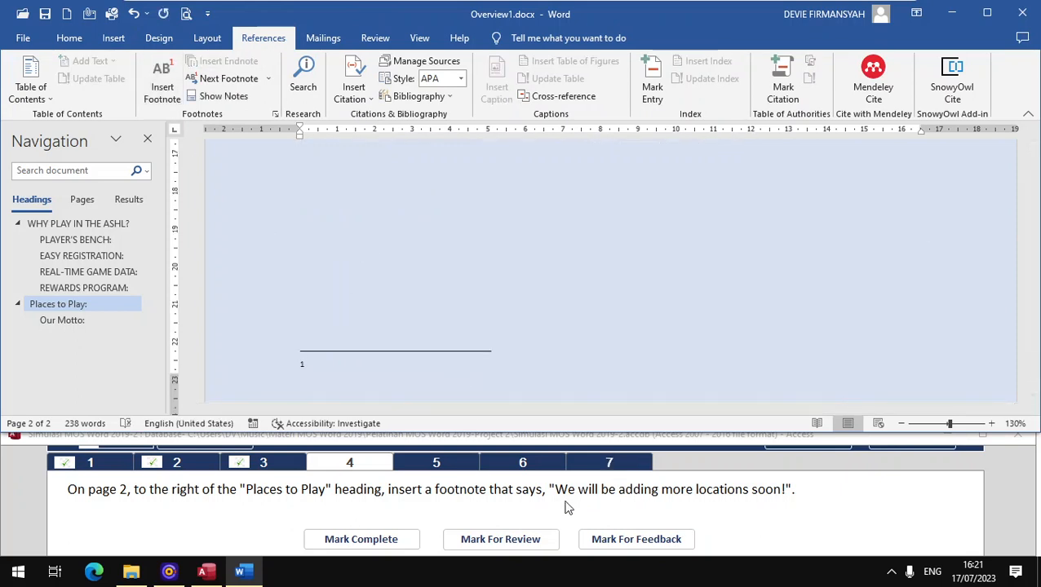
{"action": "type", "text": "We W"}
{"action": "type", "text": "ill be adding more locations soon!"}
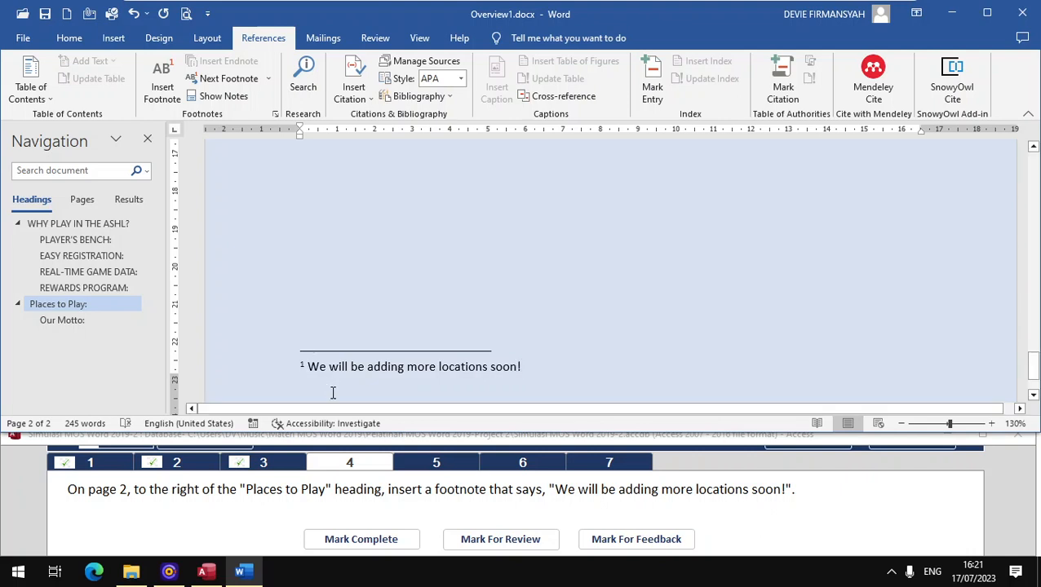
{"action": "left_click", "coordinate": [381, 297]}
{"action": "scroll", "coordinate": [368, 346], "scroll_direction": "down", "scroll_amount": 2}
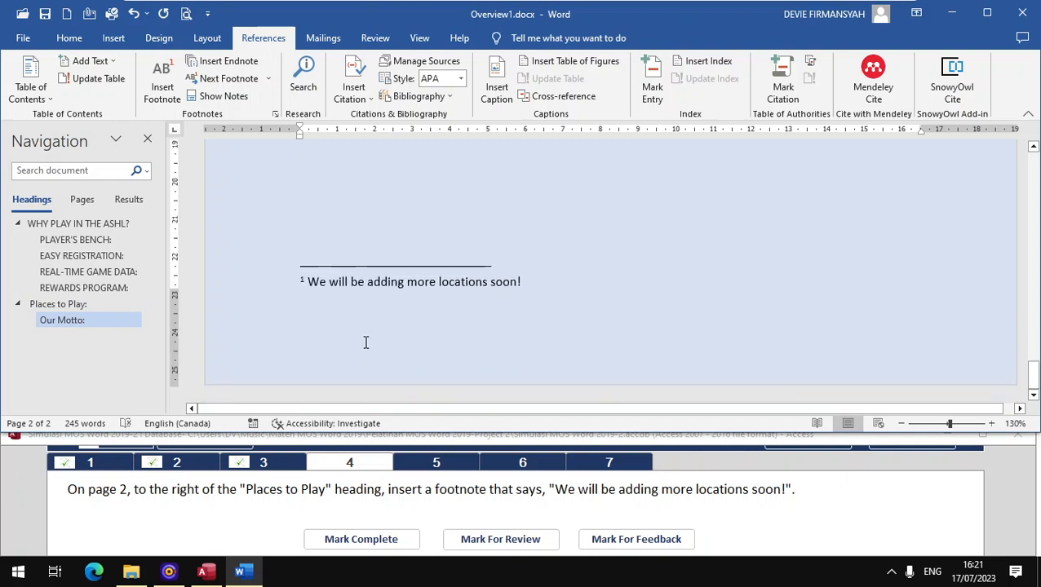
{"action": "left_click", "coordinate": [355, 539]}
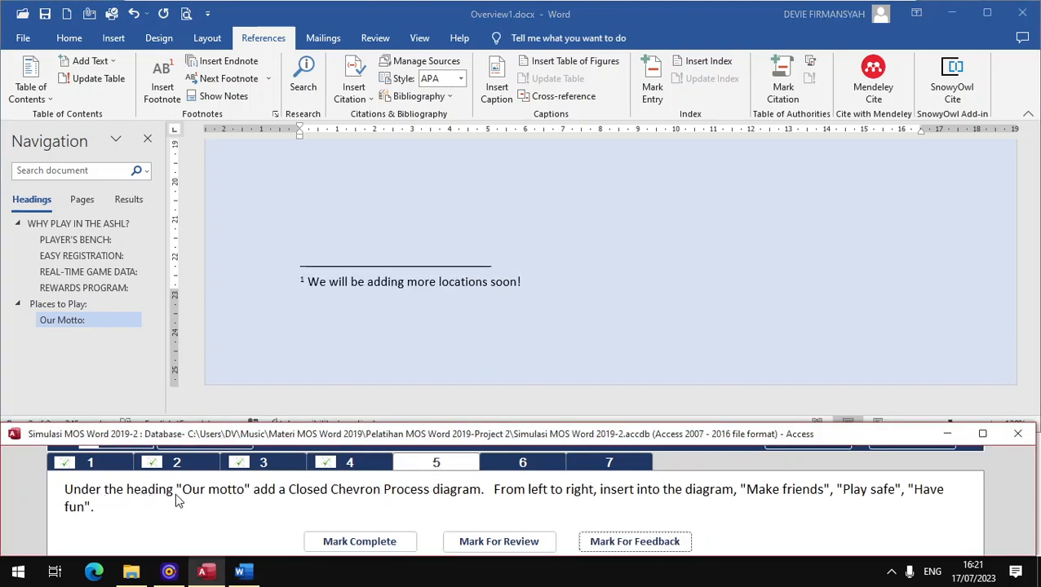
- Insert a Closed Chevron Process SmartArt diagram from the Process category below 'Our Motto:'
{"action": "left_click", "coordinate": [62, 323]}
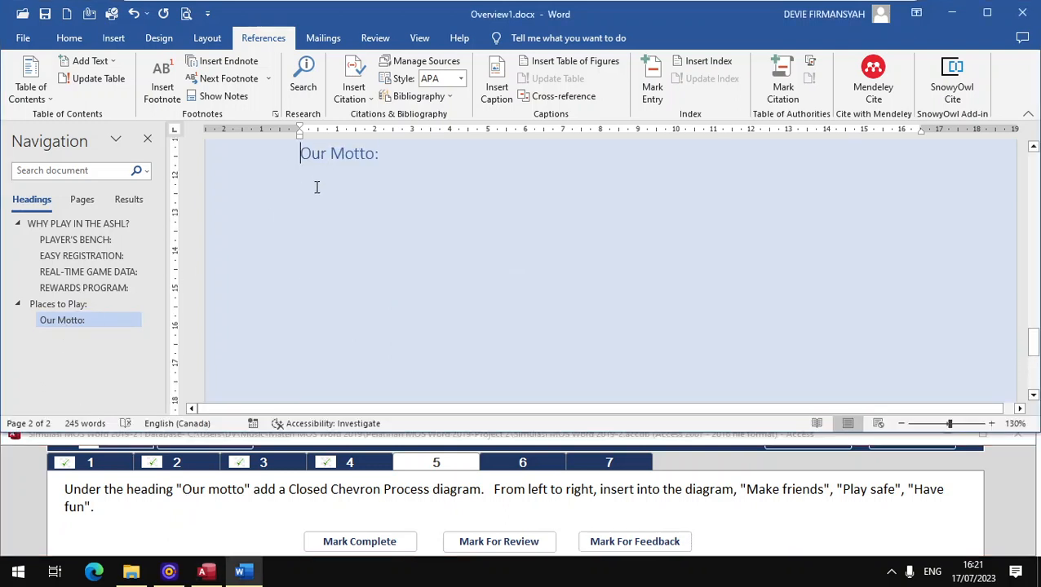
{"action": "left_click", "coordinate": [319, 184]}
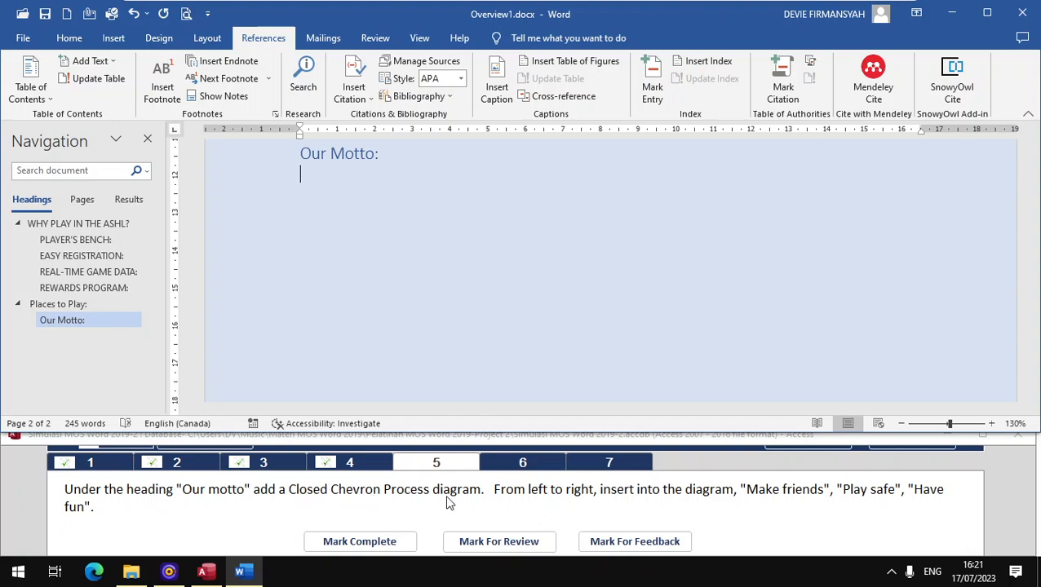
{"action": "left_click", "coordinate": [114, 39]}
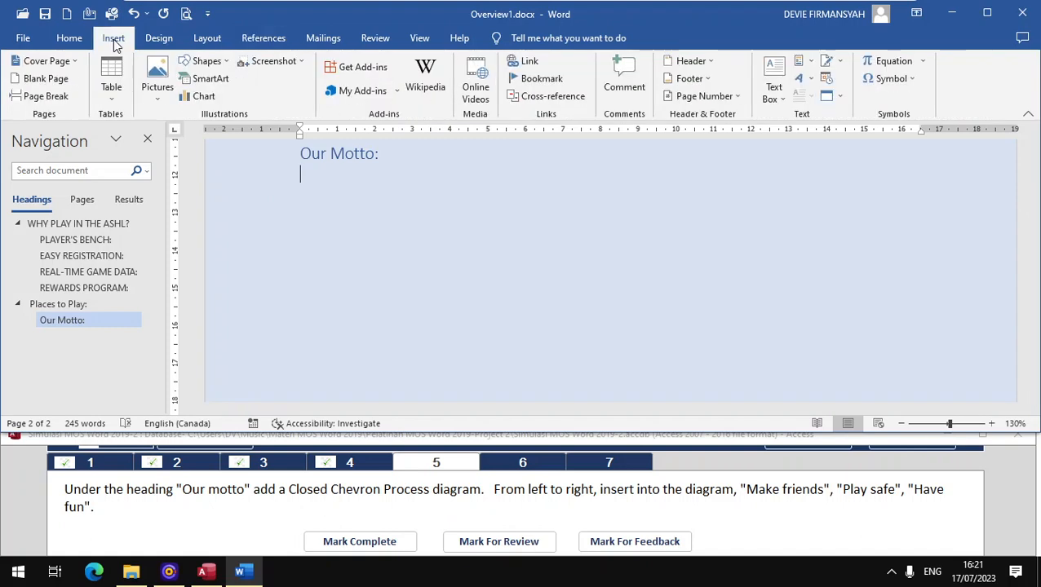
{"action": "left_click", "coordinate": [214, 79]}
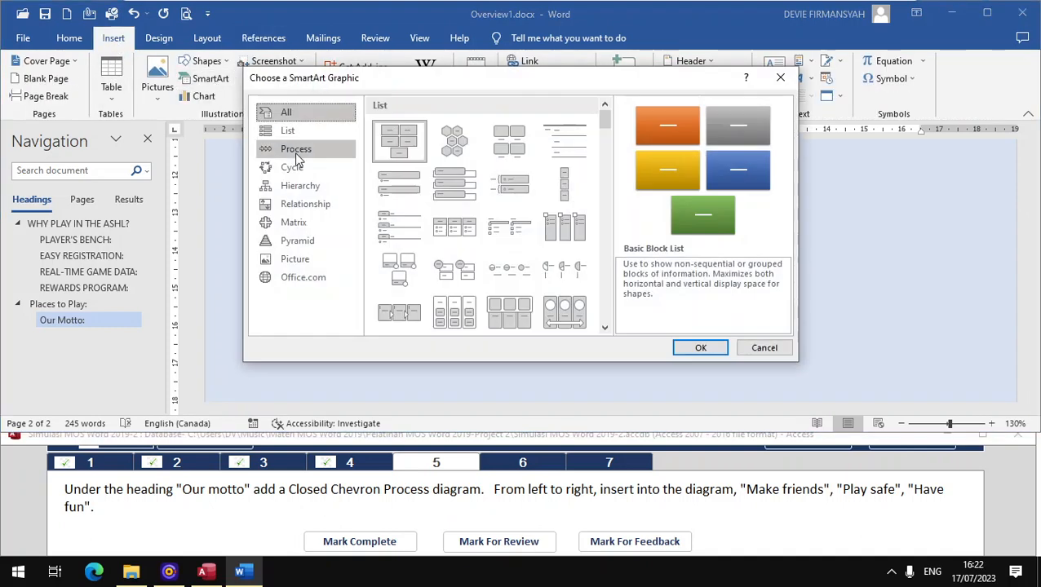
{"action": "left_click", "coordinate": [297, 158]}
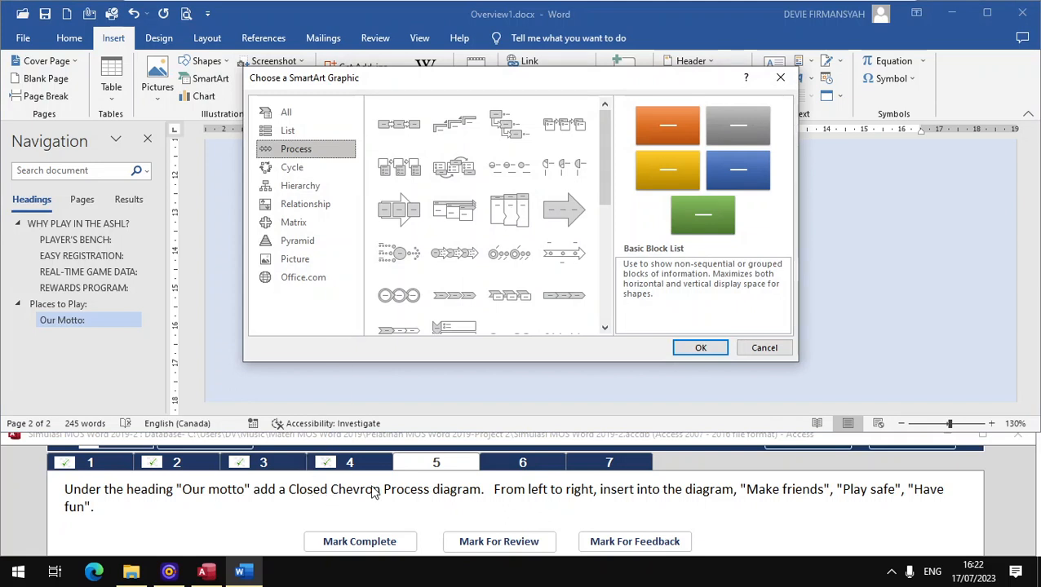
{"action": "left_click_drag", "start_coordinate": [599, 180], "coordinate": [576, 221]}
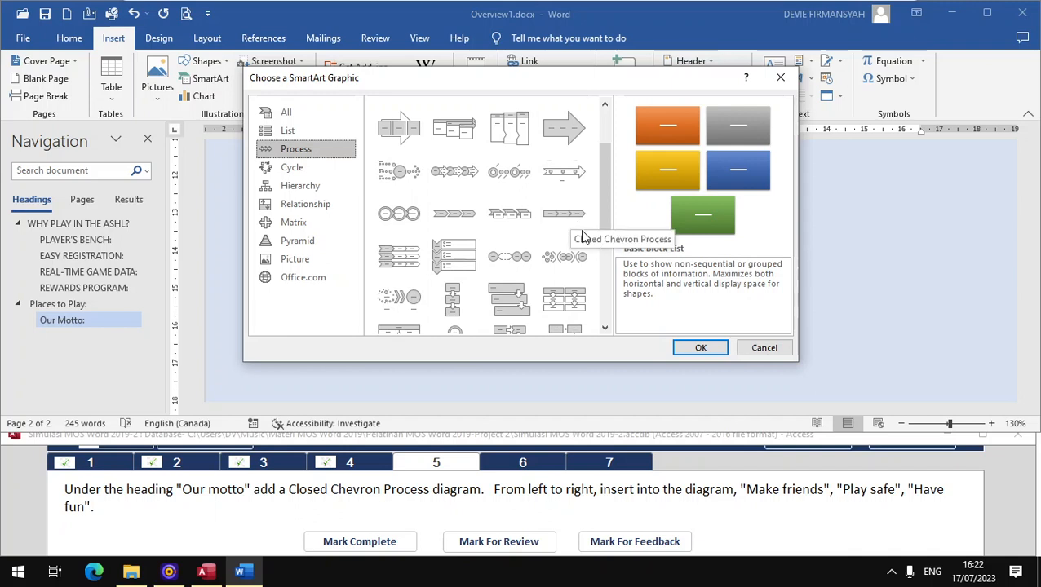
{"action": "left_click", "coordinate": [570, 223]}
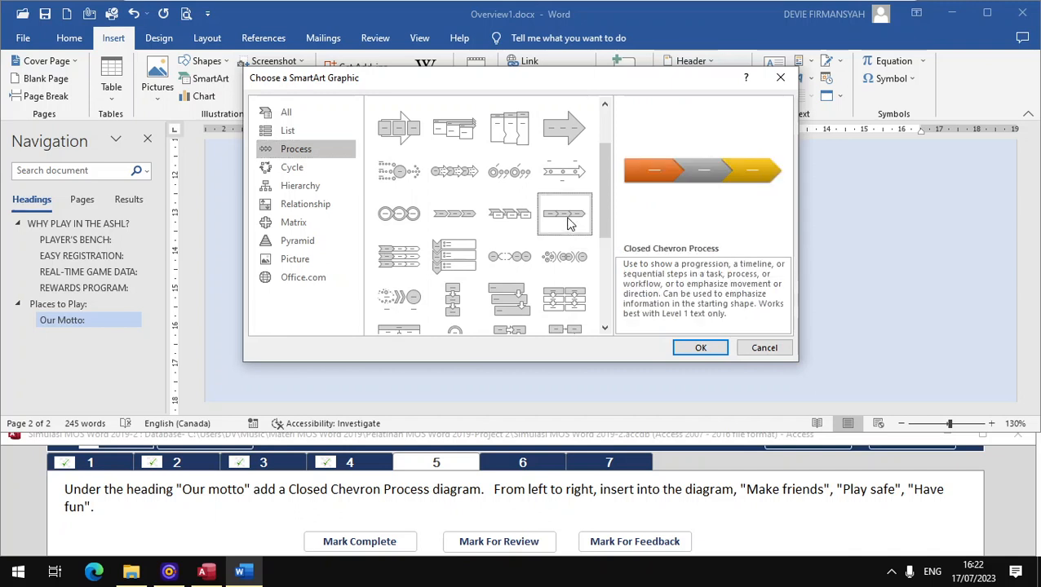
{"action": "left_click", "coordinate": [707, 349]}
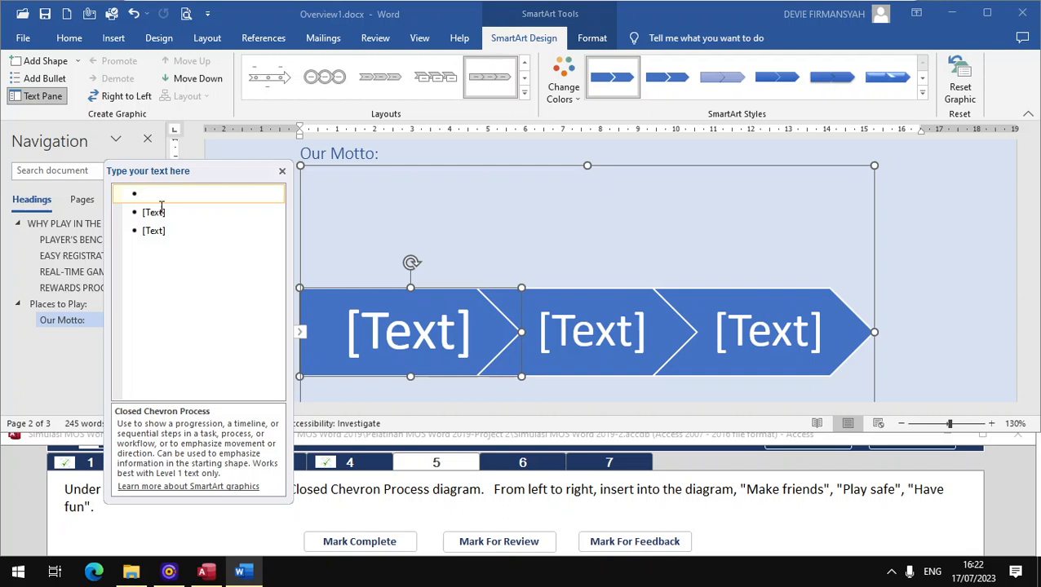
- Enter 'Make friends', 'Play safe' and 'Have fun' in the chevrons and mark task 5 complete
{"action": "type", "text": "Make"}
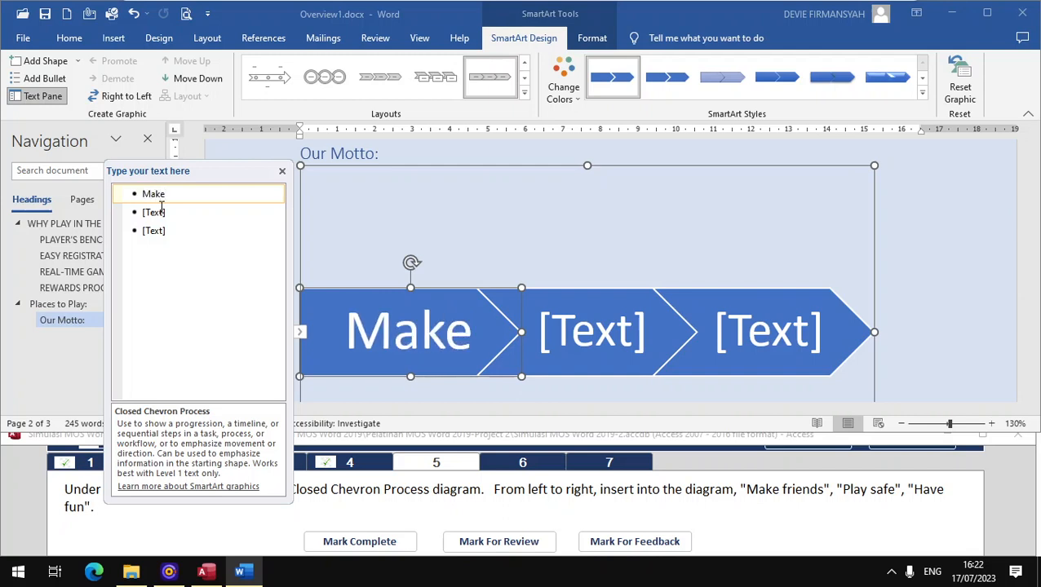
{"action": "type", "text": " frie"}
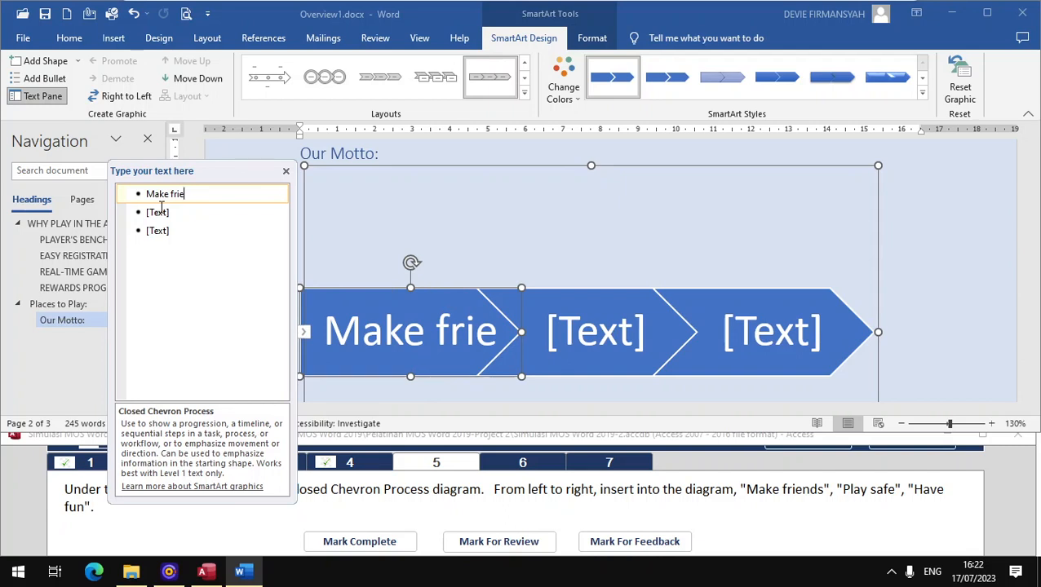
{"action": "type", "text": "nds"}
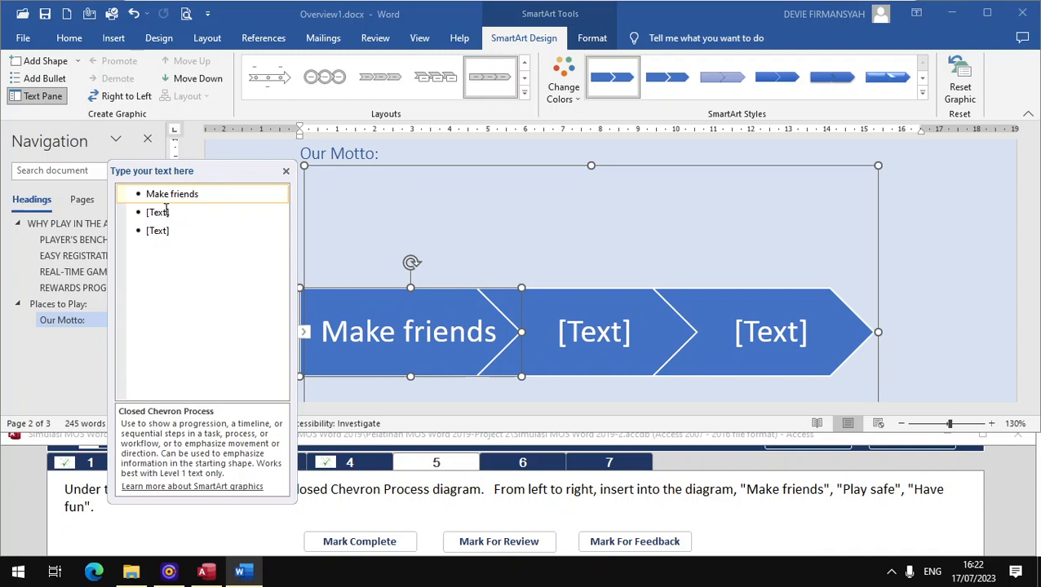
{"action": "left_click", "coordinate": [165, 210]}
{"action": "type", "text": "play s"}
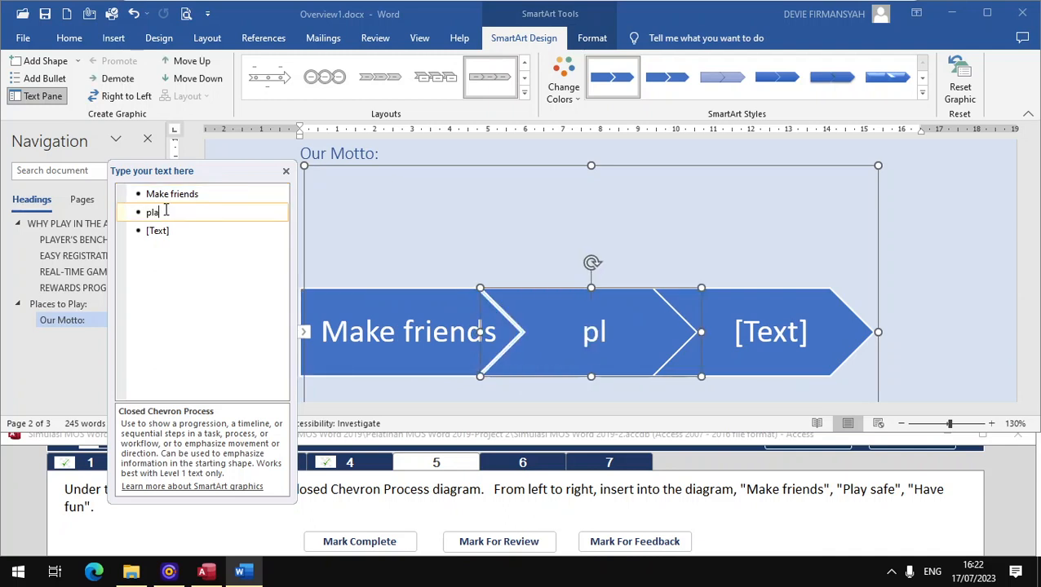
{"action": "key", "text": "BackSpace"}
{"action": "key", "text": "BackSpace"}
{"action": "key", "text": "BackSpace"}
{"action": "key", "text": "BackSpace"}
{"action": "key", "text": "BackSpace"}
{"action": "key", "text": "BackSpace"}
{"action": "type", "text": "Play"}
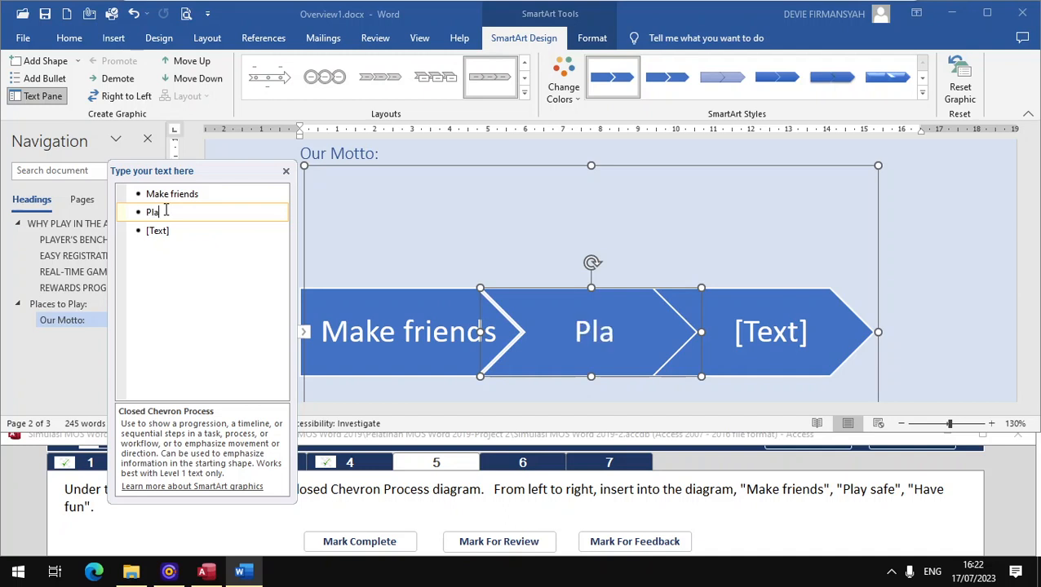
{"action": "type", "text": " safe"}
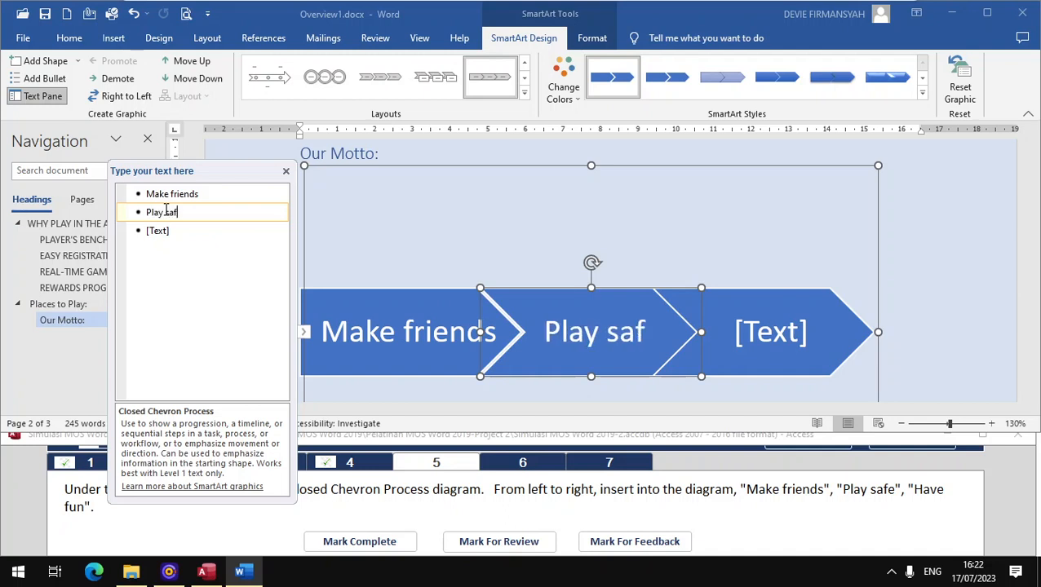
{"action": "left_click", "coordinate": [179, 229]}
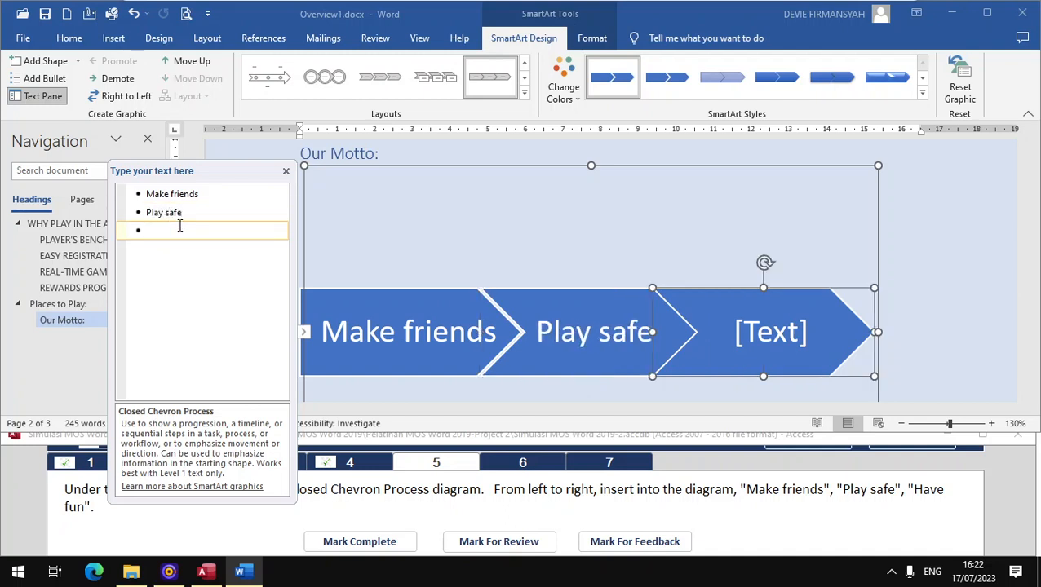
{"action": "type", "text": "Have"}
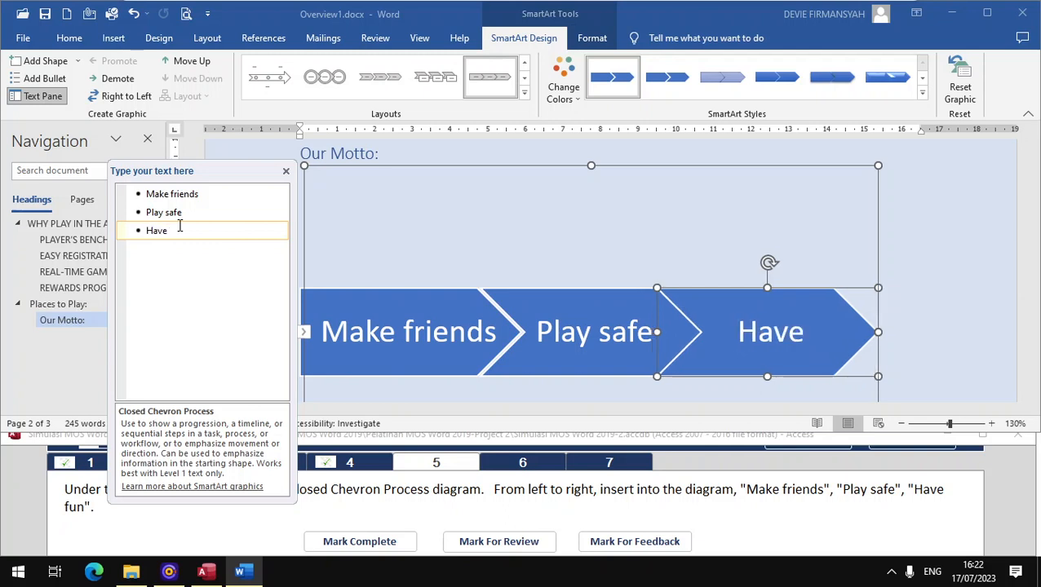
{"action": "type", "text": " fun"}
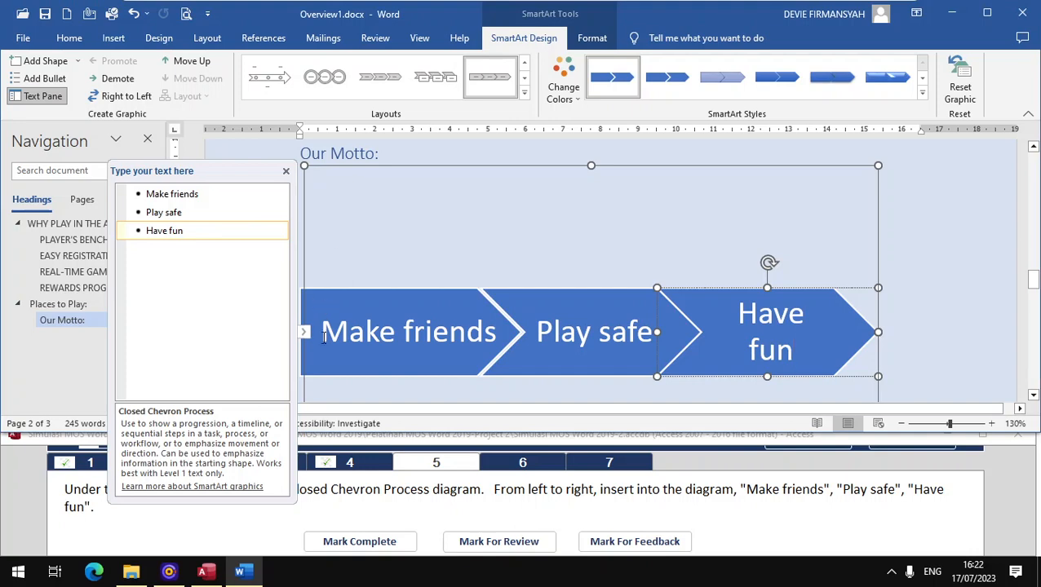
{"action": "left_click", "coordinate": [353, 541]}
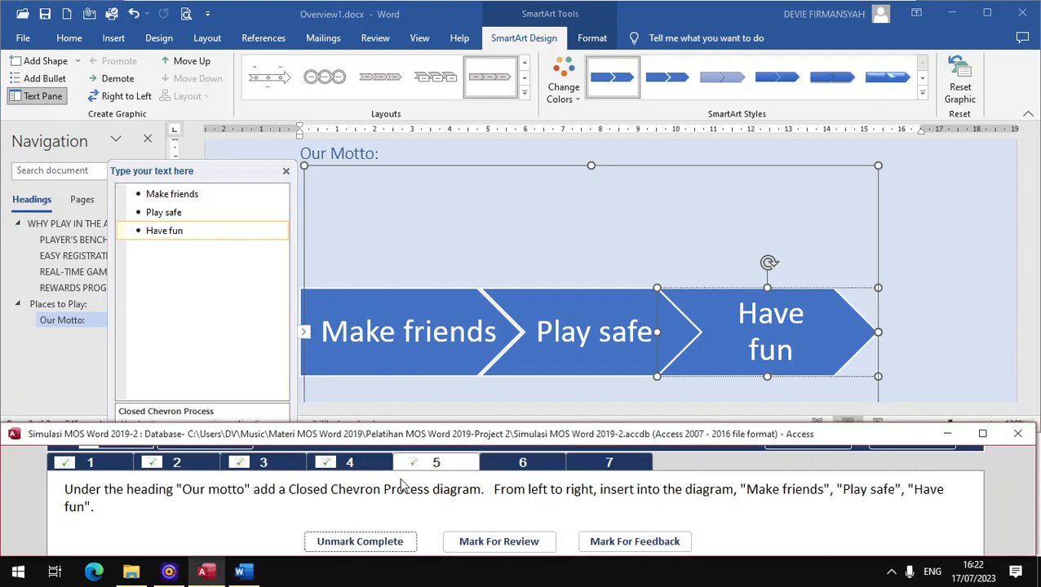
- Open the subject-property task and show all document properties on the File Info page
{"action": "left_click", "coordinate": [523, 464]}
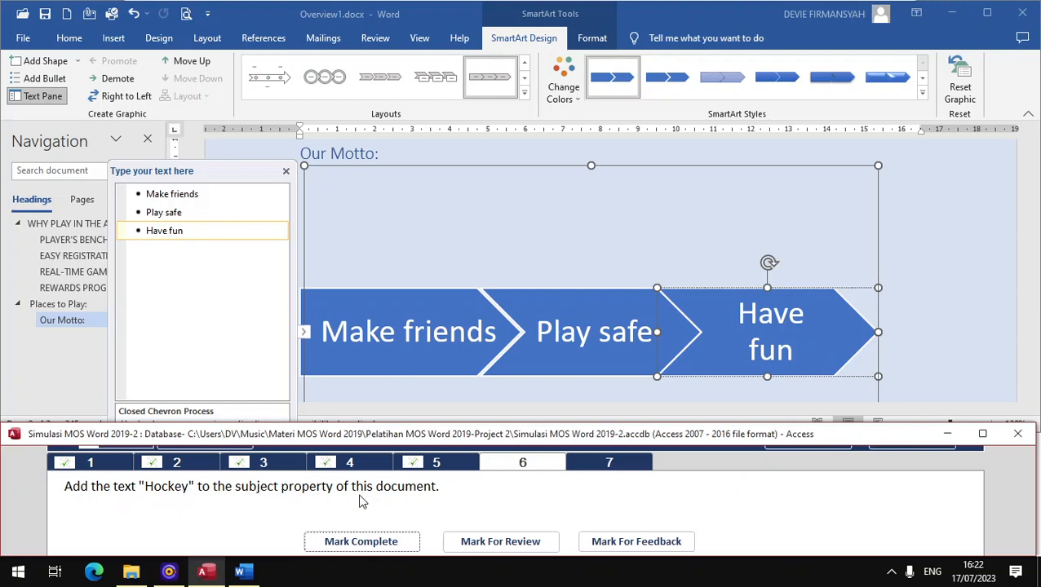
{"action": "left_click", "coordinate": [22, 38]}
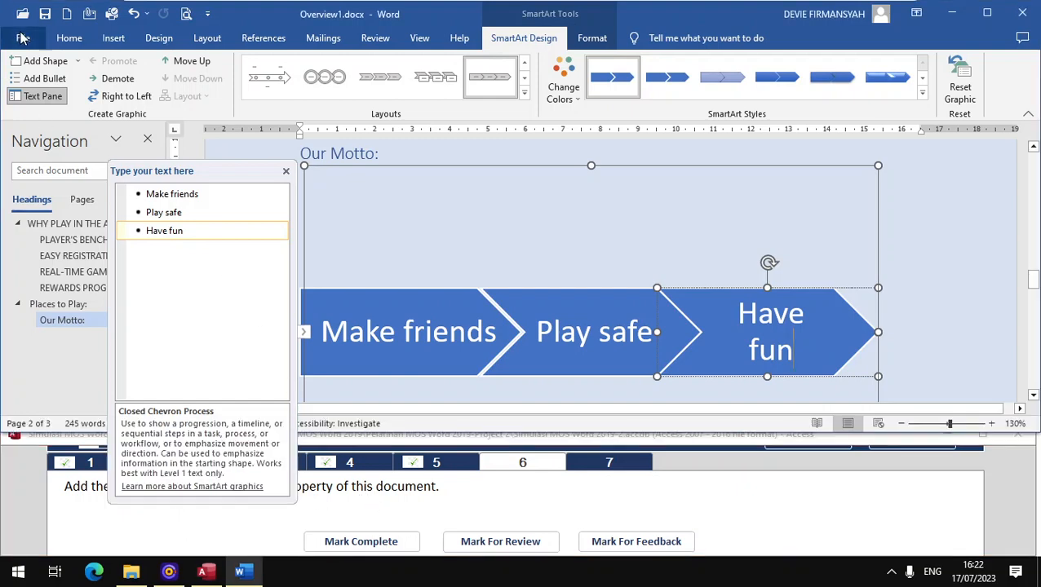
{"action": "left_click", "coordinate": [22, 38]}
{"action": "left_click", "coordinate": [46, 194]}
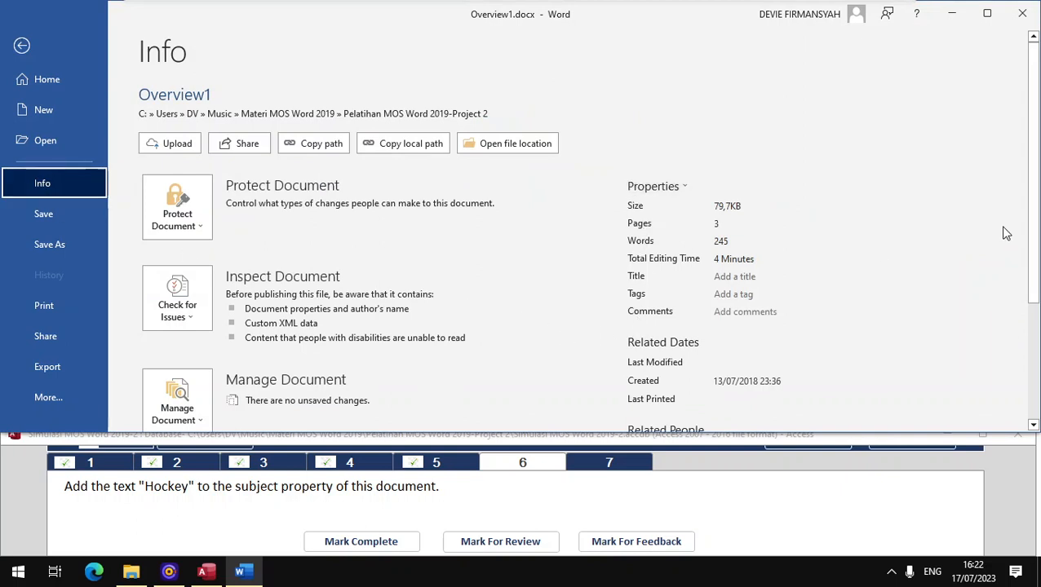
{"action": "left_click_drag", "start_coordinate": [1034, 236], "coordinate": [1023, 390]}
{"action": "left_click", "coordinate": [670, 412]}
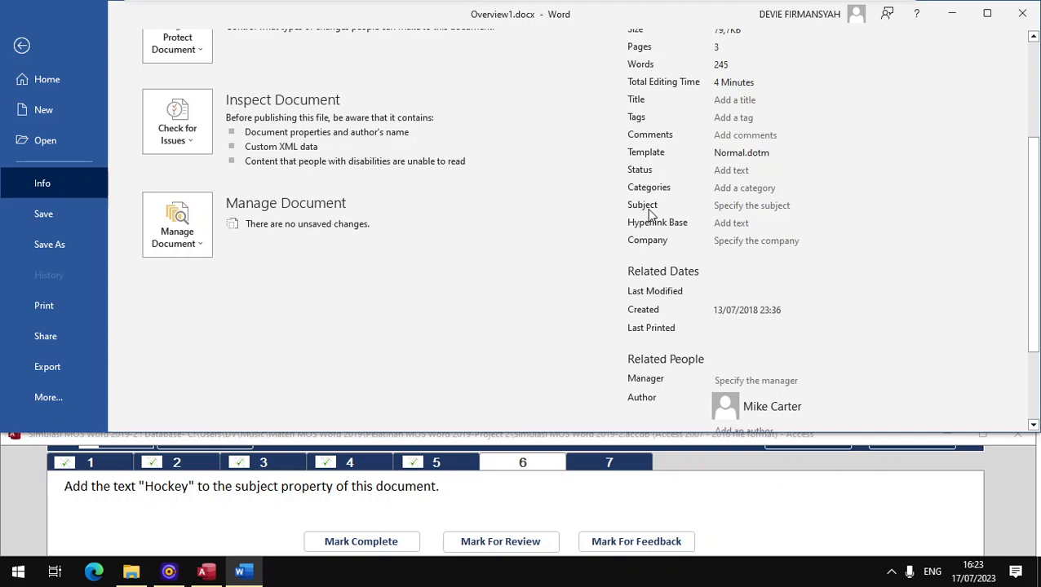
- Enter Hockey as the document Subject, check task 6 and open task 7
{"action": "left_click", "coordinate": [746, 205]}
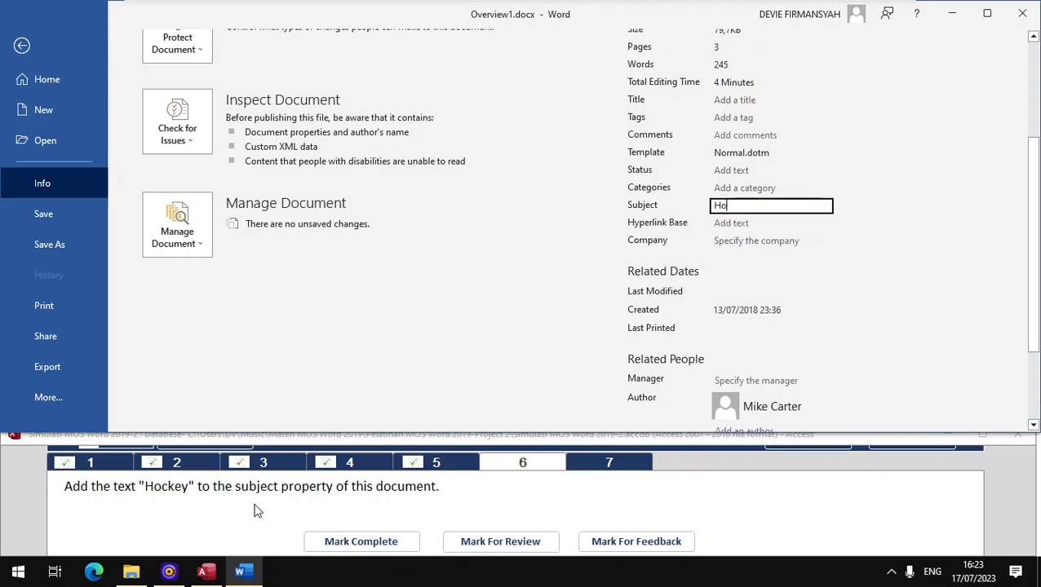
{"action": "type", "text": "Hockey"}
{"action": "key", "text": "ctrl+a"}
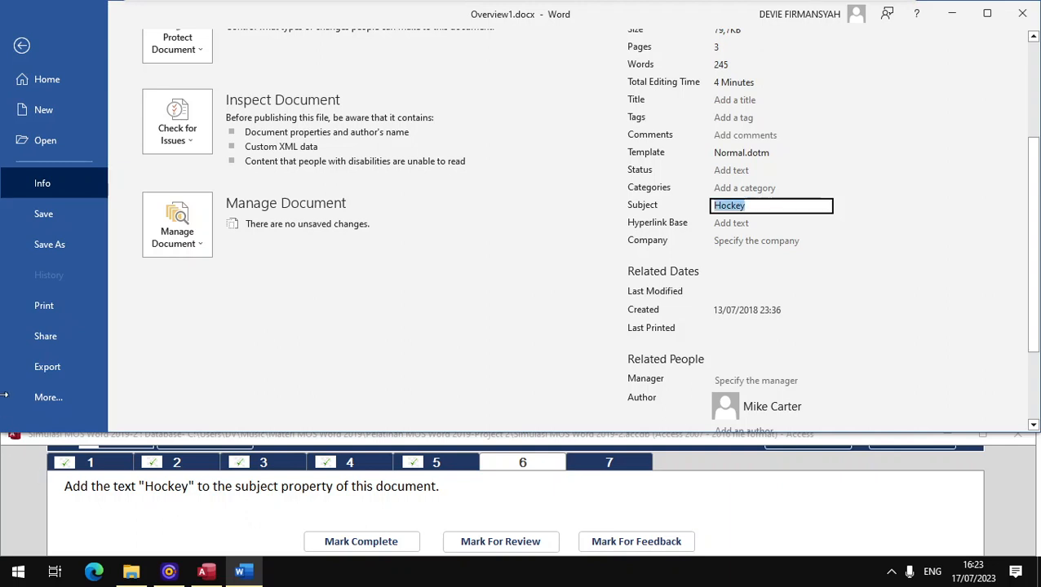
{"action": "left_click", "coordinate": [376, 542]}
{"action": "left_click", "coordinate": [624, 467]}
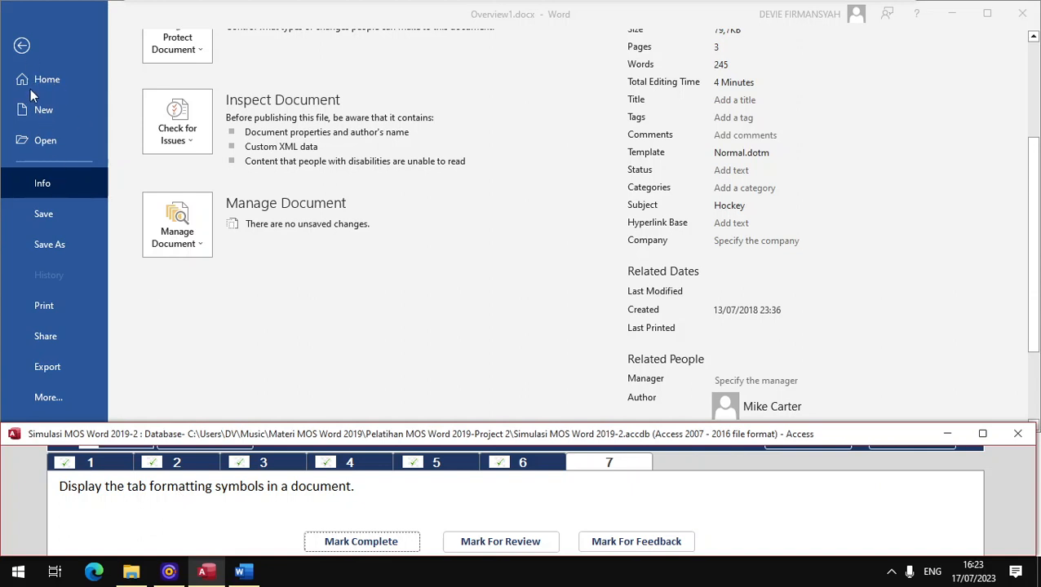
- Turn on Tab characters under Options > Display, mark the task complete and submit project 1
{"action": "left_click", "coordinate": [48, 398]}
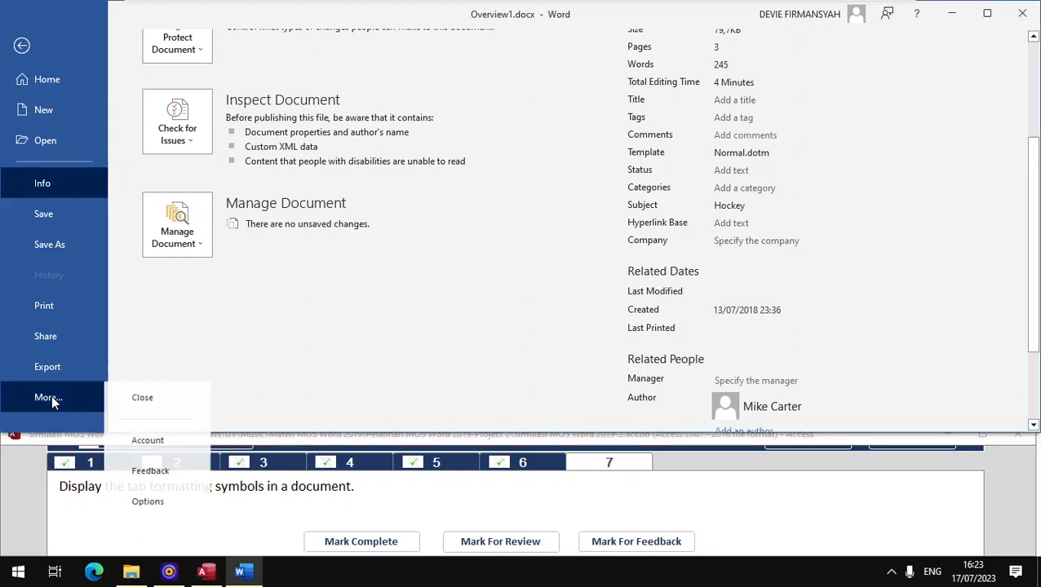
{"action": "left_click", "coordinate": [153, 501]}
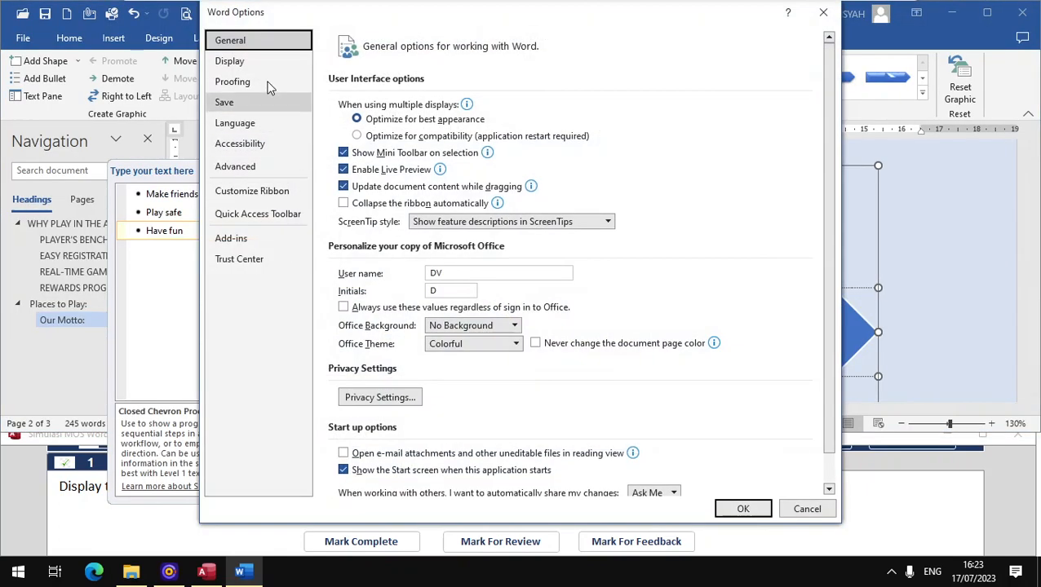
{"action": "left_click", "coordinate": [245, 62]}
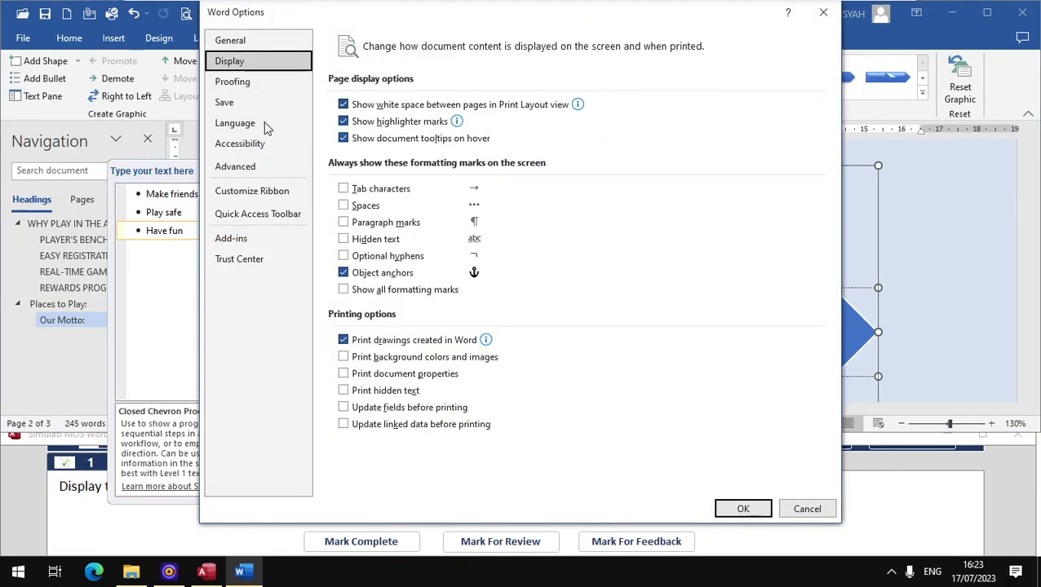
{"action": "left_click", "coordinate": [368, 193]}
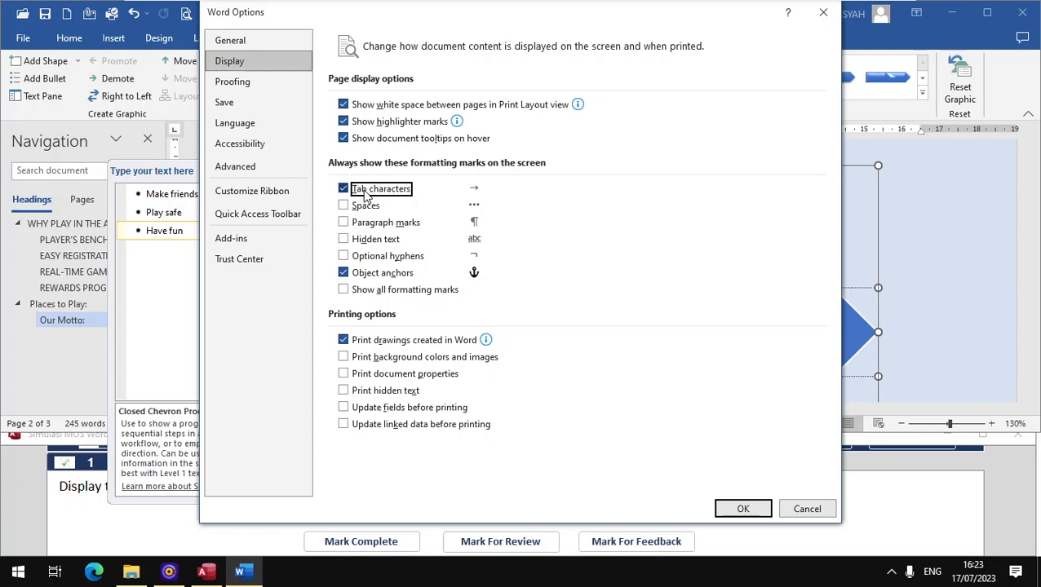
{"action": "left_click", "coordinate": [154, 539]}
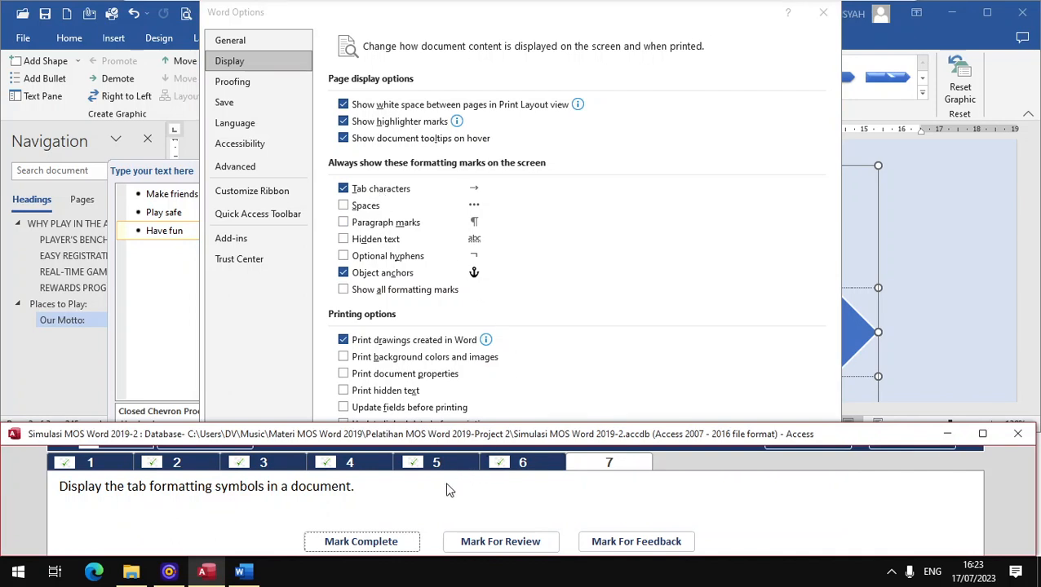
{"action": "left_click", "coordinate": [539, 256]}
{"action": "left_click", "coordinate": [729, 506]}
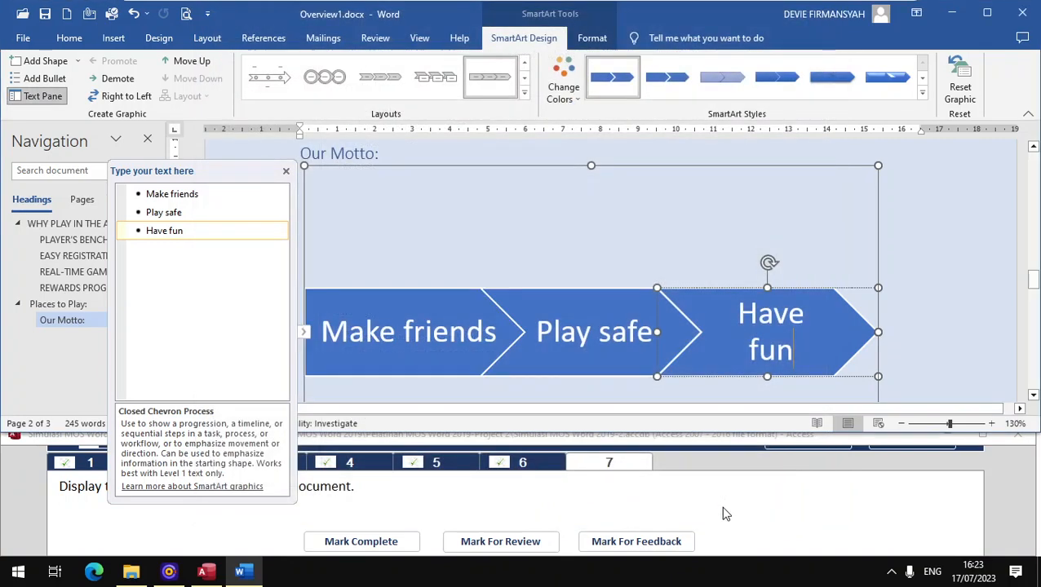
{"action": "left_click", "coordinate": [335, 541]}
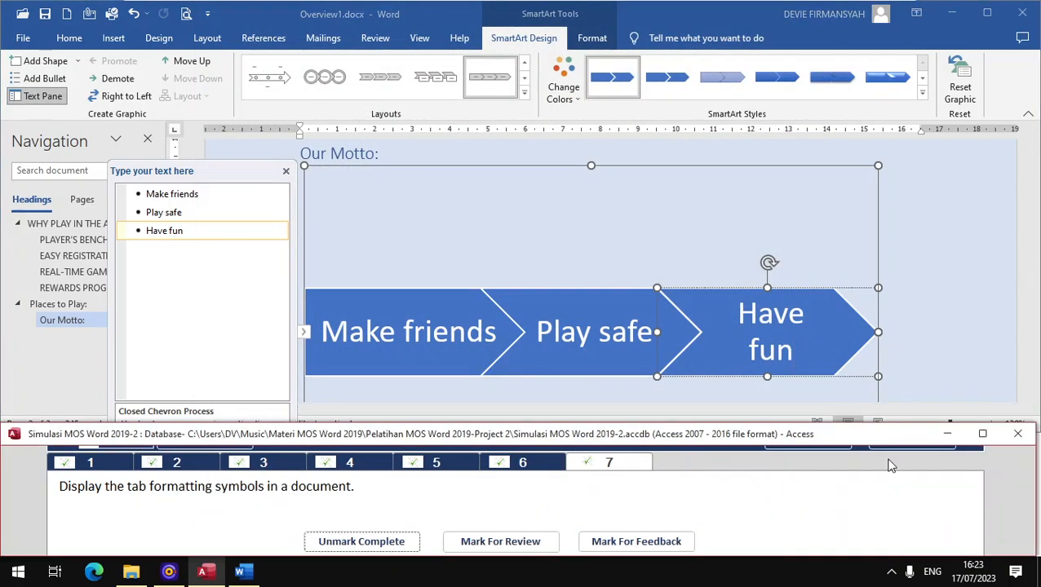
{"action": "left_click", "coordinate": [902, 434]}
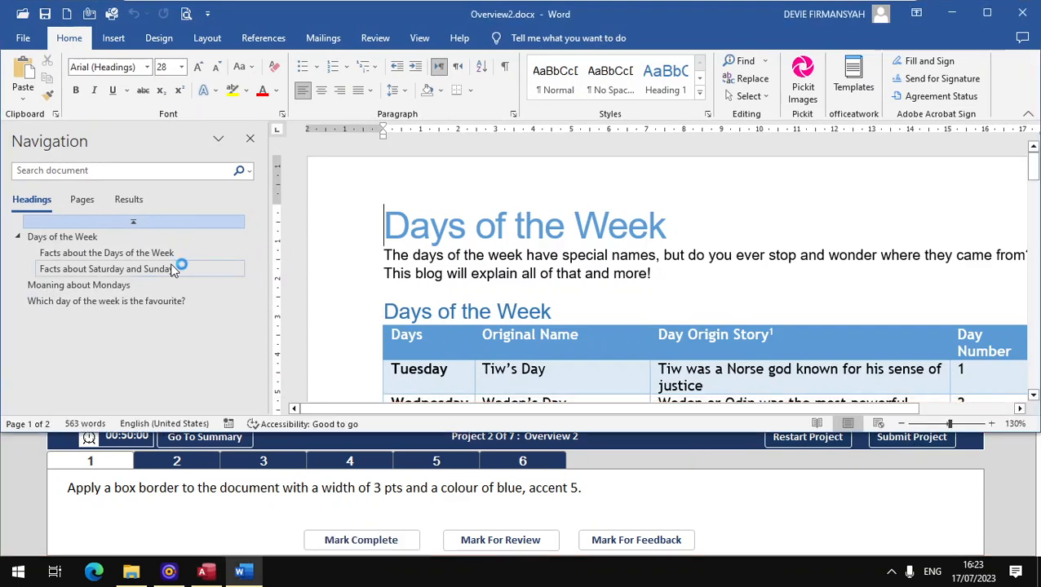
- Narrow the navigation pane in Overview2.docx and switch to the Design ribbon
{"action": "left_click_drag", "start_coordinate": [263, 265], "coordinate": [188, 273]}
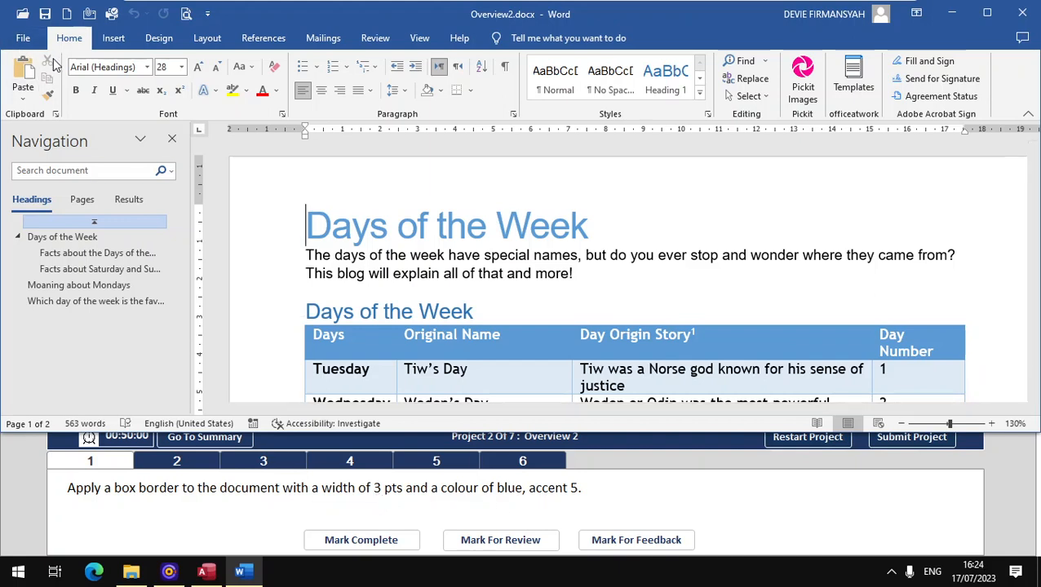
{"action": "left_click", "coordinate": [163, 39]}
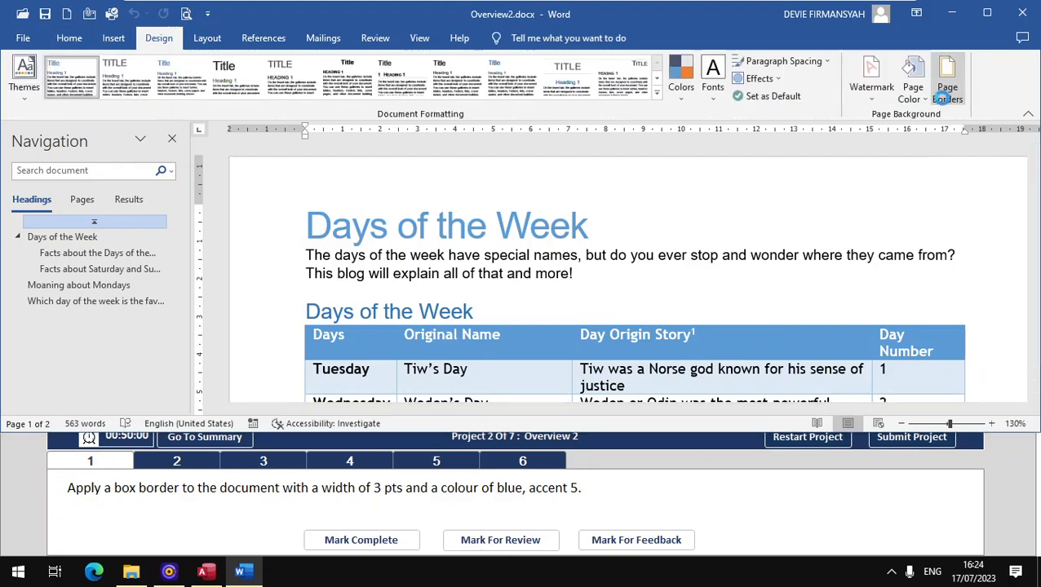
- Choose a Box page border with a 3 pt width
{"action": "left_click", "coordinate": [946, 91]}
{"action": "left_click", "coordinate": [349, 166]}
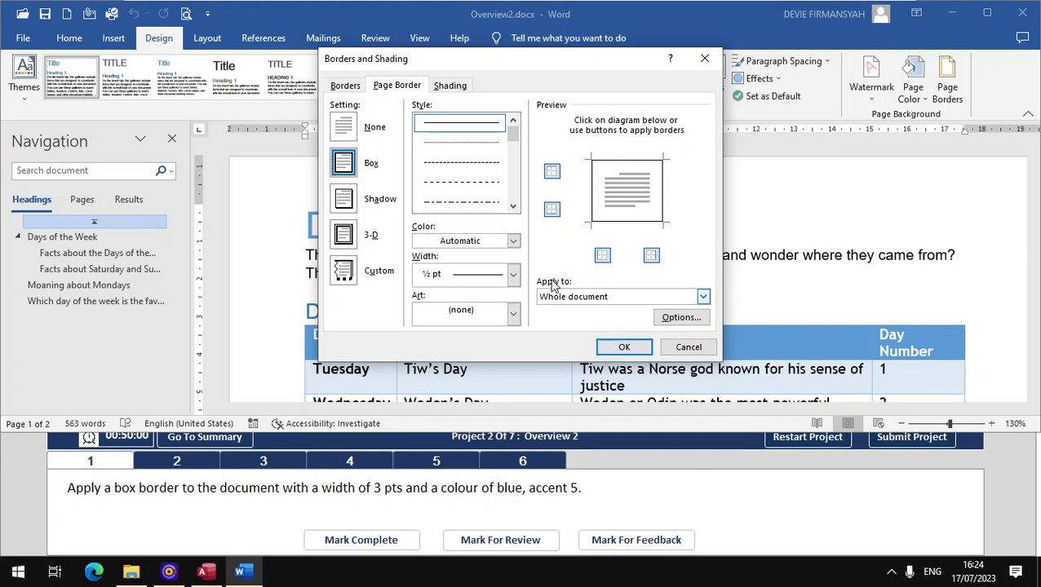
{"action": "left_click", "coordinate": [514, 274]}
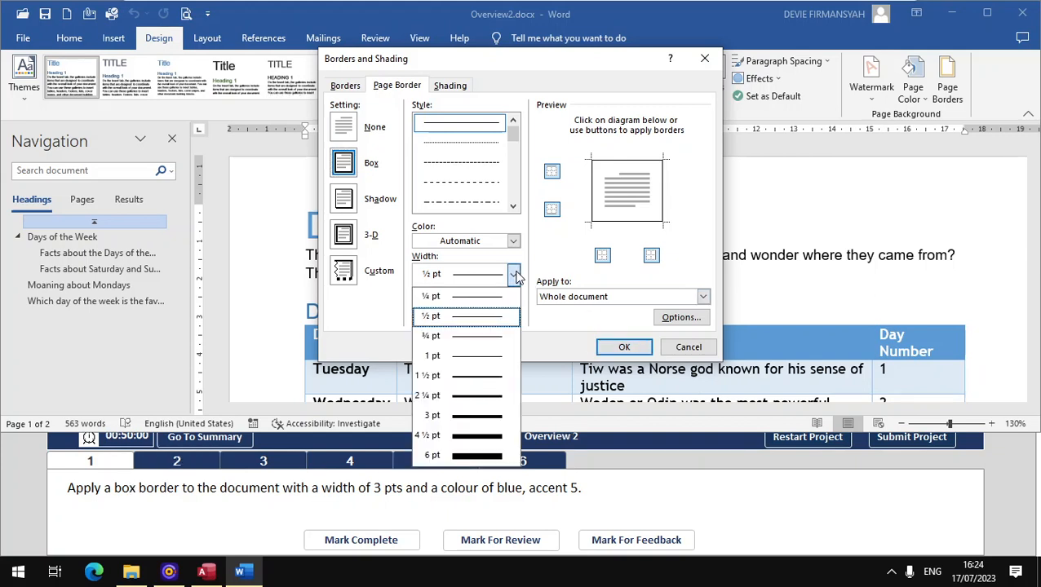
{"action": "left_click", "coordinate": [460, 416]}
- Colour the border Blue, Accent 5, apply it to the whole document and check the task
{"action": "left_click", "coordinate": [513, 241]}
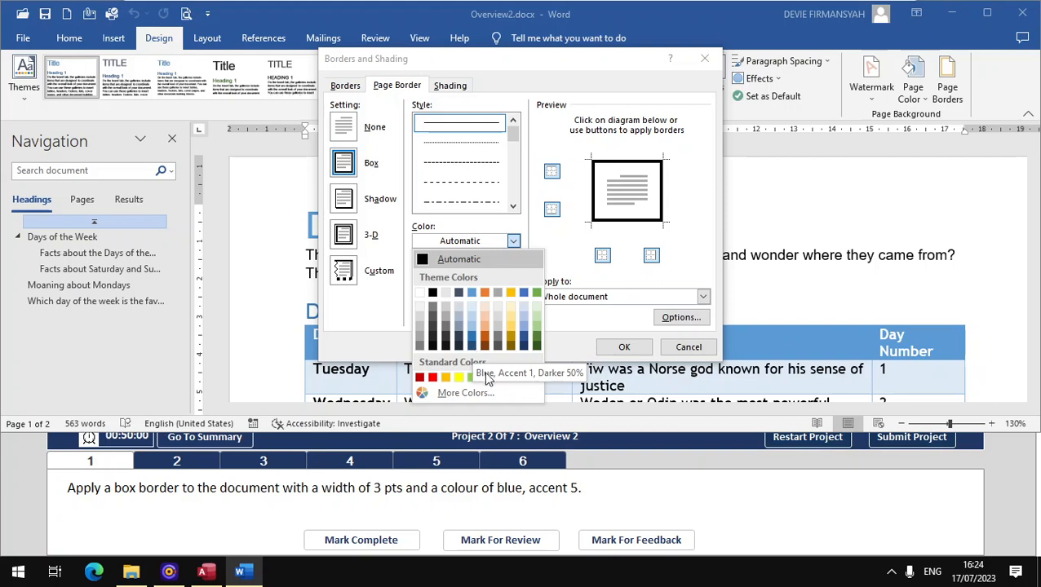
{"action": "left_click", "coordinate": [522, 390]}
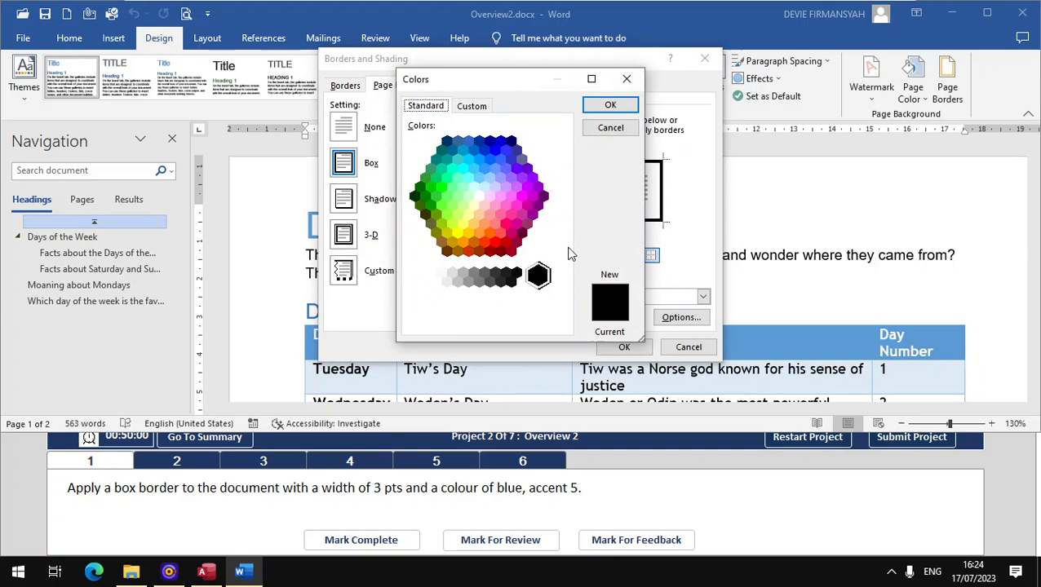
{"action": "left_click", "coordinate": [626, 79]}
{"action": "left_click", "coordinate": [513, 242]}
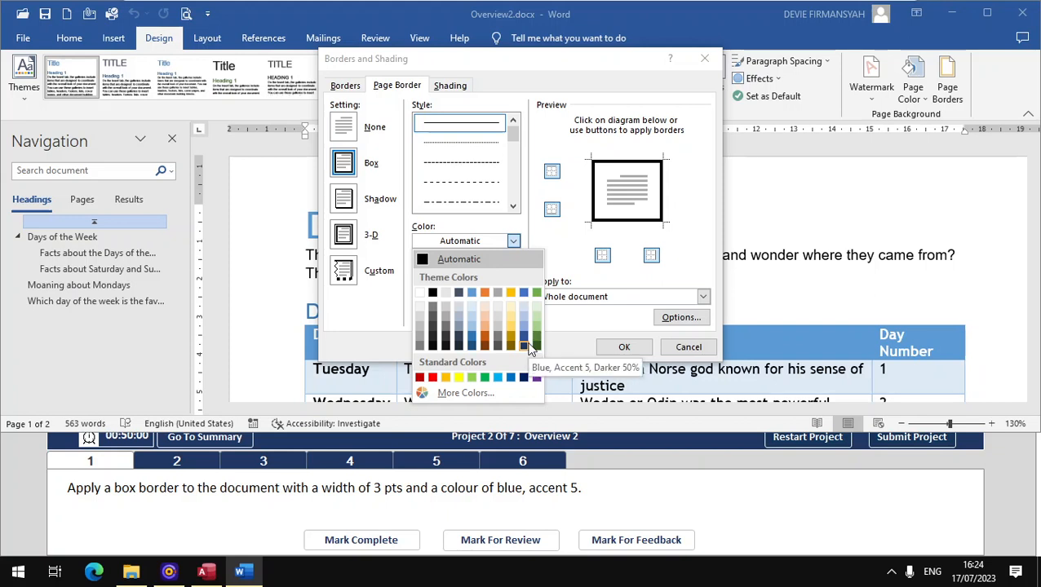
{"action": "left_click", "coordinate": [523, 294]}
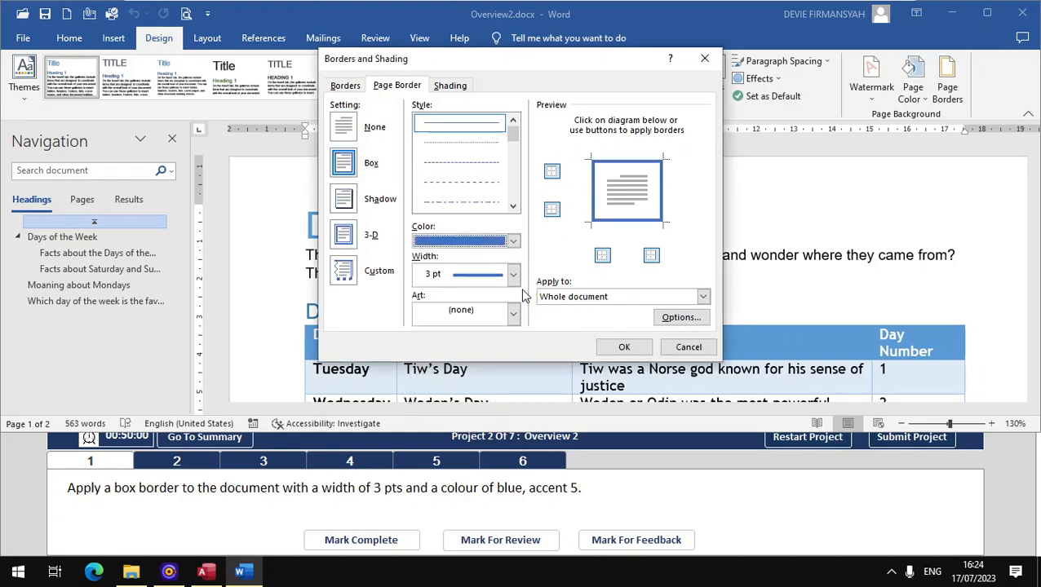
{"action": "left_click", "coordinate": [624, 349]}
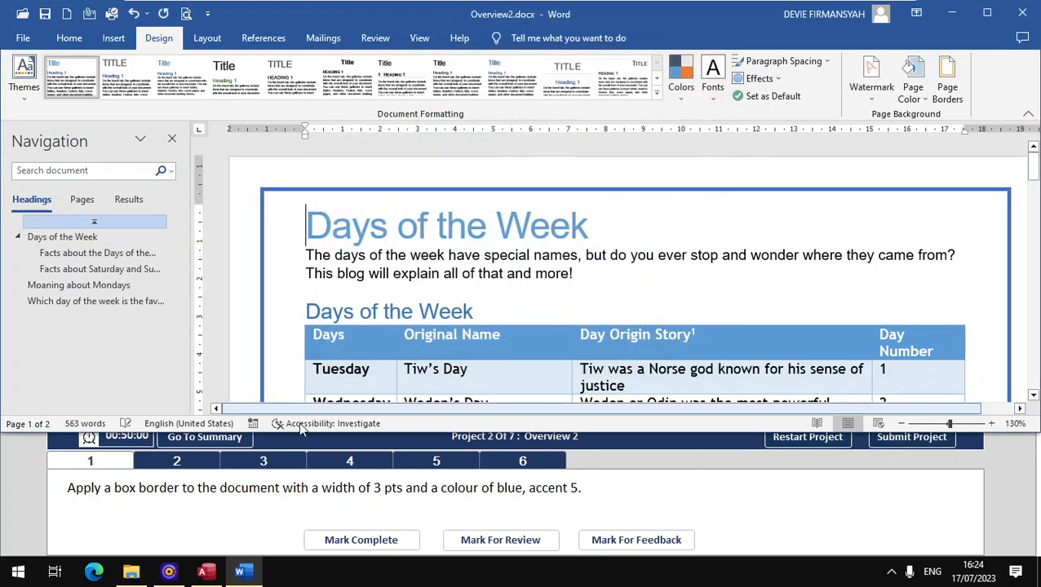
{"action": "left_click", "coordinate": [320, 541]}
- Stretch the sunset photo under Moaning about Mondays up to the heading so text wraps beside it
{"action": "left_click", "coordinate": [180, 462]}
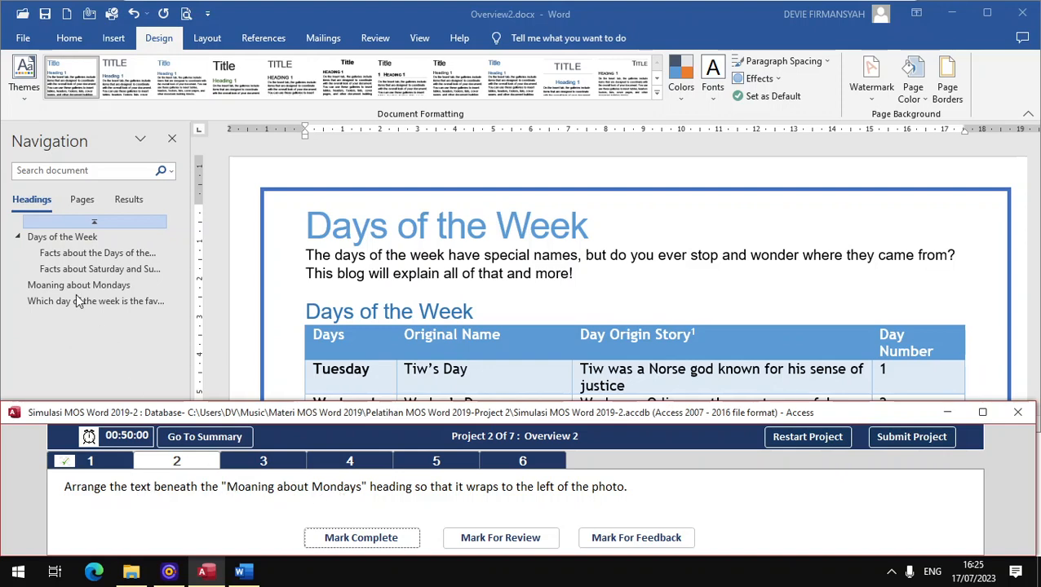
{"action": "left_click", "coordinate": [109, 292]}
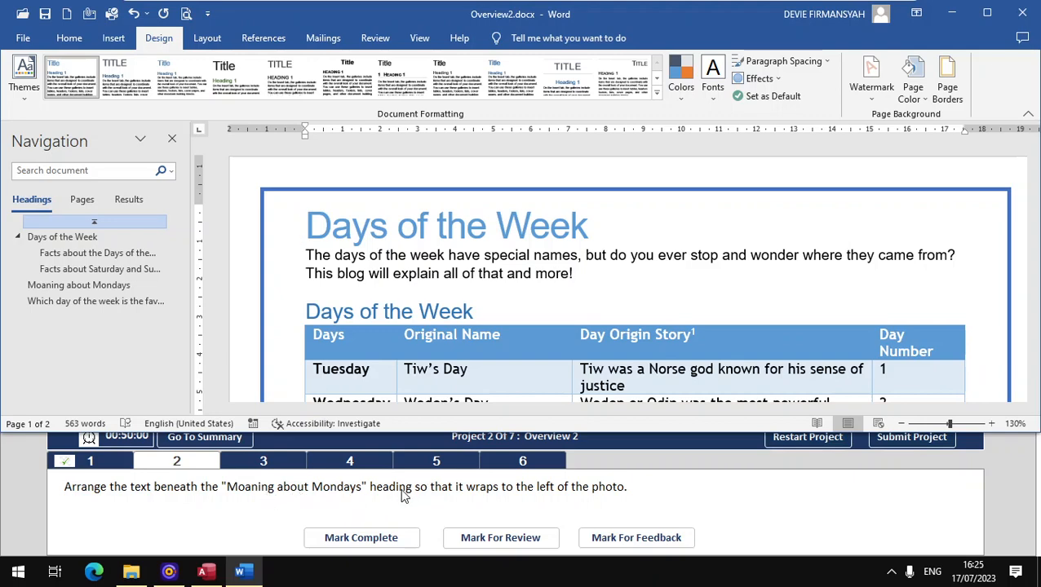
{"action": "left_click", "coordinate": [96, 287]}
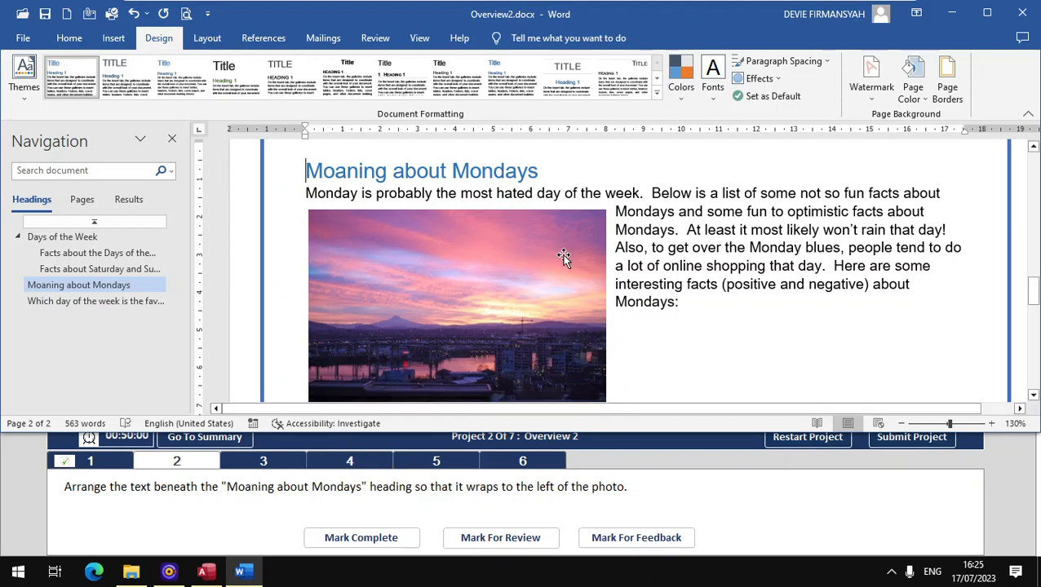
{"action": "left_click", "coordinate": [477, 260]}
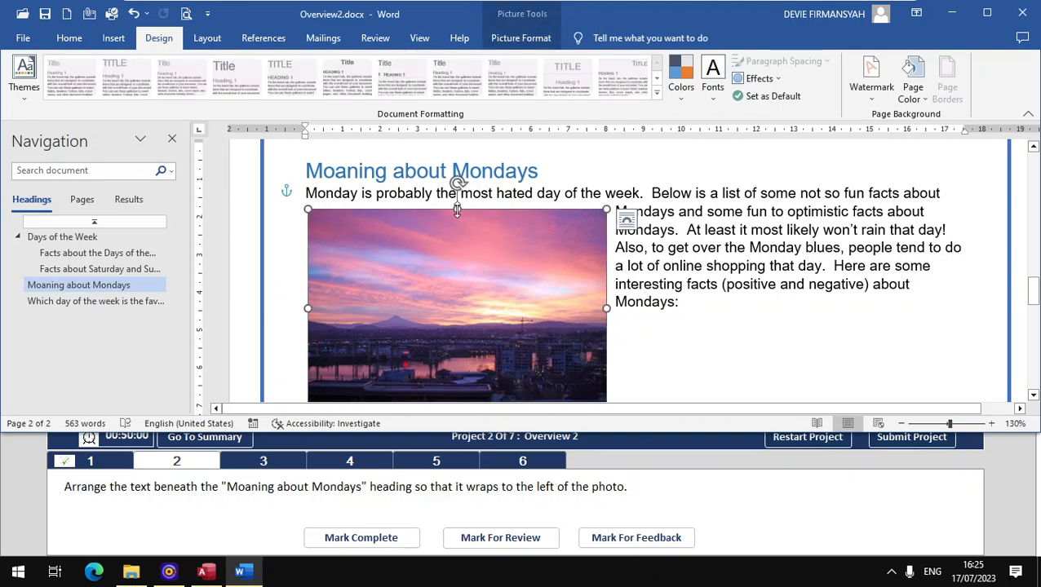
{"action": "left_click_drag", "start_coordinate": [458, 209], "coordinate": [457, 187]}
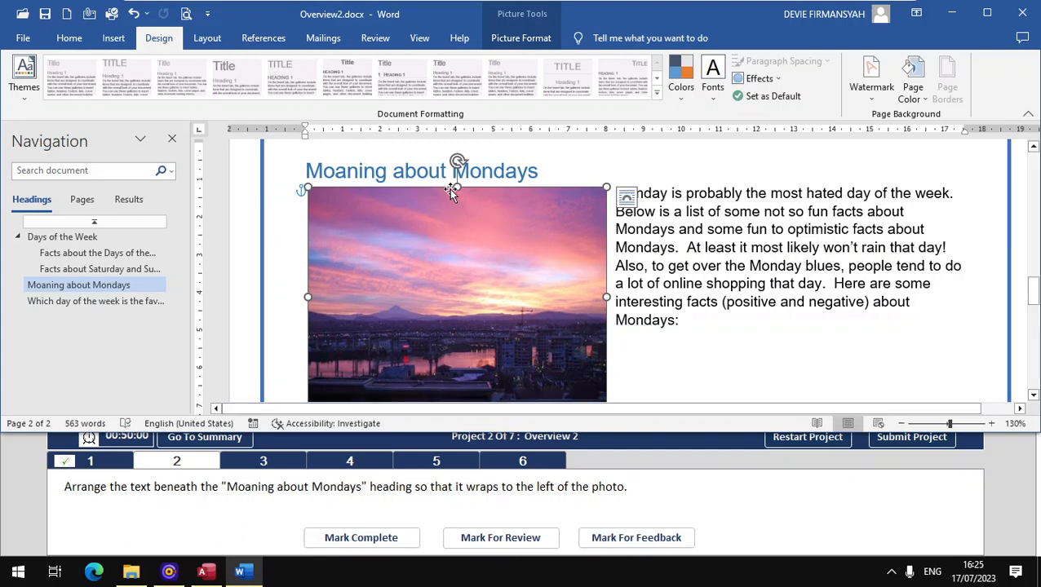
{"action": "left_click_drag", "start_coordinate": [457, 188], "coordinate": [458, 163]}
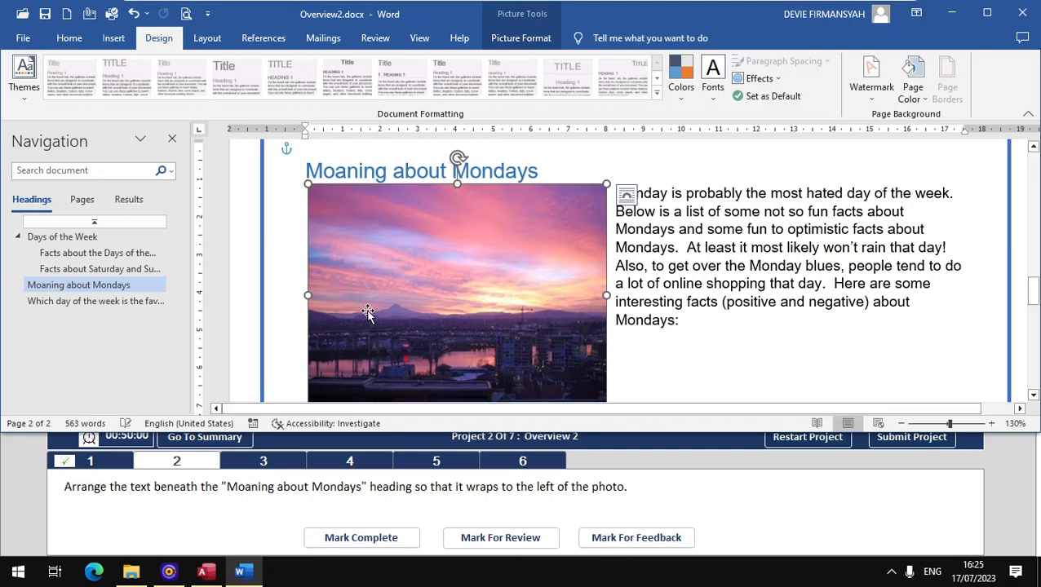
{"action": "left_click", "coordinate": [365, 535]}
{"action": "left_click", "coordinate": [264, 465]}
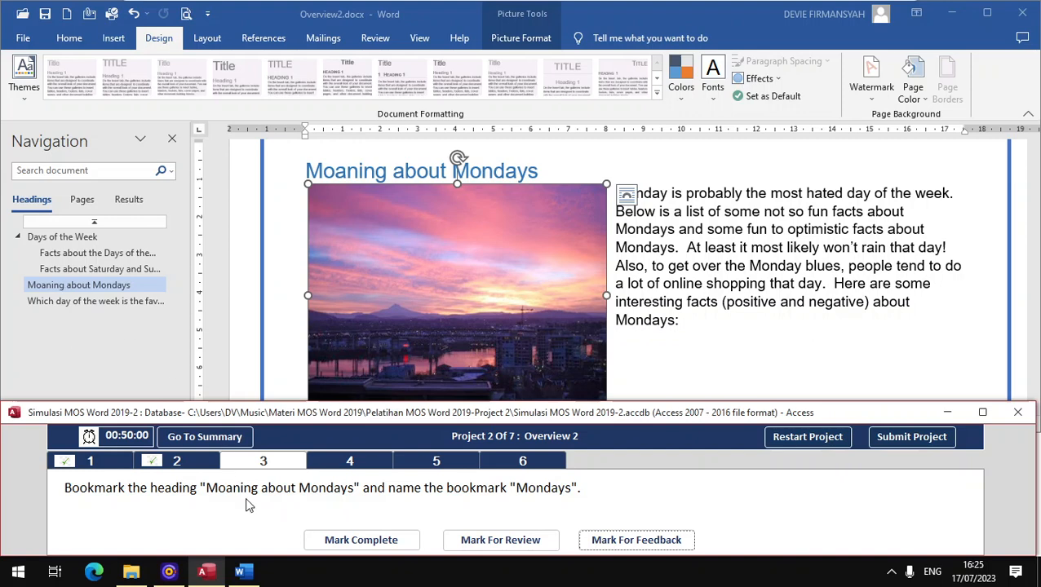
- Select the whole Moaning about Mondays heading
{"action": "left_click", "coordinate": [81, 292]}
{"action": "left_click", "coordinate": [534, 170]}
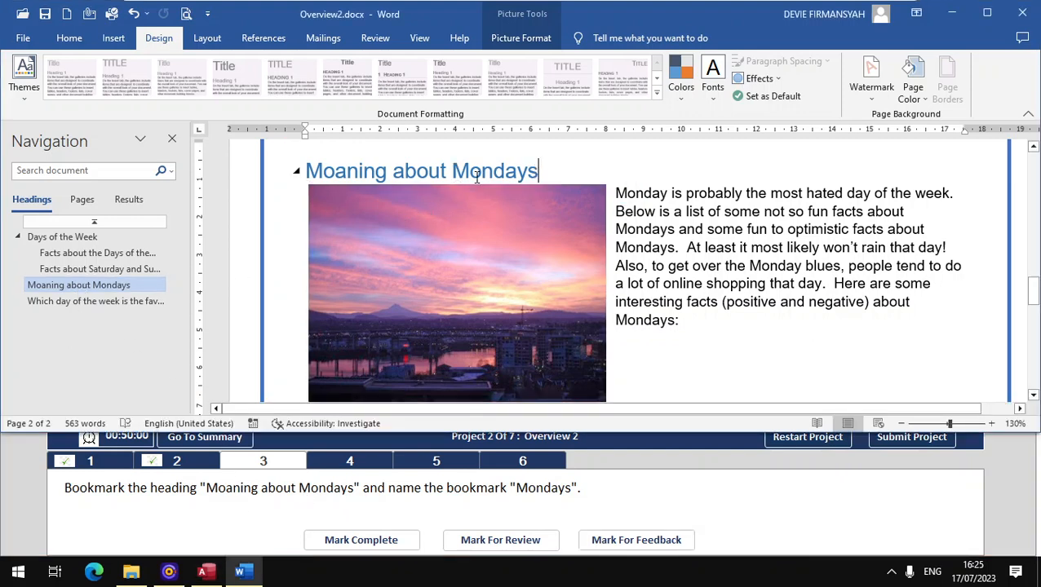
{"action": "mouse_move", "coordinate": [534, 170]}
{"action": "left_mouse_down"}
{"action": "mouse_move", "coordinate": [313, 171]}
{"action": "mouse_move", "coordinate": [558, 172]}
{"action": "mouse_move", "coordinate": [538, 171]}
{"action": "left_mouse_up"}
{"action": "left_click", "coordinate": [313, 172]}
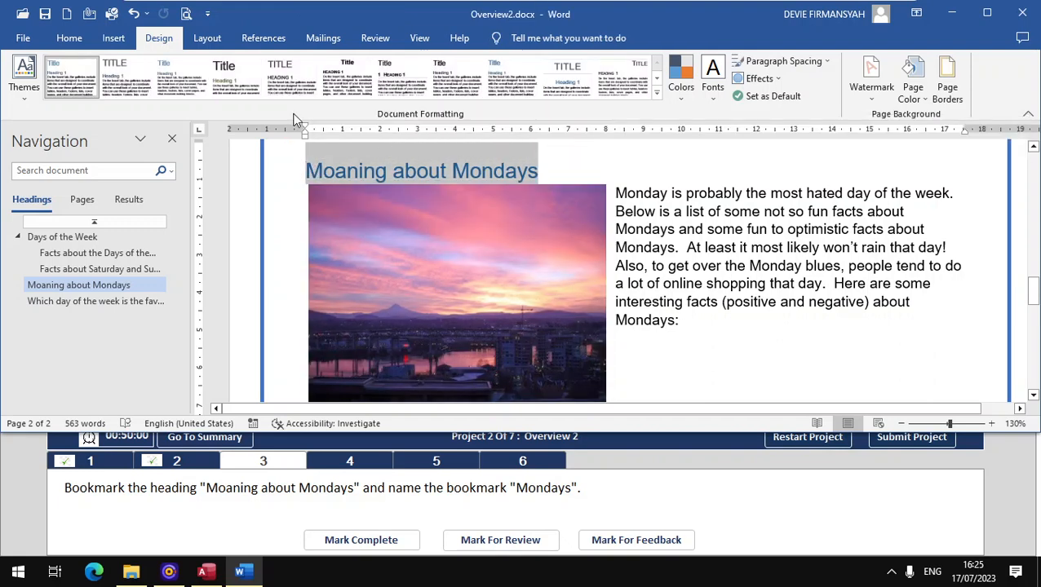
- Add a bookmark named Mondays to the heading and check task 3
{"action": "left_click", "coordinate": [115, 38]}
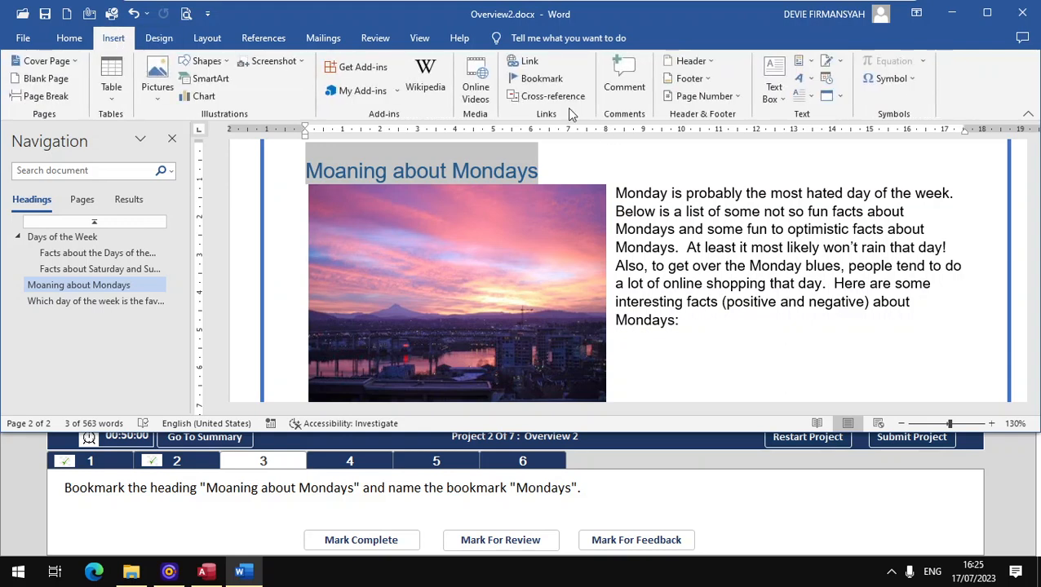
{"action": "left_click", "coordinate": [544, 86]}
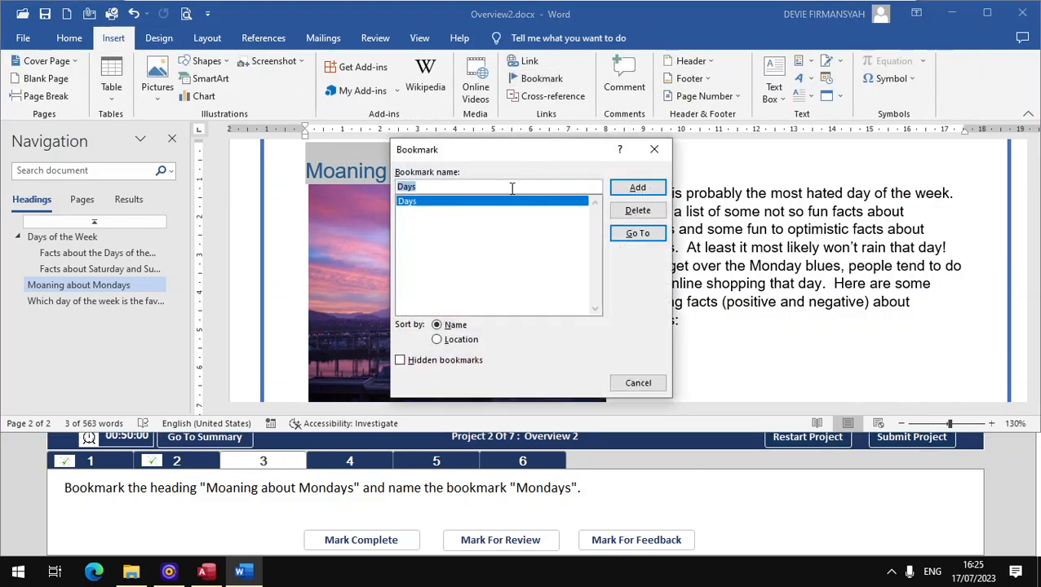
{"action": "left_click", "coordinate": [503, 188]}
{"action": "left_click_drag", "start_coordinate": [497, 187], "coordinate": [327, 182]}
{"action": "type", "text": "Monda"}
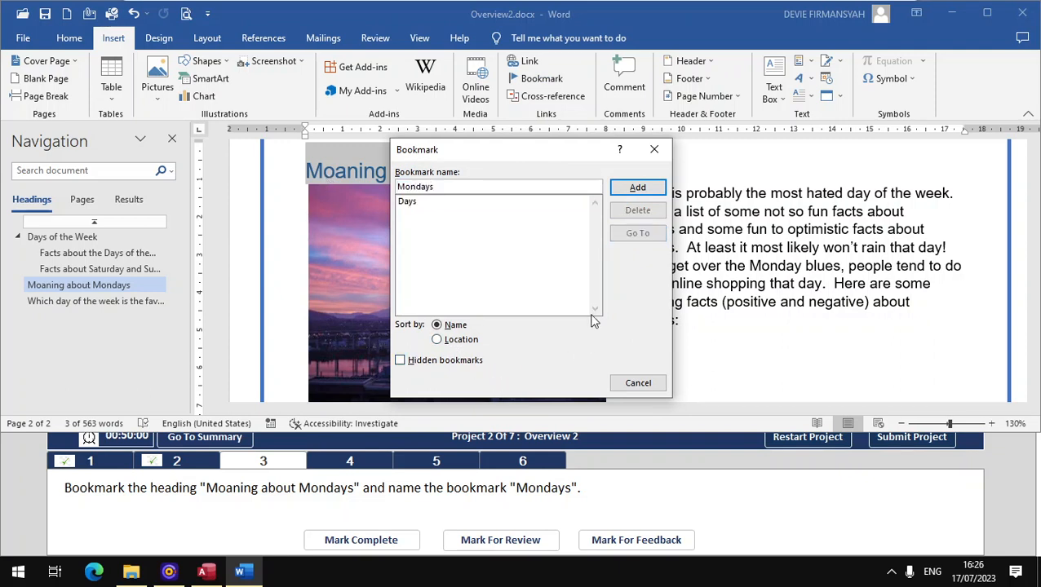
{"action": "left_click", "coordinate": [627, 188]}
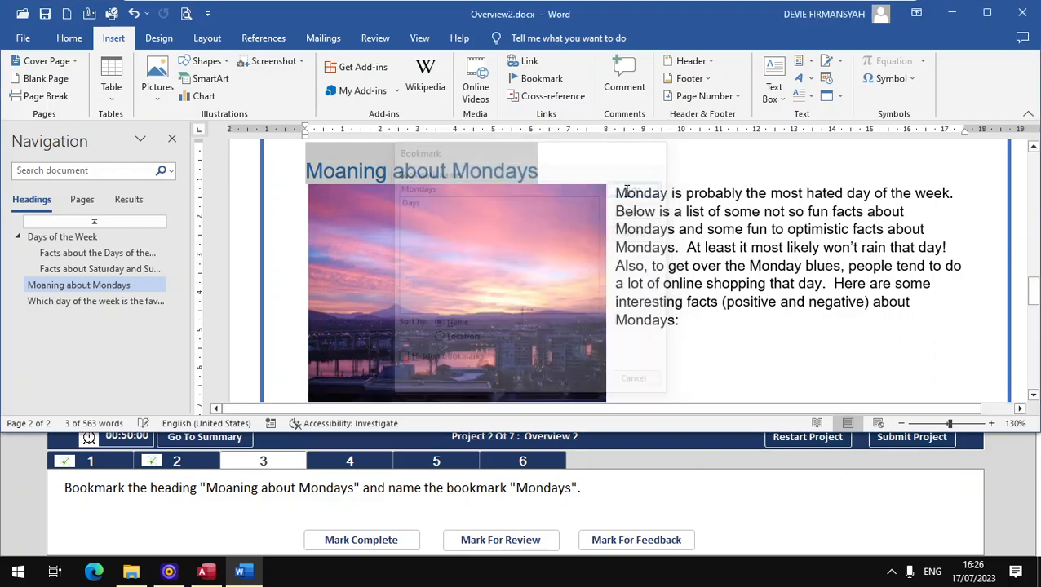
{"action": "left_click", "coordinate": [370, 543]}
{"action": "left_click", "coordinate": [335, 471]}
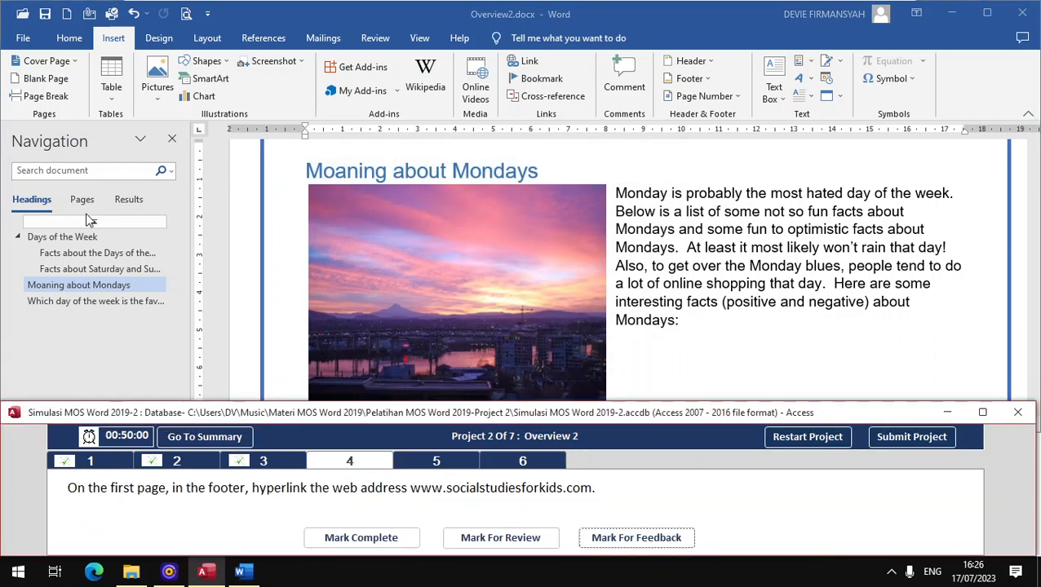
{"action": "left_click", "coordinate": [88, 209]}
{"action": "left_click", "coordinate": [89, 199]}
{"action": "left_click", "coordinate": [99, 234]}
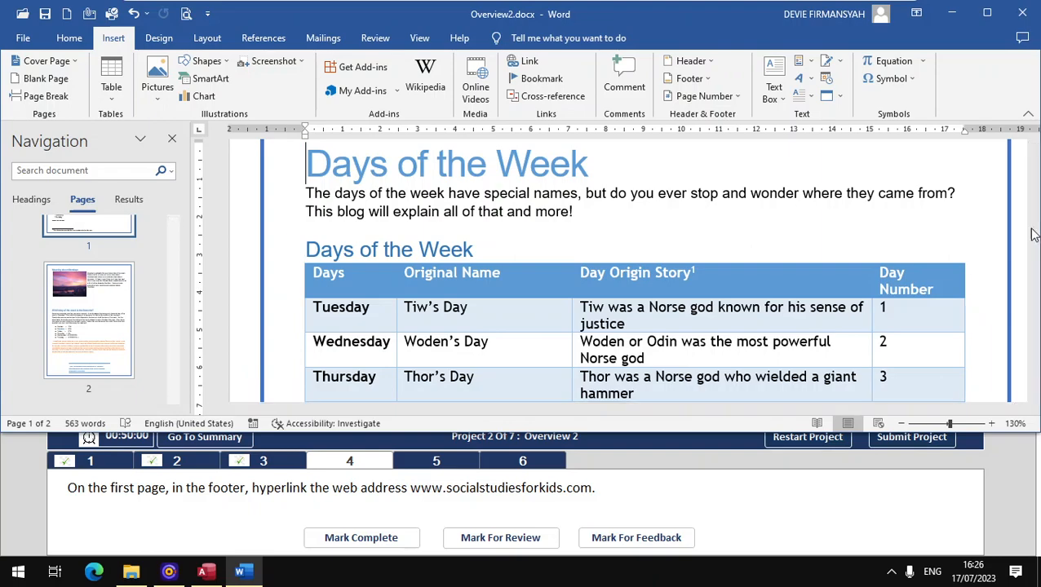
{"action": "left_click_drag", "start_coordinate": [1033, 173], "coordinate": [1032, 274]}
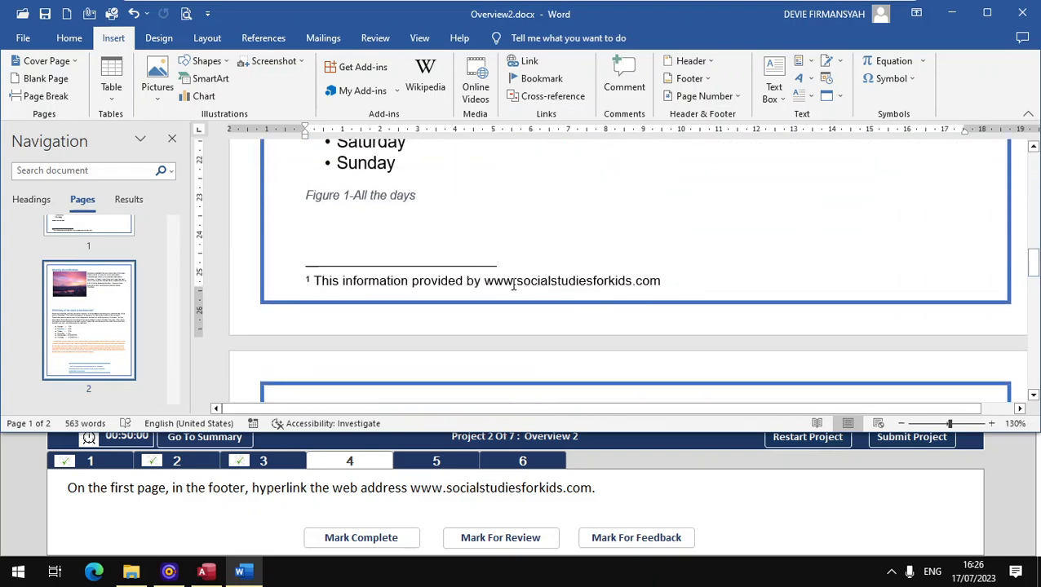
{"action": "left_click_drag", "start_coordinate": [487, 283], "coordinate": [560, 280]}
{"action": "left_click_drag", "start_coordinate": [643, 281], "coordinate": [657, 285]}
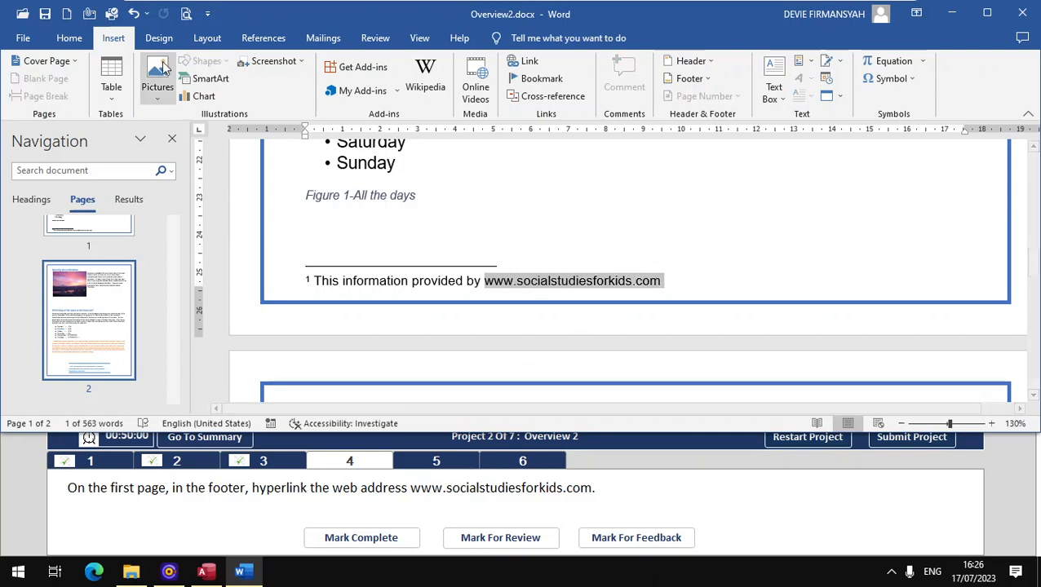
{"action": "left_click", "coordinate": [515, 62]}
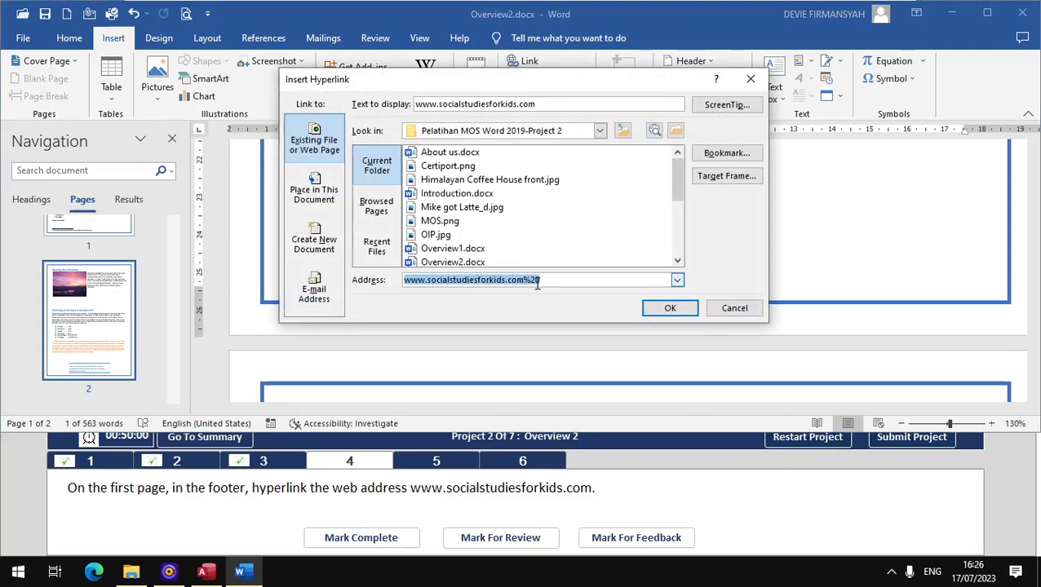
{"action": "left_click", "coordinate": [558, 280]}
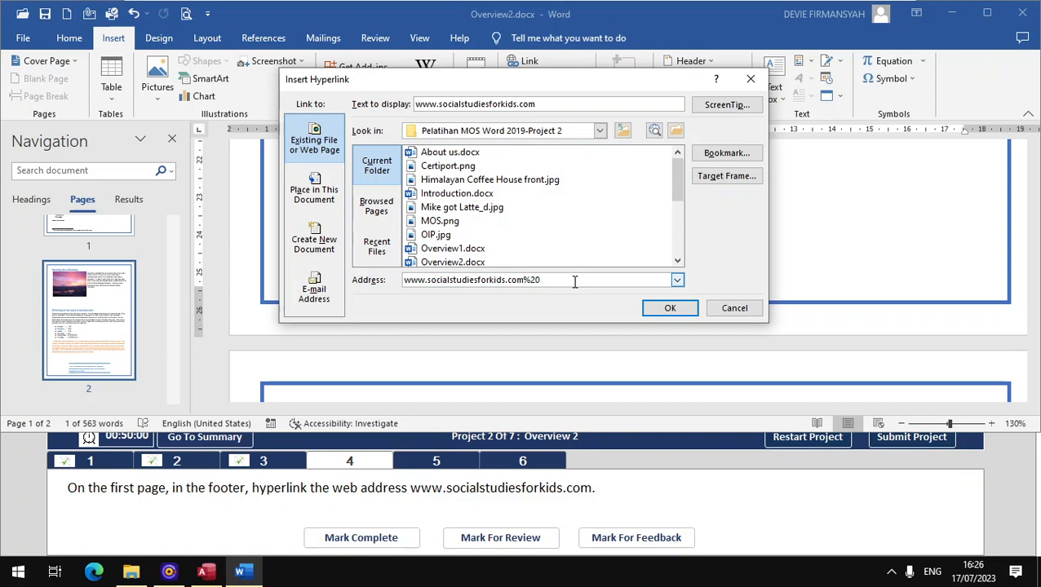
{"action": "key", "text": "BackSpace"}
{"action": "key", "text": "BackSpace"}
{"action": "key", "text": "BackSpace"}
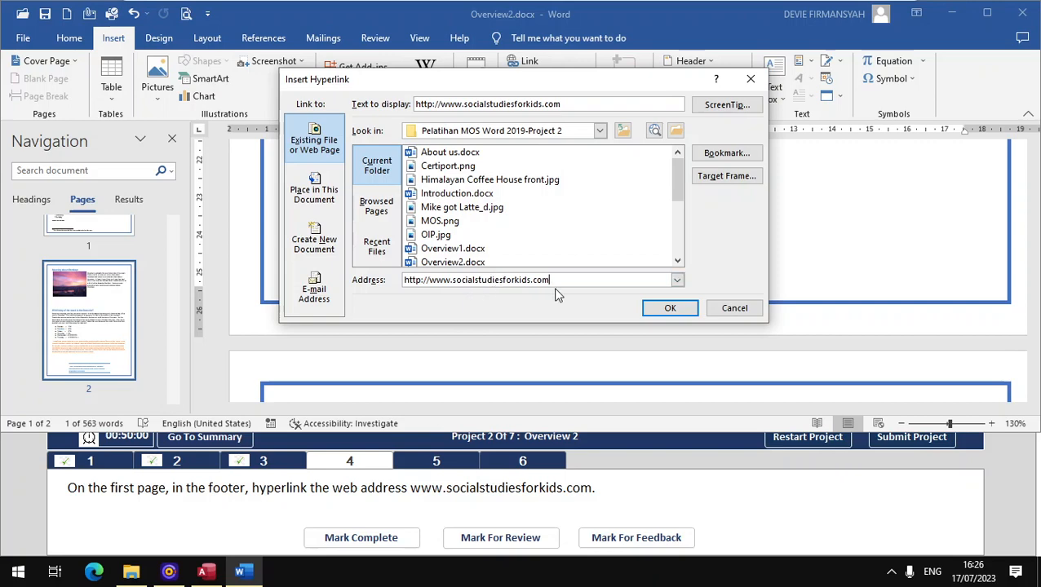
{"action": "left_click", "coordinate": [659, 307]}
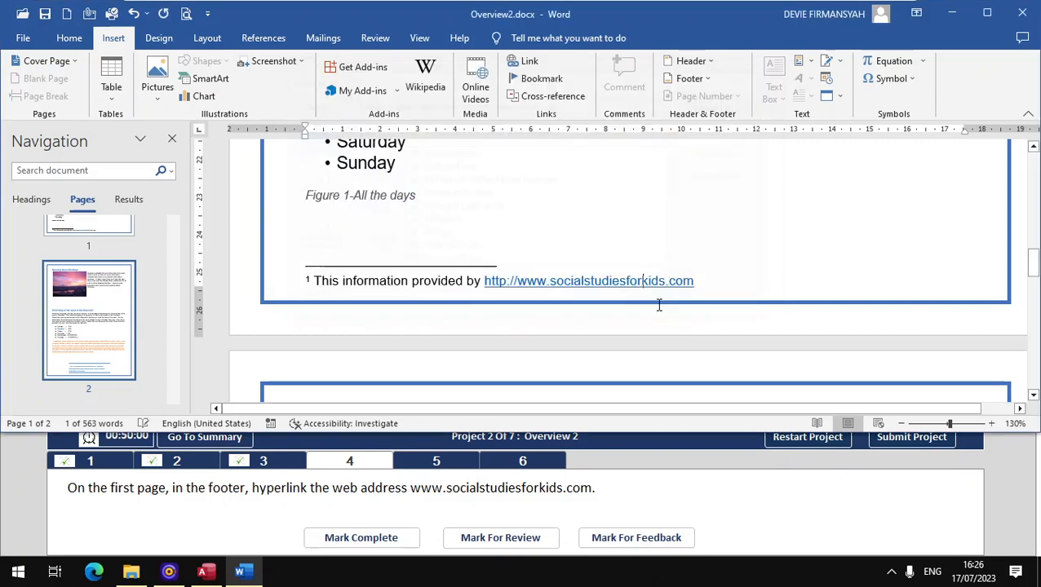
{"action": "left_click", "coordinate": [351, 536]}
{"action": "left_click", "coordinate": [467, 461]}
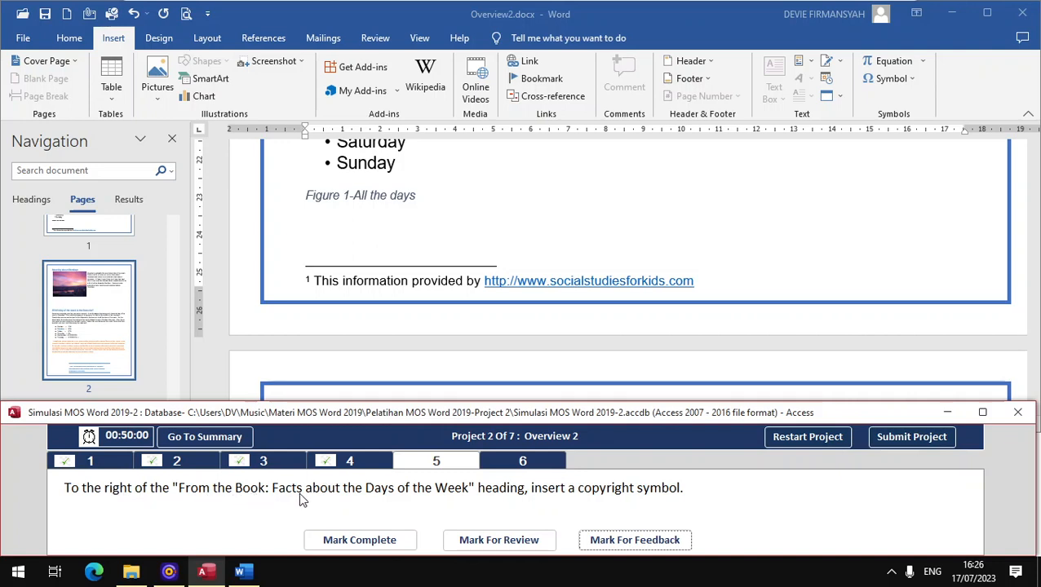
- Insert a © symbol after the 'Facts about the Days of the Week' heading and check task 5
{"action": "left_click", "coordinate": [32, 201]}
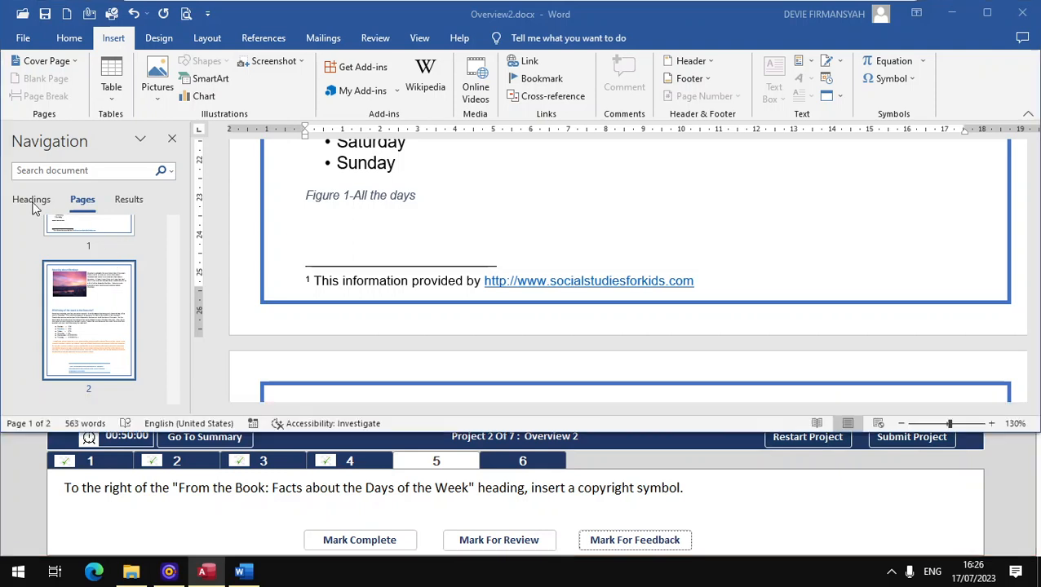
{"action": "left_click", "coordinate": [33, 201]}
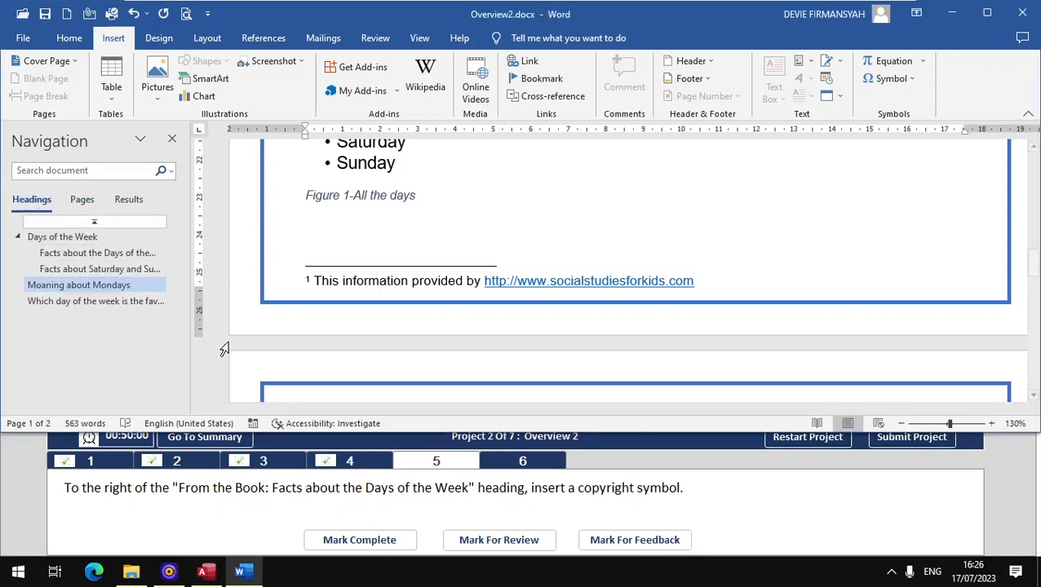
{"action": "left_click", "coordinate": [96, 238]}
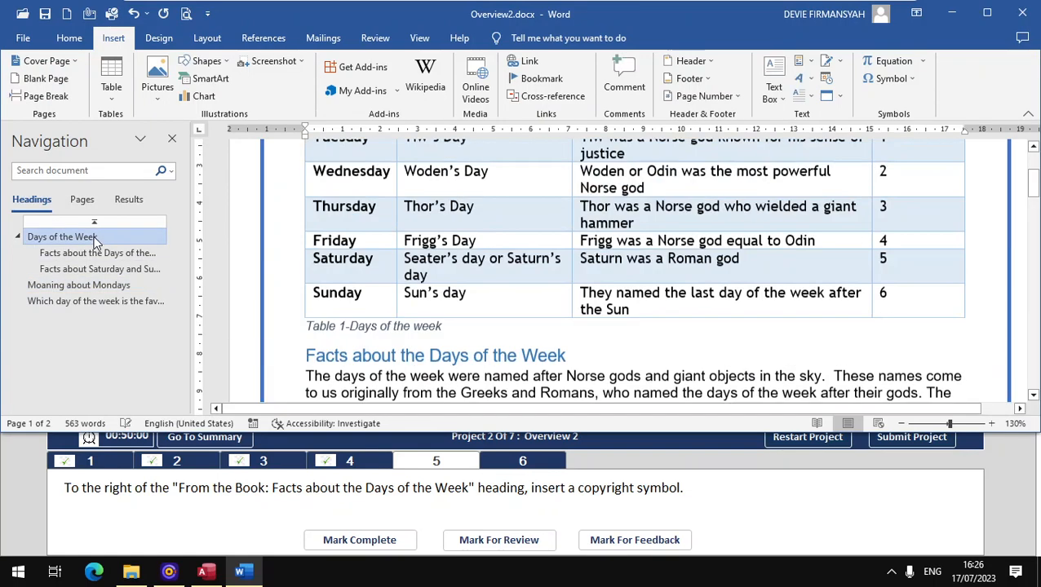
{"action": "scroll", "coordinate": [374, 245], "scroll_direction": "down", "scroll_amount": 3}
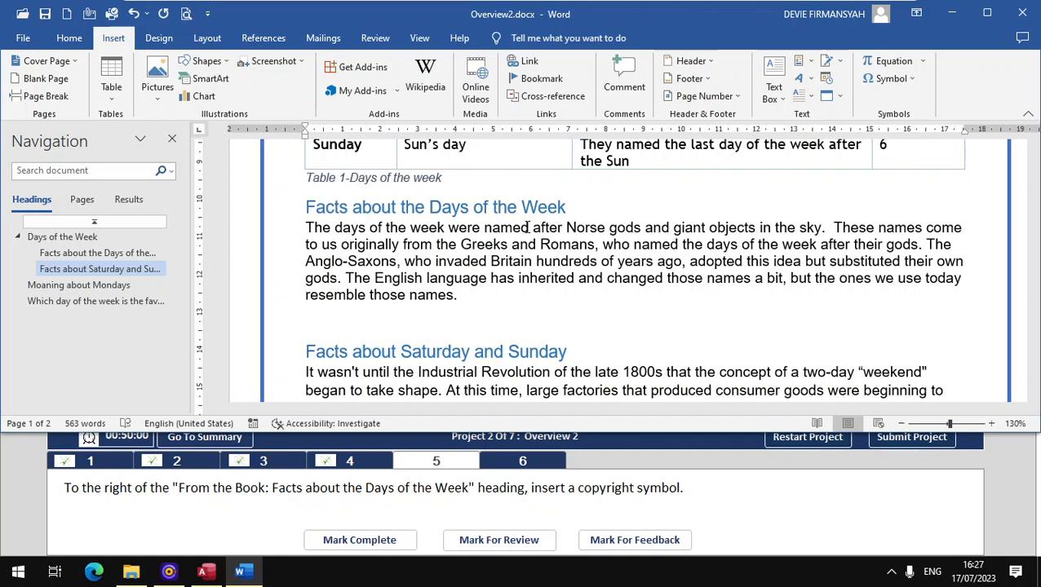
{"action": "left_click", "coordinate": [570, 207]}
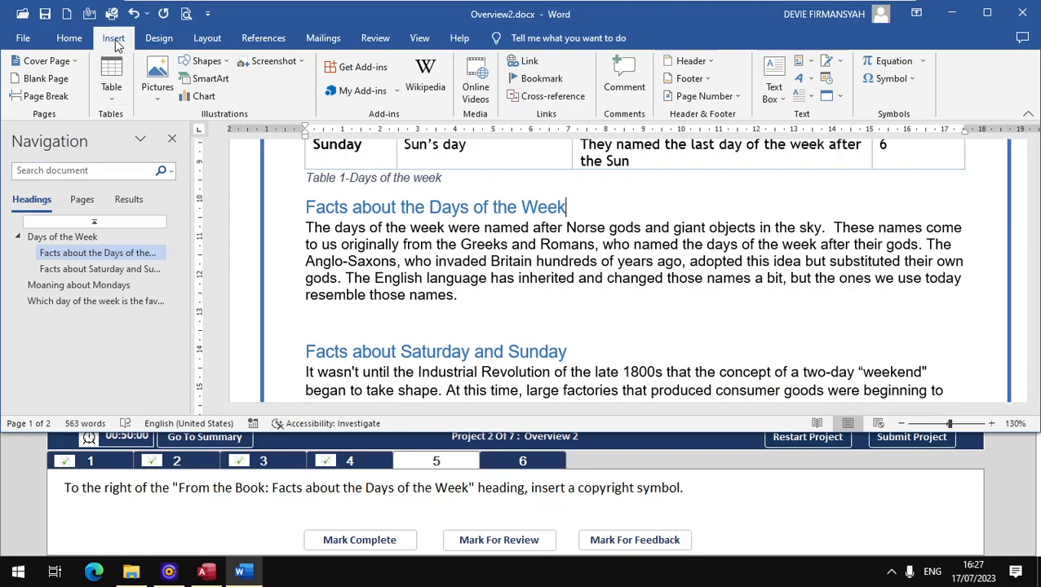
{"action": "left_click", "coordinate": [889, 82]}
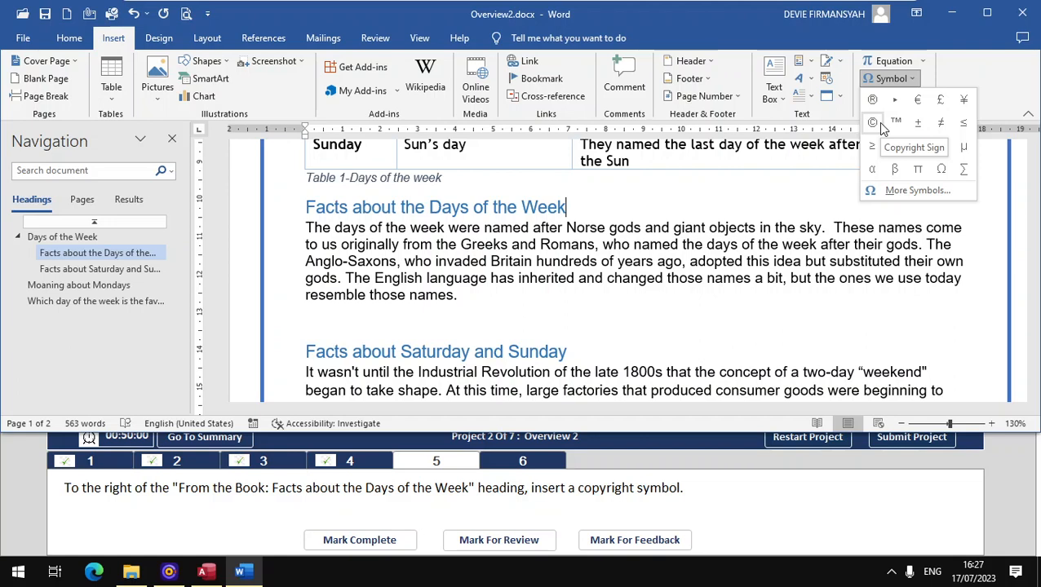
{"action": "left_click", "coordinate": [878, 122]}
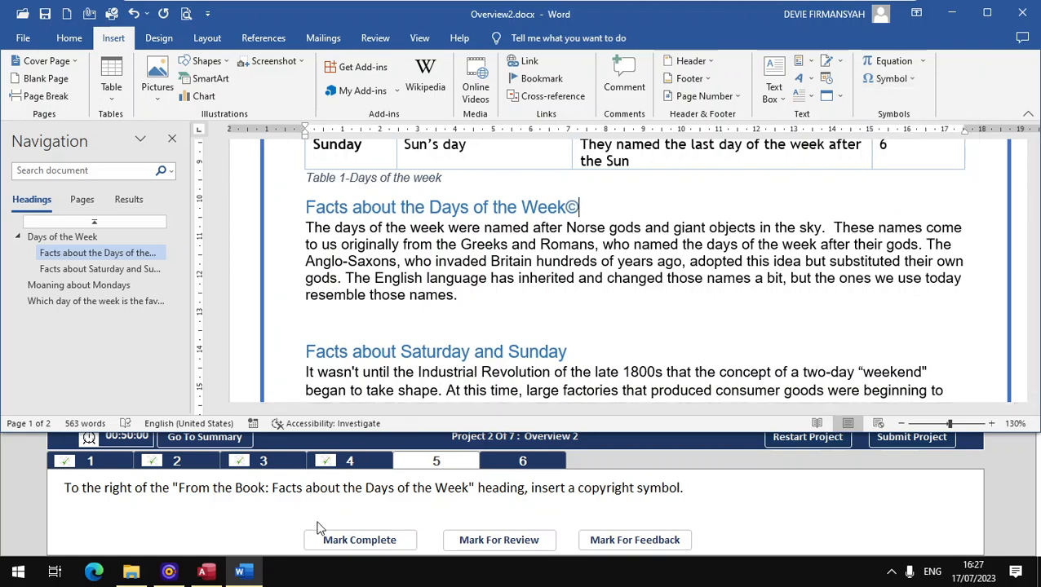
{"action": "left_click", "coordinate": [346, 545]}
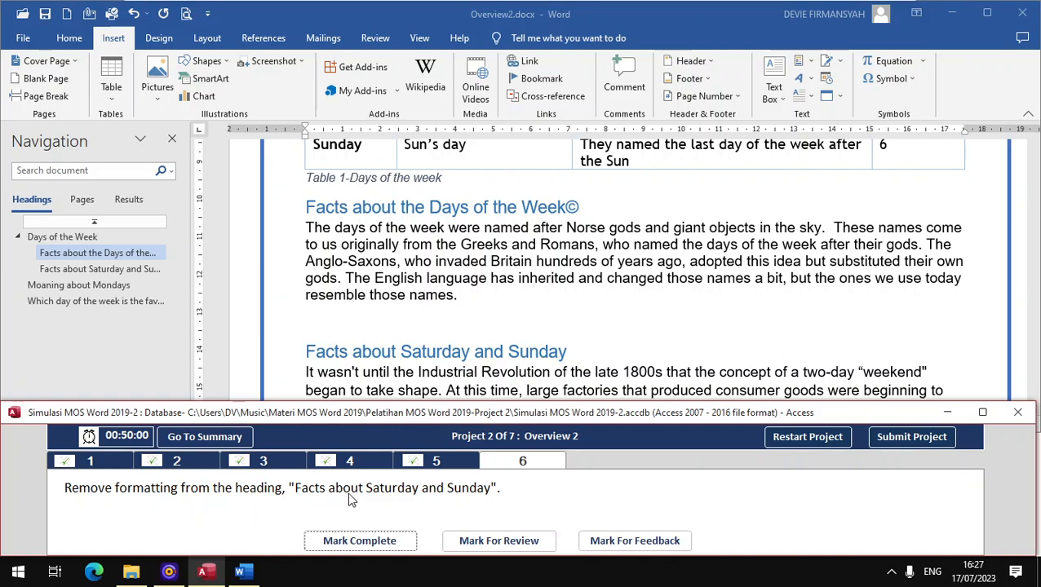
- Clear all formatting from 'Facts about Saturday and Sunday', mark it complete and submit the project
{"action": "left_click", "coordinate": [326, 352]}
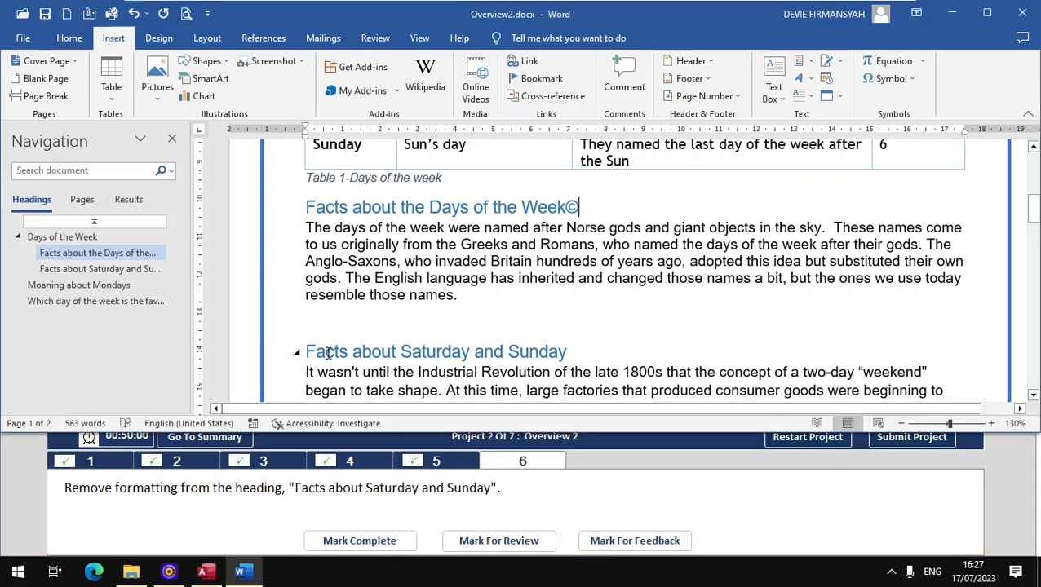
{"action": "left_click_drag", "start_coordinate": [309, 351], "coordinate": [552, 350]}
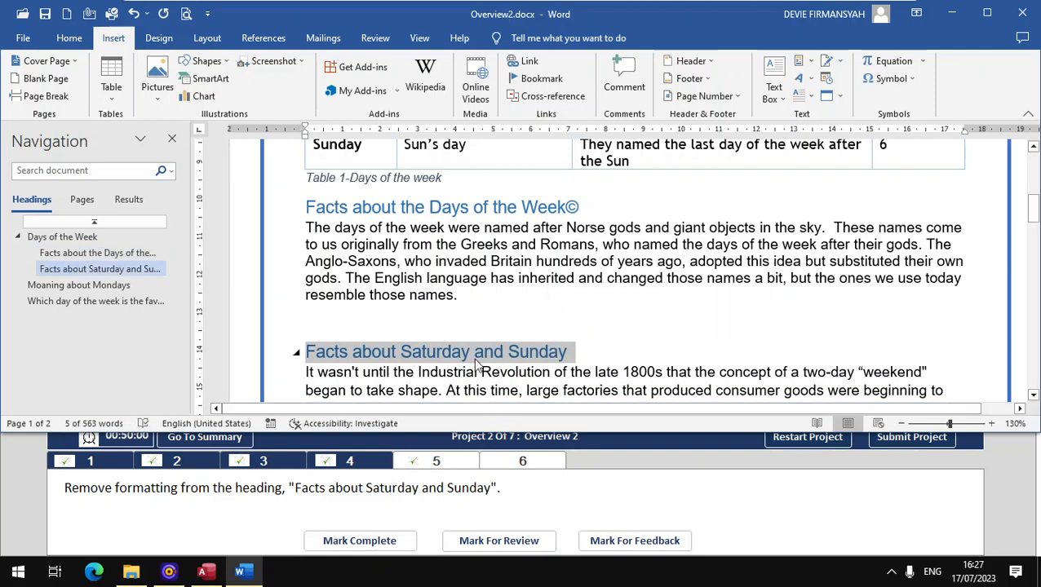
{"action": "left_click", "coordinate": [62, 38]}
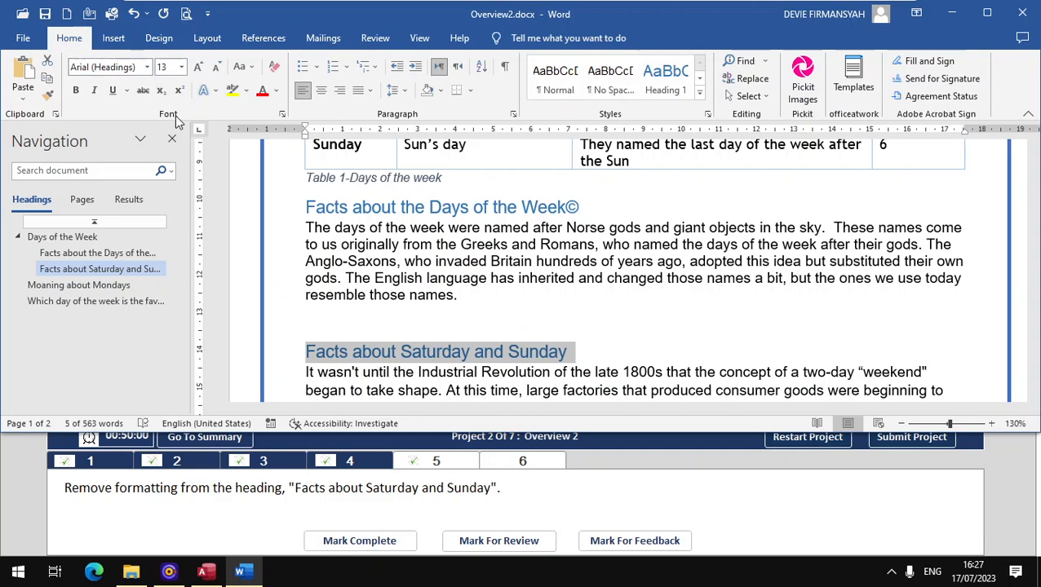
{"action": "left_click", "coordinate": [274, 73]}
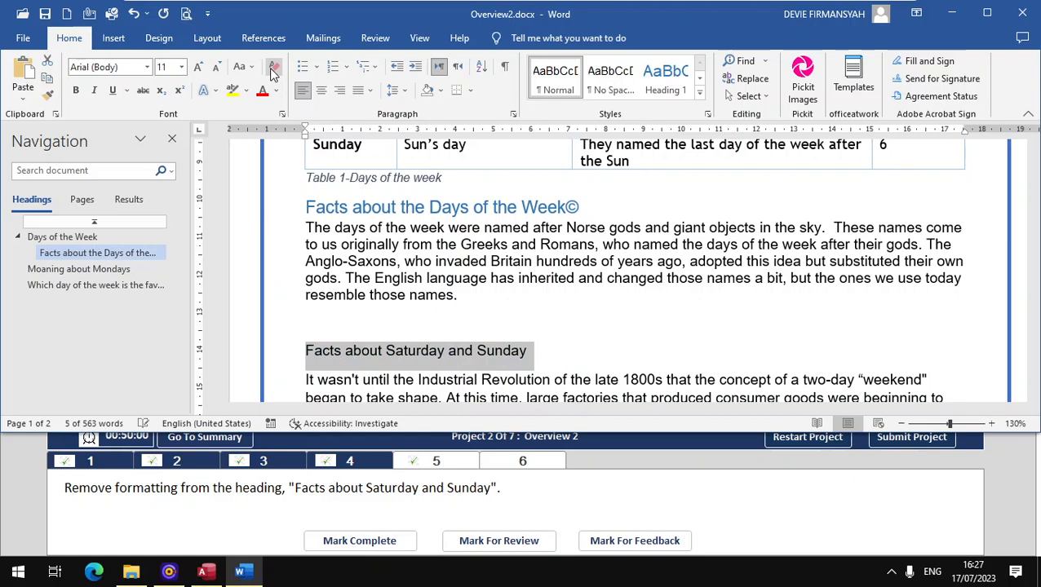
{"action": "left_click", "coordinate": [353, 535]}
{"action": "left_click", "coordinate": [356, 539]}
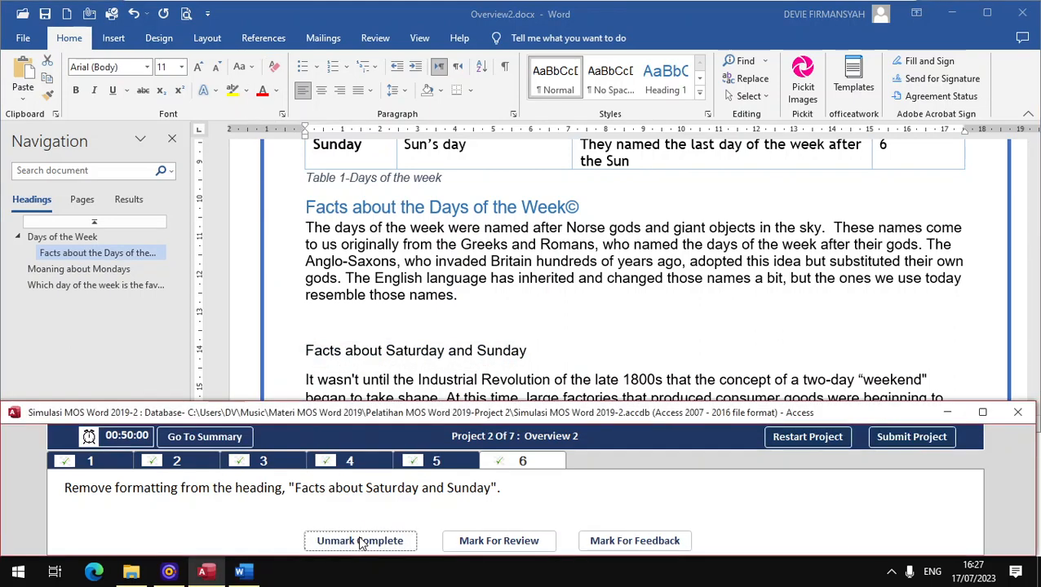
{"action": "left_click", "coordinate": [928, 437]}
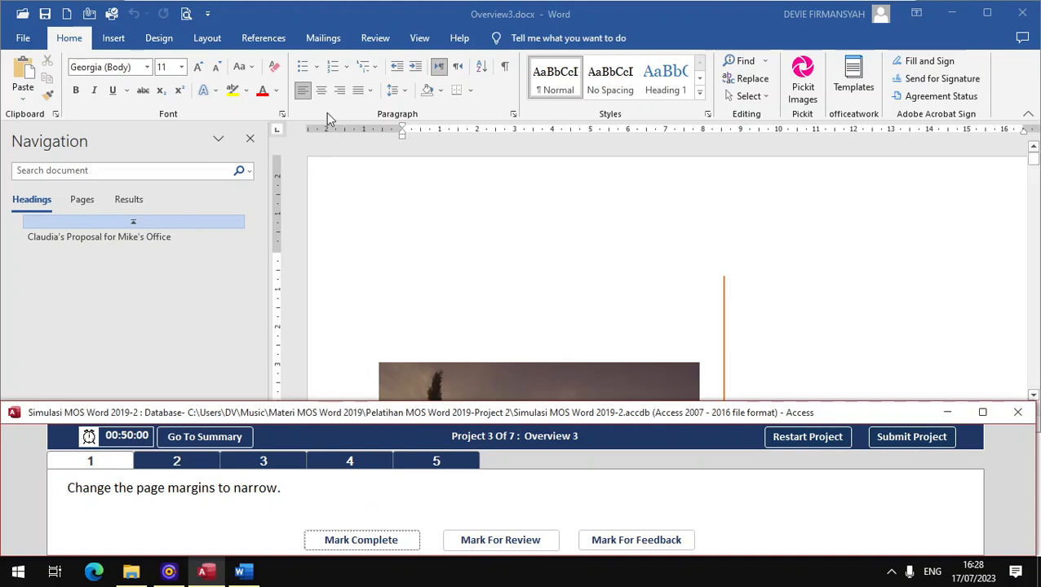
- Apply Narrow margins to Overview3, check task 1 and open the Banded Quote task
{"action": "left_click", "coordinate": [203, 43]}
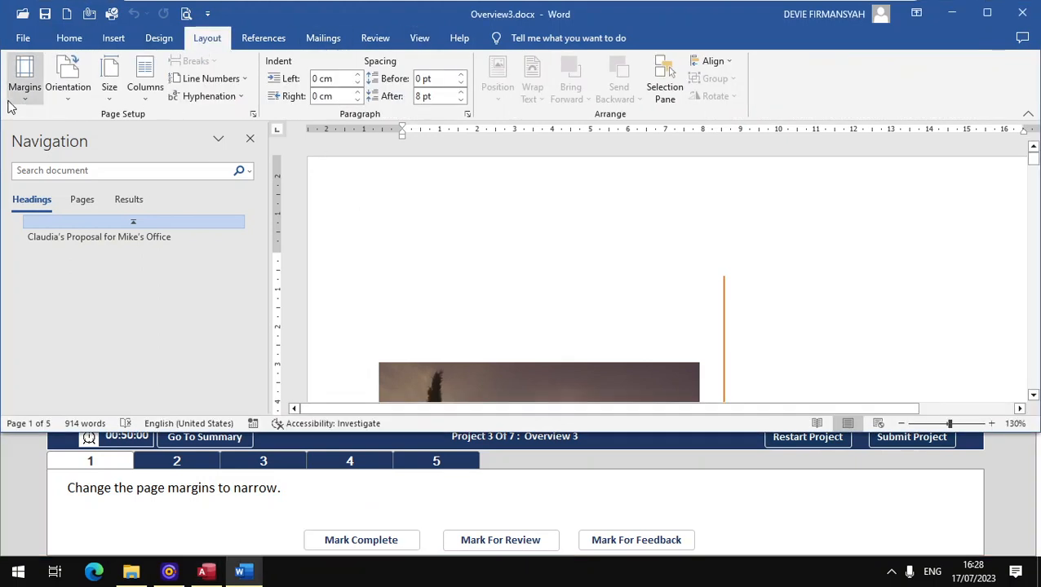
{"action": "left_click", "coordinate": [10, 107]}
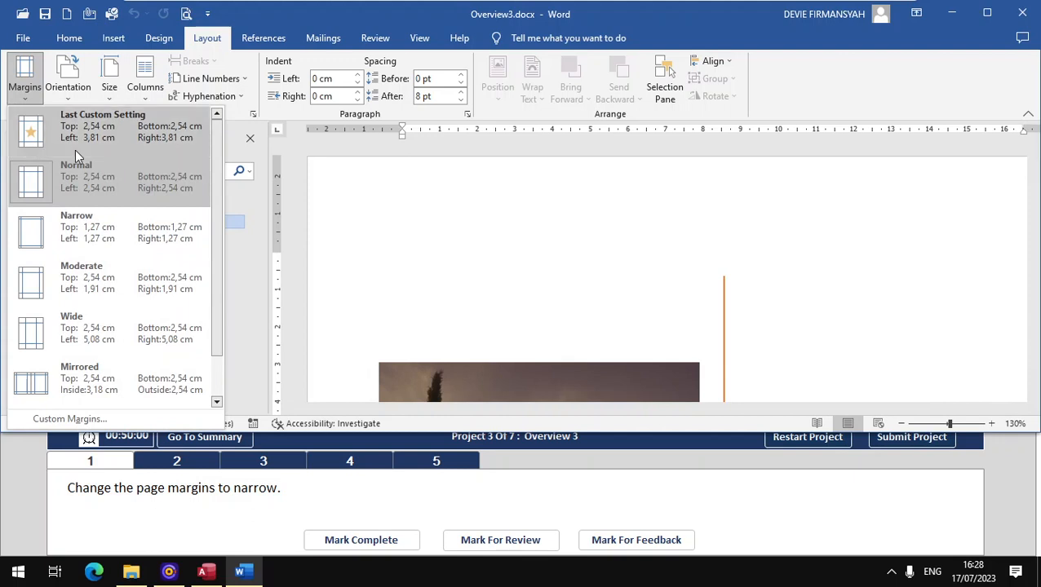
{"action": "left_click", "coordinate": [83, 232]}
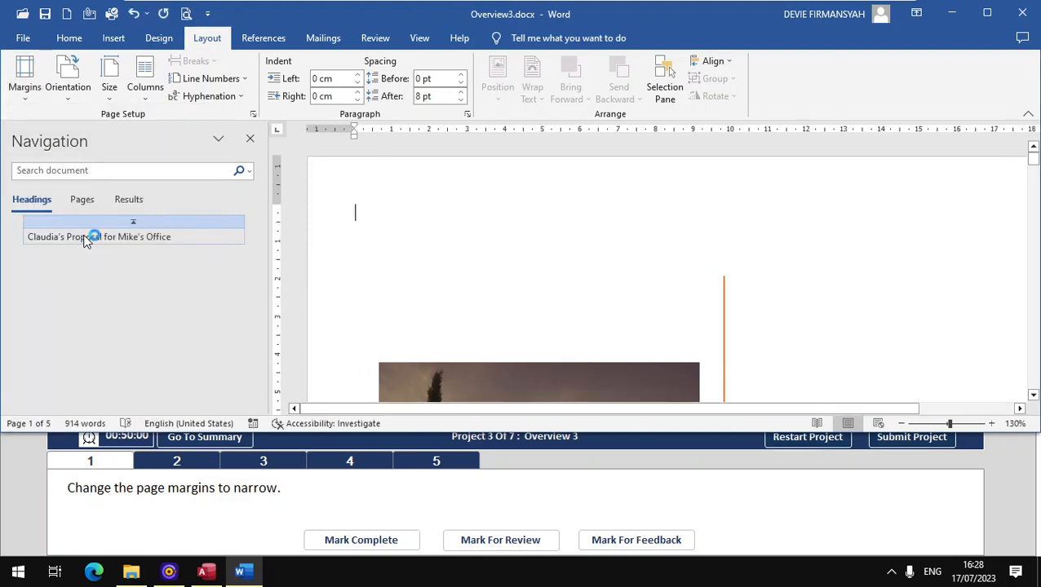
{"action": "left_click", "coordinate": [891, 573]}
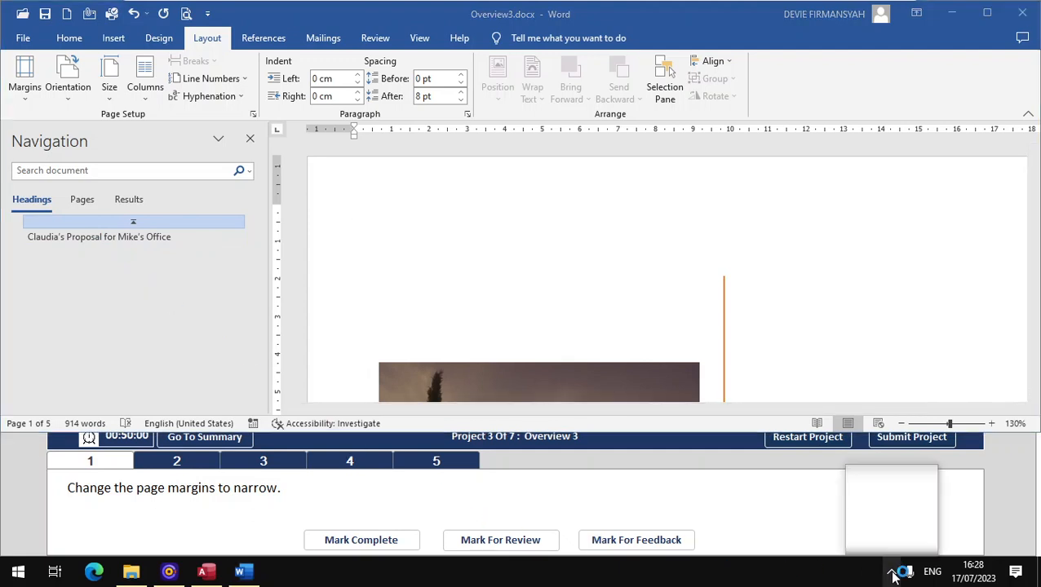
{"action": "left_click", "coordinate": [340, 542]}
{"action": "left_click", "coordinate": [188, 471]}
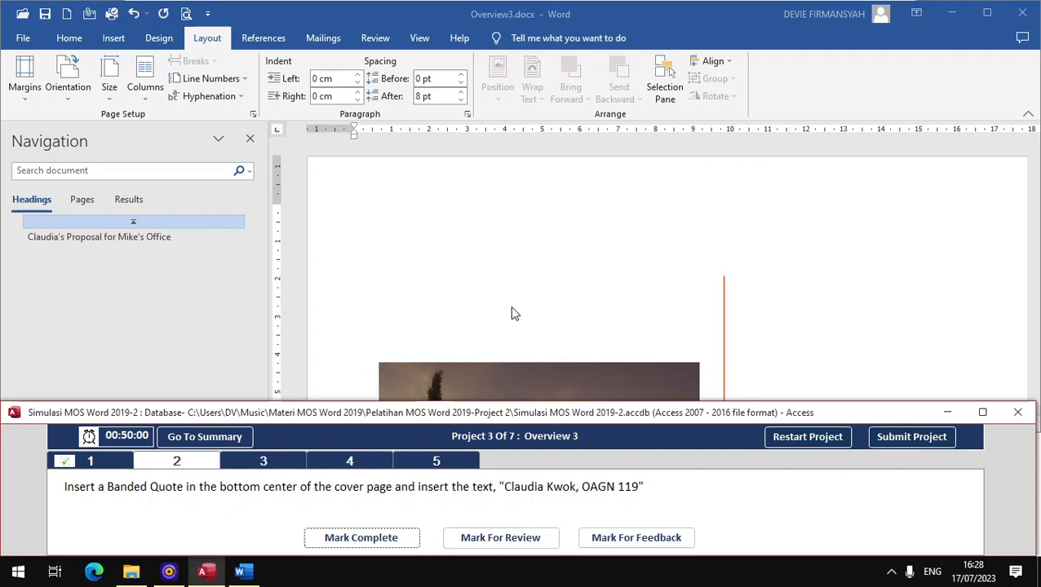
- Scroll through the cover page to find space below the ASSIGNMENT 3 title for the quote
{"action": "scroll", "coordinate": [531, 312], "scroll_direction": "down", "scroll_amount": 5}
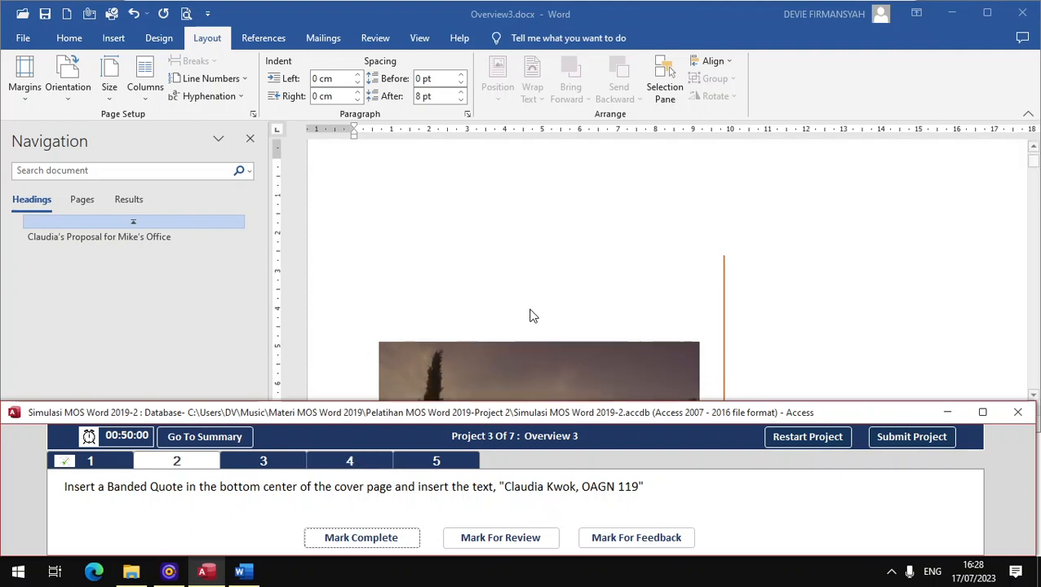
{"action": "scroll", "coordinate": [309, 319], "scroll_direction": "down", "scroll_amount": 8}
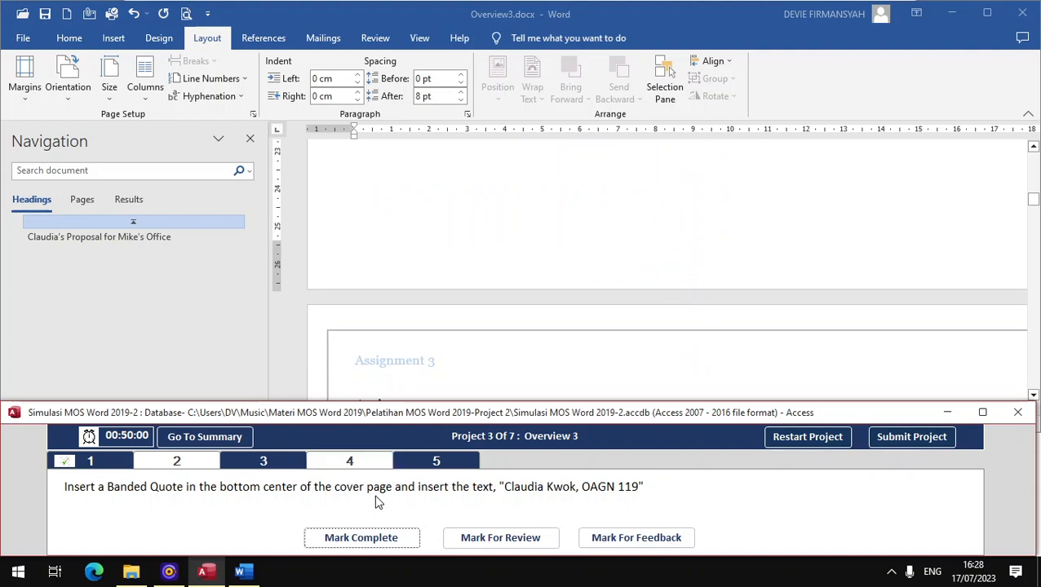
{"action": "scroll", "coordinate": [620, 305], "scroll_direction": "up", "scroll_amount": 4}
{"action": "scroll", "coordinate": [741, 276], "scroll_direction": "up", "scroll_amount": 1}
{"action": "left_click", "coordinate": [693, 304]}
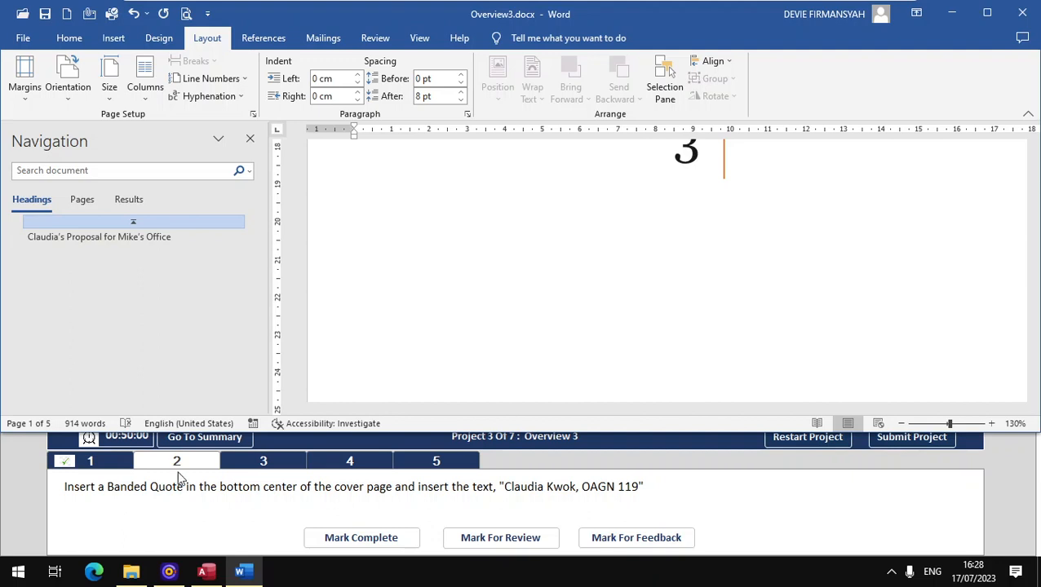
- Browse the Home, Insert and Design ribbon tabs, ending on the Insert tab
{"action": "left_click", "coordinate": [115, 42]}
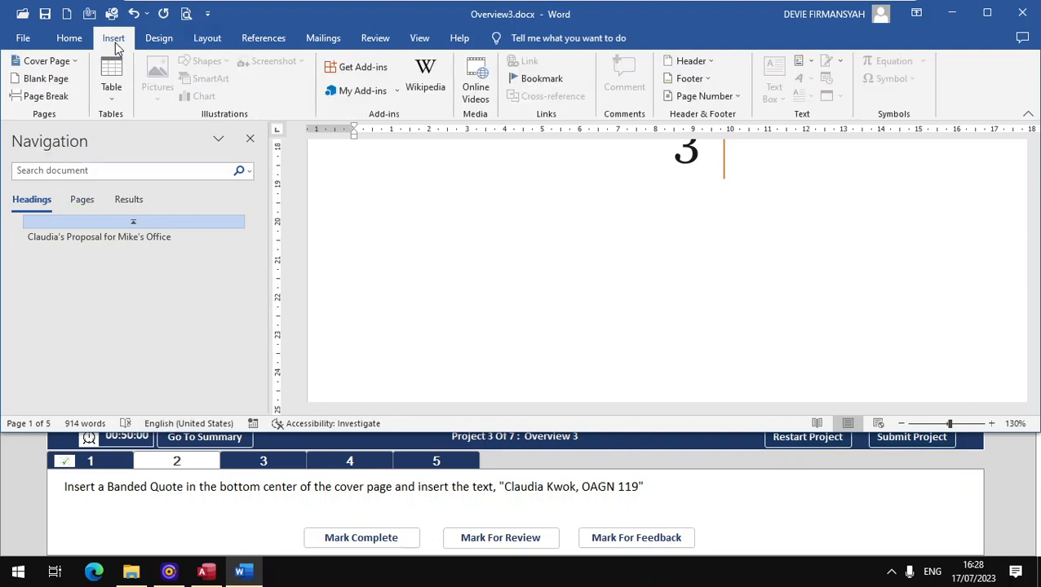
{"action": "left_click", "coordinate": [167, 38]}
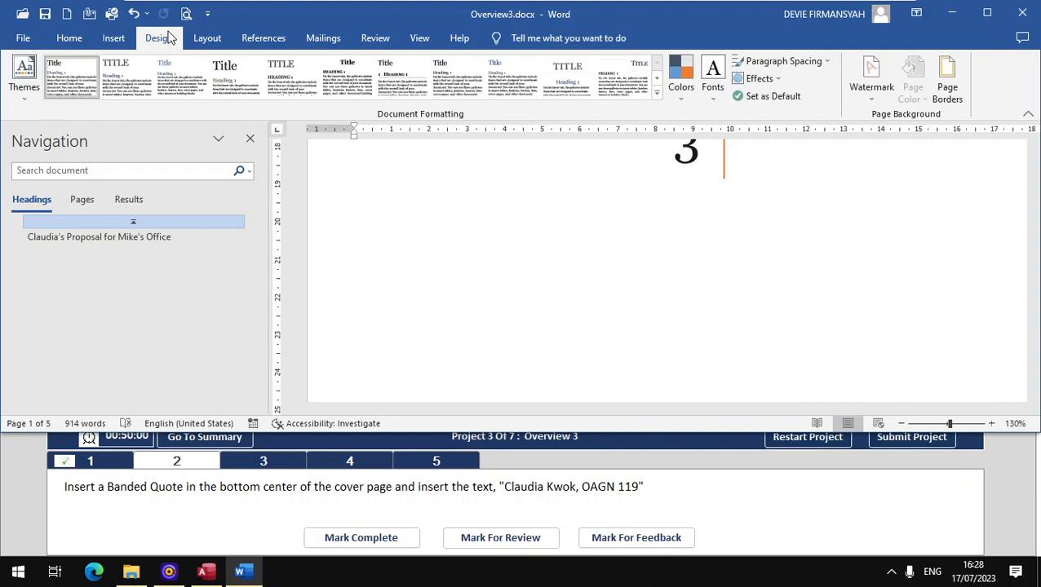
{"action": "left_click", "coordinate": [85, 38]}
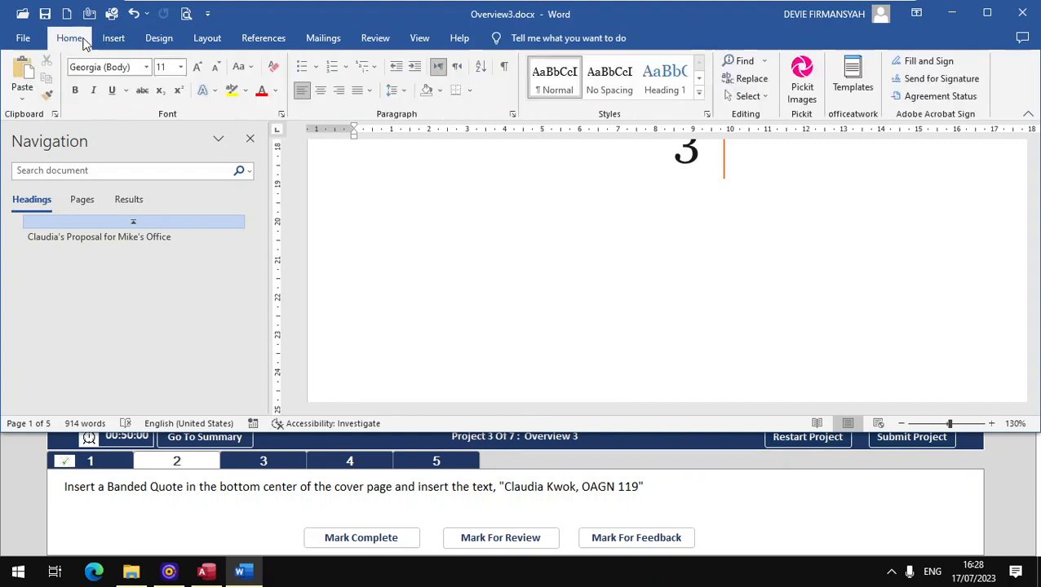
{"action": "left_click", "coordinate": [101, 42]}
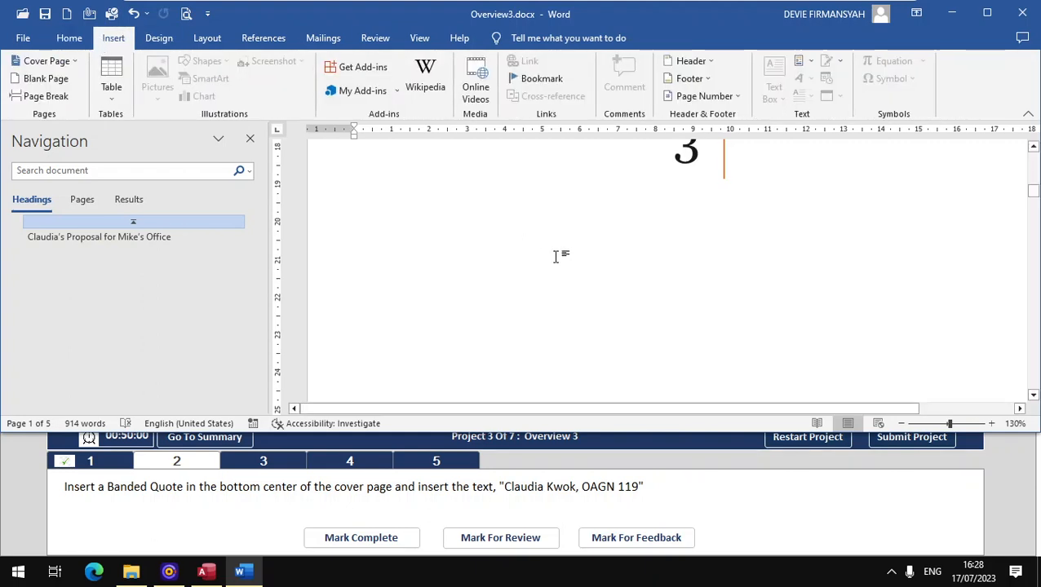
{"action": "scroll", "coordinate": [650, 274], "scroll_direction": "up", "scroll_amount": 10}
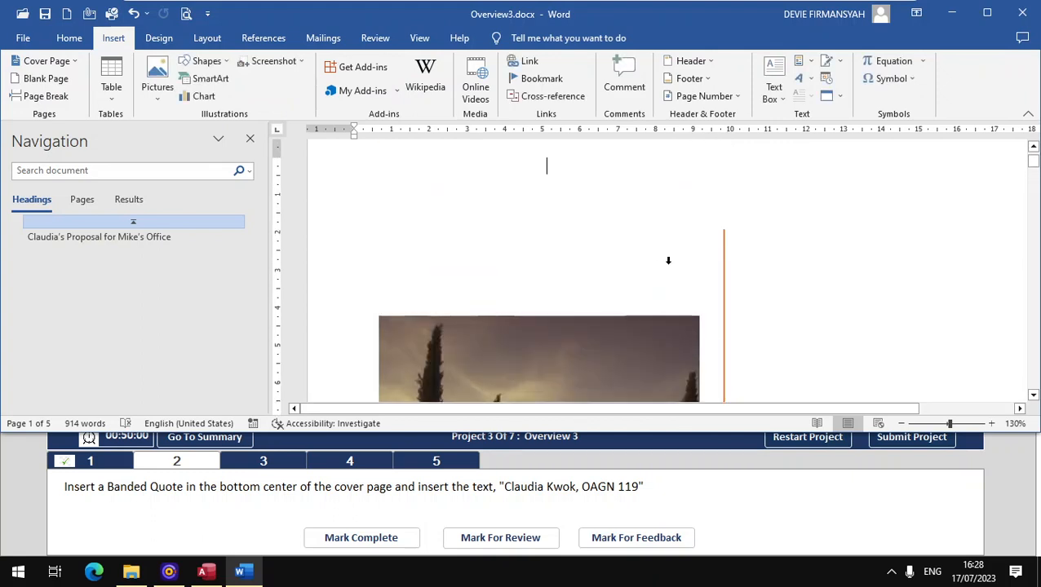
{"action": "left_click", "coordinate": [156, 40]}
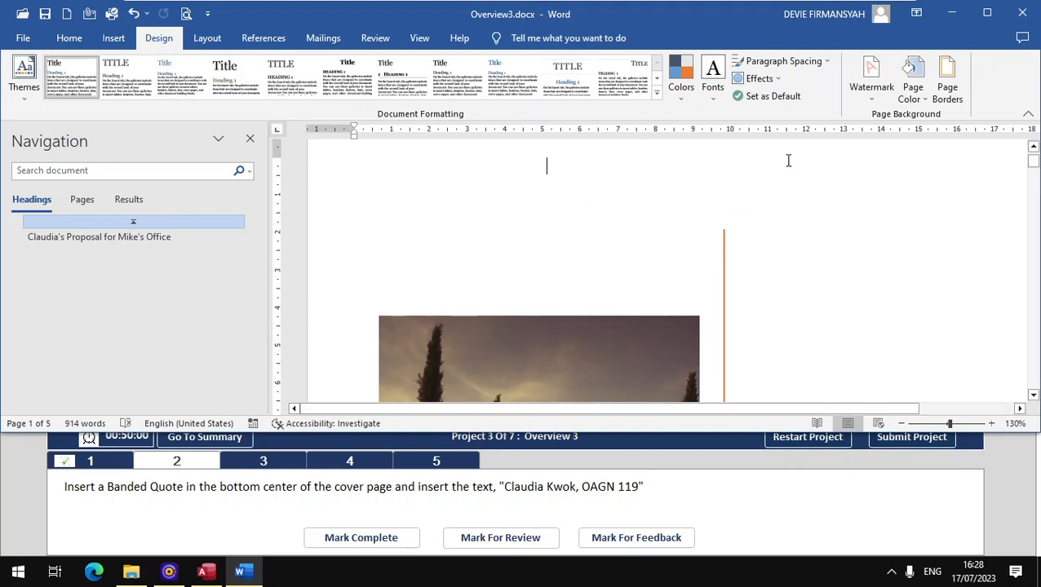
{"action": "scroll", "coordinate": [619, 337], "scroll_direction": "down", "scroll_amount": 8}
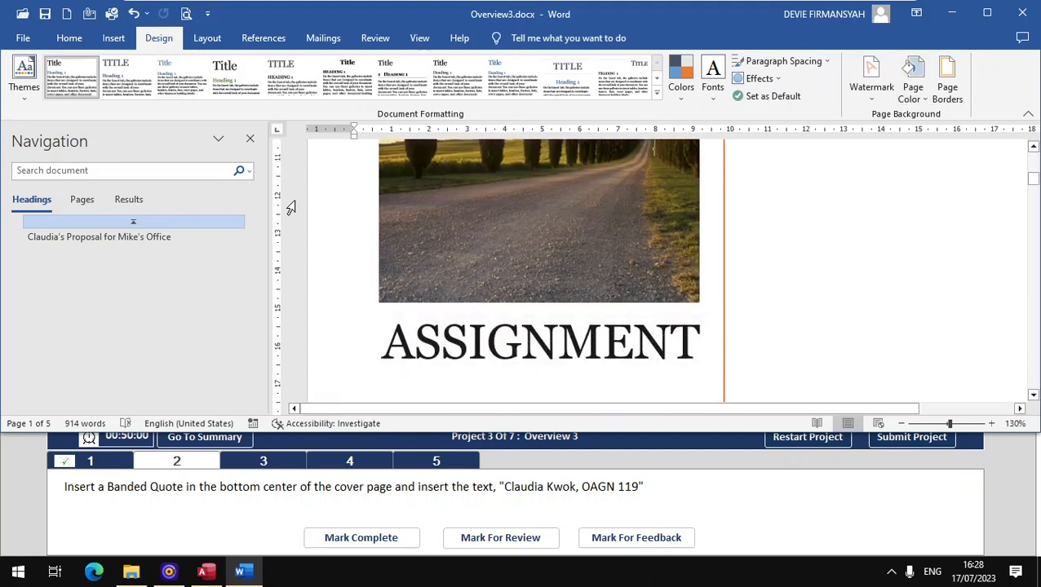
{"action": "scroll", "coordinate": [552, 376], "scroll_direction": "down", "scroll_amount": 3}
{"action": "scroll", "coordinate": [555, 351], "scroll_direction": "down", "scroll_amount": 2}
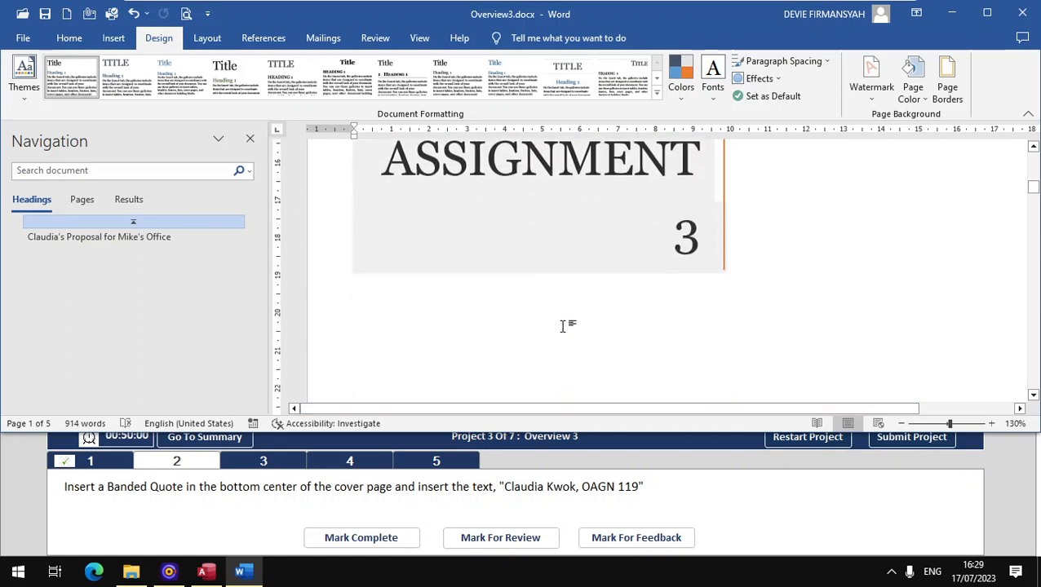
{"action": "scroll", "coordinate": [701, 344], "scroll_direction": "down", "scroll_amount": 5}
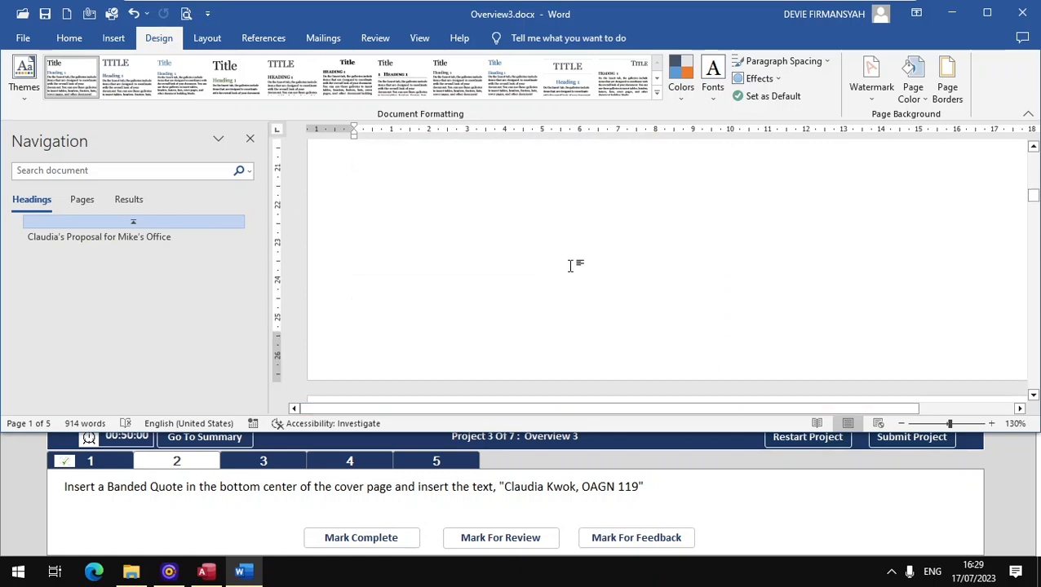
{"action": "left_click", "coordinate": [72, 39]}
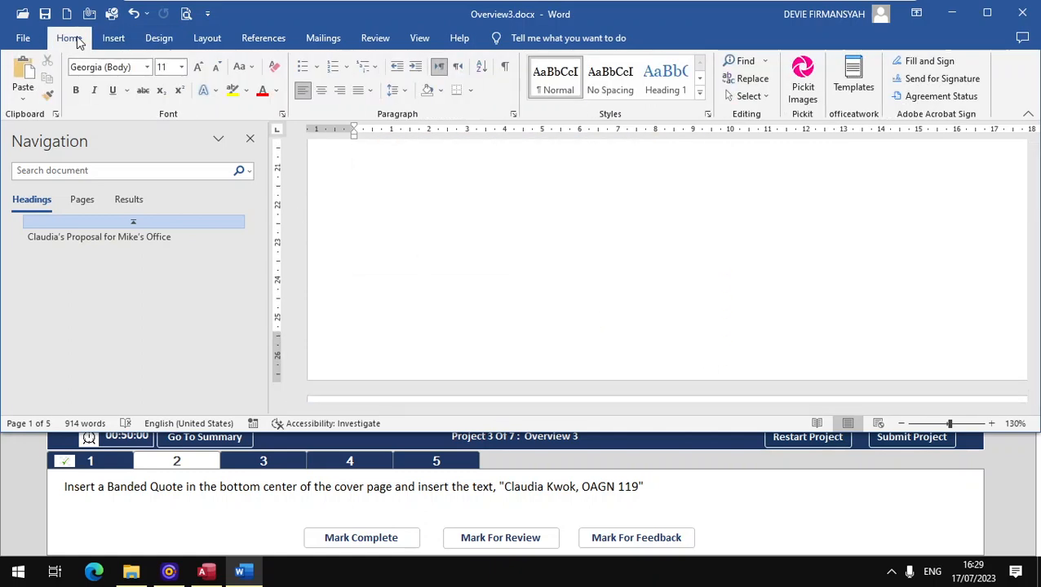
{"action": "left_click", "coordinate": [115, 39]}
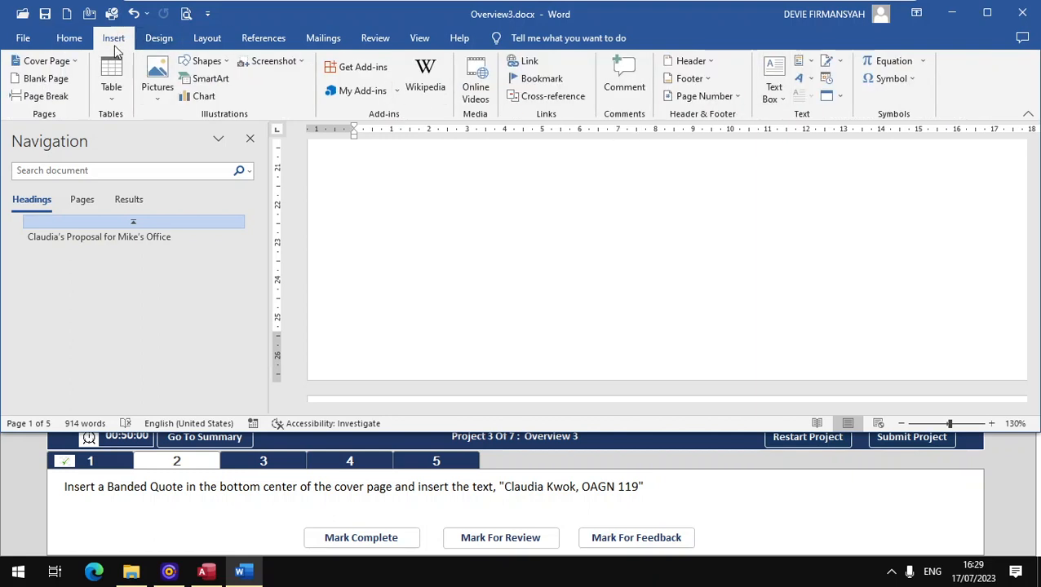
- Insert a Banded Quote text box and drag it down toward the bottom centre of the cover page
{"action": "left_click", "coordinate": [770, 97]}
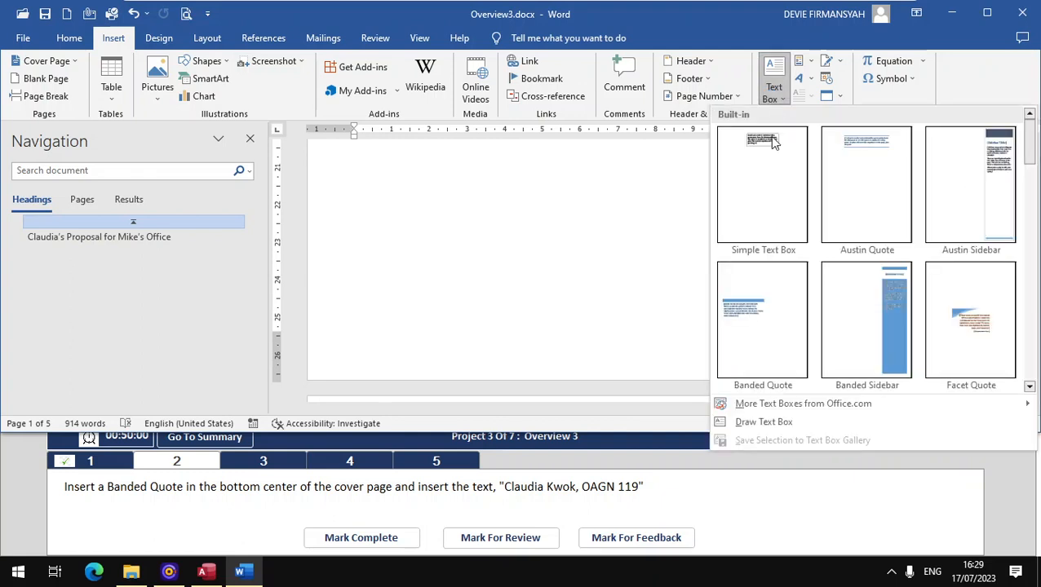
{"action": "left_click", "coordinate": [757, 350]}
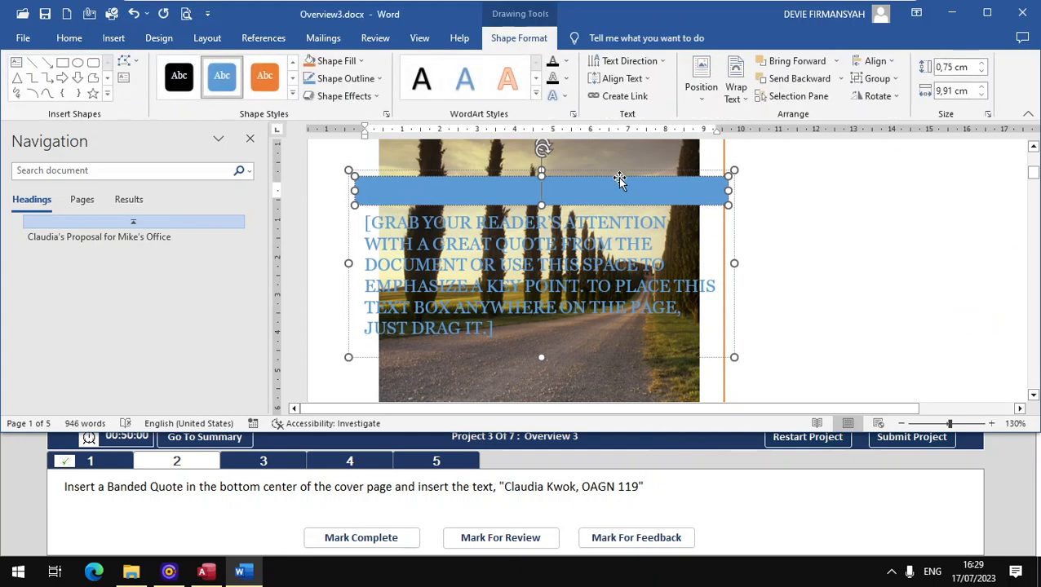
{"action": "left_click", "coordinate": [703, 92]}
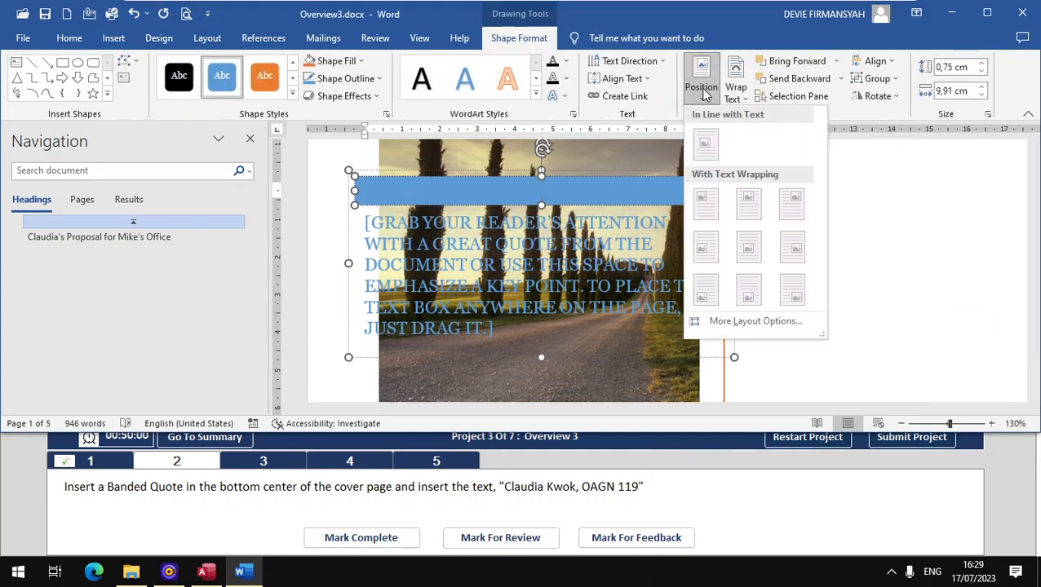
{"action": "left_click", "coordinate": [539, 198]}
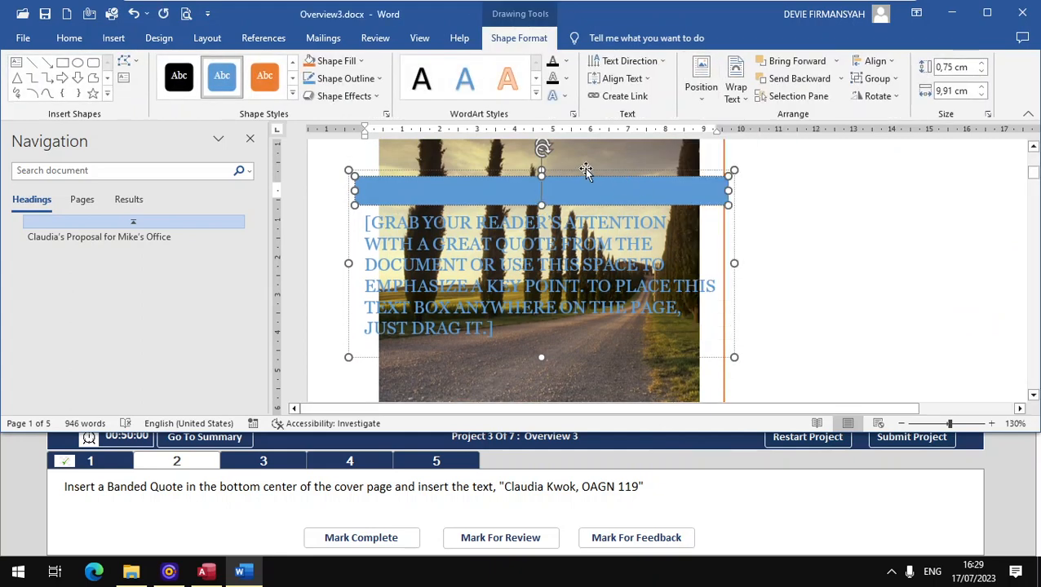
{"action": "left_click_drag", "start_coordinate": [589, 173], "coordinate": [781, 324]}
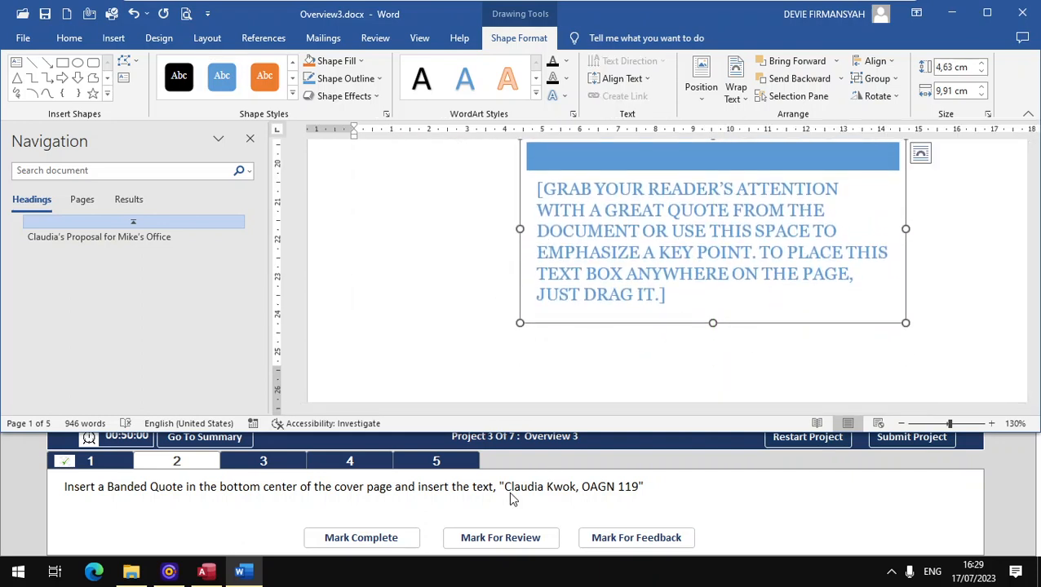
- Replace the quote placeholder with the author's full name and 'OAGN 119', then mark task 2 complete
{"action": "triple_click", "coordinate": [604, 201]}
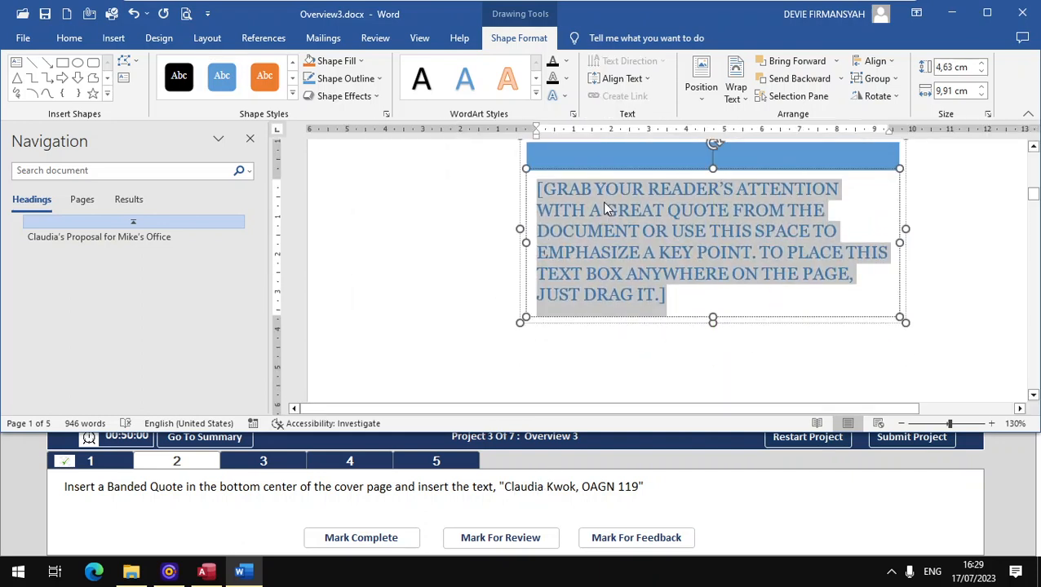
{"action": "type", "text": "CLAU"}
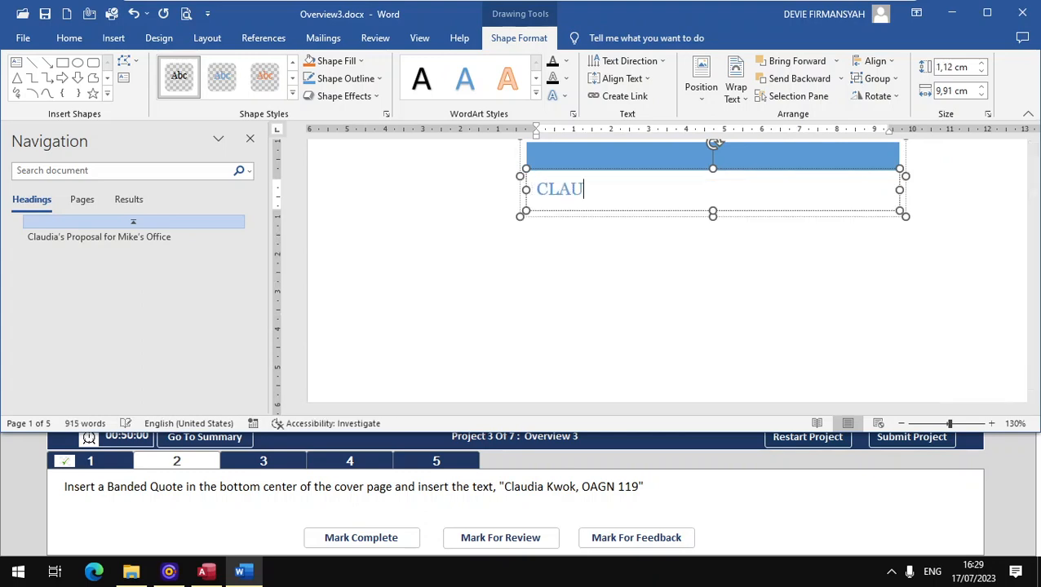
{"action": "key", "text": "BackSpace"}
{"action": "key", "text": "BackSpace"}
{"action": "key", "text": "BackSpace"}
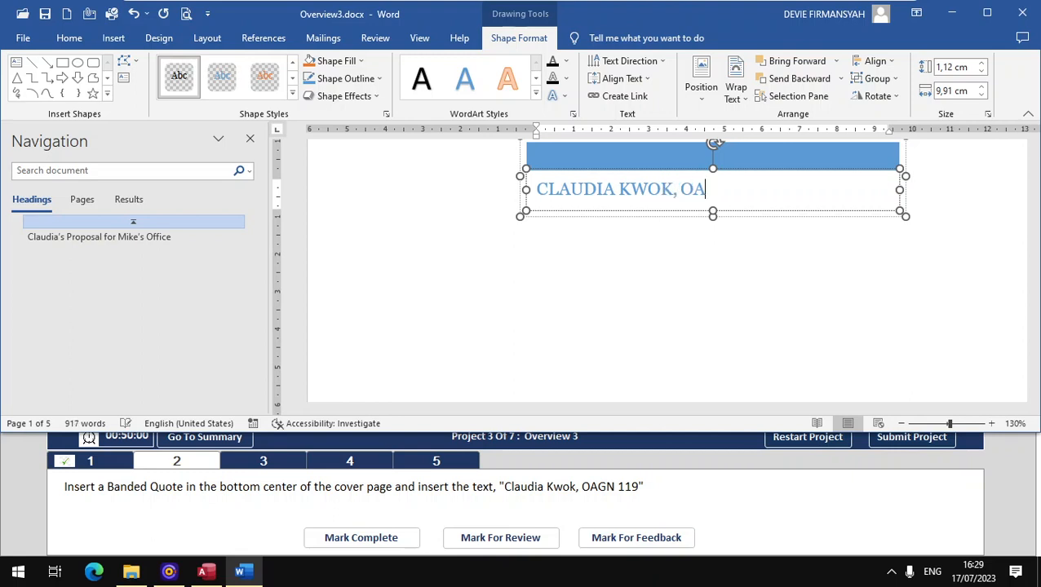
{"action": "type", "text": "GN 119"}
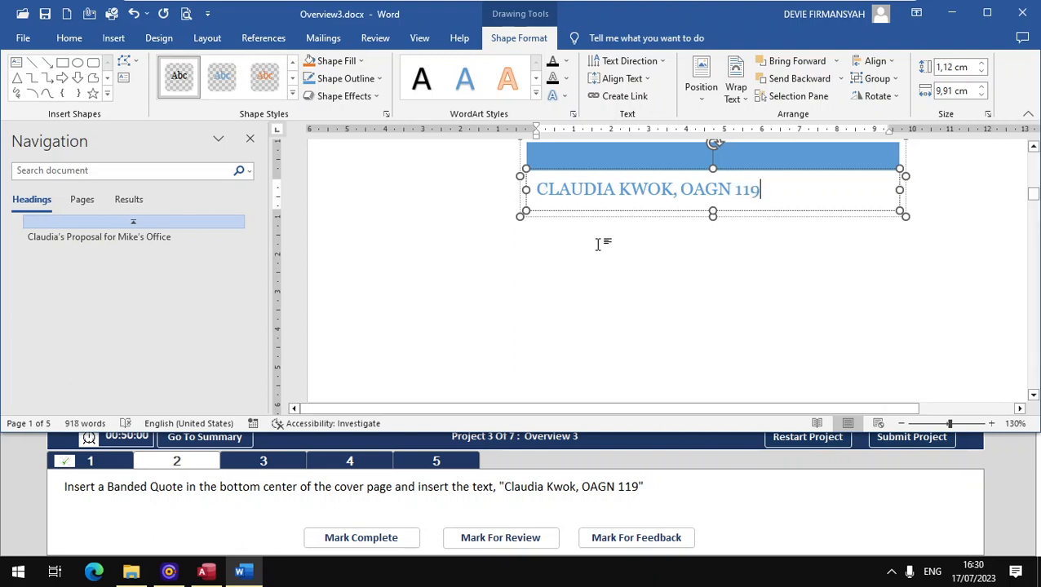
{"action": "left_click", "coordinate": [344, 538]}
{"action": "left_click", "coordinate": [278, 463]}
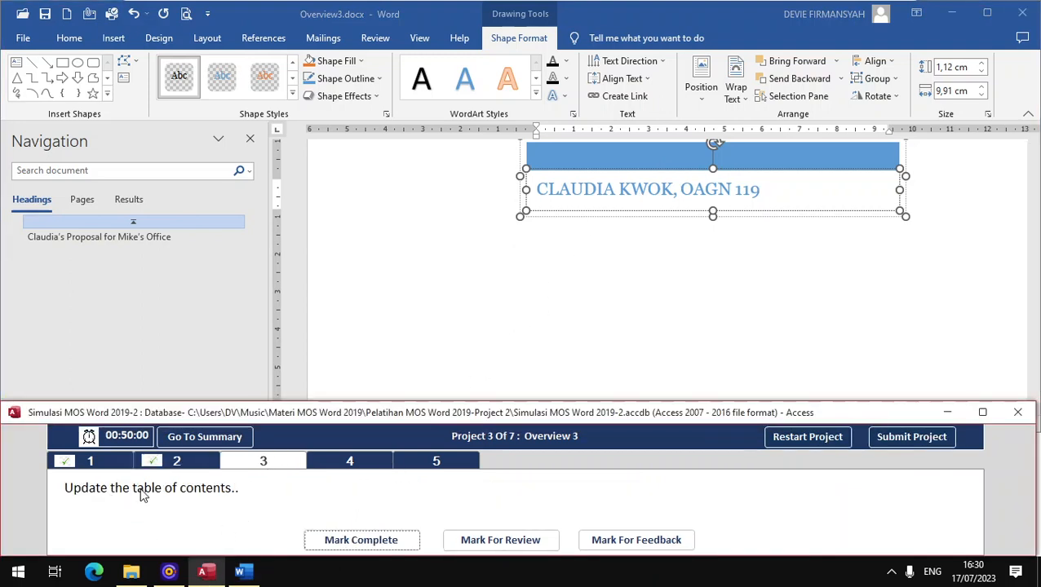
- Jump to the table of contents page using the page thumbnails and narrow the navigation pane
{"action": "left_click", "coordinate": [81, 211]}
{"action": "left_click", "coordinate": [82, 203]}
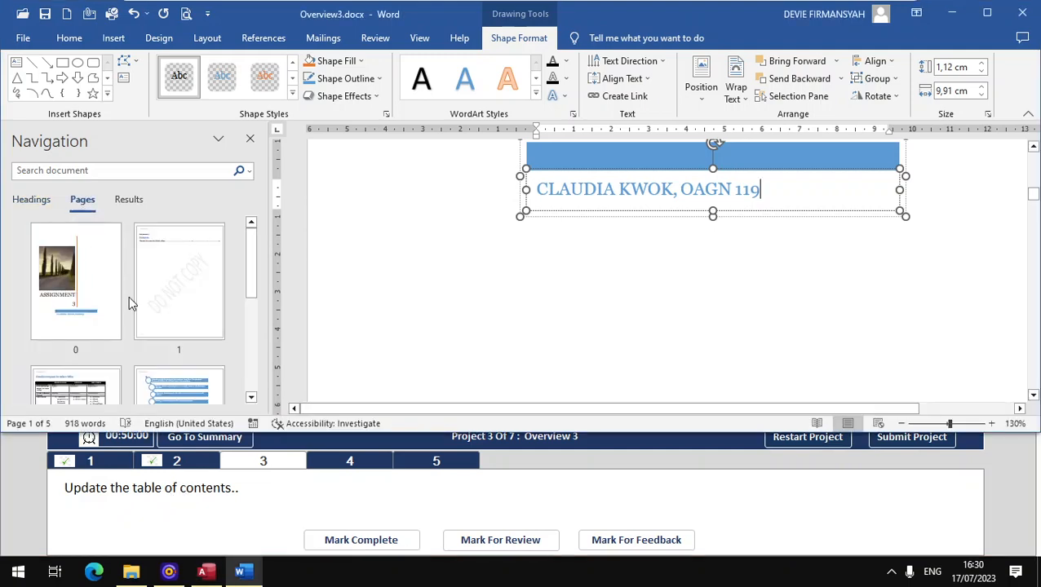
{"action": "left_click", "coordinate": [189, 286]}
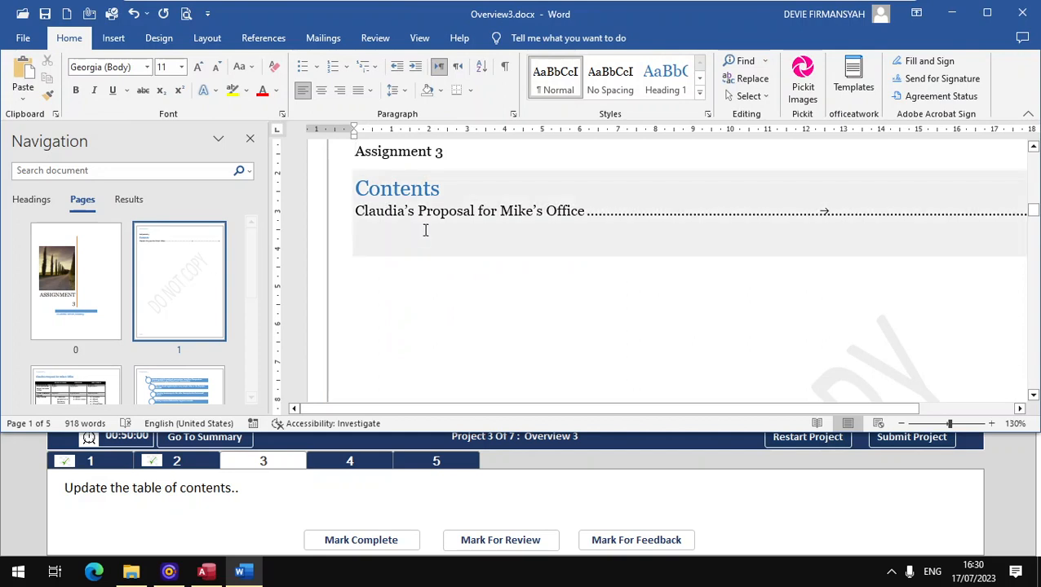
{"action": "scroll", "coordinate": [428, 245], "scroll_direction": "up", "scroll_amount": 3}
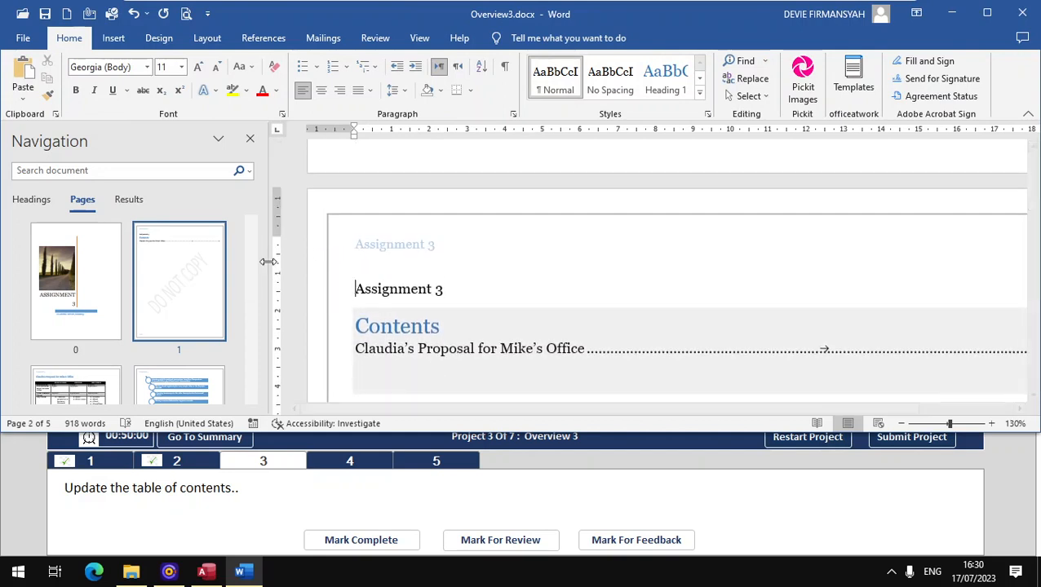
{"action": "left_click_drag", "start_coordinate": [265, 263], "coordinate": [212, 266]}
{"action": "scroll", "coordinate": [508, 271], "scroll_direction": "down", "scroll_amount": 2}
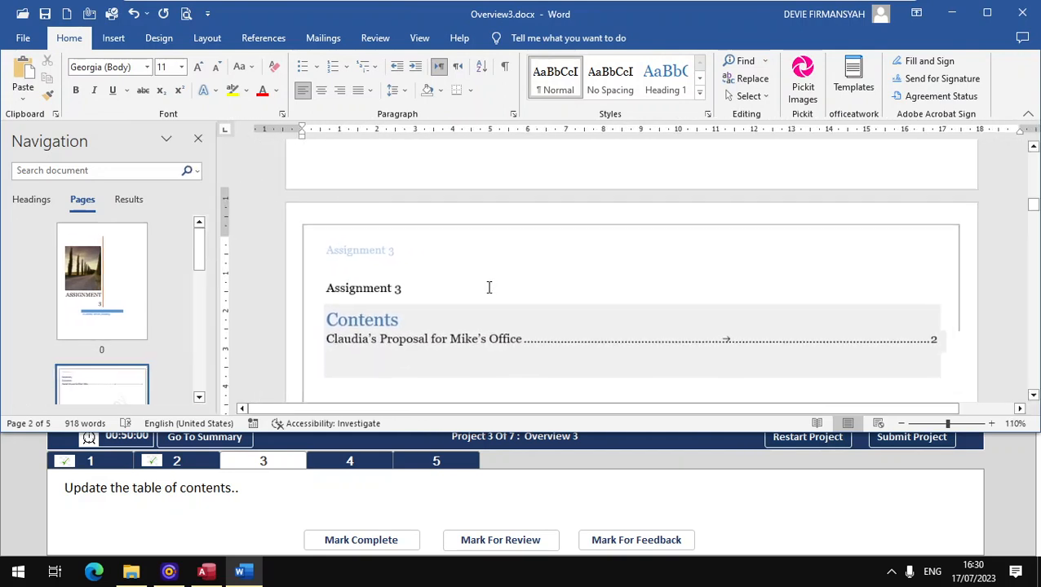
- Update the table of contents, entire table and page numbers, and mark task 3 complete
{"action": "left_click", "coordinate": [360, 315]}
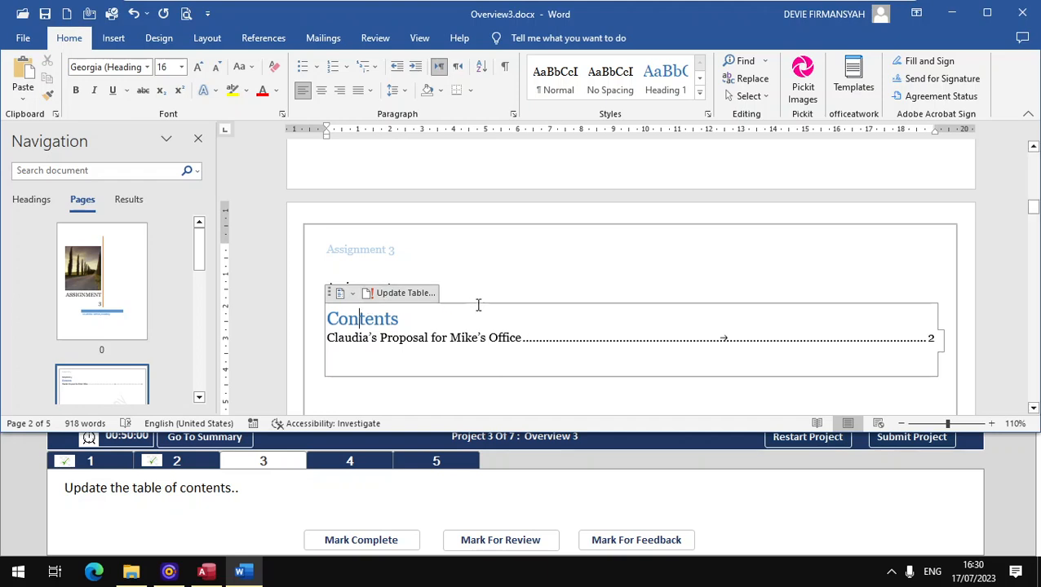
{"action": "left_click", "coordinate": [410, 297]}
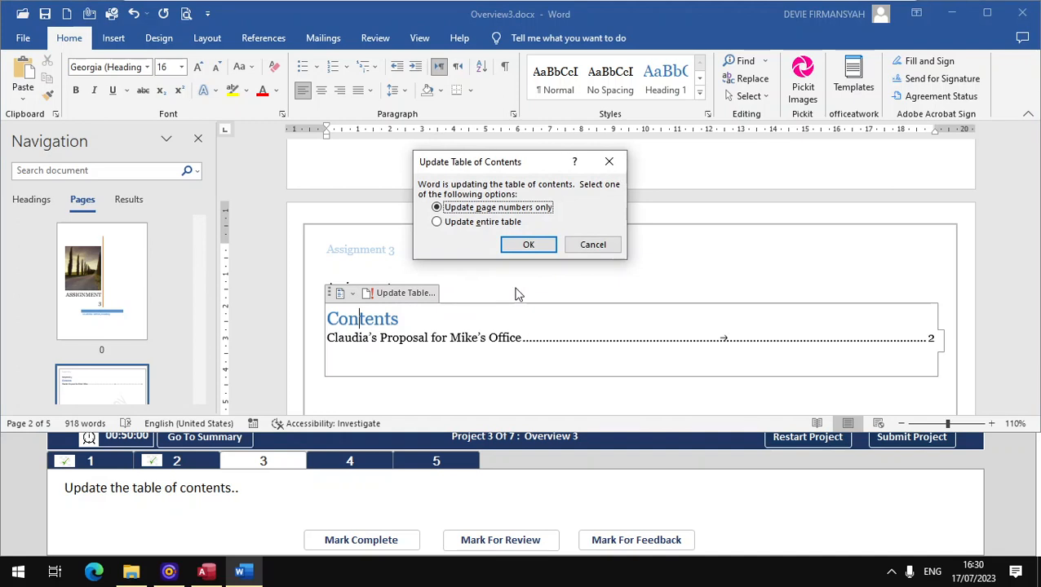
{"action": "left_click", "coordinate": [531, 247]}
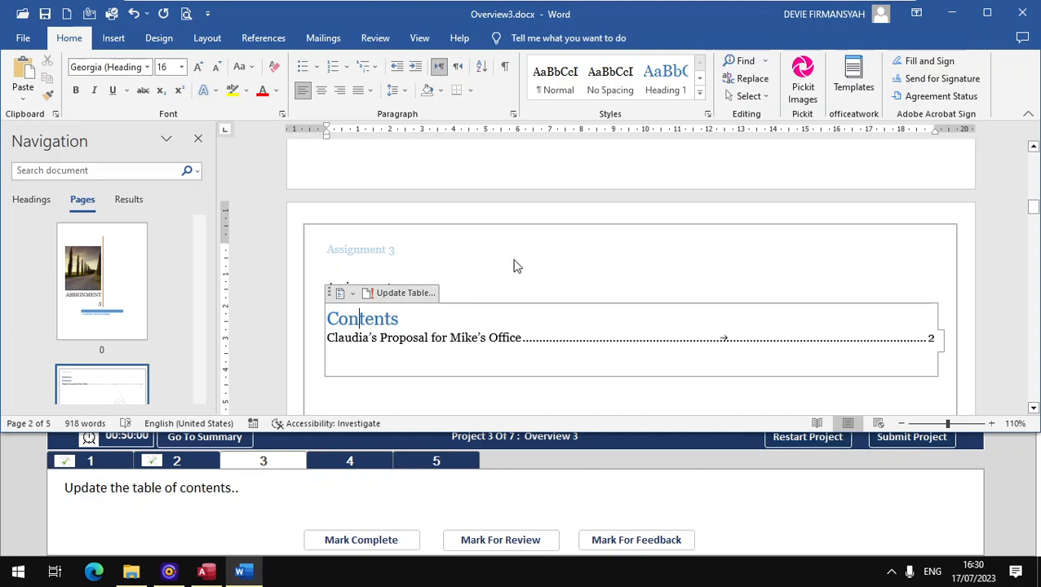
{"action": "left_click", "coordinate": [371, 292]}
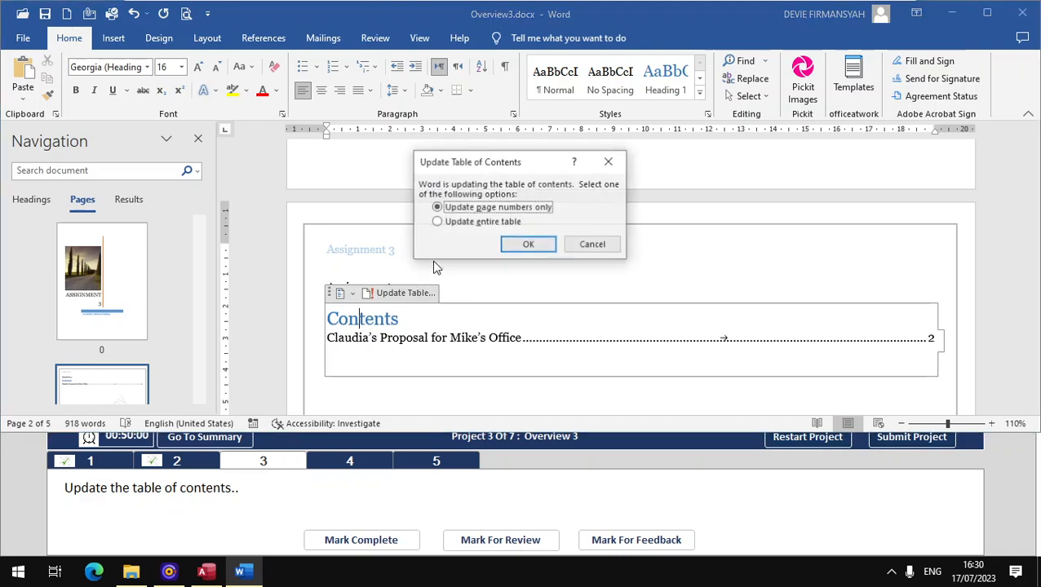
{"action": "left_click", "coordinate": [479, 229]}
{"action": "left_click", "coordinate": [535, 244]}
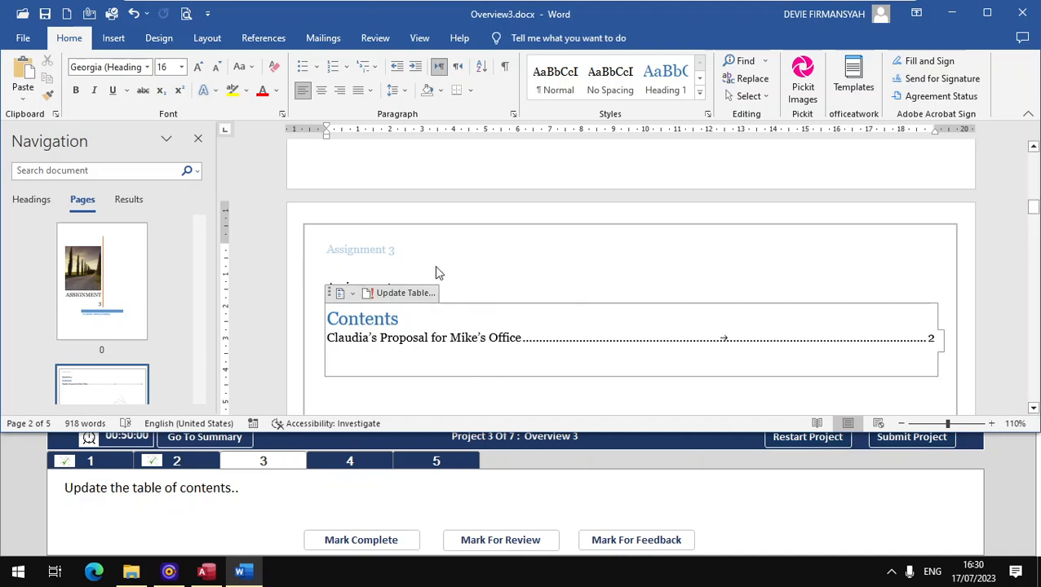
{"action": "left_click", "coordinate": [420, 293]}
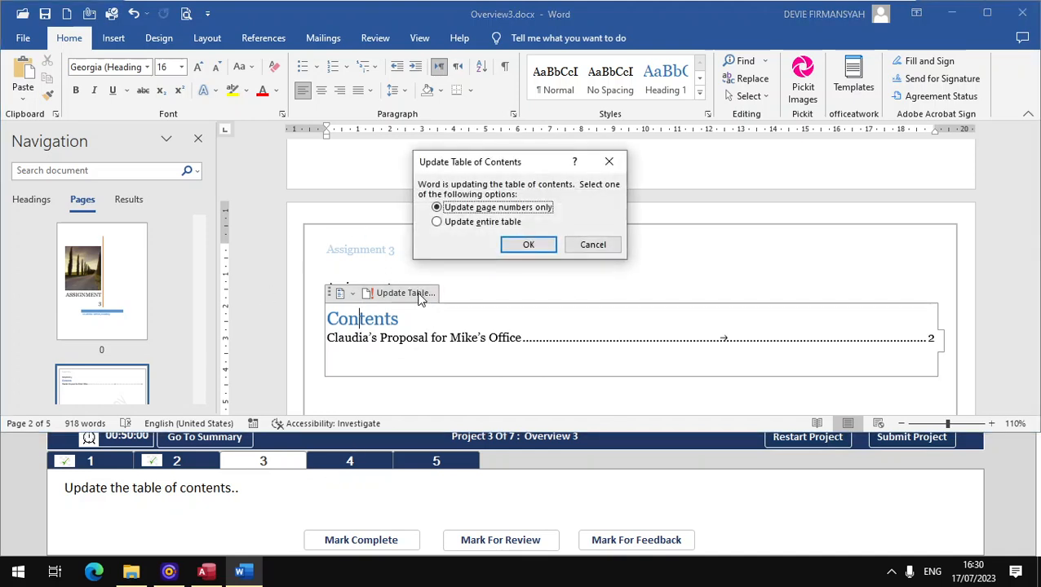
{"action": "left_click", "coordinate": [532, 246]}
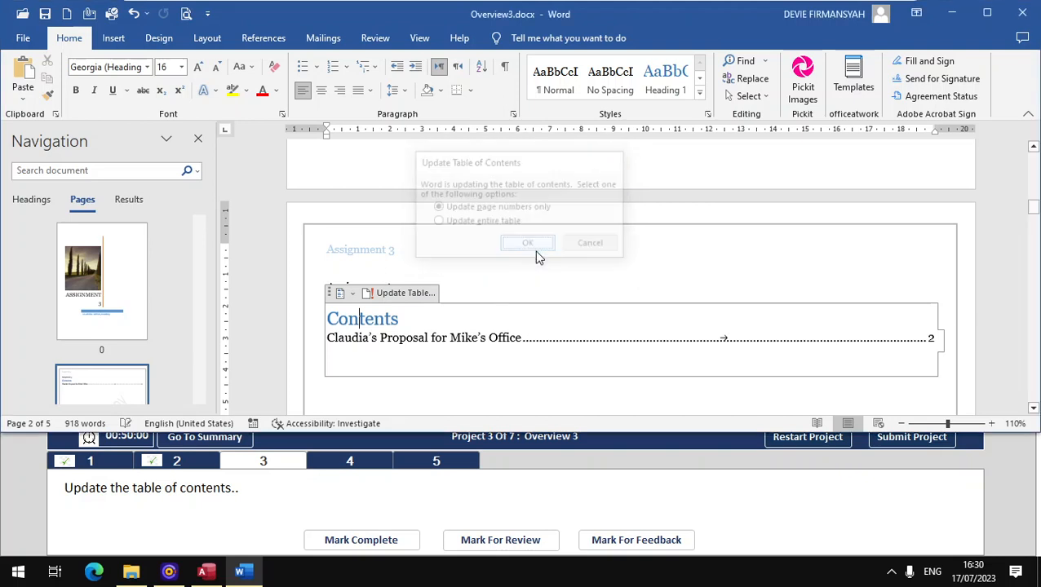
{"action": "left_click", "coordinate": [372, 540]}
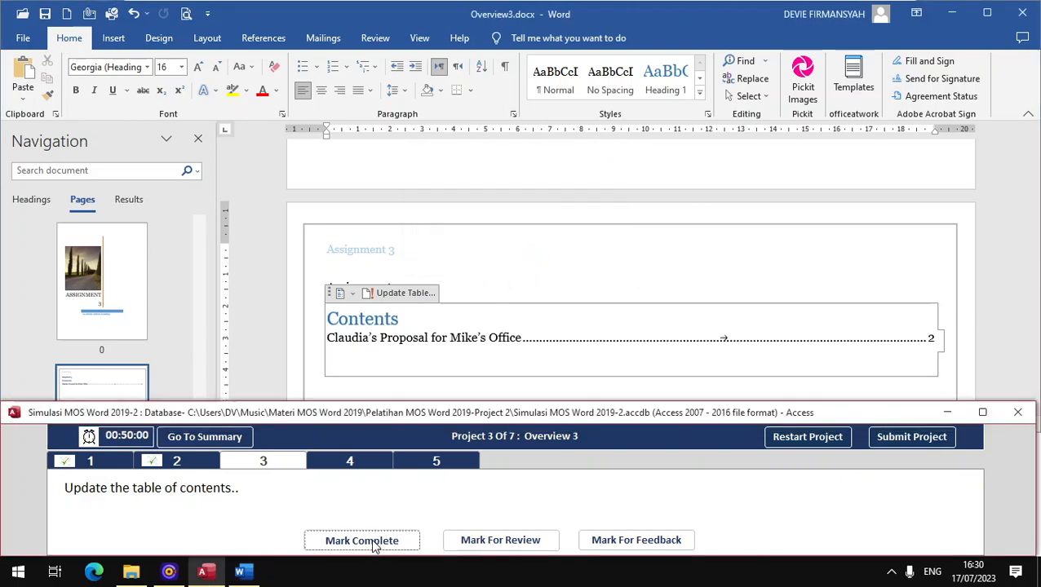
{"action": "left_click", "coordinate": [344, 461]}
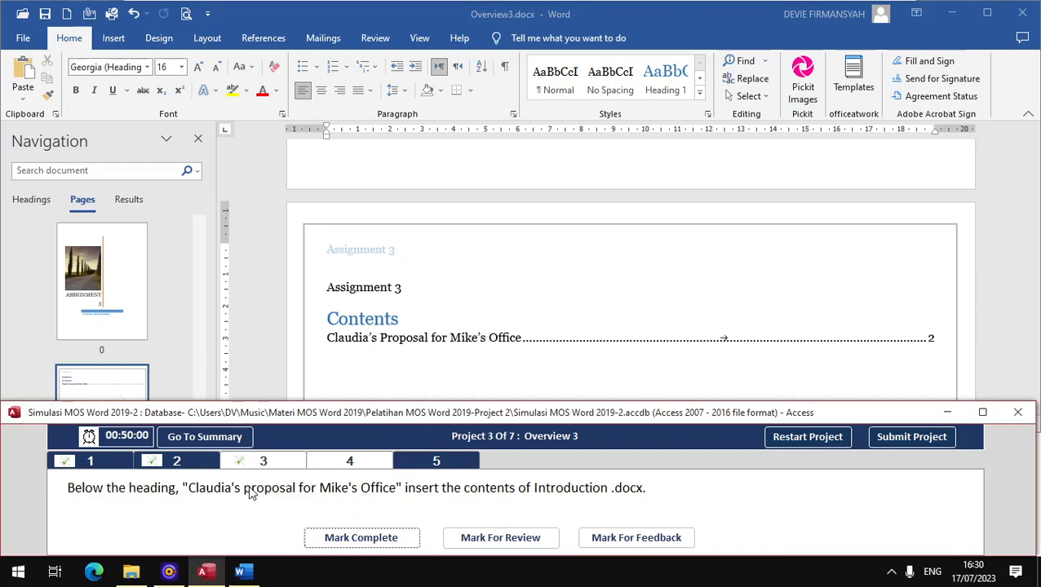
- Go to the proposal heading on page 3 via the Headings list and add an empty paragraph after it
{"action": "left_click", "coordinate": [35, 202]}
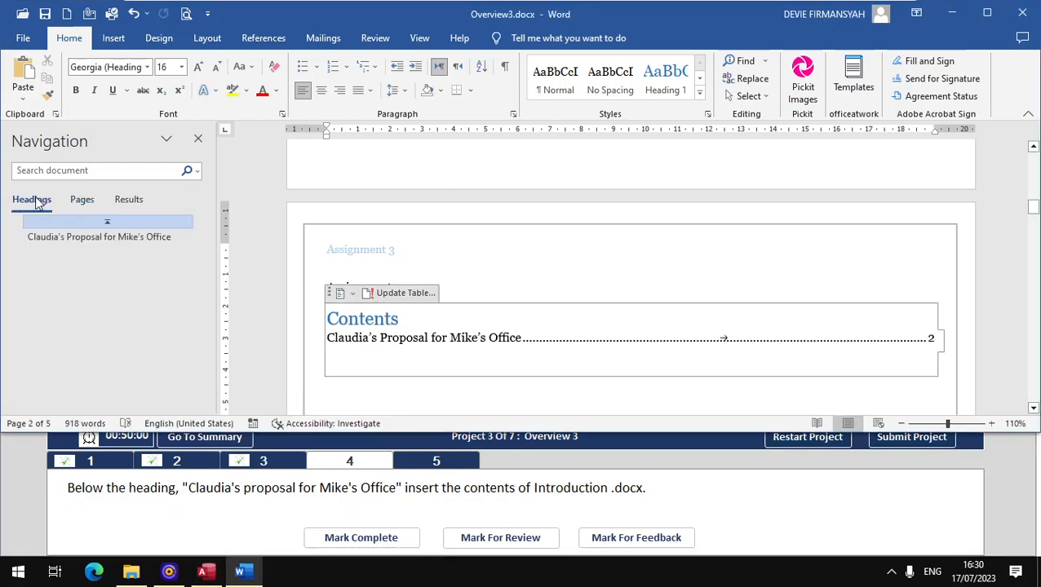
{"action": "left_click", "coordinate": [91, 240]}
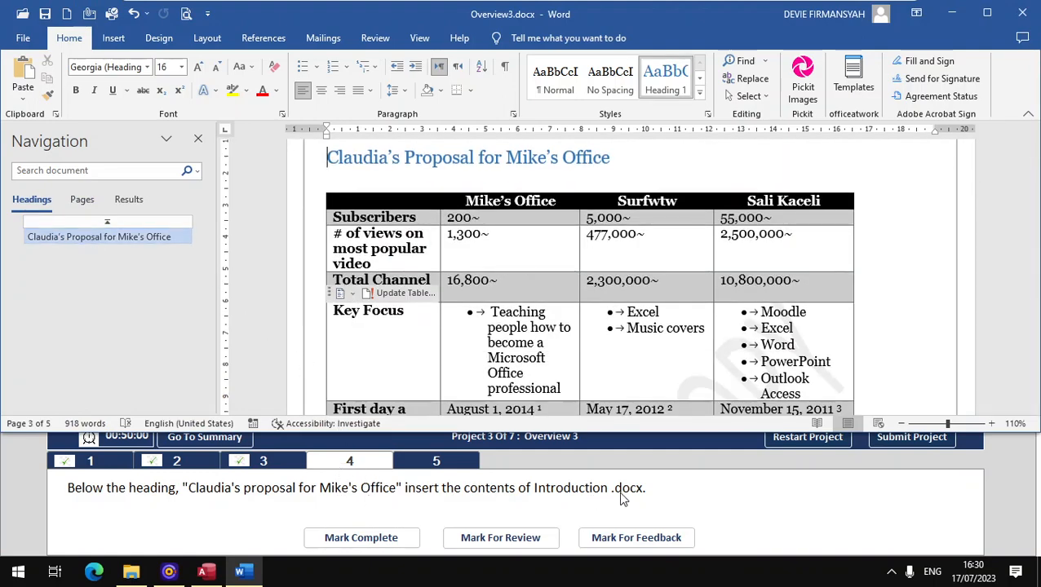
{"action": "key", "text": "End"}
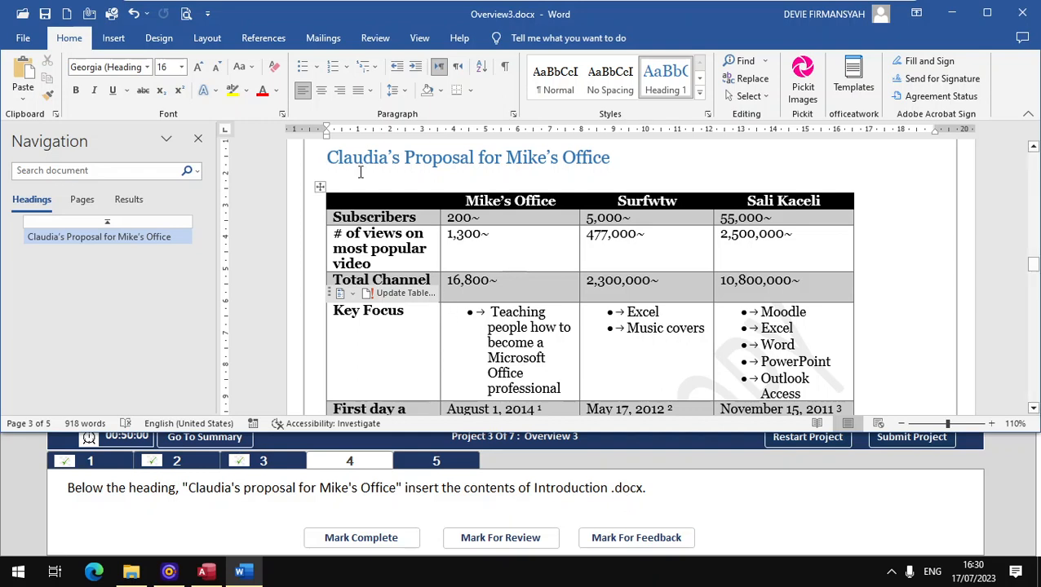
{"action": "key", "text": "Return"}
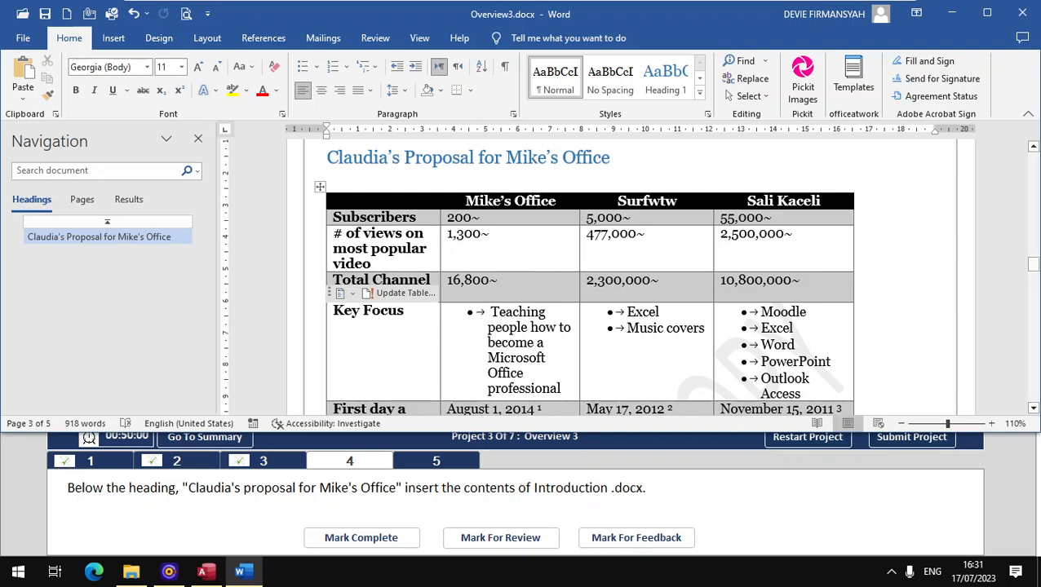
- Insert the text of Introduction.docx from the Pelatihan MOS Word 2019-Project 2 folder and mark task 4 complete
{"action": "left_click", "coordinate": [113, 37]}
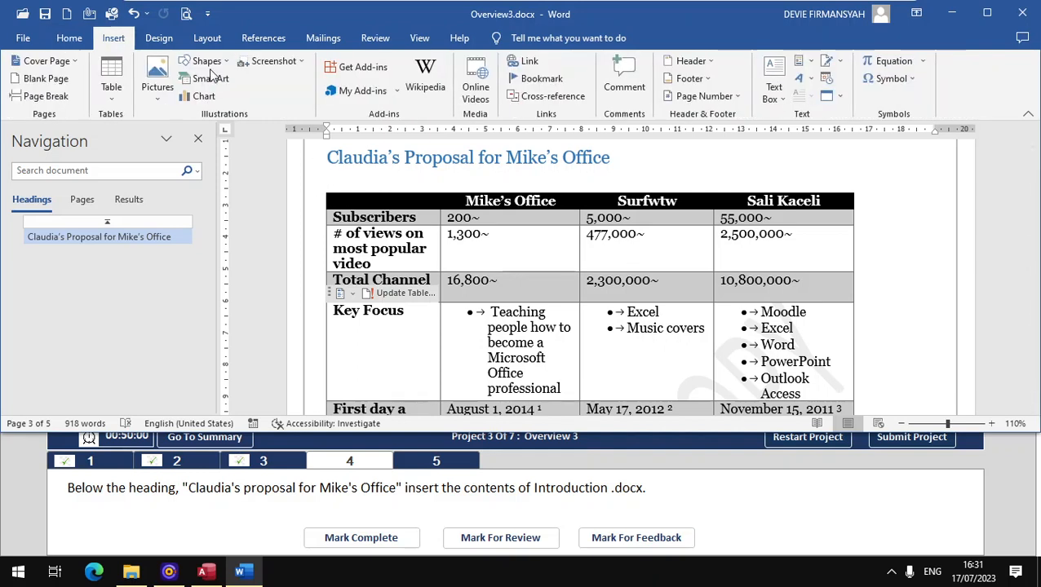
{"action": "left_click", "coordinate": [839, 96]}
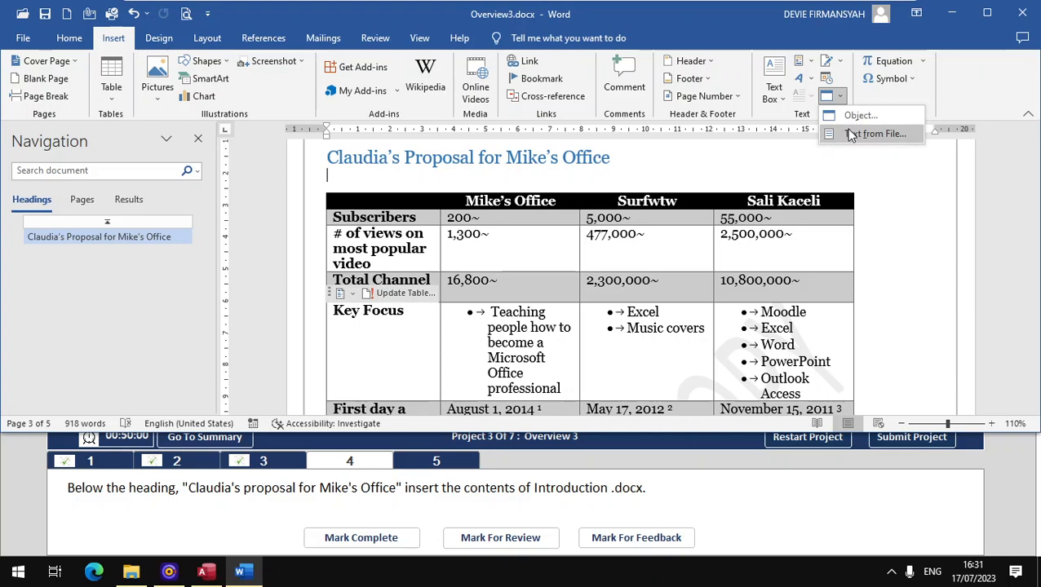
{"action": "left_click", "coordinate": [851, 134]}
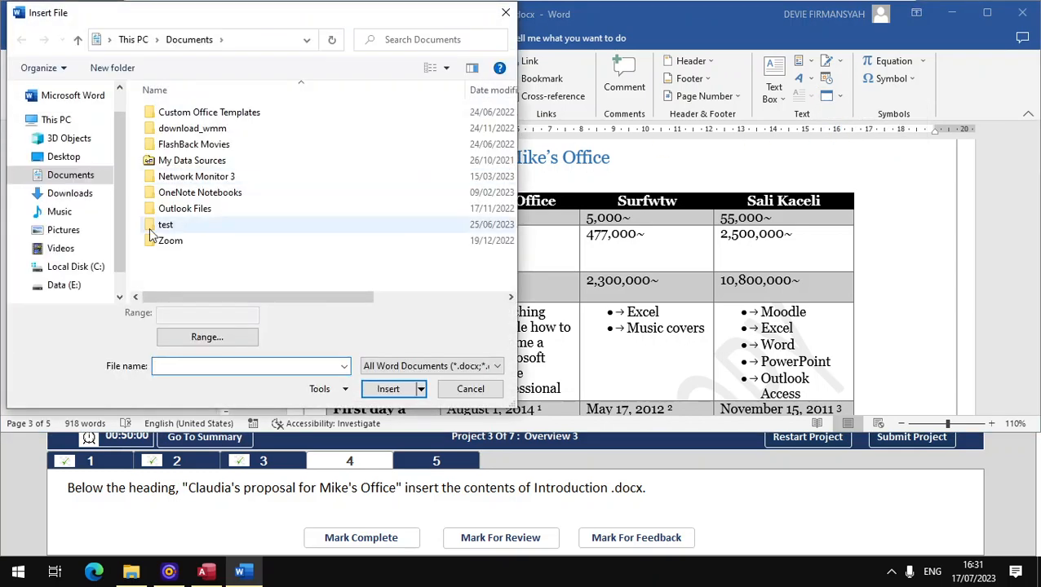
{"action": "left_click", "coordinate": [64, 212]}
{"action": "double_click", "coordinate": [216, 111]}
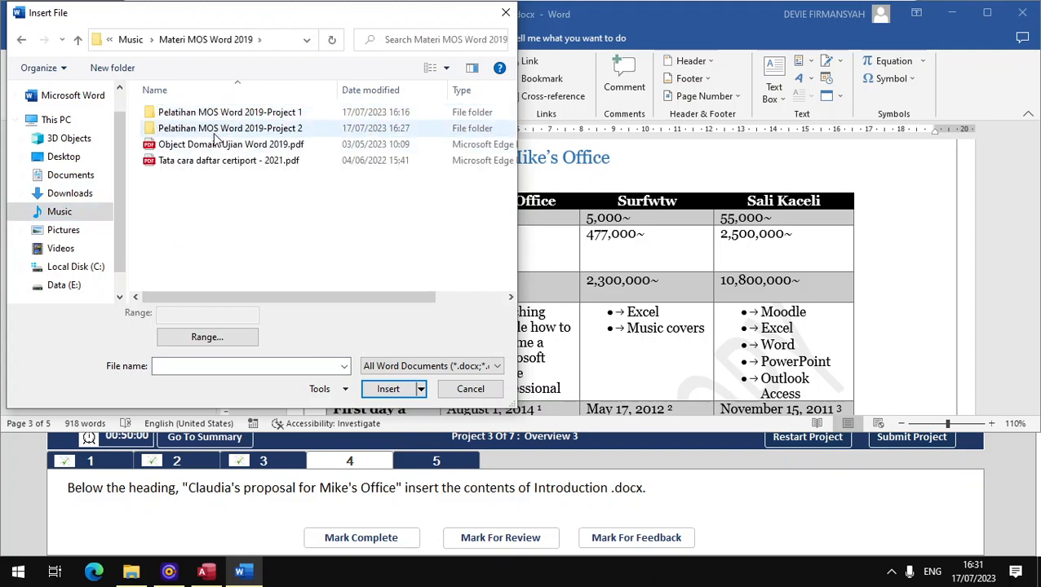
{"action": "double_click", "coordinate": [215, 131]}
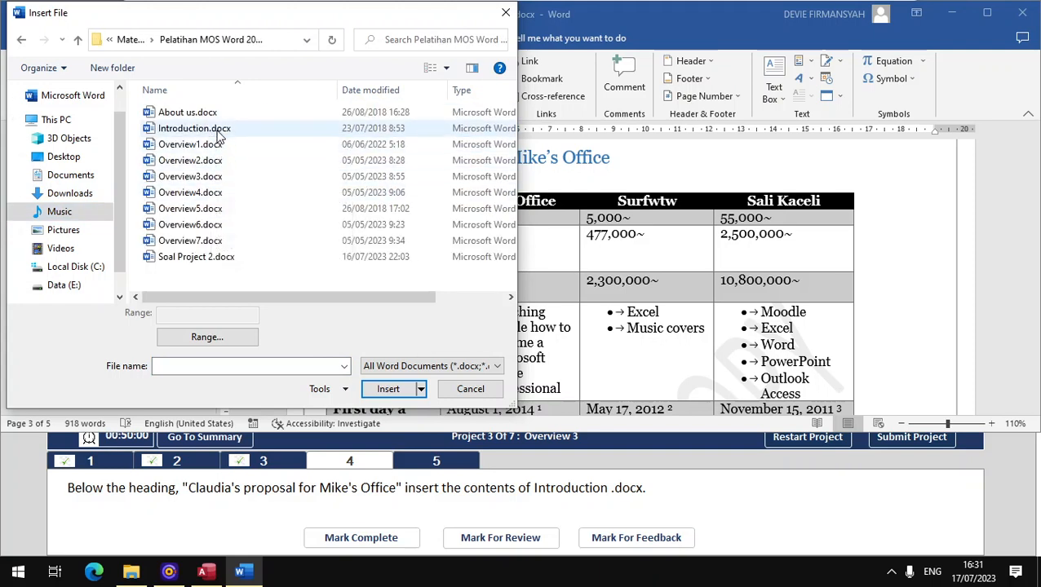
{"action": "left_click", "coordinate": [219, 132]}
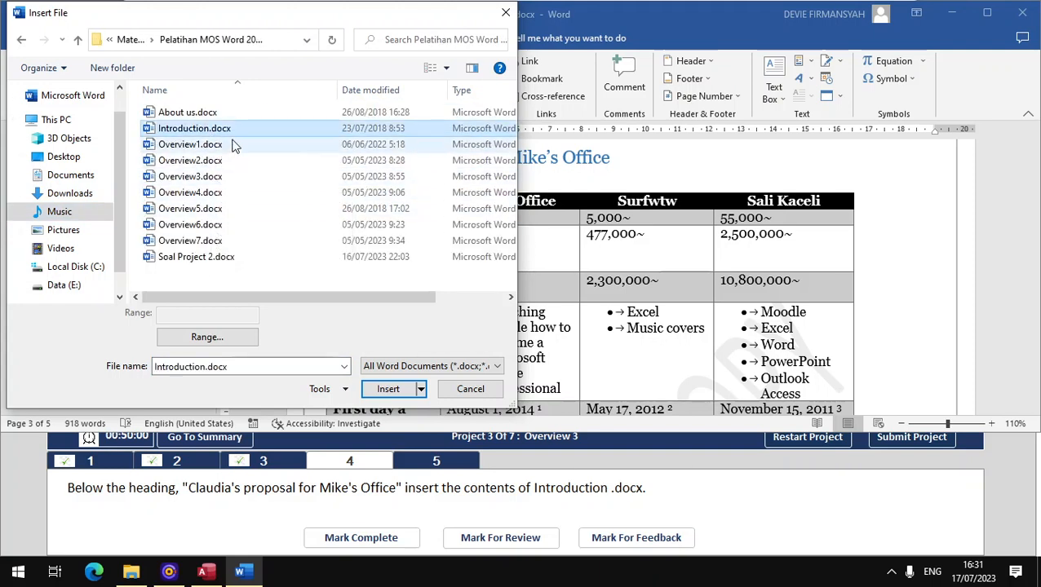
{"action": "left_click", "coordinate": [391, 388]}
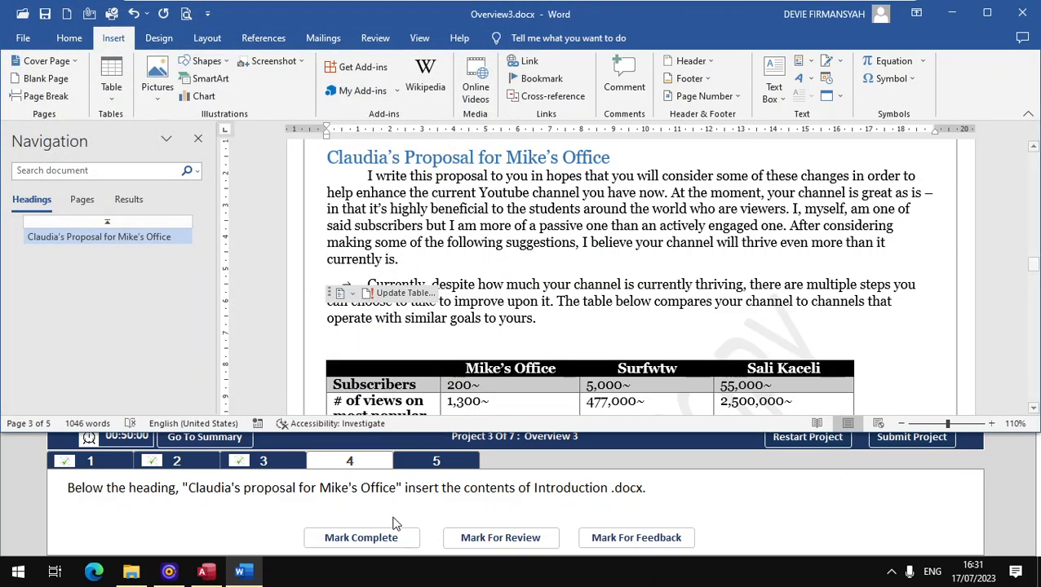
{"action": "left_click", "coordinate": [362, 538]}
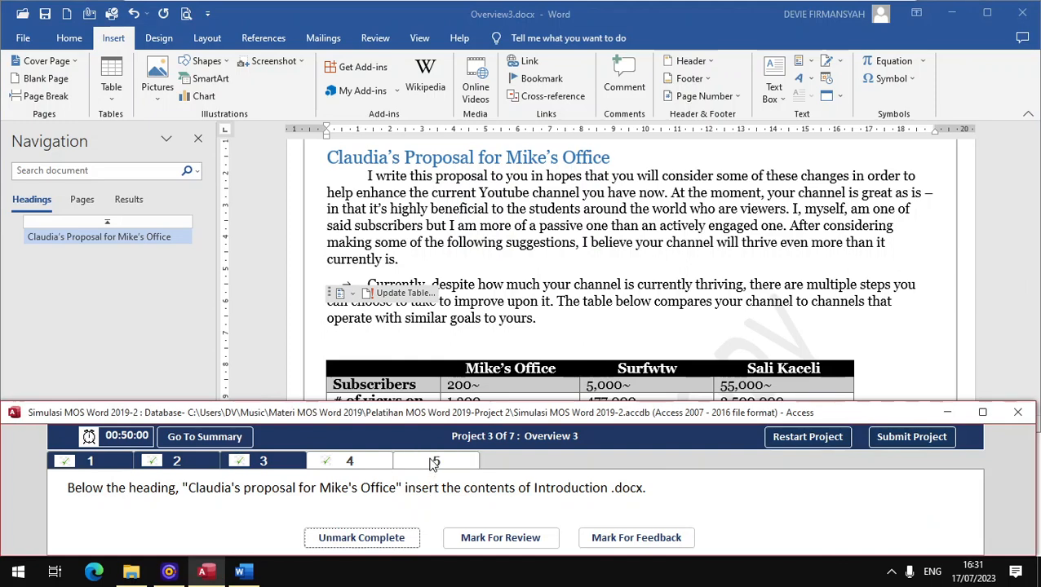
{"action": "left_click", "coordinate": [434, 462]}
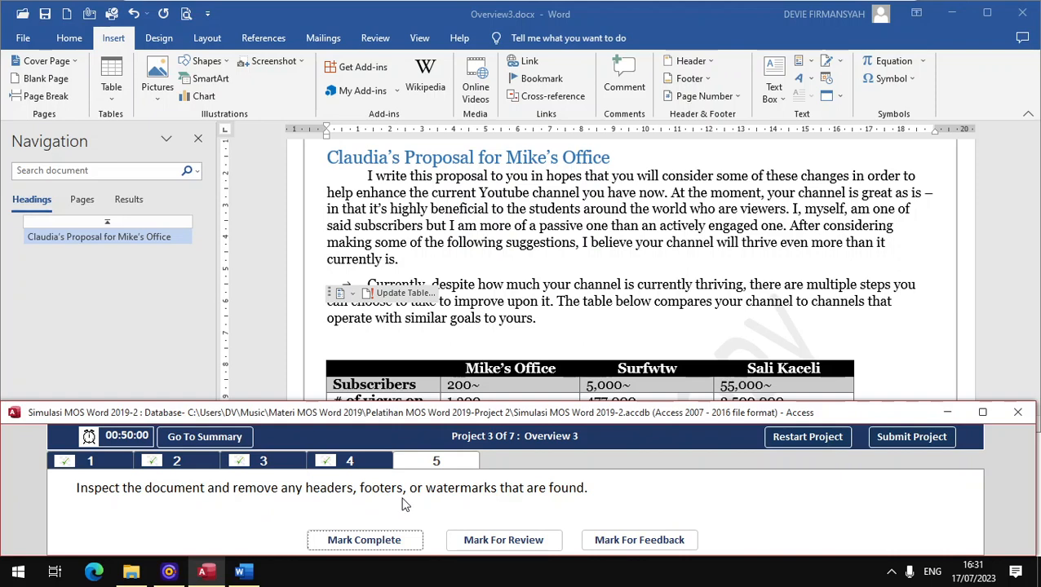
- Save Overview3 and start the Document Inspector from File > Info > Check for Issues
{"action": "left_click", "coordinate": [25, 38]}
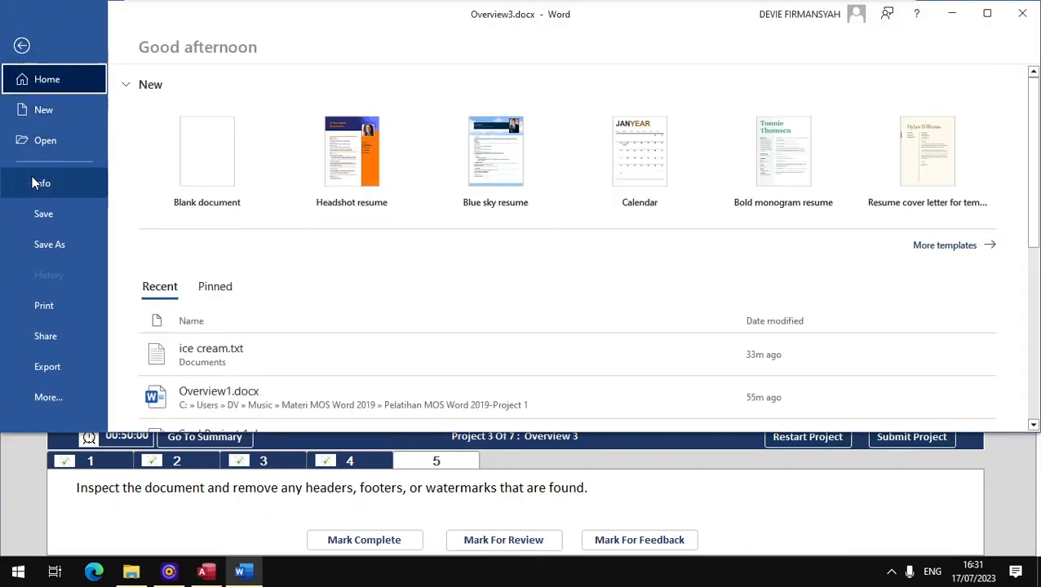
{"action": "left_click", "coordinate": [32, 176]}
{"action": "left_click", "coordinate": [178, 304]}
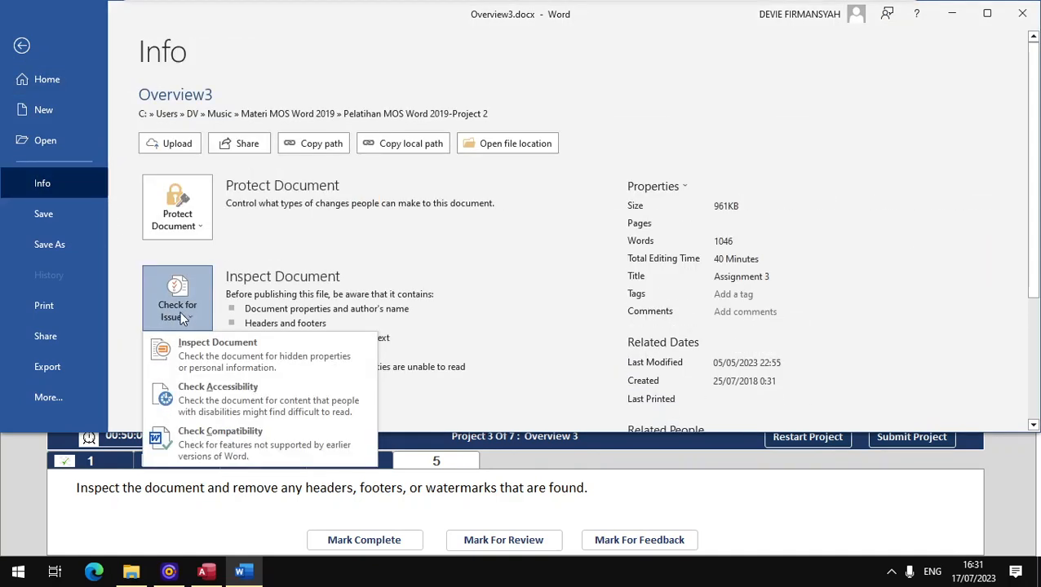
{"action": "left_click", "coordinate": [203, 365]}
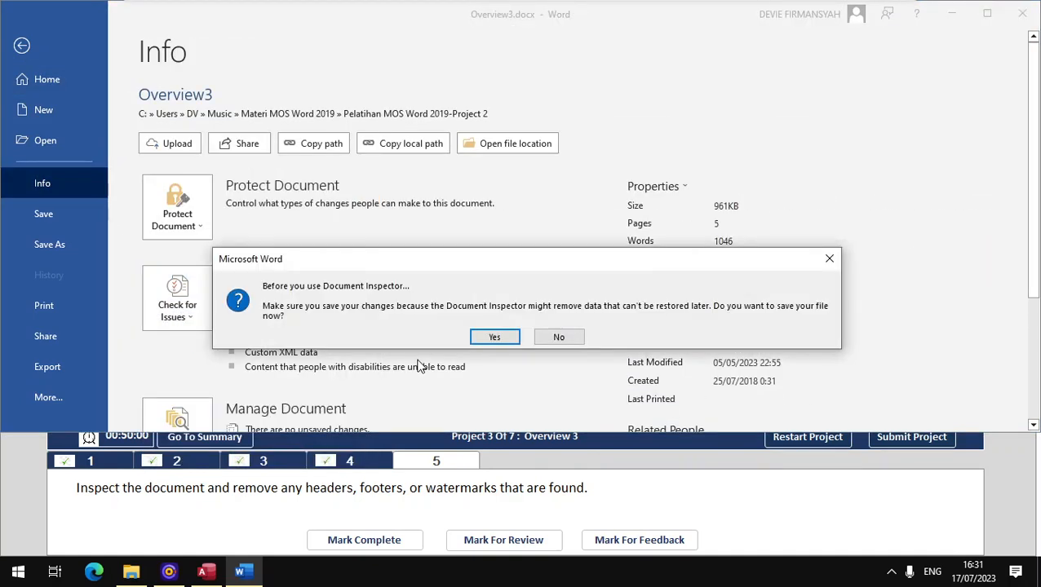
{"action": "left_click", "coordinate": [480, 340]}
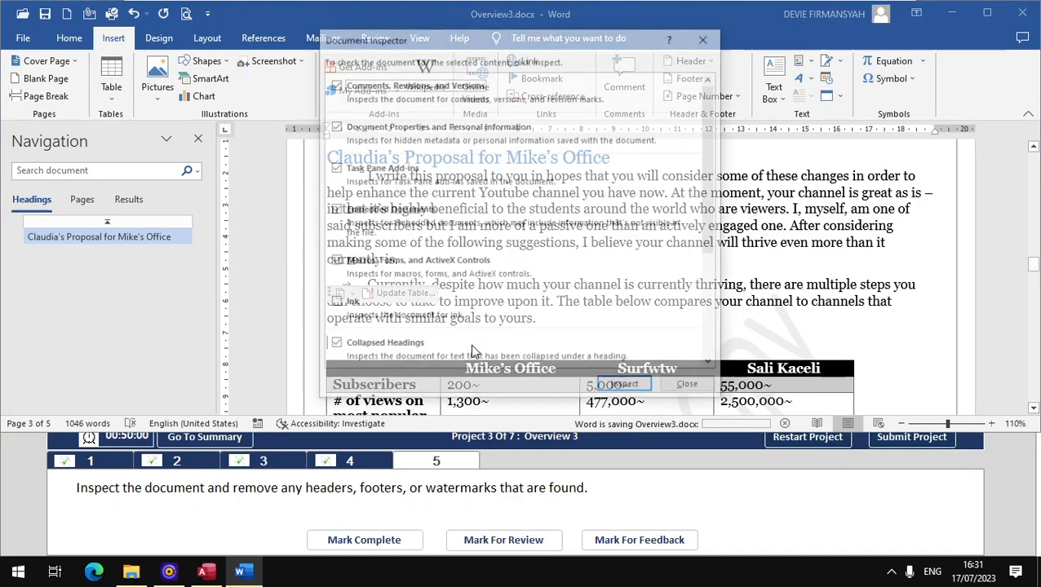
- Inspect the document, remove all headers, footers and watermarks, mark complete and submit the project
{"action": "left_click_drag", "start_coordinate": [710, 221], "coordinate": [729, 204]}
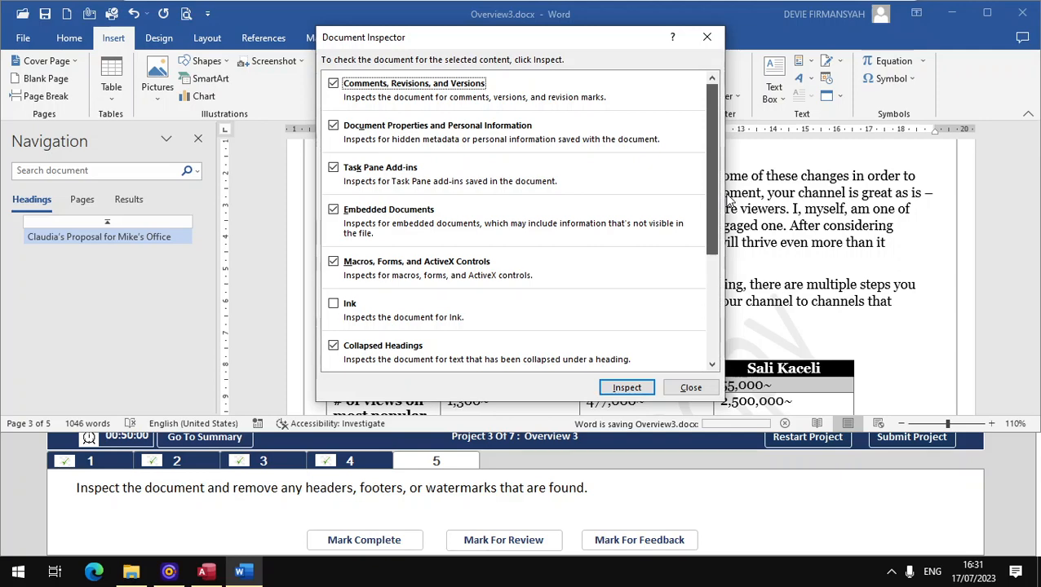
{"action": "scroll", "coordinate": [561, 337], "scroll_direction": "down", "scroll_amount": 2}
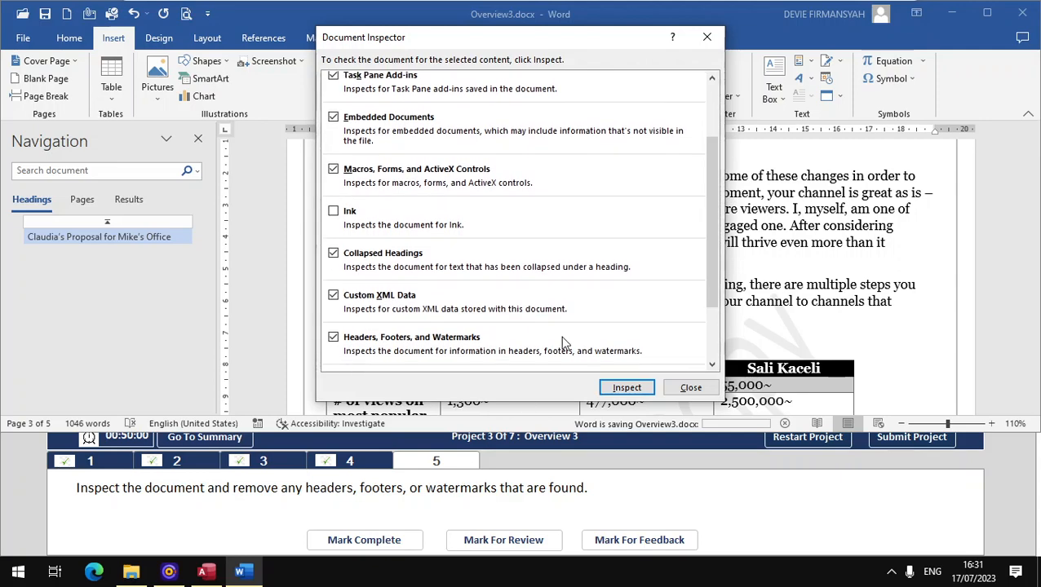
{"action": "scroll", "coordinate": [694, 264], "scroll_direction": "down", "scroll_amount": 2}
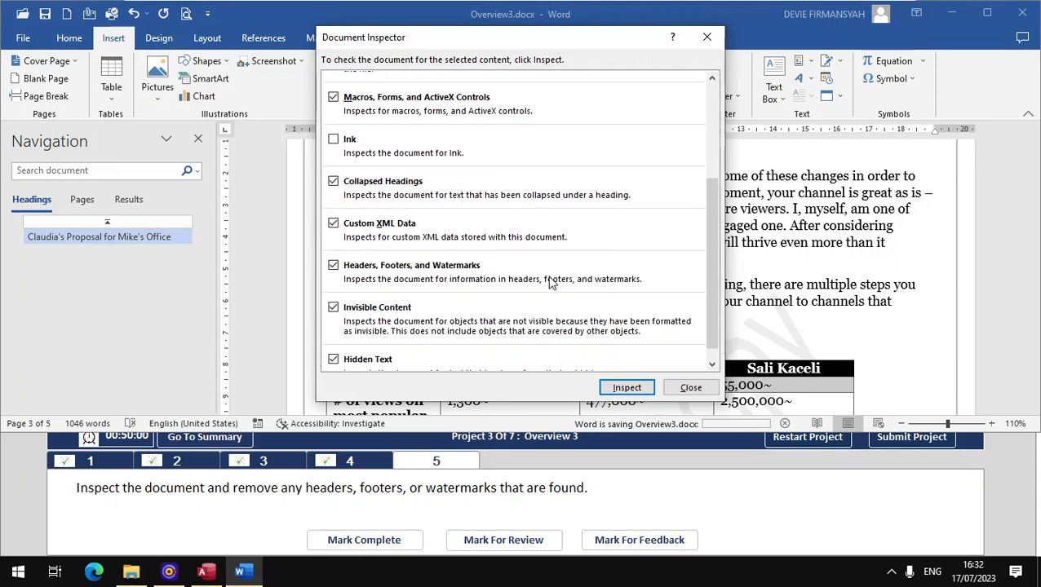
{"action": "left_click", "coordinate": [620, 388]}
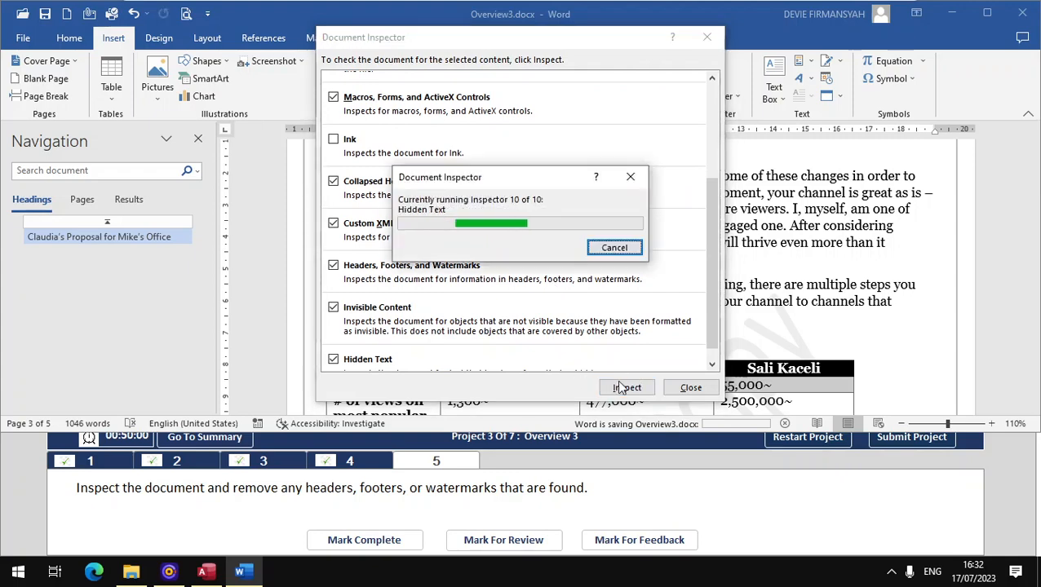
{"action": "scroll", "coordinate": [716, 241], "scroll_direction": "down", "scroll_amount": 2}
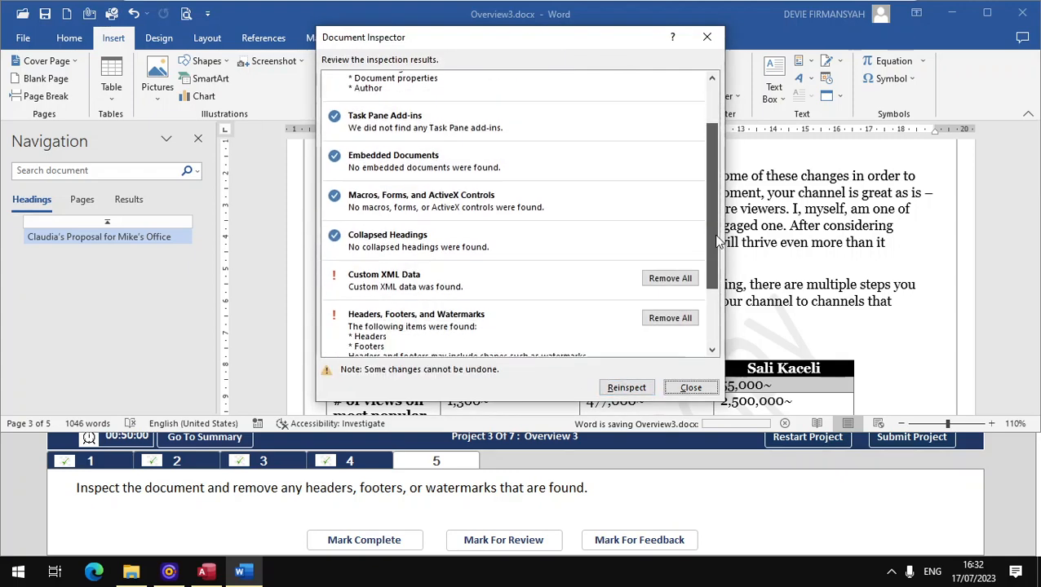
{"action": "scroll", "coordinate": [717, 241], "scroll_direction": "down", "scroll_amount": 2}
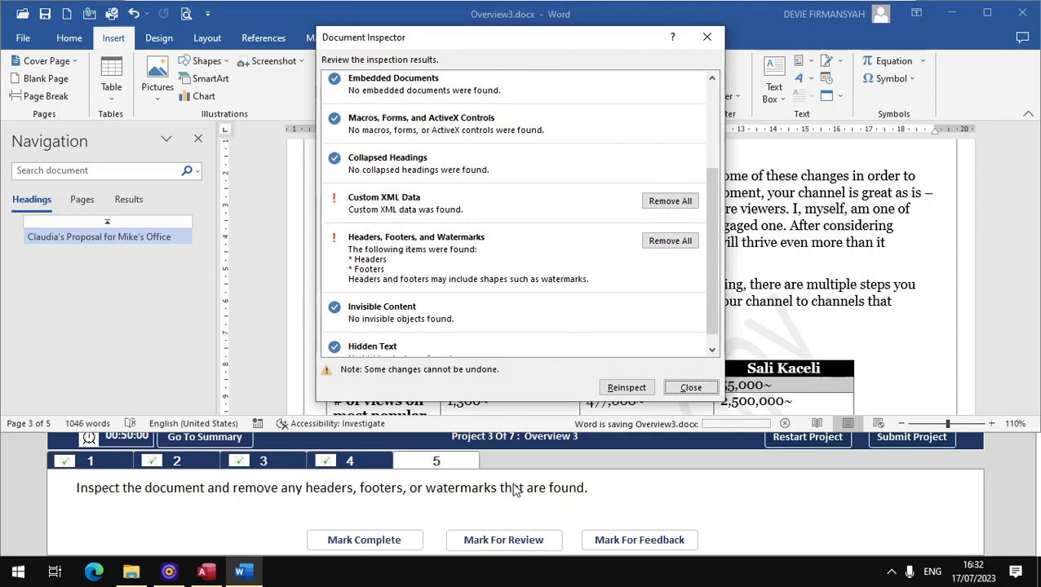
{"action": "left_click", "coordinate": [665, 245]}
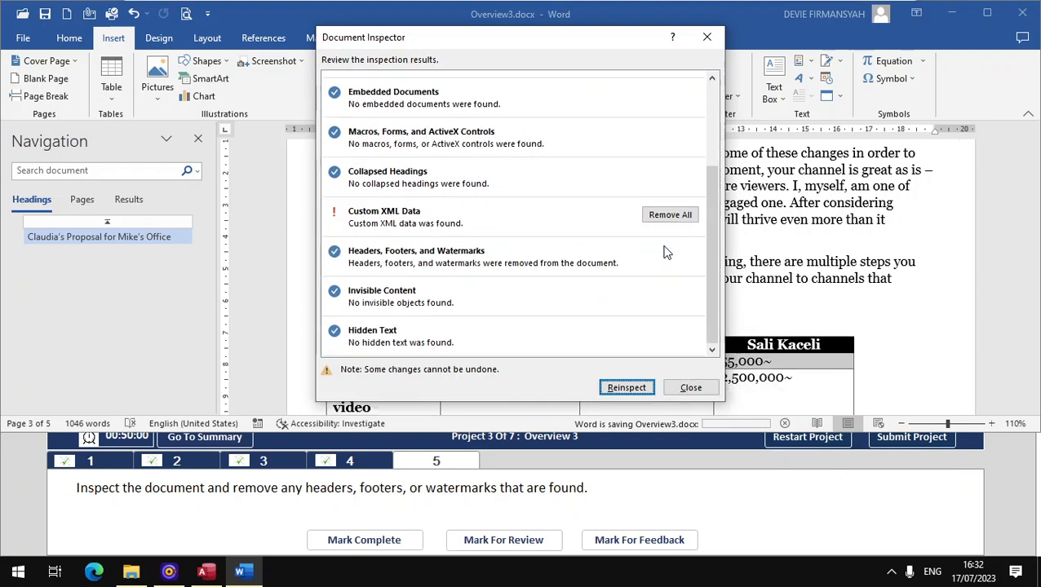
{"action": "left_click", "coordinate": [690, 387]}
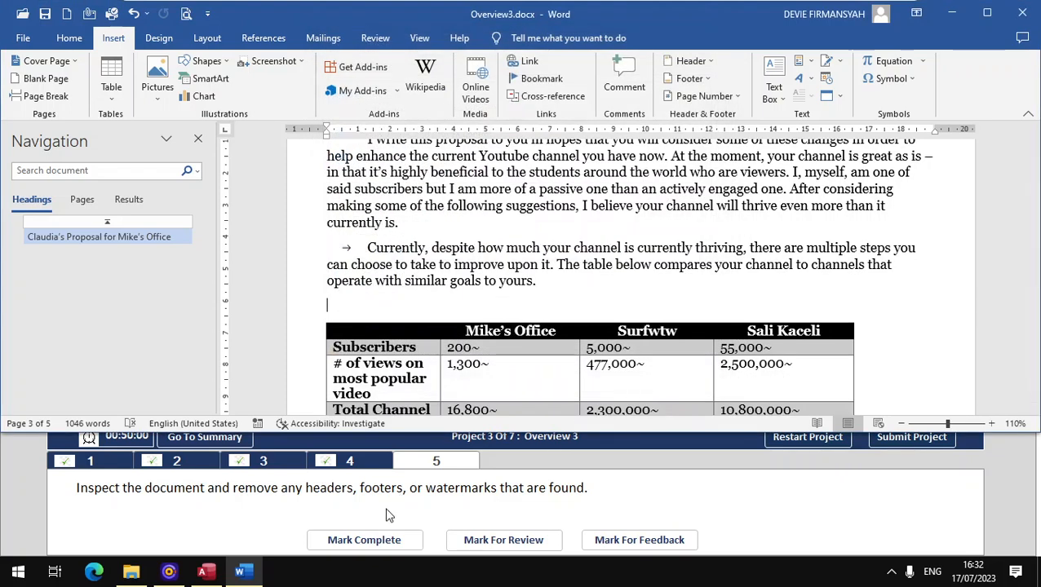
{"action": "left_click", "coordinate": [364, 541]}
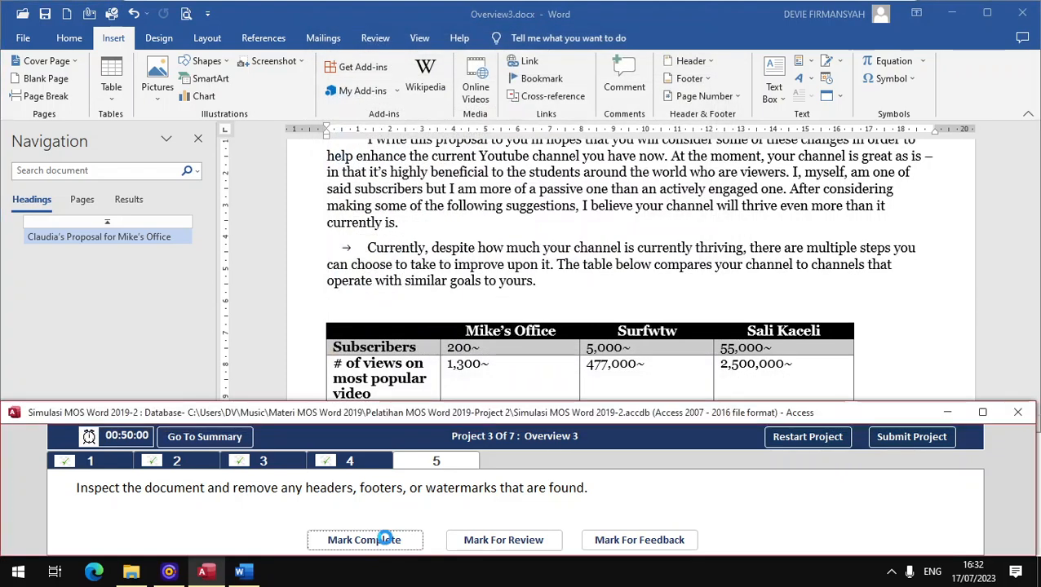
{"action": "left_click", "coordinate": [900, 441]}
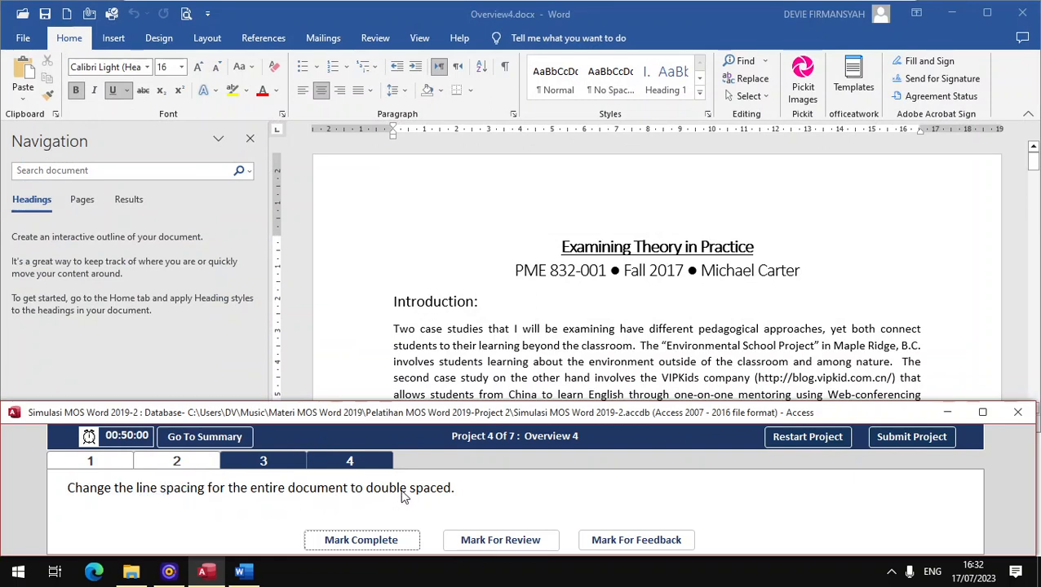
- Hide the navigation pane and apply 2,0 line spacing to the entire Overview4 document
{"action": "left_click", "coordinate": [247, 139]}
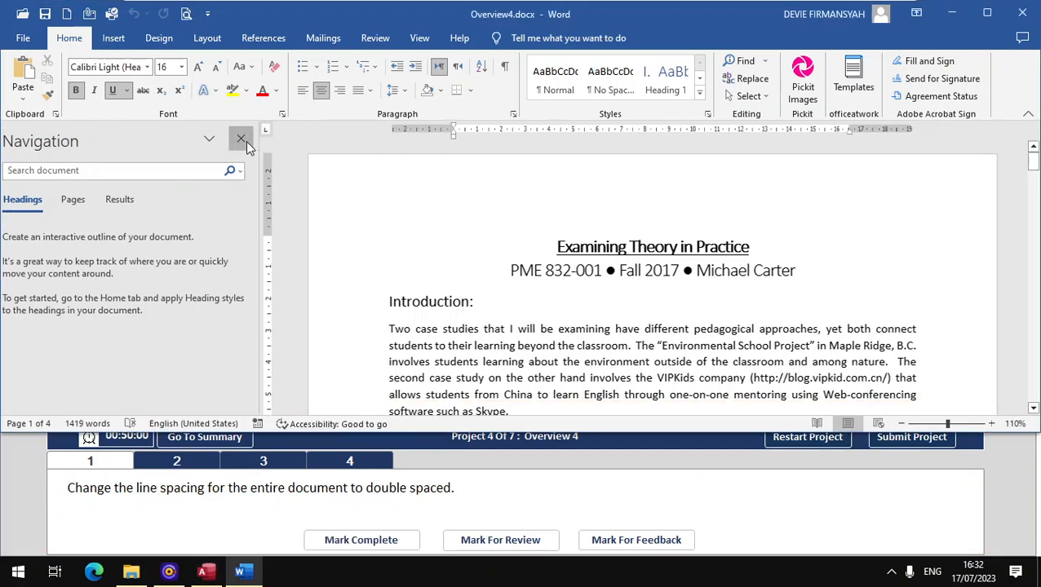
{"action": "left_click", "coordinate": [248, 139]}
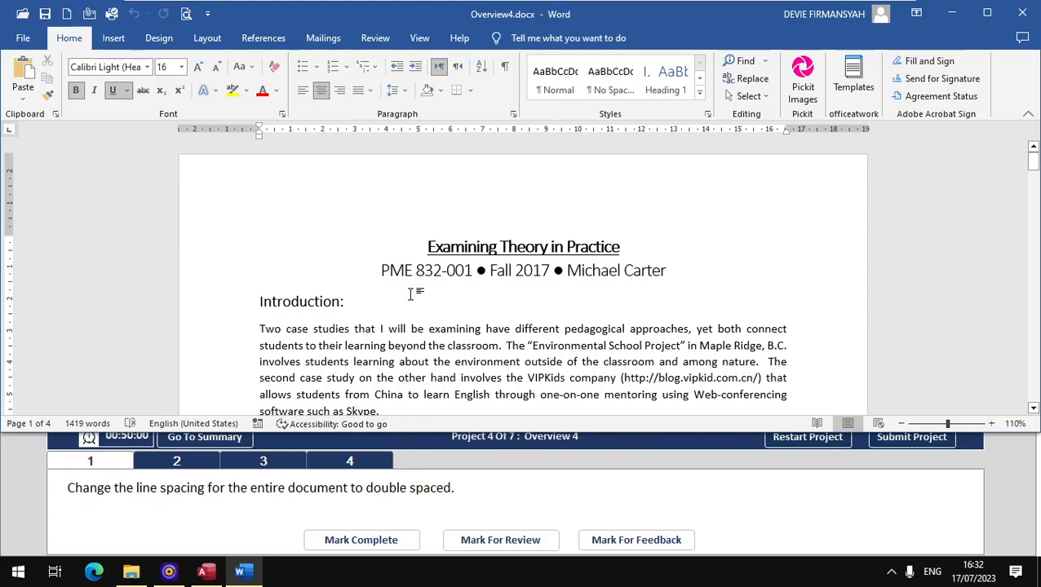
{"action": "key", "text": "ctrl+a"}
{"action": "scroll", "coordinate": [411, 291], "scroll_direction": "down", "scroll_amount": 15}
{"action": "scroll", "coordinate": [522, 278], "scroll_direction": "down", "scroll_amount": 15}
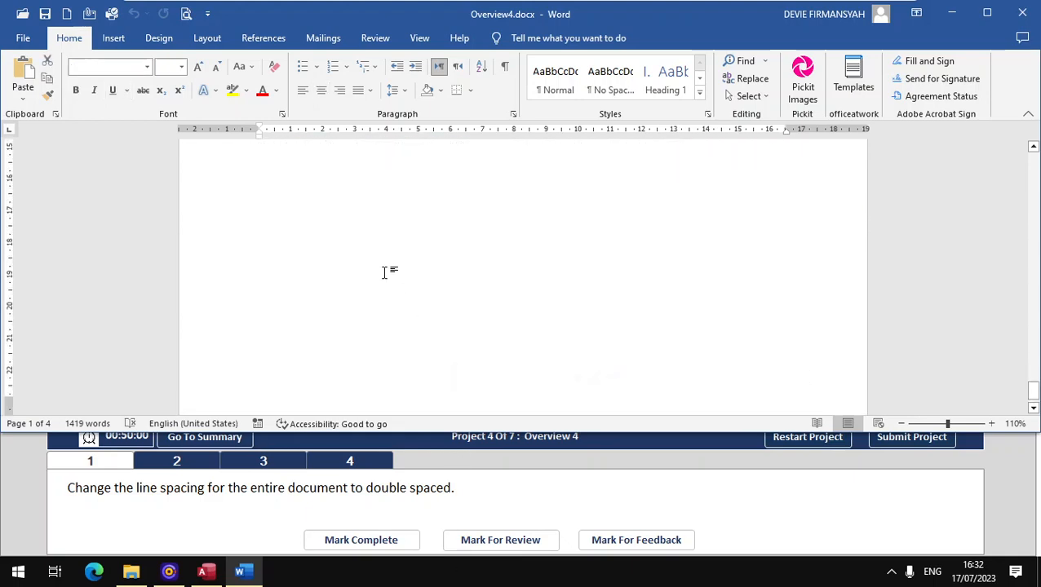
{"action": "scroll", "coordinate": [390, 272], "scroll_direction": "up", "scroll_amount": 6}
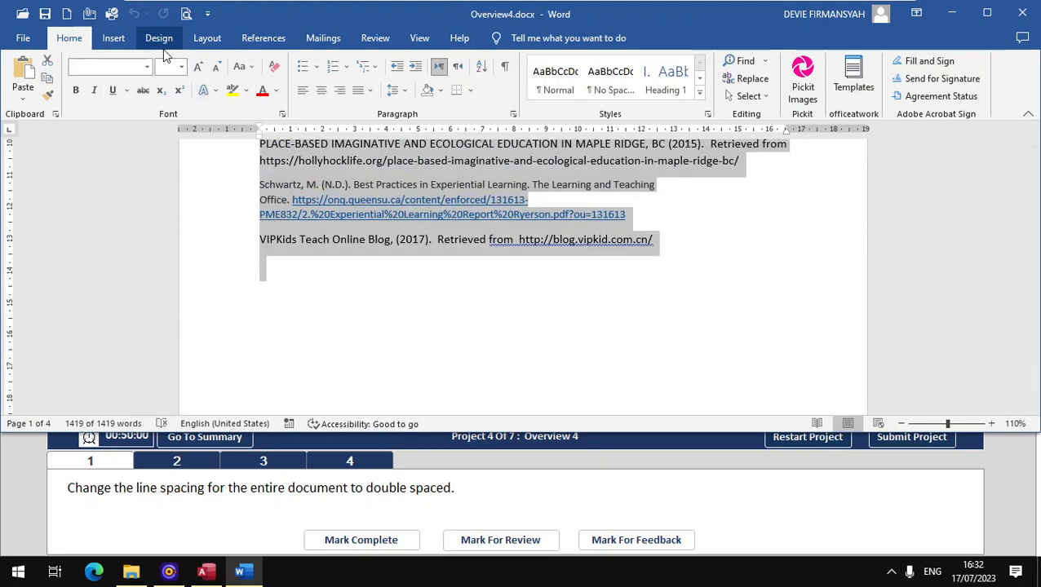
{"action": "left_click", "coordinate": [407, 95]}
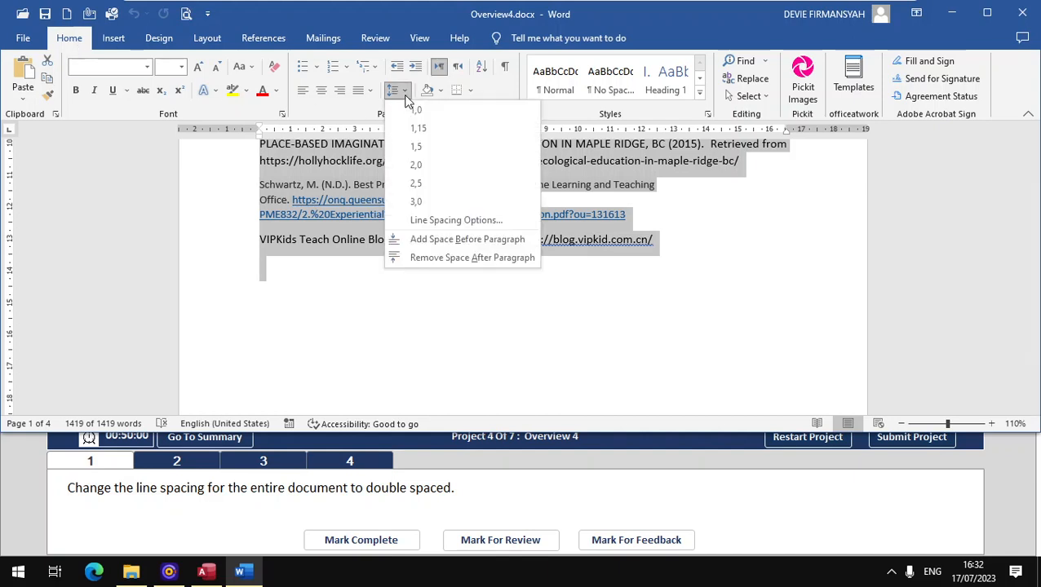
{"action": "left_click", "coordinate": [424, 168]}
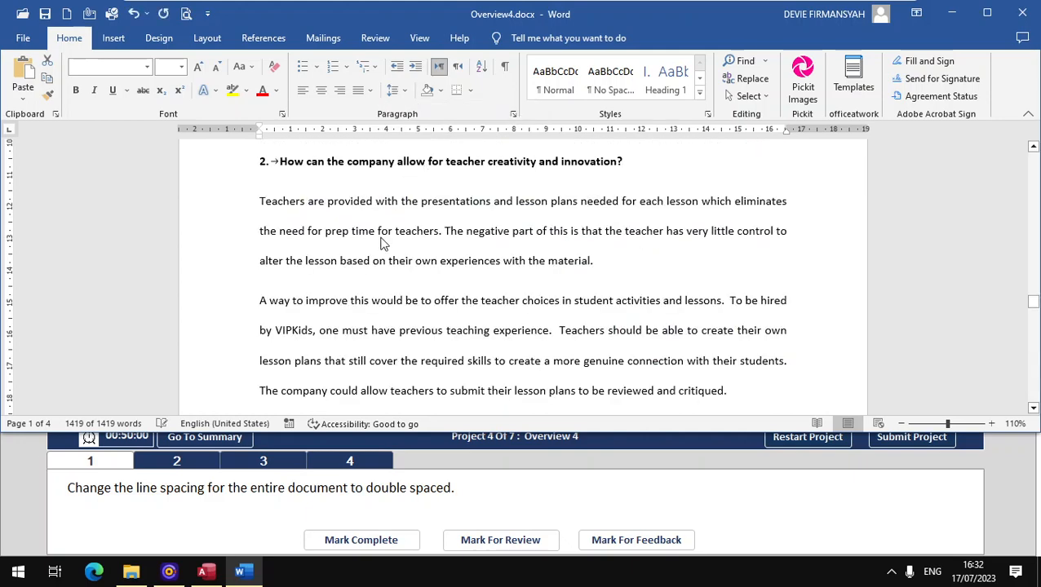
- Mark the double-spacing task complete and open task 2 about the Strong style
{"action": "left_click", "coordinate": [384, 542]}
{"action": "left_click", "coordinate": [385, 543]}
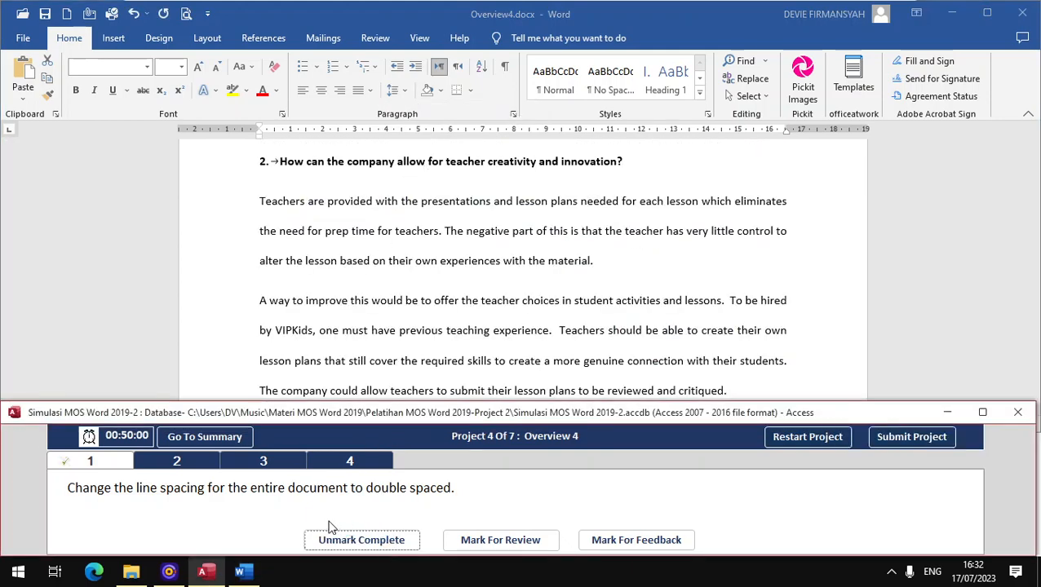
{"action": "left_click", "coordinate": [192, 464]}
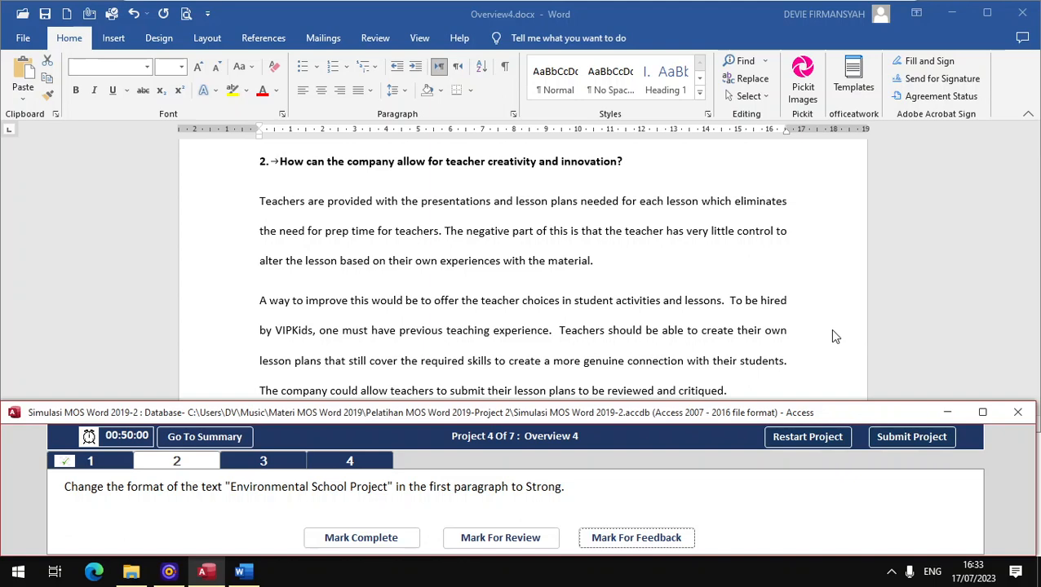
- Bold 'Environmental School Project' in the Introduction paragraph and mark the task complete
{"action": "scroll", "coordinate": [833, 330], "scroll_direction": "up", "scroll_amount": 5}
{"action": "left_click_drag", "start_coordinate": [1034, 260], "coordinate": [1034, 156]}
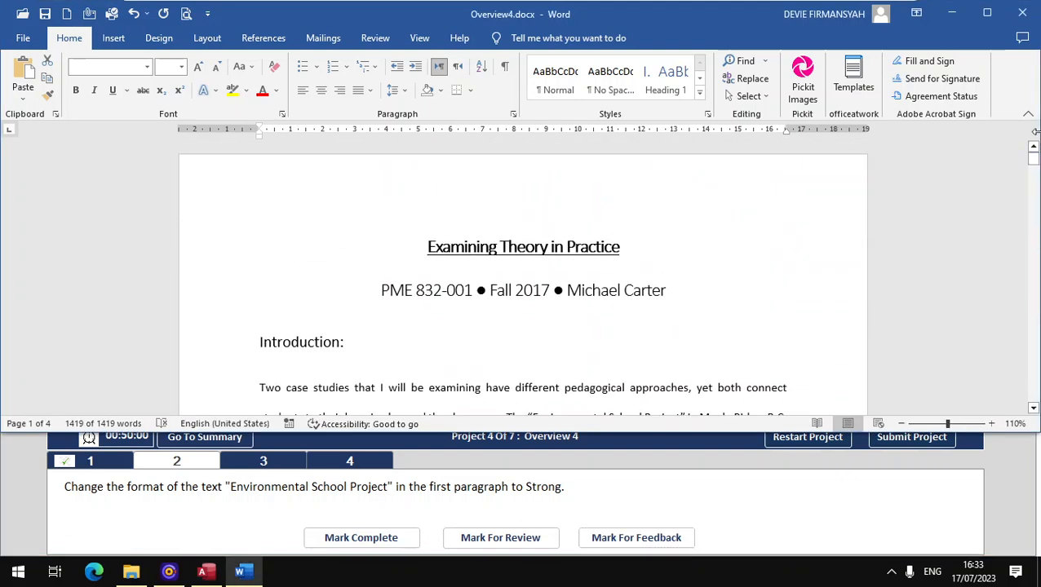
{"action": "scroll", "coordinate": [434, 316], "scroll_direction": "down", "scroll_amount": 3}
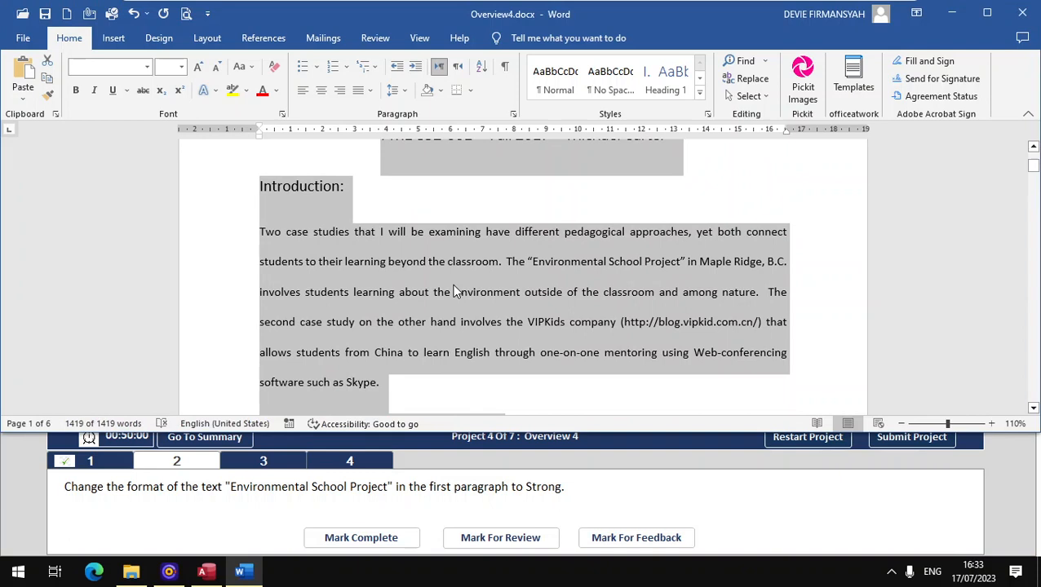
{"action": "left_click", "coordinate": [529, 262]}
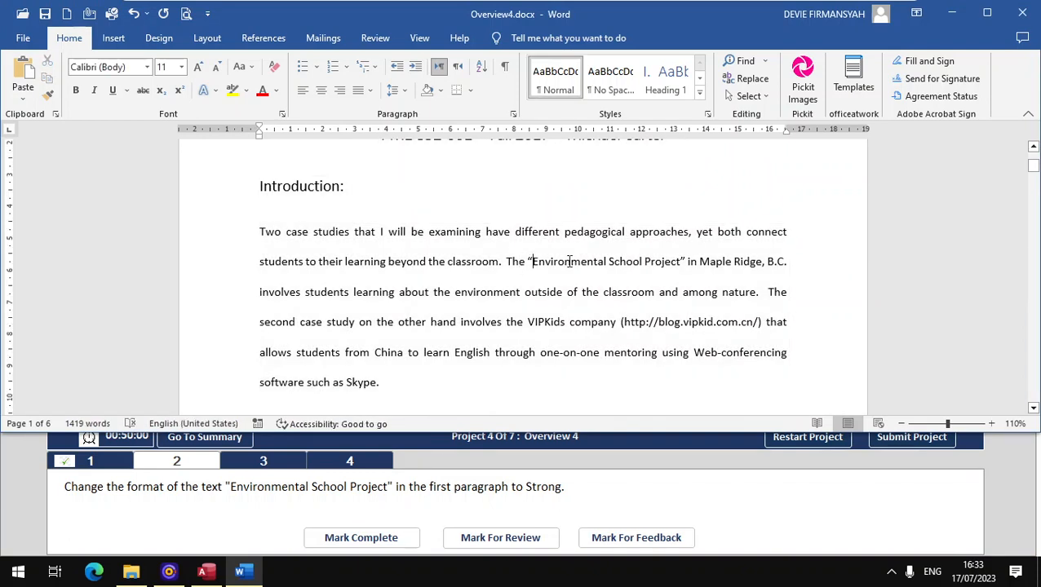
{"action": "left_click_drag", "start_coordinate": [532, 262], "coordinate": [679, 262]}
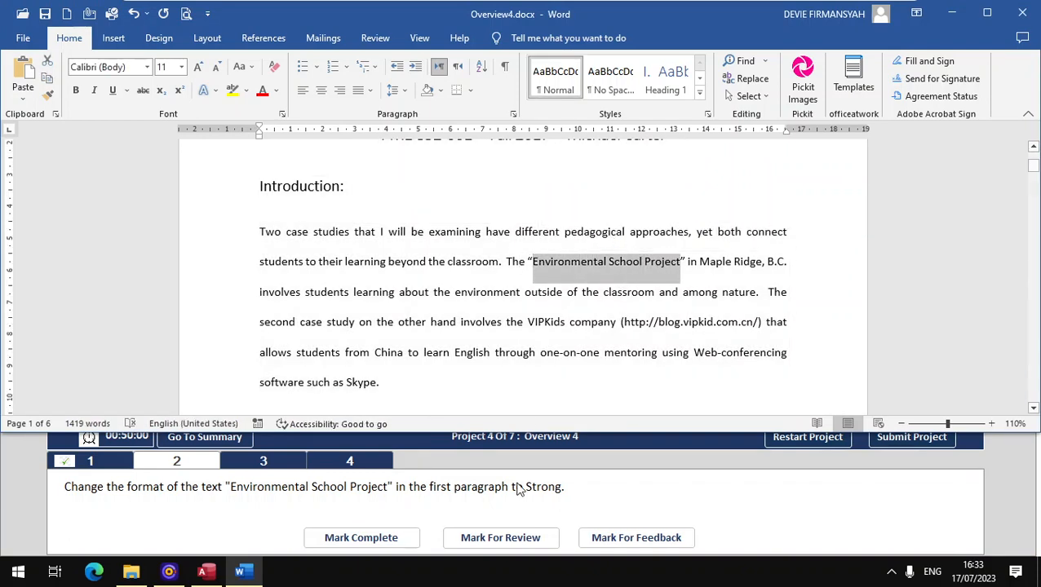
{"action": "left_click", "coordinate": [75, 91]}
{"action": "left_click", "coordinate": [328, 536]}
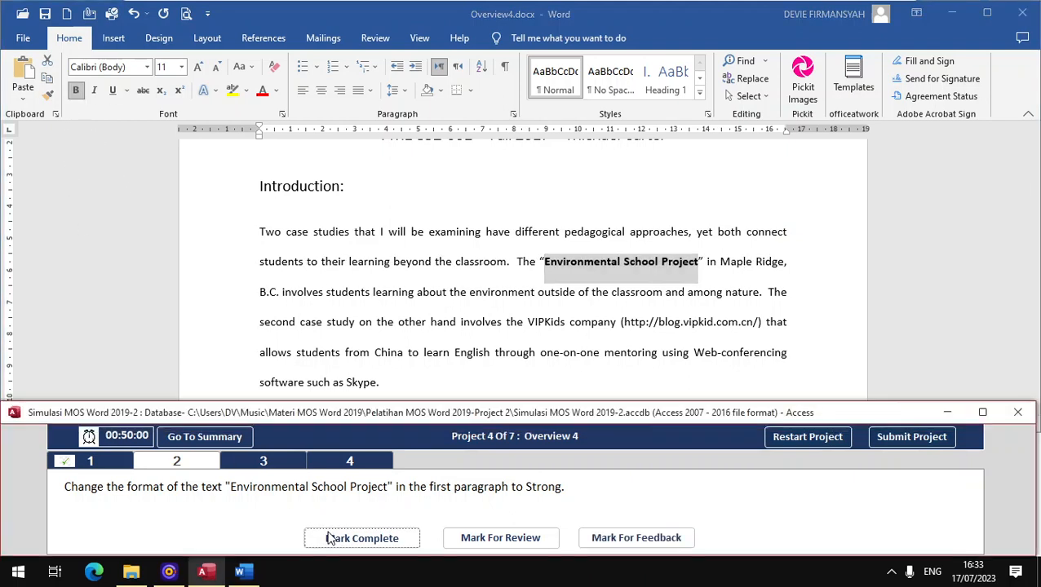
{"action": "left_click", "coordinate": [246, 459]}
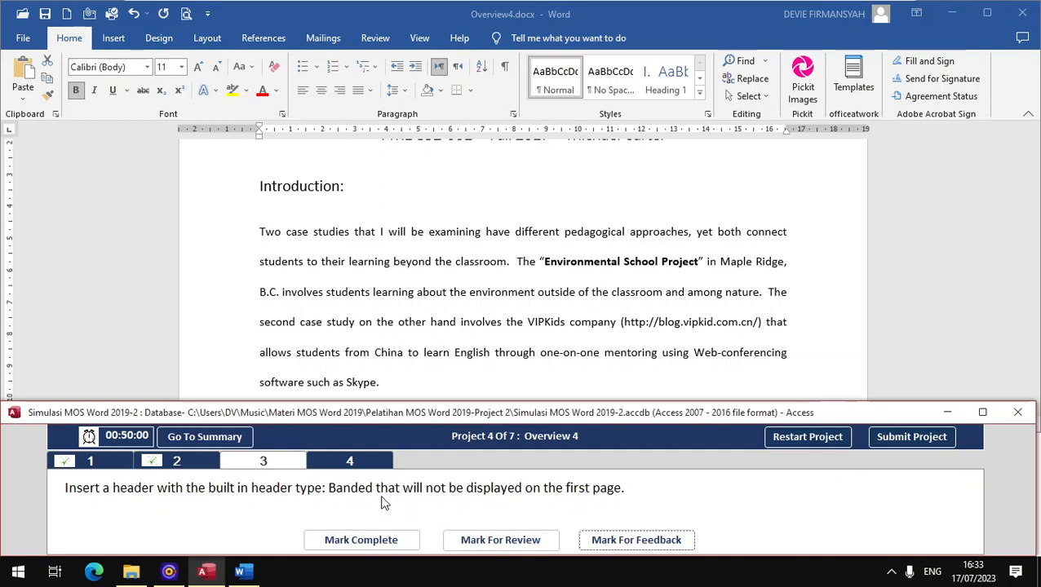
- Insert a Banded header with Different First Page checked, then mark the task complete
{"action": "left_click", "coordinate": [117, 42]}
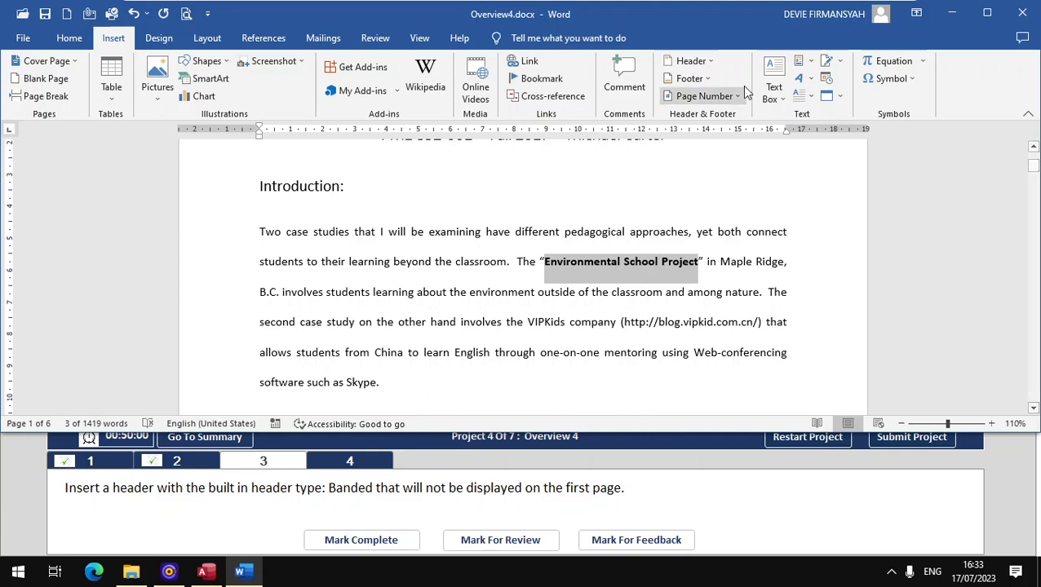
{"action": "left_click", "coordinate": [706, 60]}
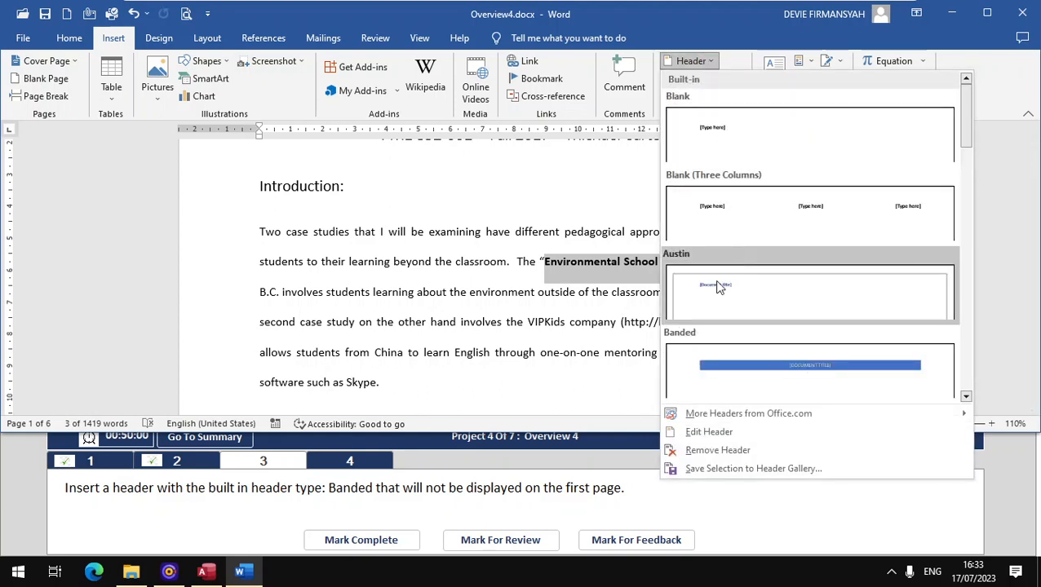
{"action": "left_click", "coordinate": [704, 348]}
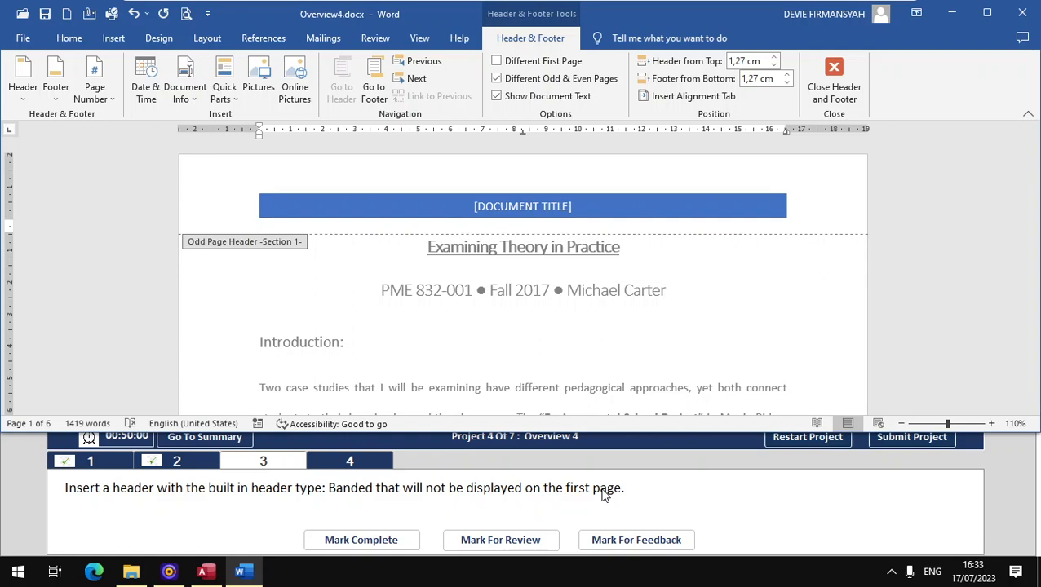
{"action": "left_click", "coordinate": [553, 67]}
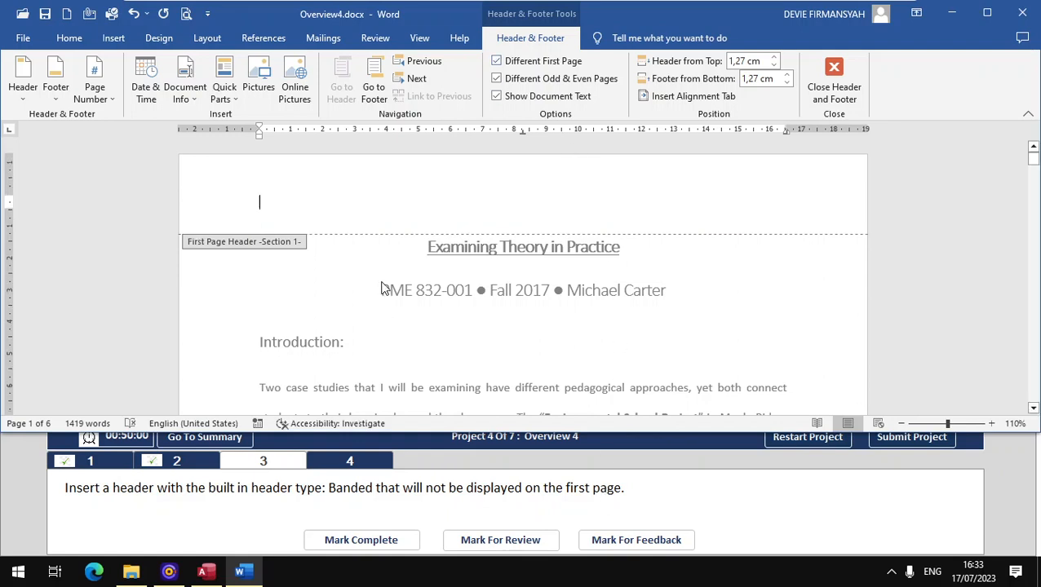
{"action": "scroll", "coordinate": [385, 262], "scroll_direction": "down", "scroll_amount": 3}
{"action": "scroll", "coordinate": [383, 261], "scroll_direction": "up", "scroll_amount": 3}
{"action": "left_click", "coordinate": [346, 545]}
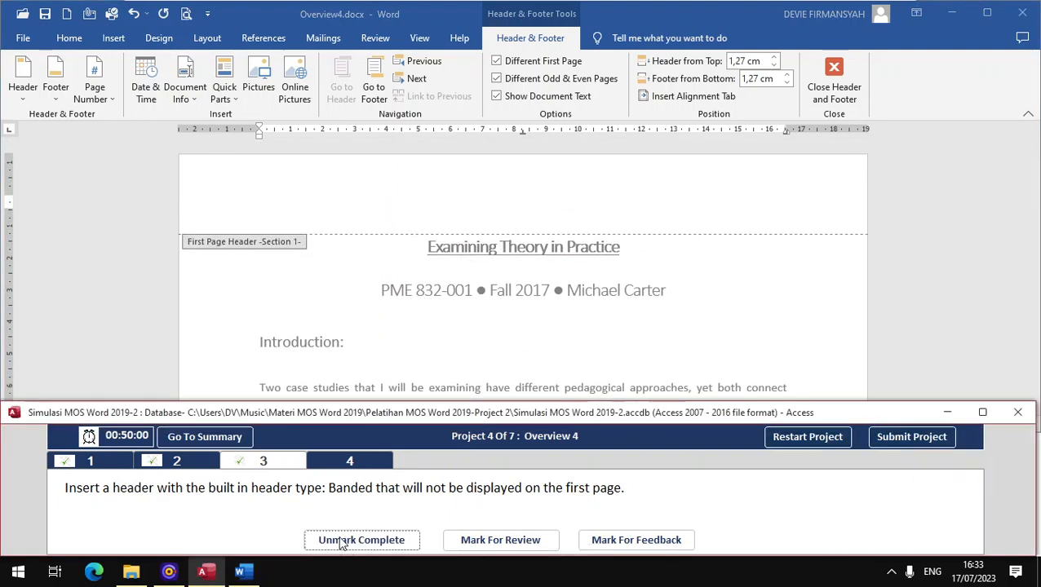
{"action": "left_click", "coordinate": [343, 463]}
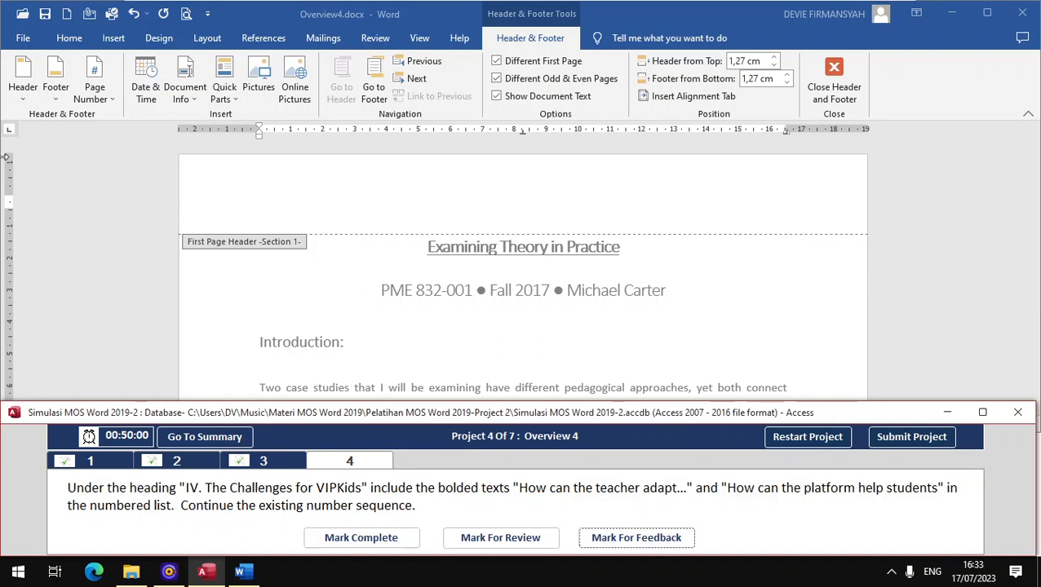
- Turn on the Navigation Pane and leave header editing to return to the body text
{"action": "left_click", "coordinate": [416, 38]}
{"action": "left_click", "coordinate": [417, 39]}
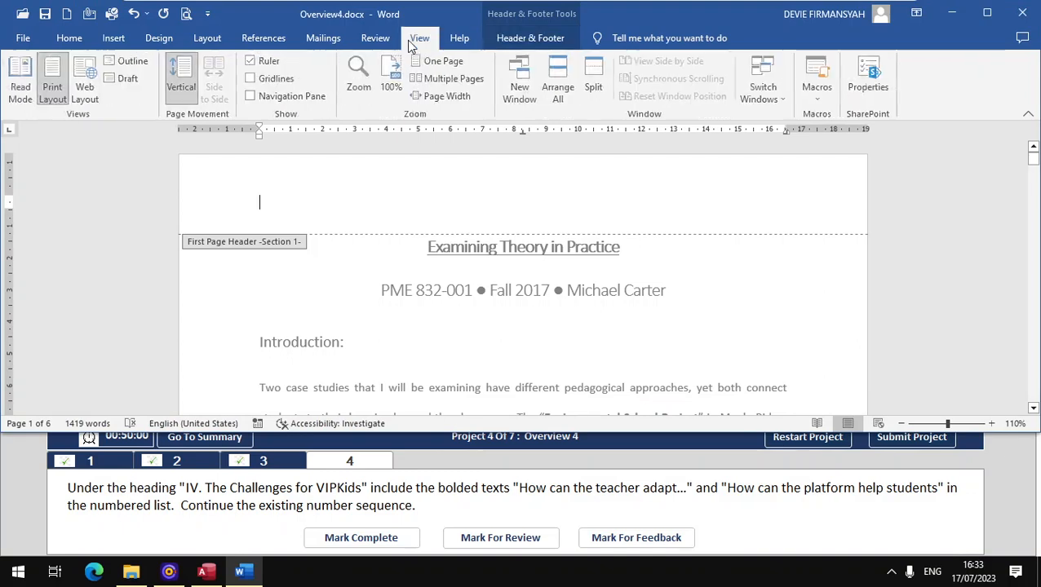
{"action": "left_click", "coordinate": [289, 96]}
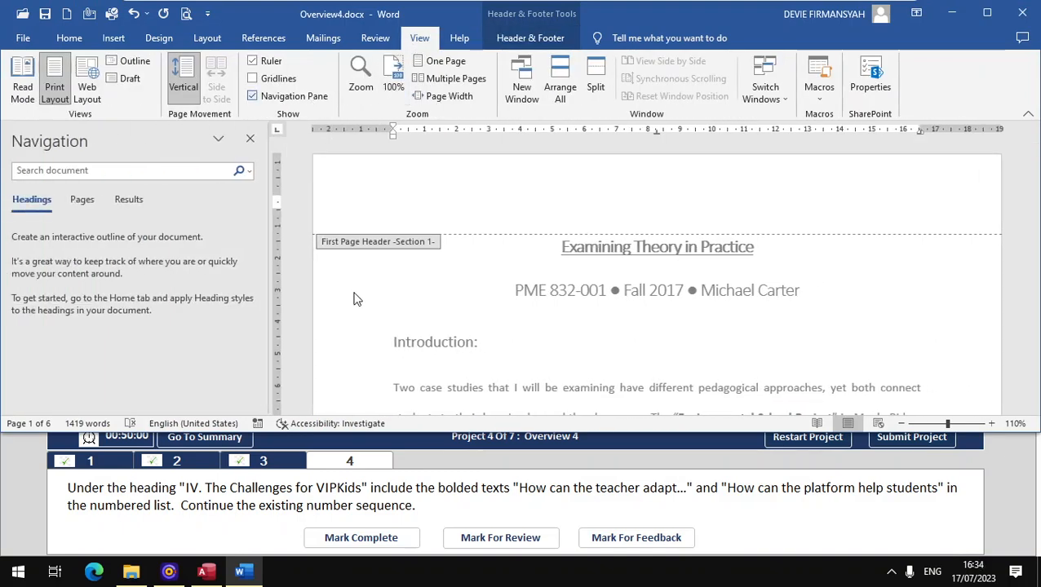
{"action": "double_click", "coordinate": [413, 297]}
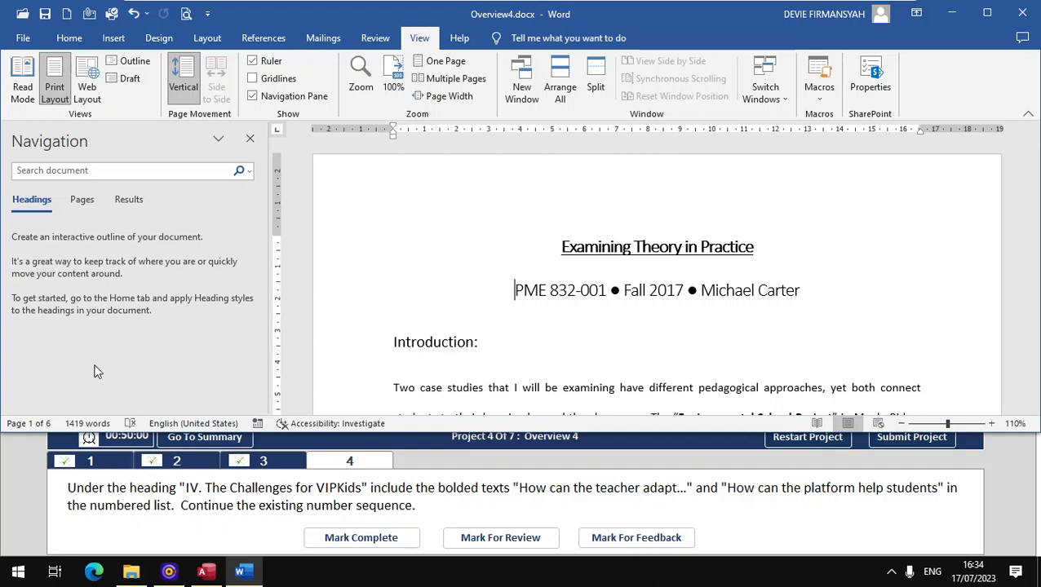
- Browse the page thumbnails and scroll to the 'How can the teacher adapt…' question on page 4
{"action": "scroll", "coordinate": [347, 359], "scroll_direction": "down", "scroll_amount": 8}
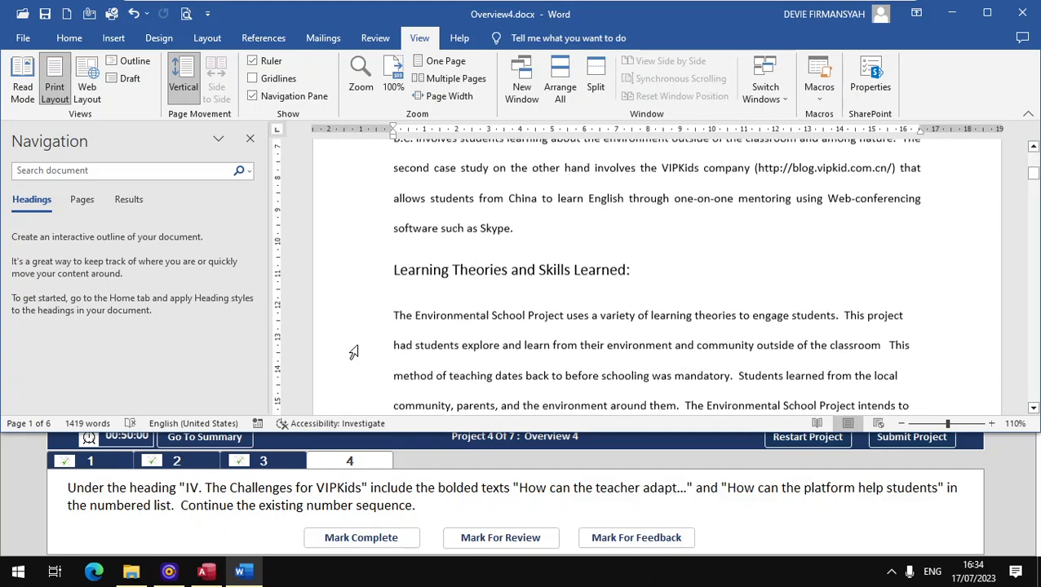
{"action": "scroll", "coordinate": [353, 352], "scroll_direction": "down", "scroll_amount": 3}
{"action": "scroll", "coordinate": [353, 352], "scroll_direction": "down", "scroll_amount": 3}
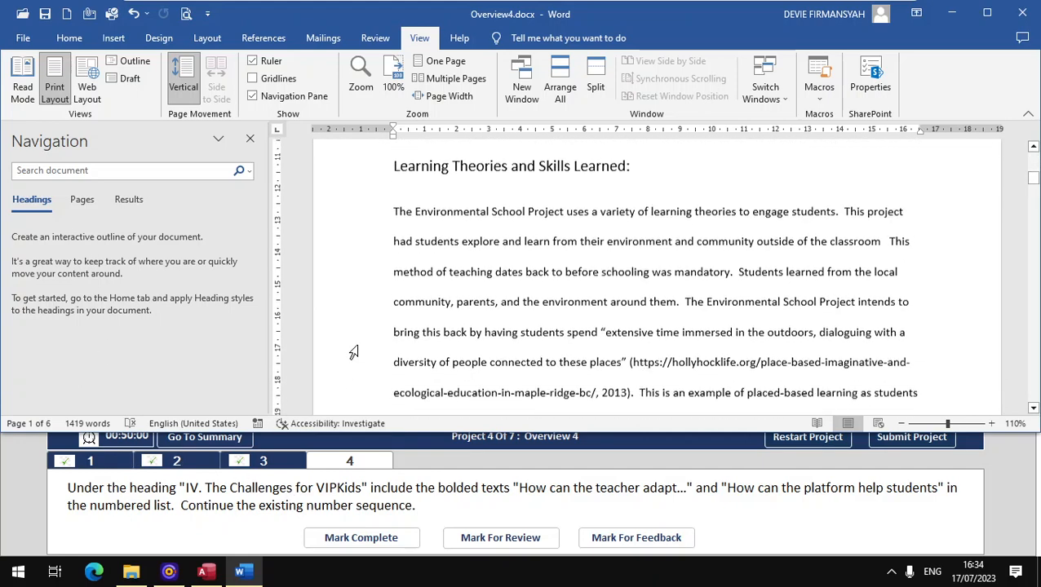
{"action": "scroll", "coordinate": [350, 332], "scroll_direction": "up", "scroll_amount": 3}
{"action": "scroll", "coordinate": [313, 330], "scroll_direction": "down", "scroll_amount": 5}
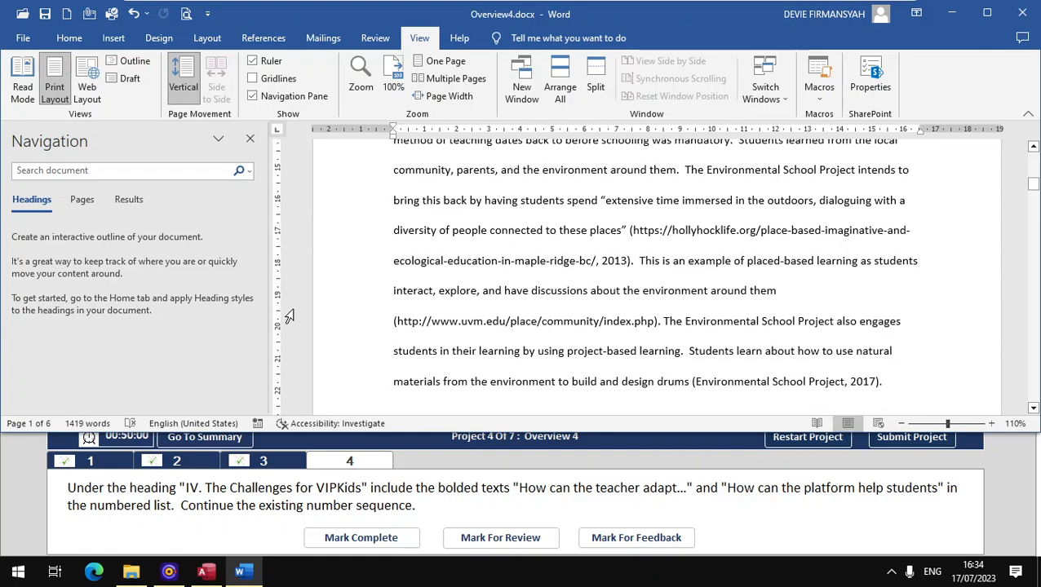
{"action": "left_click", "coordinate": [83, 200]}
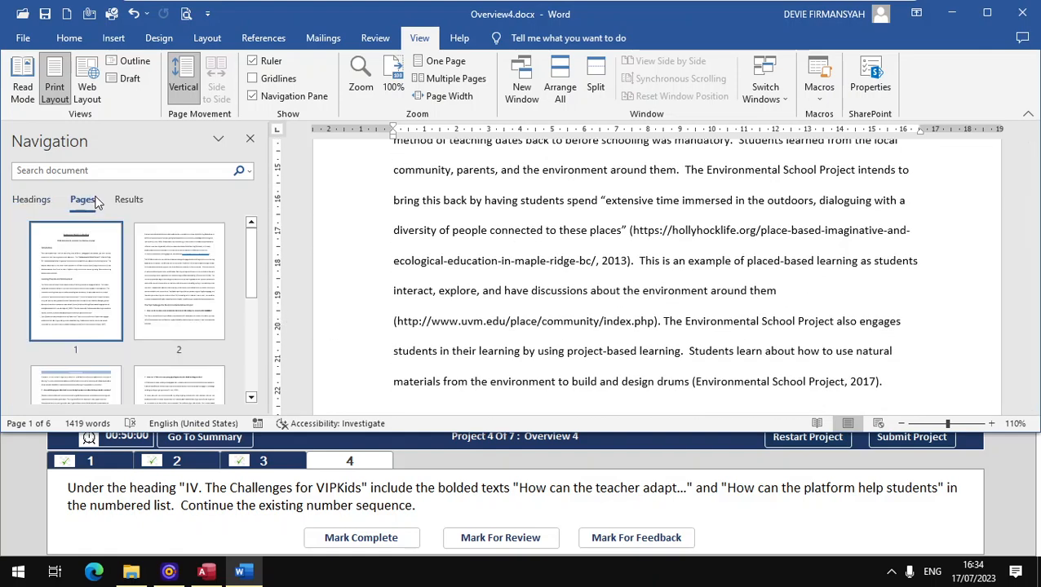
{"action": "scroll", "coordinate": [175, 318], "scroll_direction": "down", "scroll_amount": 3}
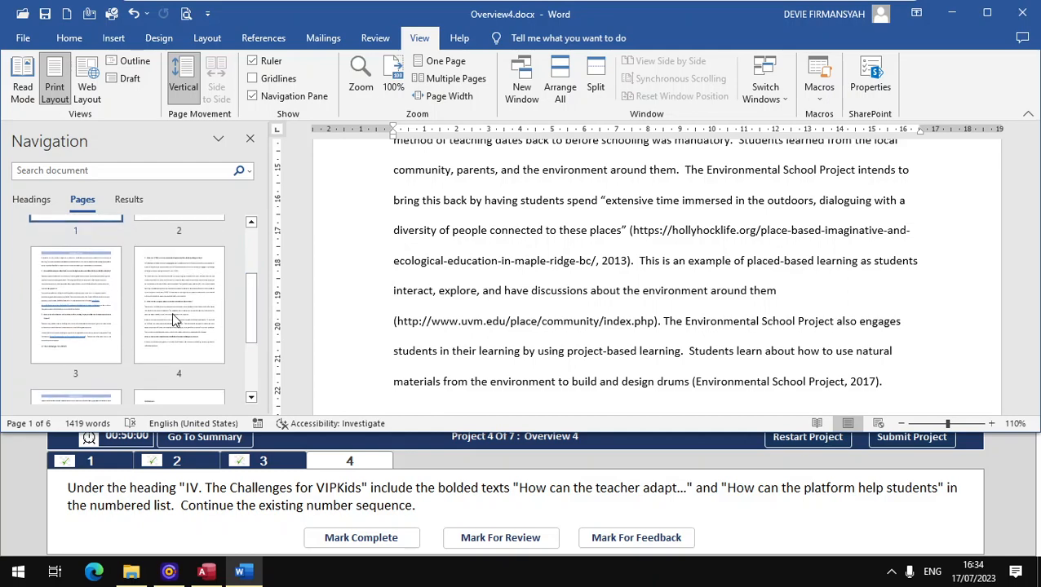
{"action": "left_click", "coordinate": [81, 318]}
{"action": "scroll", "coordinate": [424, 275], "scroll_direction": "up", "scroll_amount": 3}
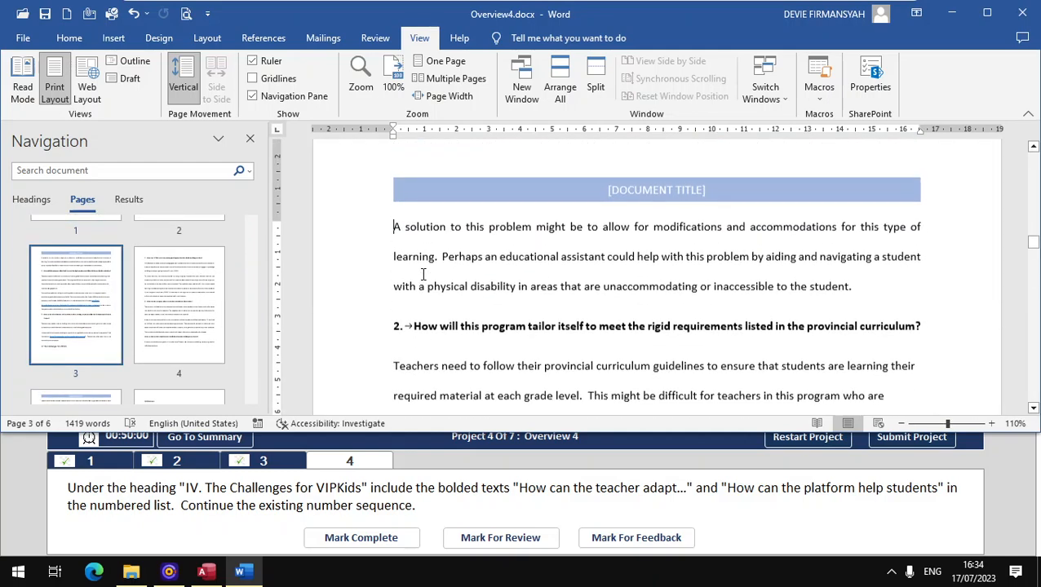
{"action": "scroll", "coordinate": [423, 275], "scroll_direction": "up", "scroll_amount": 5}
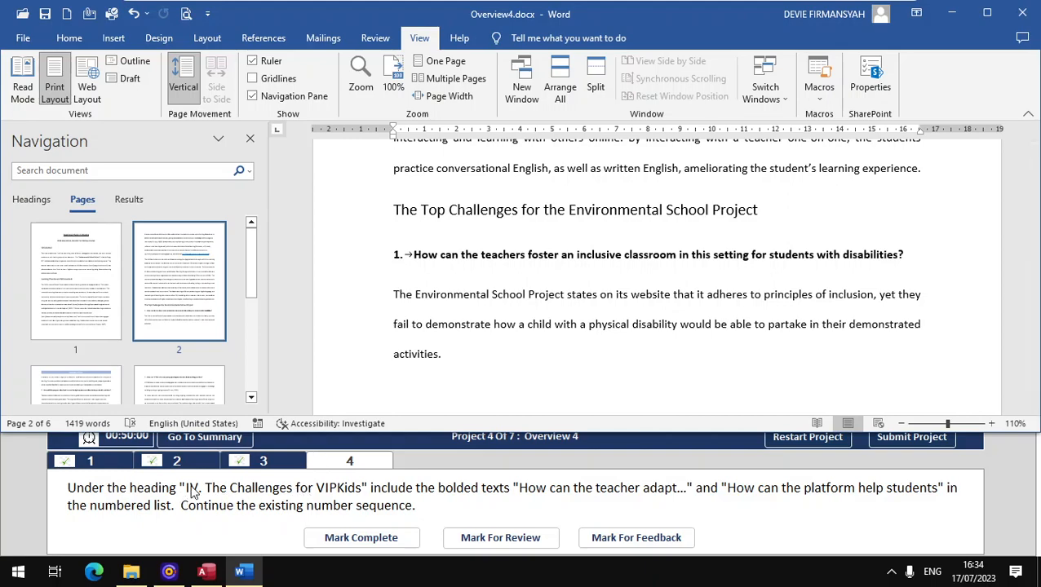
{"action": "scroll", "coordinate": [479, 298], "scroll_direction": "down", "scroll_amount": 1}
{"action": "scroll", "coordinate": [479, 299], "scroll_direction": "up", "scroll_amount": 5}
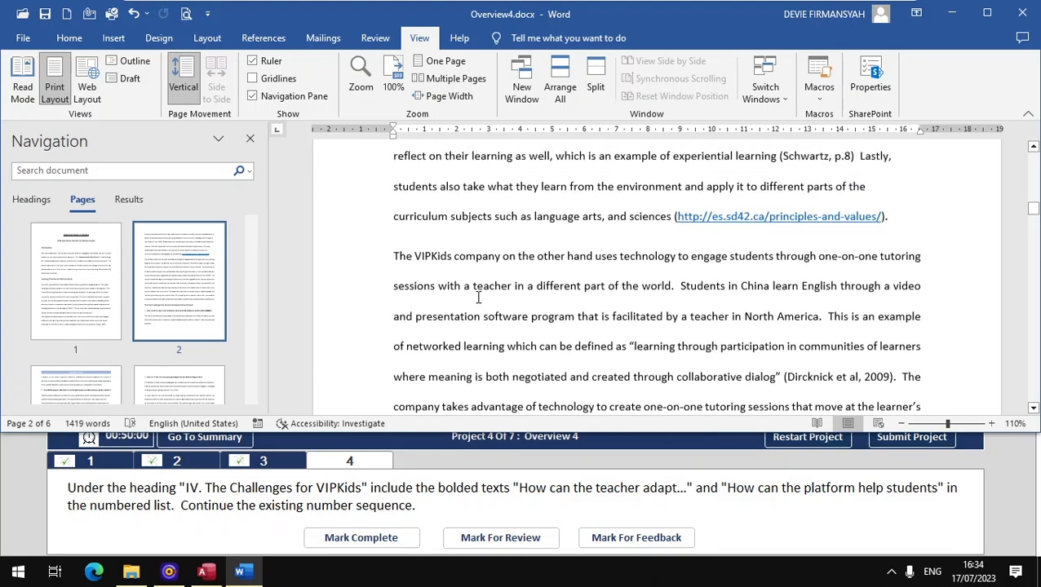
{"action": "scroll", "coordinate": [479, 298], "scroll_direction": "up", "scroll_amount": 10}
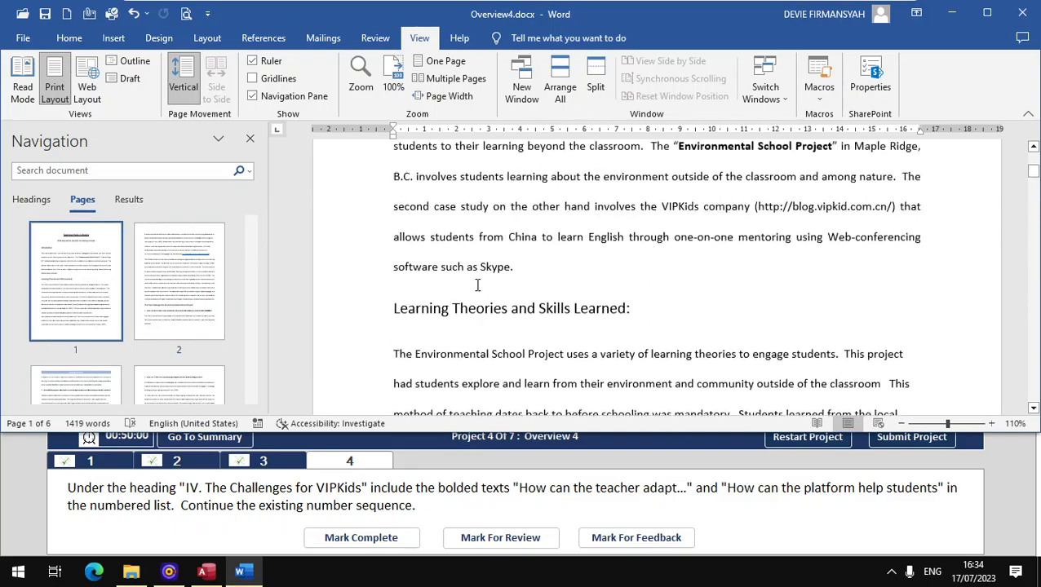
{"action": "scroll", "coordinate": [477, 285], "scroll_direction": "up", "scroll_amount": 6}
{"action": "scroll", "coordinate": [479, 288], "scroll_direction": "down", "scroll_amount": 15}
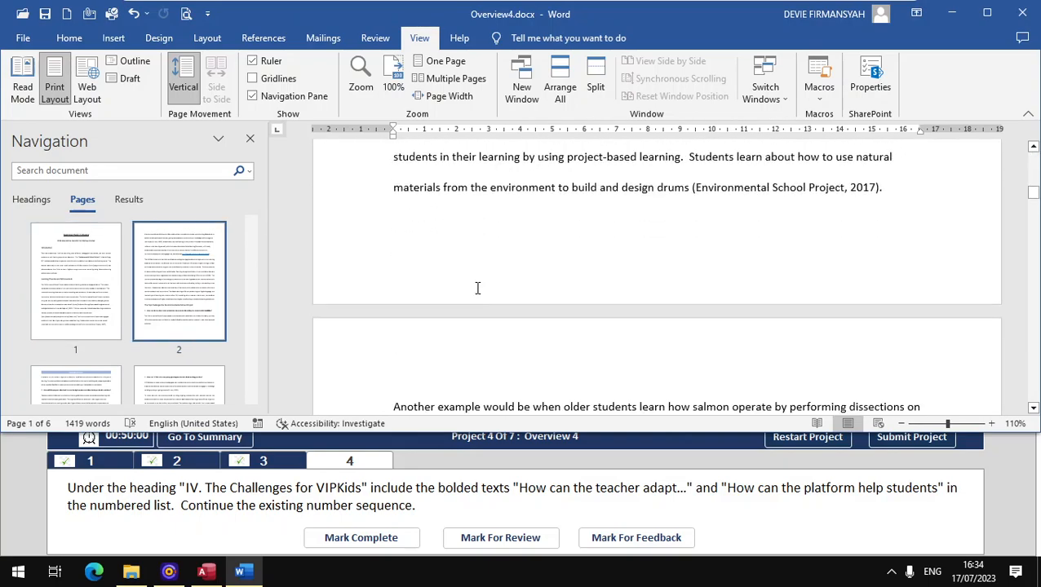
{"action": "scroll", "coordinate": [477, 288], "scroll_direction": "down", "scroll_amount": 14}
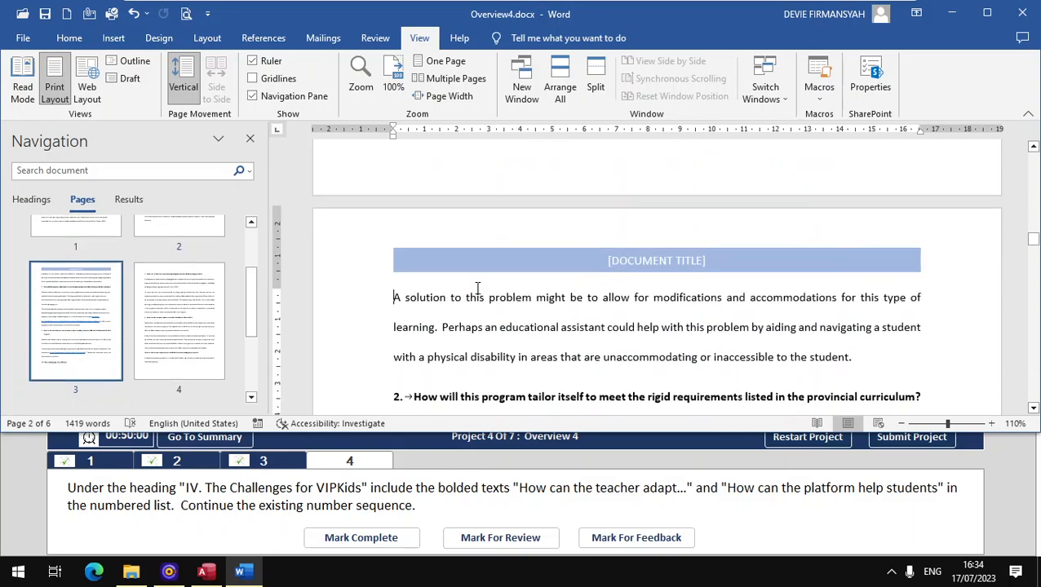
{"action": "scroll", "coordinate": [477, 288], "scroll_direction": "down", "scroll_amount": 15}
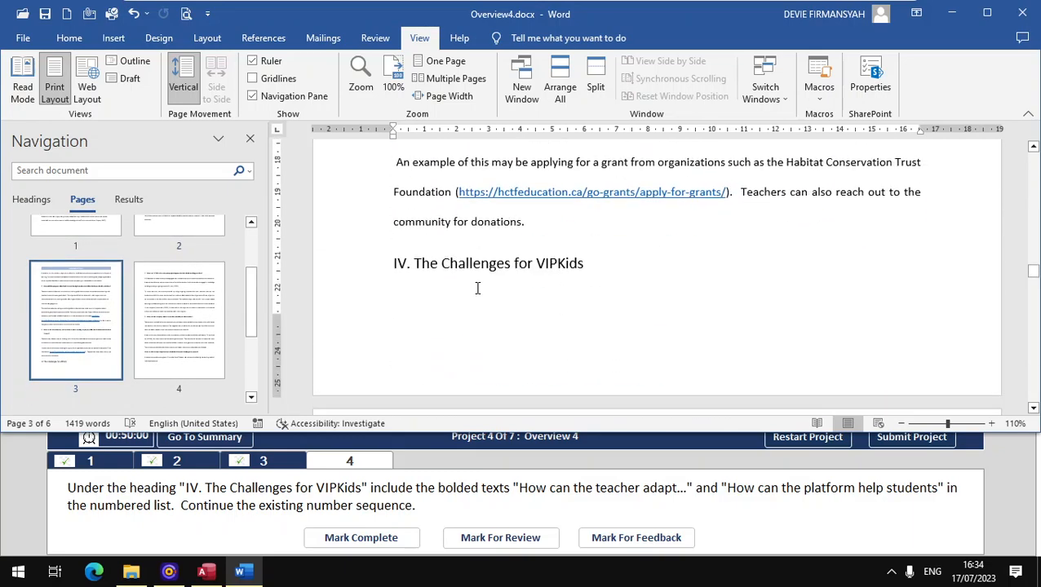
{"action": "scroll", "coordinate": [478, 288], "scroll_direction": "down", "scroll_amount": 3}
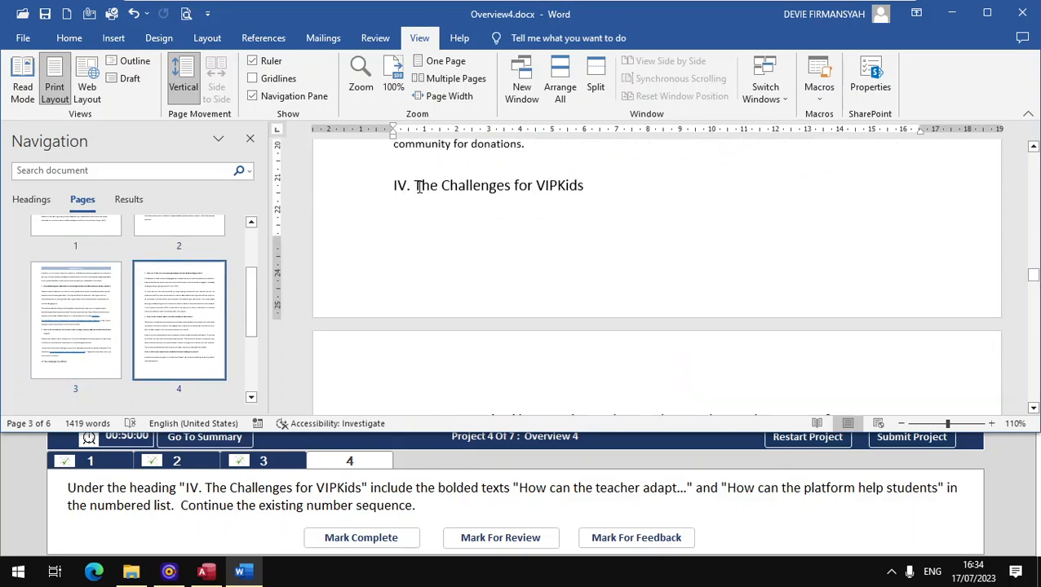
{"action": "scroll", "coordinate": [545, 200], "scroll_direction": "down", "scroll_amount": 6}
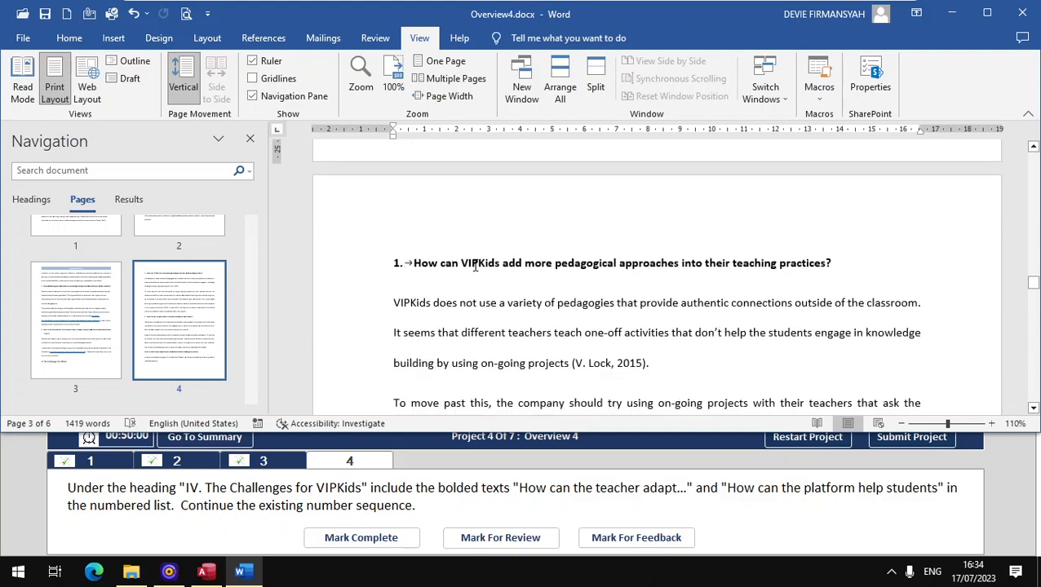
{"action": "scroll", "coordinate": [475, 266], "scroll_direction": "down", "scroll_amount": 10}
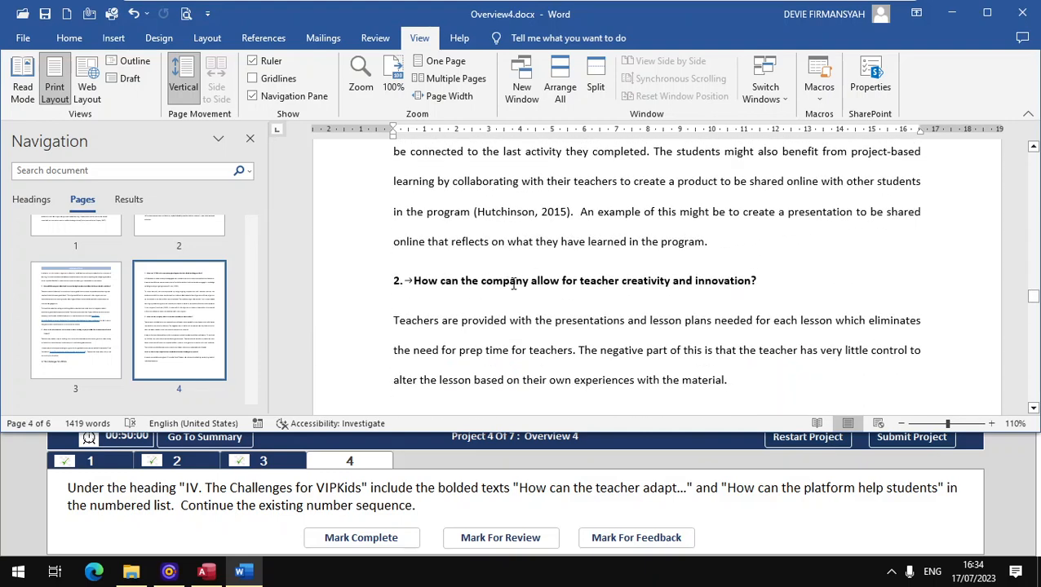
{"action": "scroll", "coordinate": [526, 284], "scroll_direction": "down", "scroll_amount": 8}
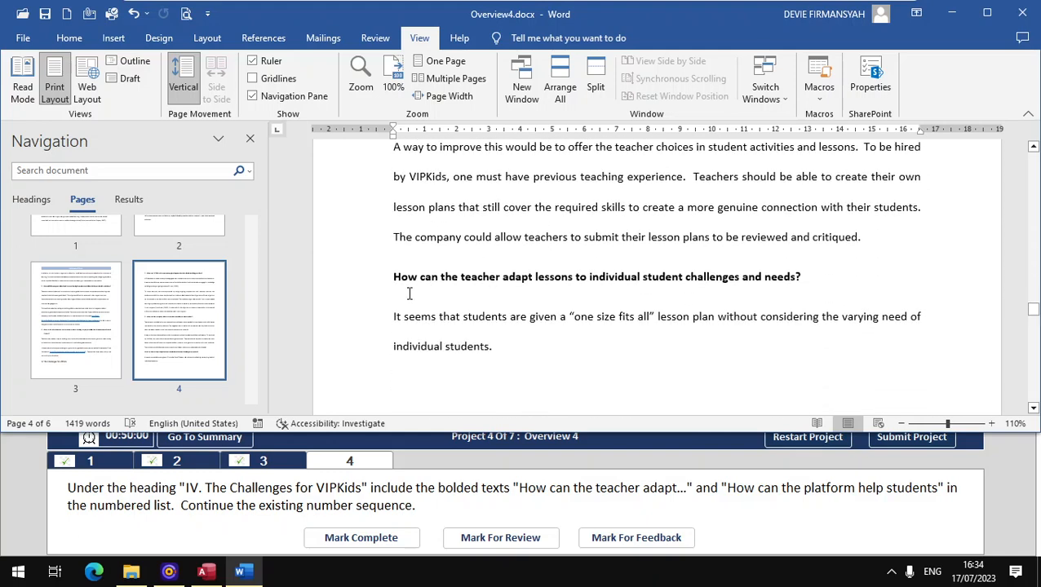
{"action": "scroll", "coordinate": [481, 283], "scroll_direction": "down", "scroll_amount": 10}
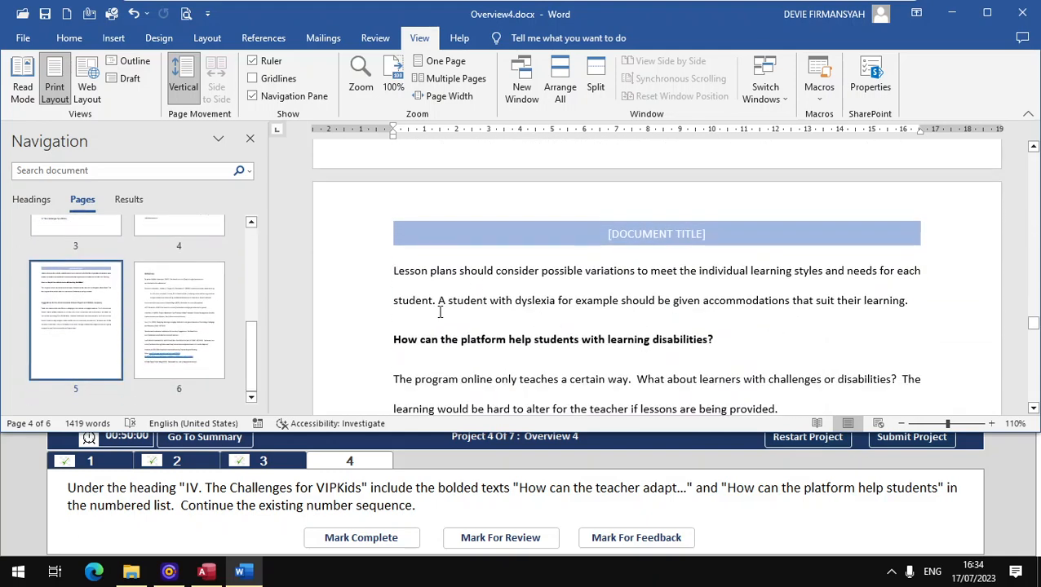
{"action": "scroll", "coordinate": [482, 345], "scroll_direction": "up", "scroll_amount": 8}
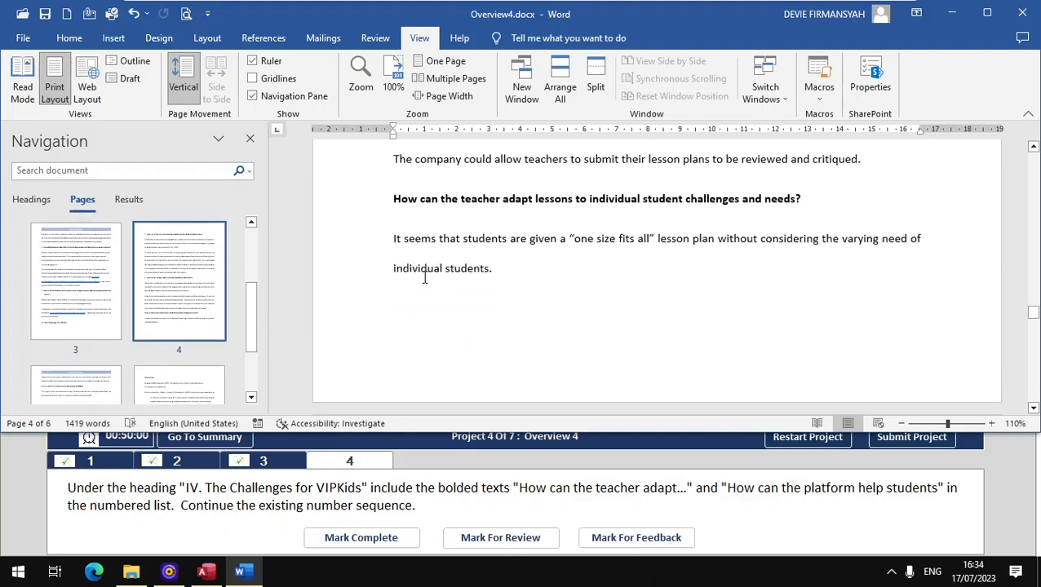
{"action": "scroll", "coordinate": [410, 237], "scroll_direction": "up", "scroll_amount": 5}
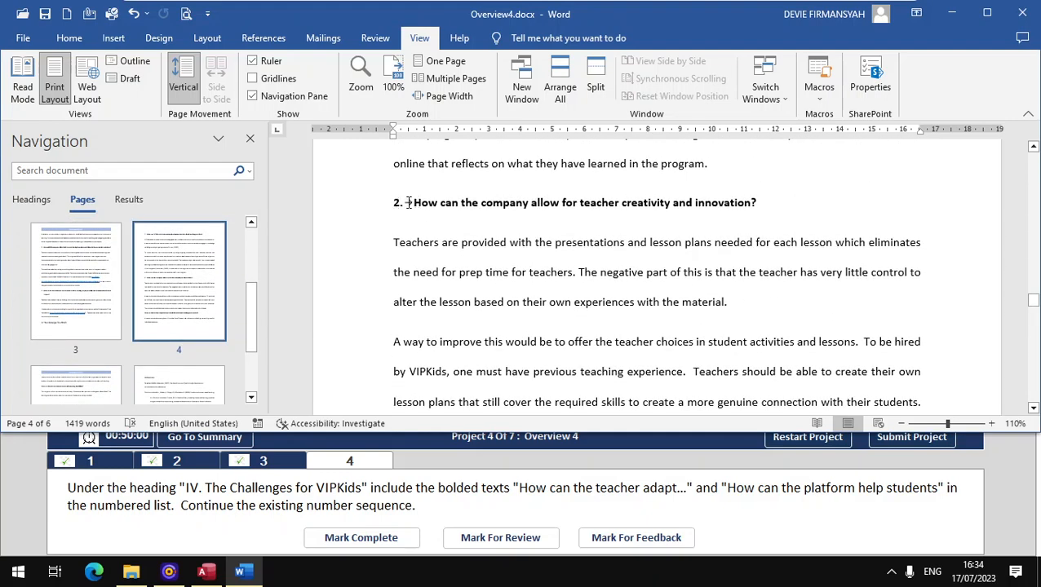
{"action": "scroll", "coordinate": [393, 327], "scroll_direction": "down", "scroll_amount": 3}
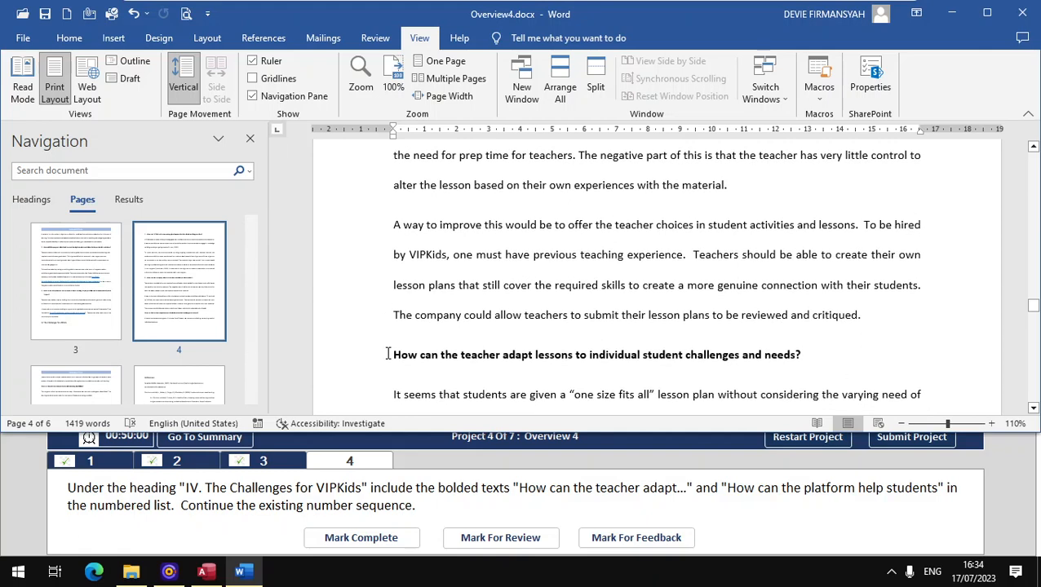
- Number the teacher-adapt question as item 3 using Continue Numbering
{"action": "left_click", "coordinate": [69, 38]}
{"action": "left_click", "coordinate": [333, 72]}
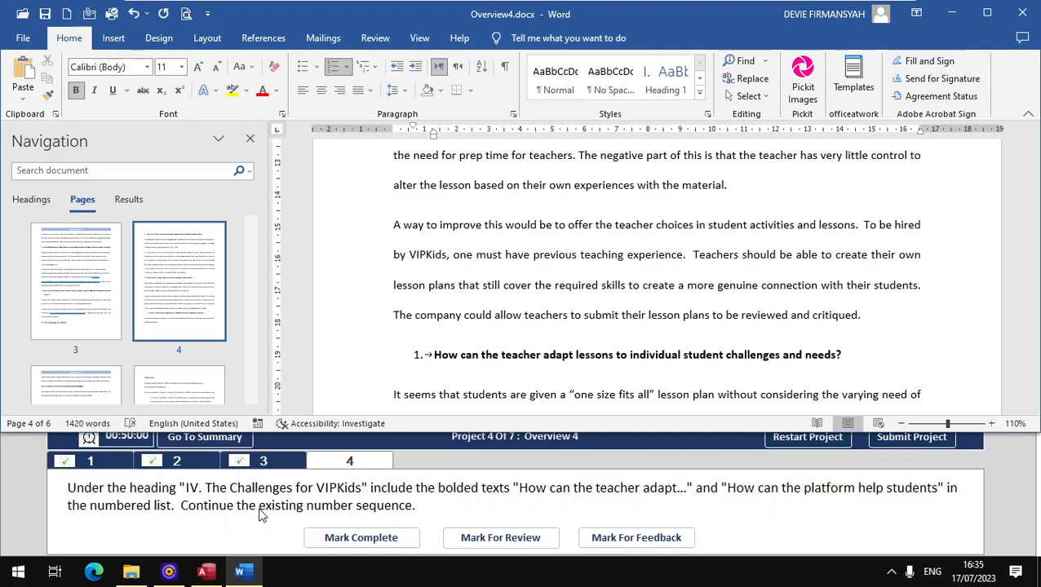
{"action": "right_click", "coordinate": [431, 355]}
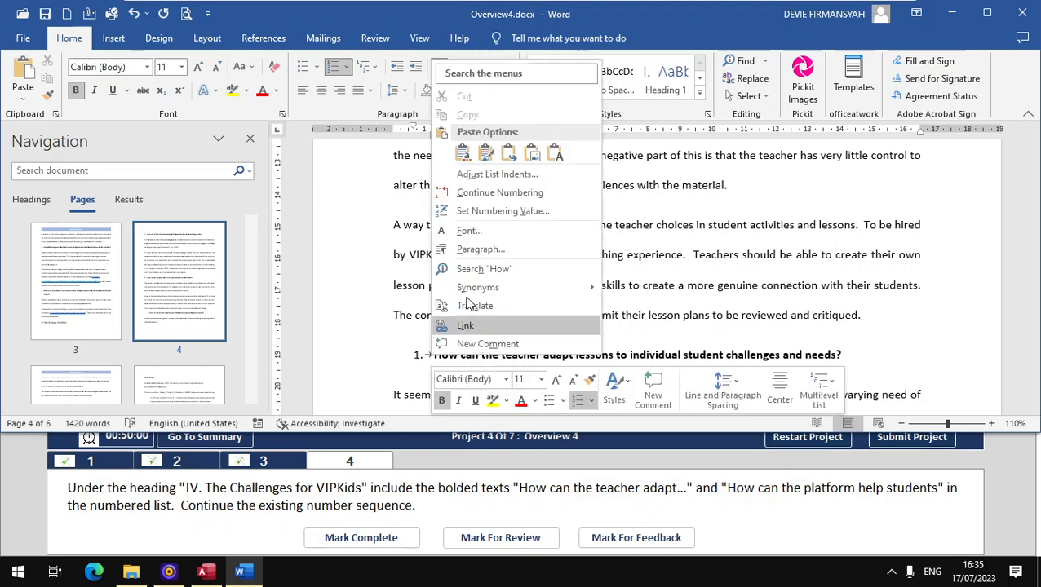
{"action": "left_click", "coordinate": [492, 193]}
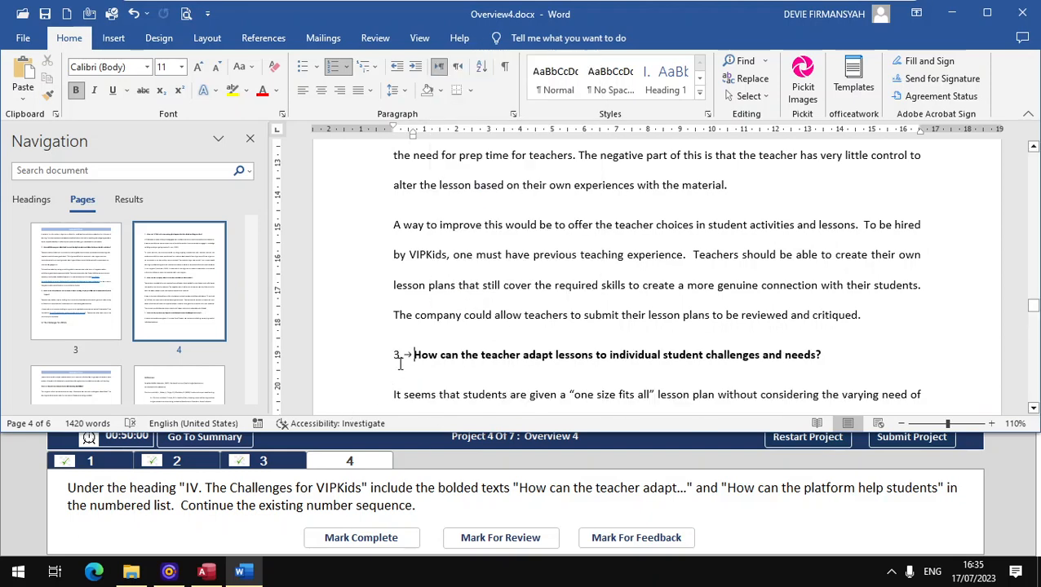
- Number the learning-disabilities question as item 4, mark complete and submit the project
{"action": "scroll", "coordinate": [400, 365], "scroll_direction": "down", "scroll_amount": 10}
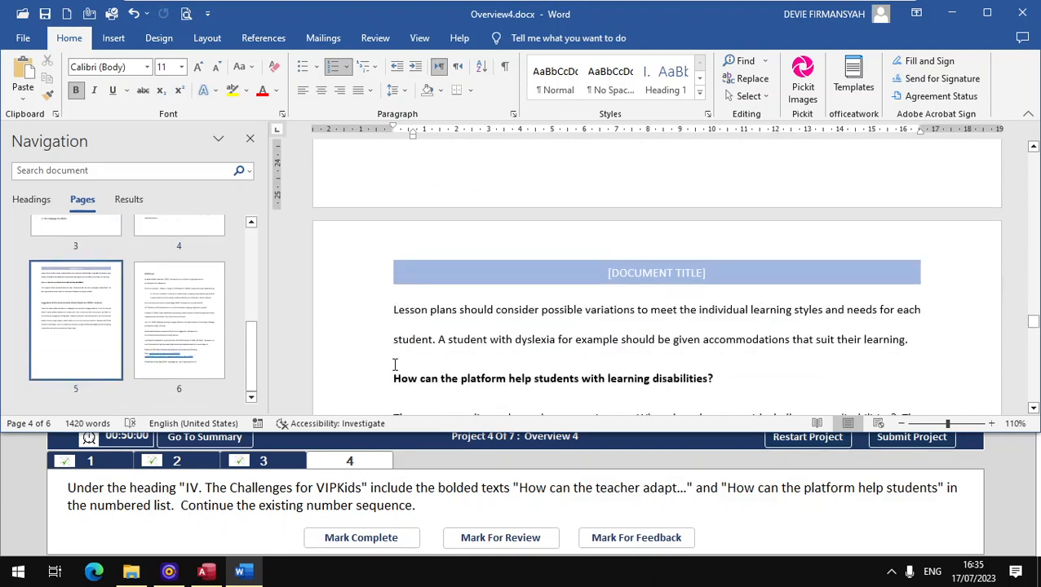
{"action": "left_click_drag", "start_coordinate": [427, 374], "coordinate": [713, 380]}
{"action": "left_click", "coordinate": [333, 67]}
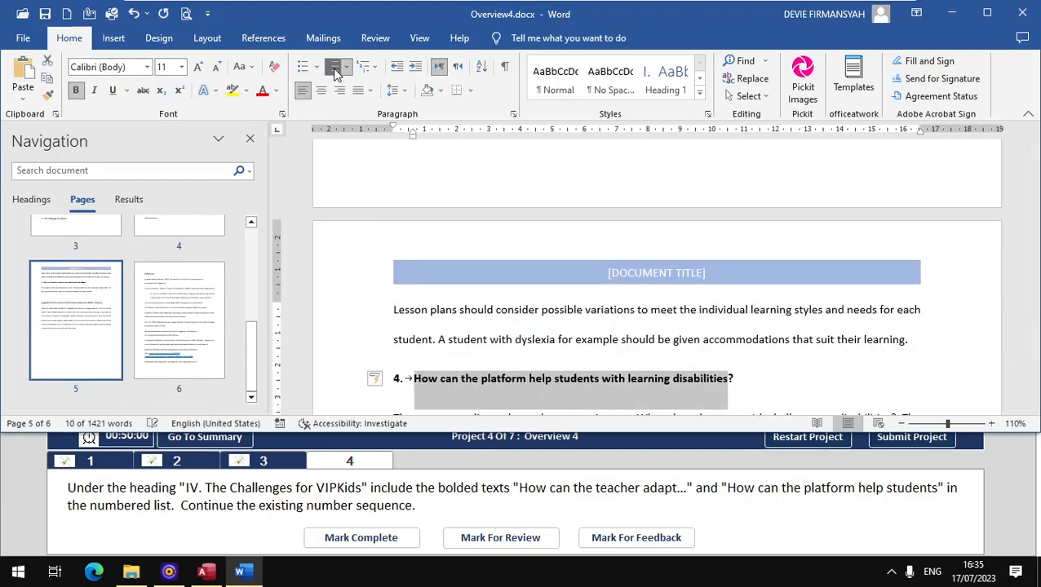
{"action": "scroll", "coordinate": [421, 307], "scroll_direction": "up", "scroll_amount": 8}
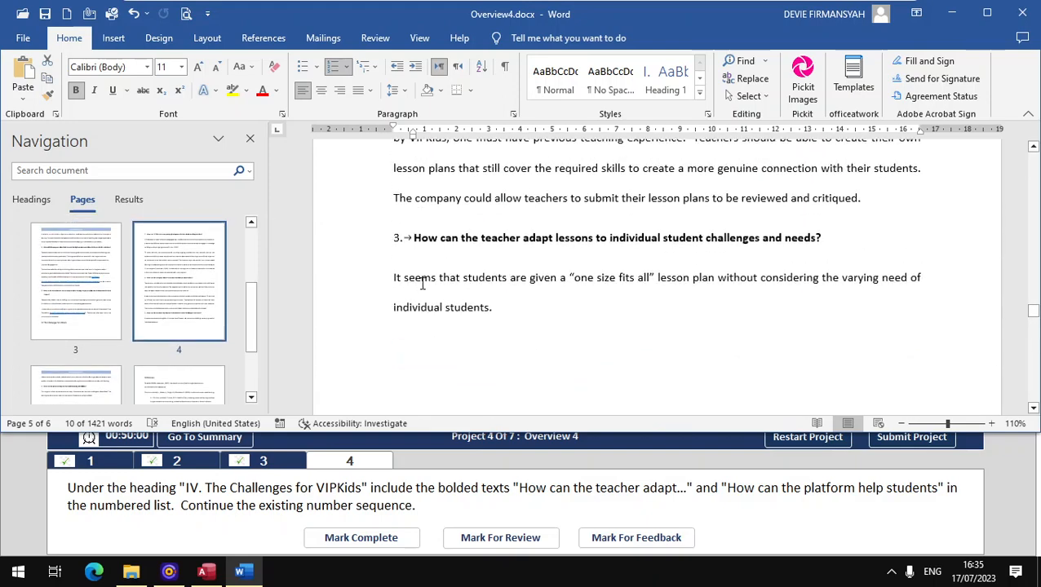
{"action": "scroll", "coordinate": [422, 258], "scroll_direction": "down", "scroll_amount": 3}
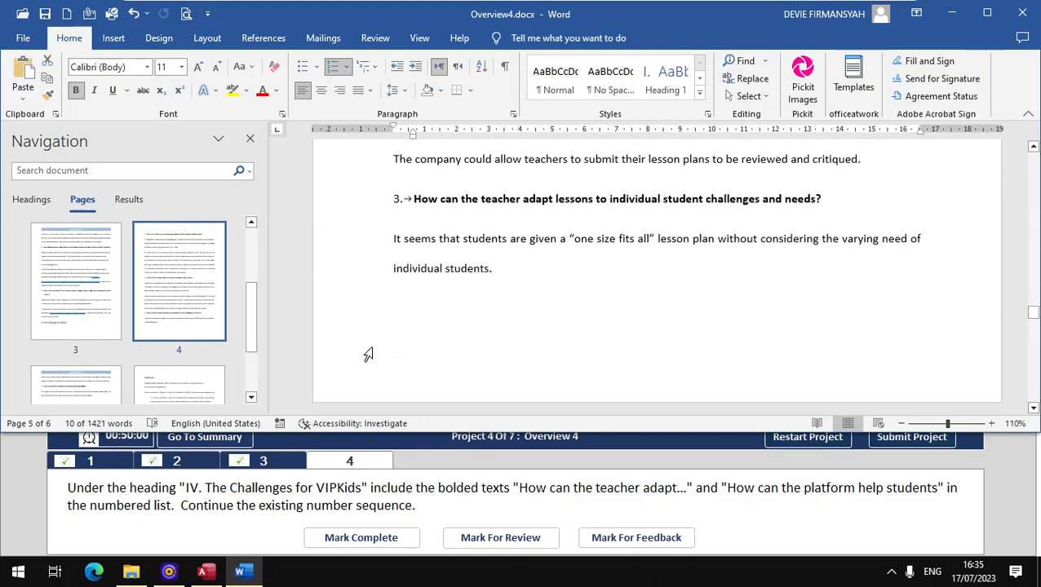
{"action": "left_click", "coordinate": [362, 537]}
{"action": "left_click", "coordinate": [899, 439]}
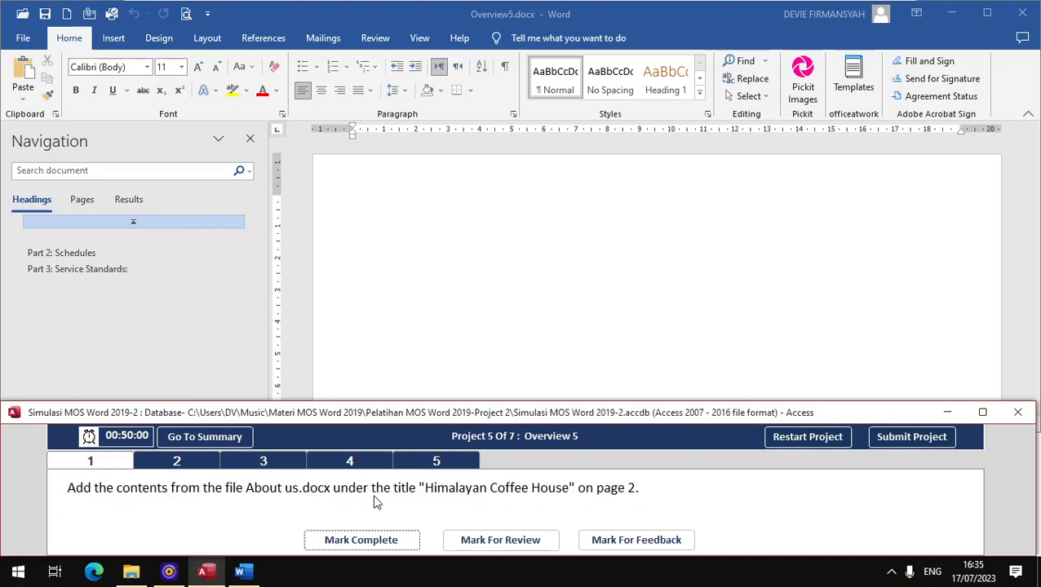
- Scroll past the Overview5 cover page to the 'Himalayan Coffee House' title on page 2
{"action": "scroll", "coordinate": [472, 269], "scroll_direction": "down", "scroll_amount": 4}
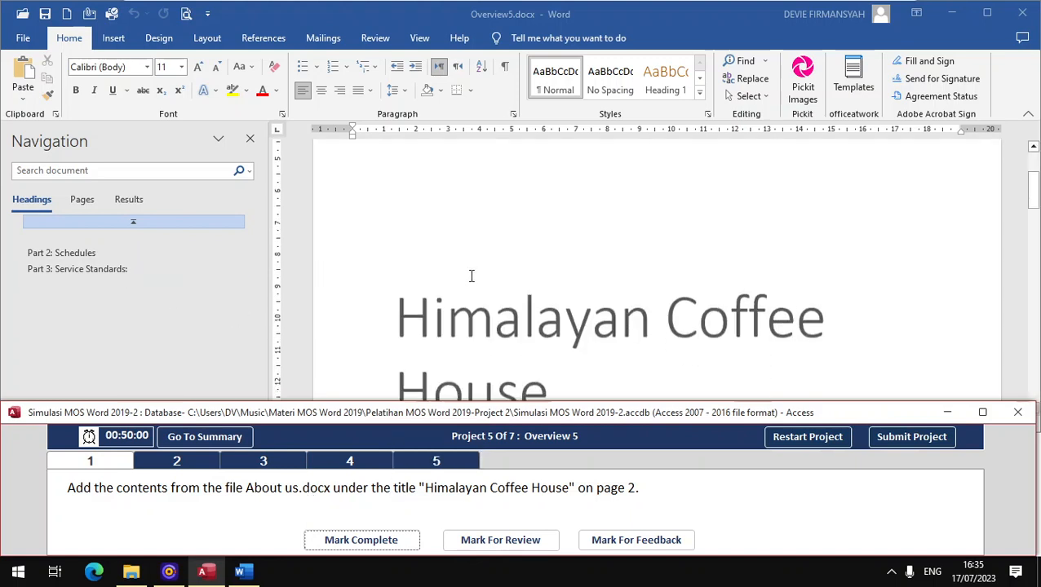
{"action": "scroll", "coordinate": [472, 276], "scroll_direction": "down", "scroll_amount": 3}
{"action": "scroll", "coordinate": [522, 286], "scroll_direction": "up", "scroll_amount": 1}
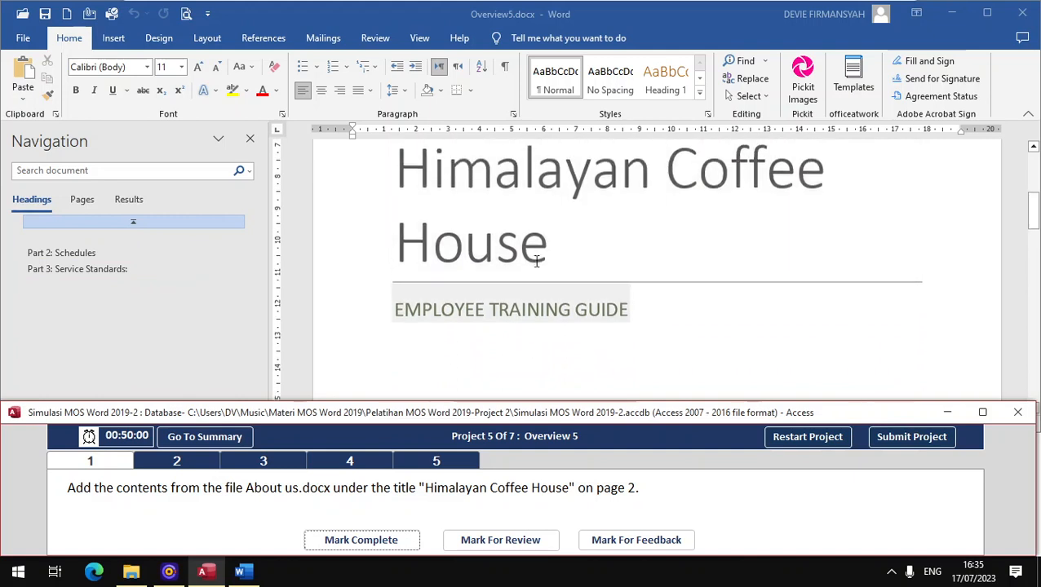
{"action": "scroll", "coordinate": [536, 263], "scroll_direction": "up", "scroll_amount": 1}
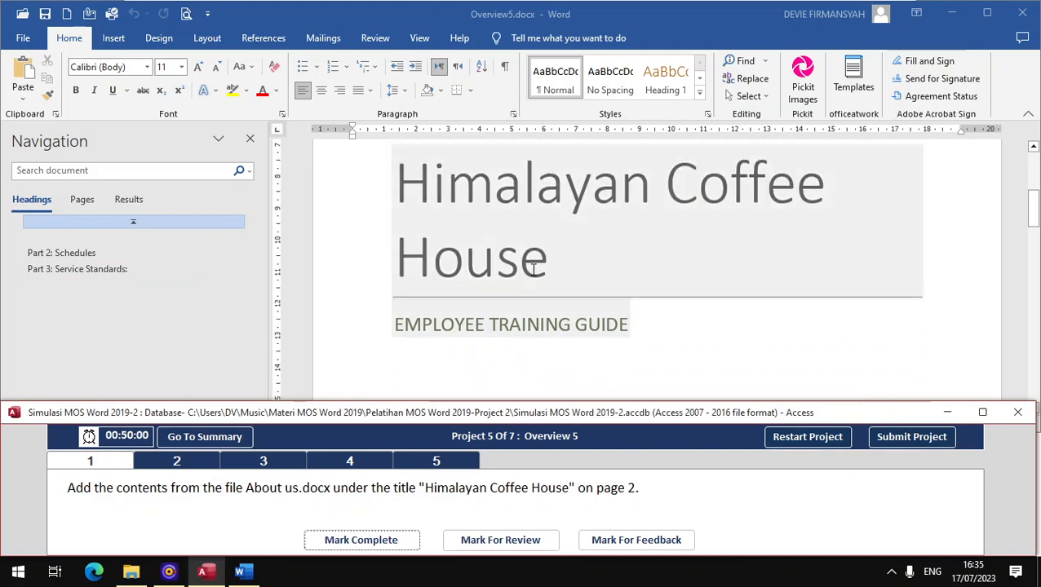
{"action": "scroll", "coordinate": [536, 269], "scroll_direction": "down", "scroll_amount": 1}
{"action": "scroll", "coordinate": [840, 253], "scroll_direction": "down", "scroll_amount": 8}
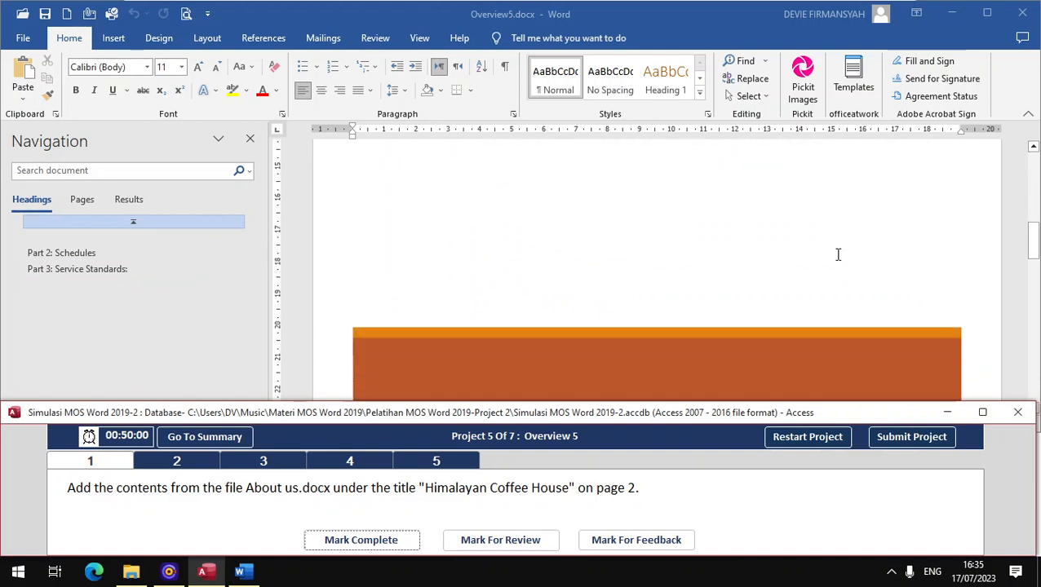
{"action": "scroll", "coordinate": [826, 256], "scroll_direction": "down", "scroll_amount": 5}
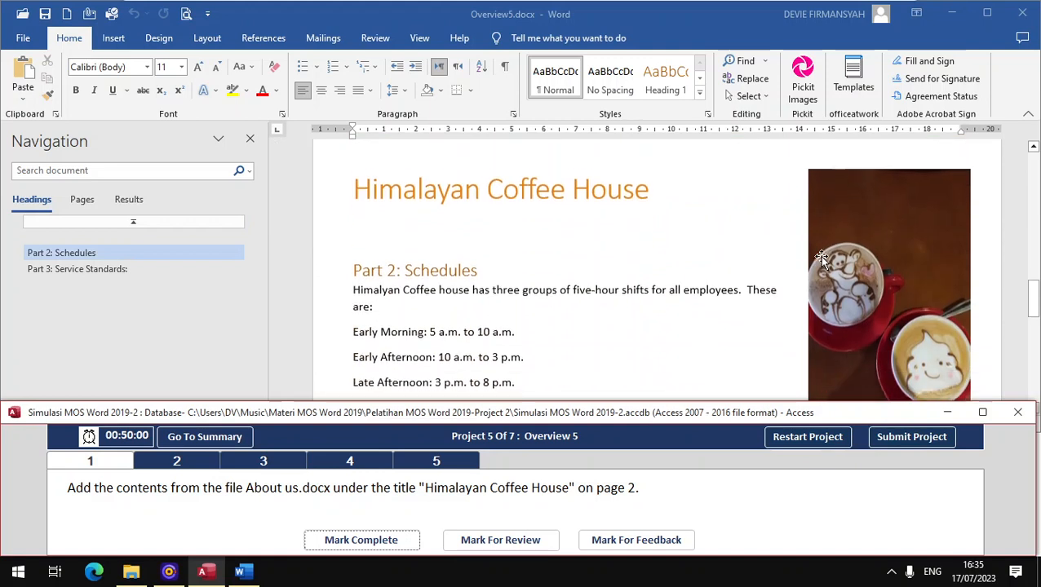
- Insert the text of About us.docx from the Pelatihan MOS Word 2019-Project 2 folder under the title, then mark complete
{"action": "left_click", "coordinate": [659, 192]}
{"action": "left_click", "coordinate": [434, 202]}
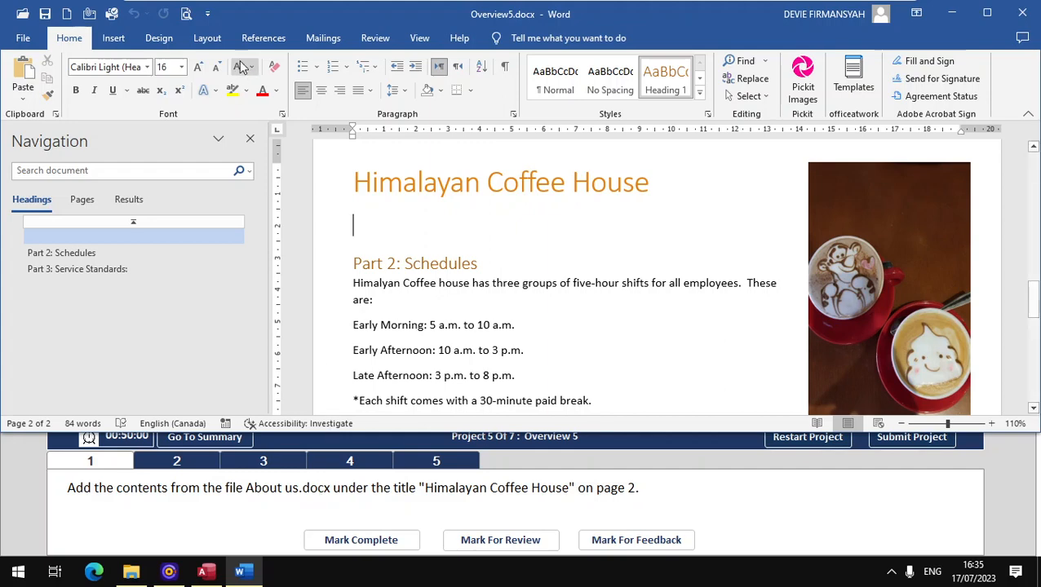
{"action": "left_click", "coordinate": [113, 38]}
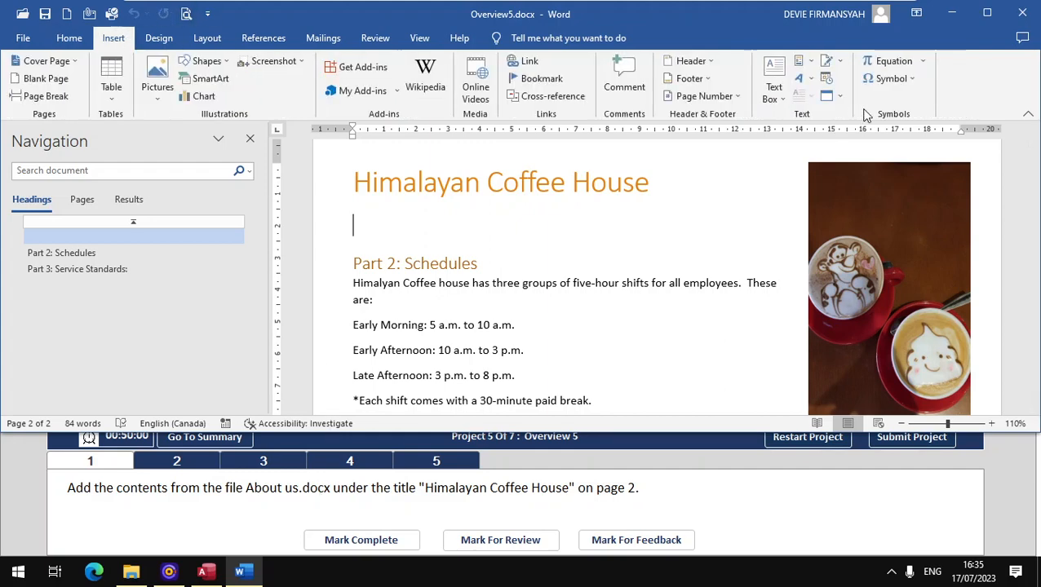
{"action": "left_click", "coordinate": [839, 96]}
{"action": "left_click", "coordinate": [851, 135]}
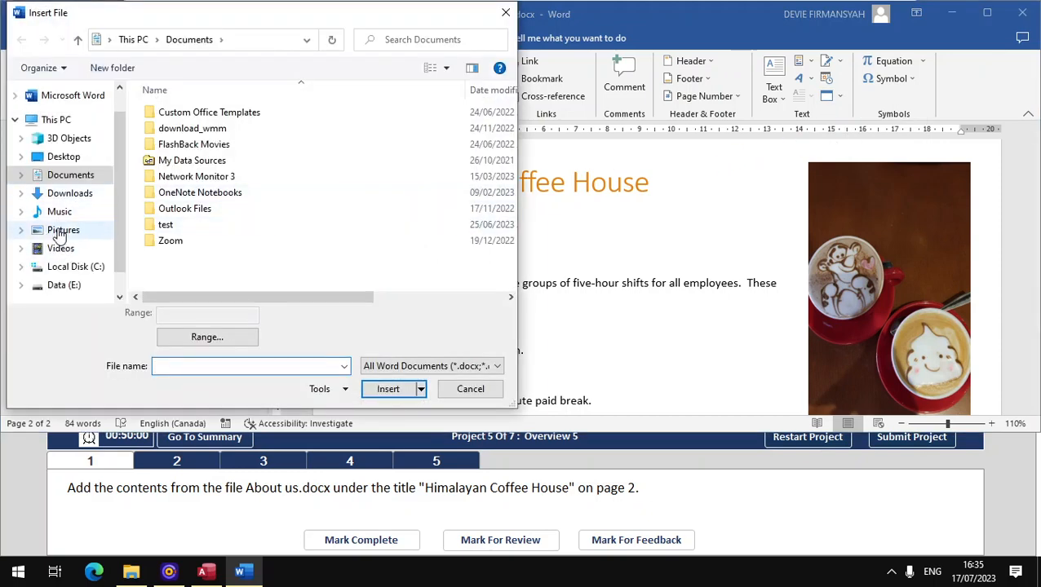
{"action": "left_click", "coordinate": [33, 213]}
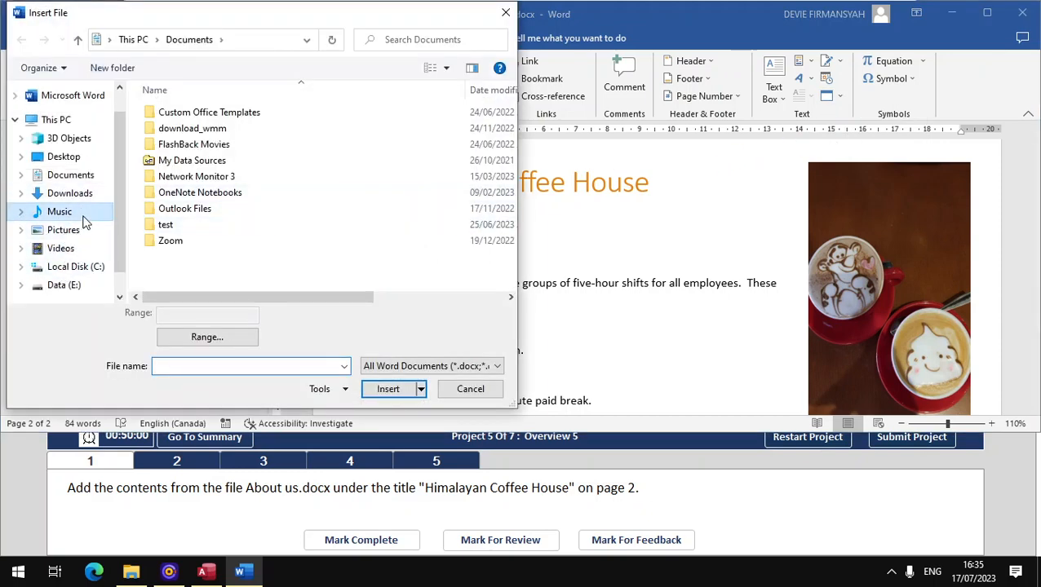
{"action": "double_click", "coordinate": [184, 113]}
{"action": "double_click", "coordinate": [236, 131]}
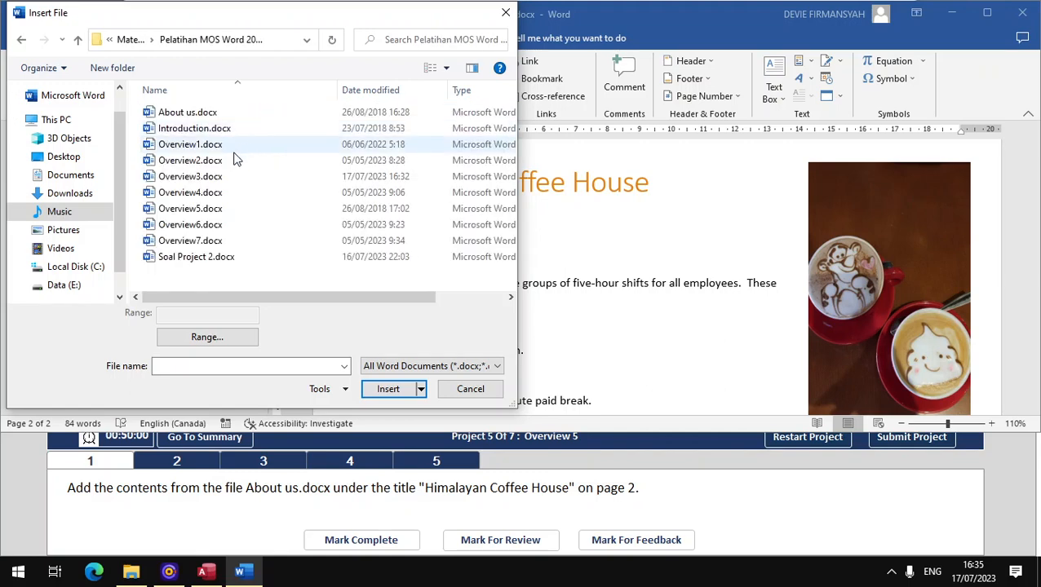
{"action": "left_click", "coordinate": [205, 114]}
{"action": "left_click", "coordinate": [388, 390]}
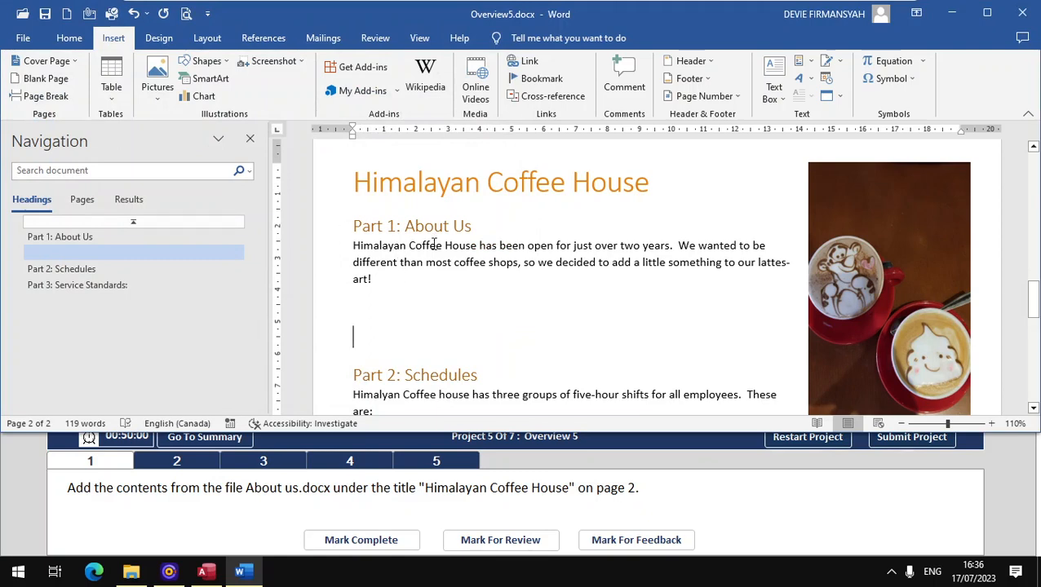
{"action": "left_click", "coordinate": [399, 543]}
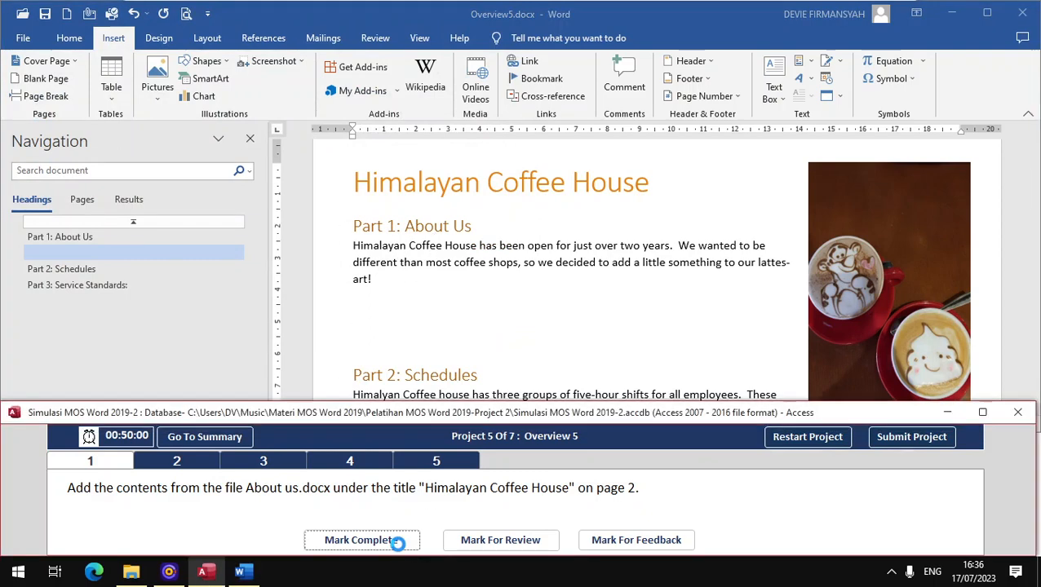
{"action": "left_click", "coordinate": [205, 463]}
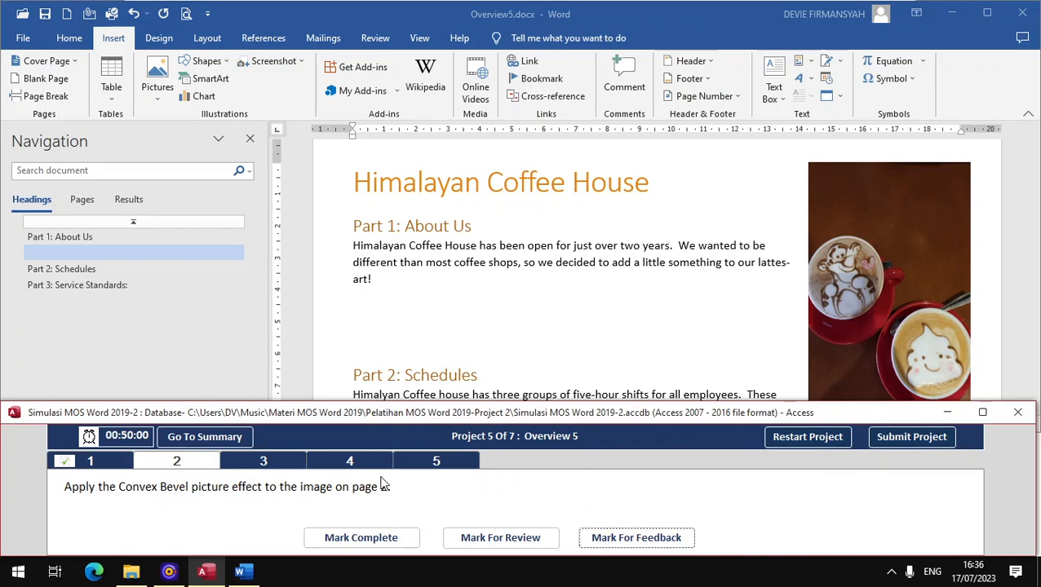
- Apply the Convex bevel effect to the latte-art coffee photo and mark the task complete
{"action": "left_click", "coordinate": [275, 260]}
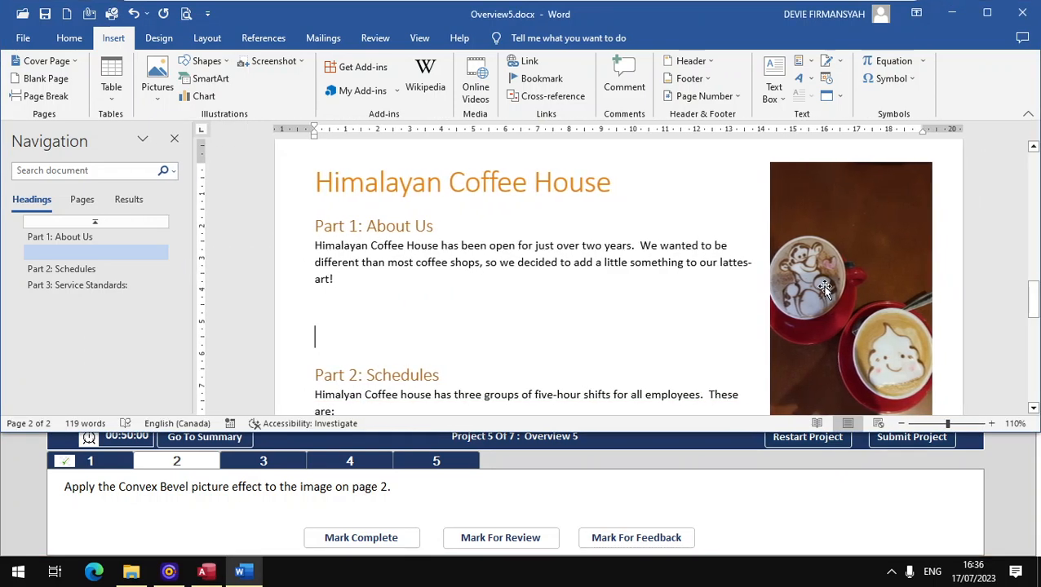
{"action": "left_click", "coordinate": [815, 262]}
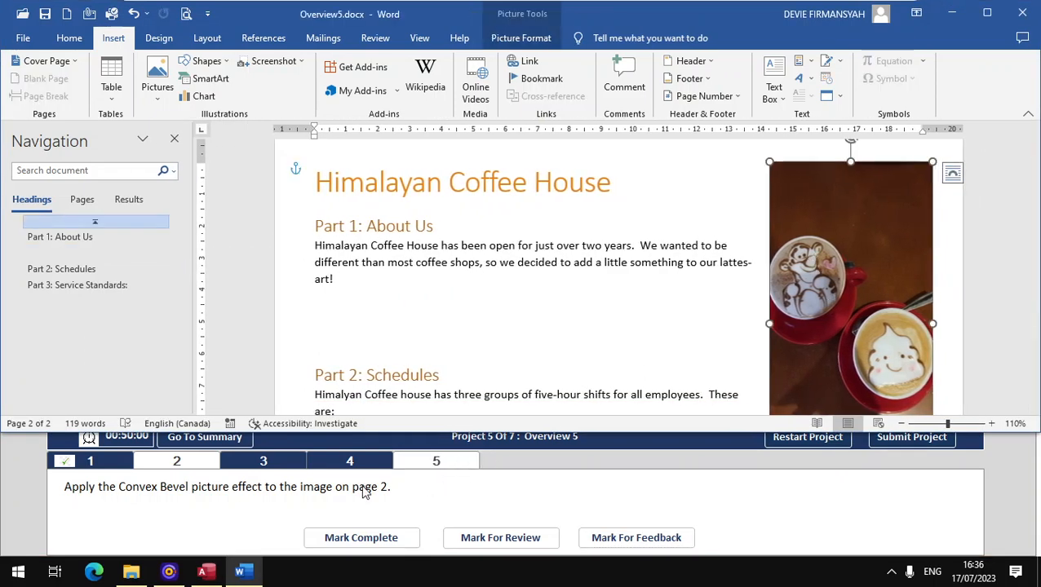
{"action": "left_click", "coordinate": [530, 45]}
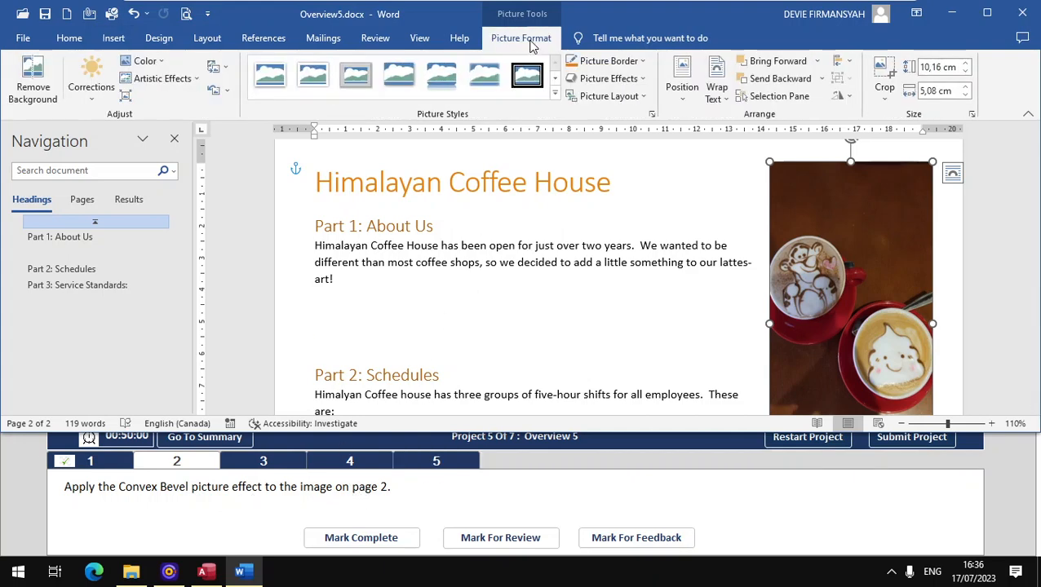
{"action": "left_click", "coordinate": [641, 80]}
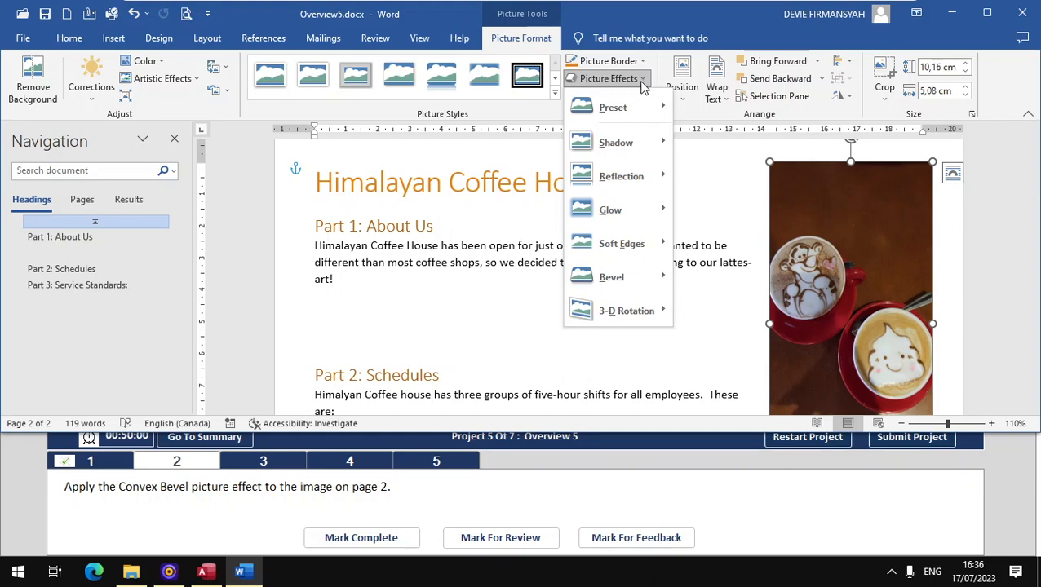
{"action": "mouse_move", "coordinate": [613, 279]}
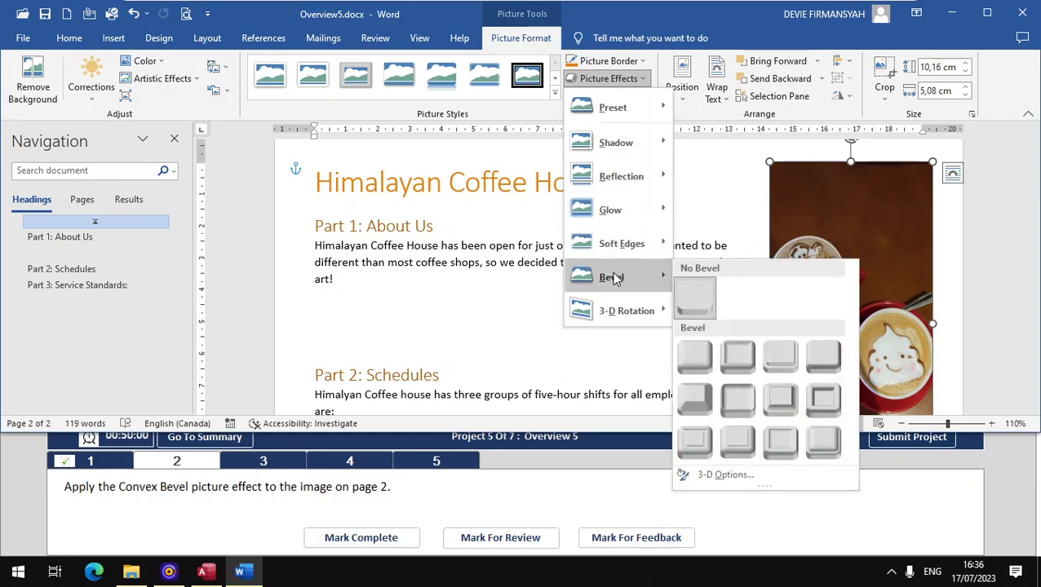
{"action": "left_click", "coordinate": [772, 407]}
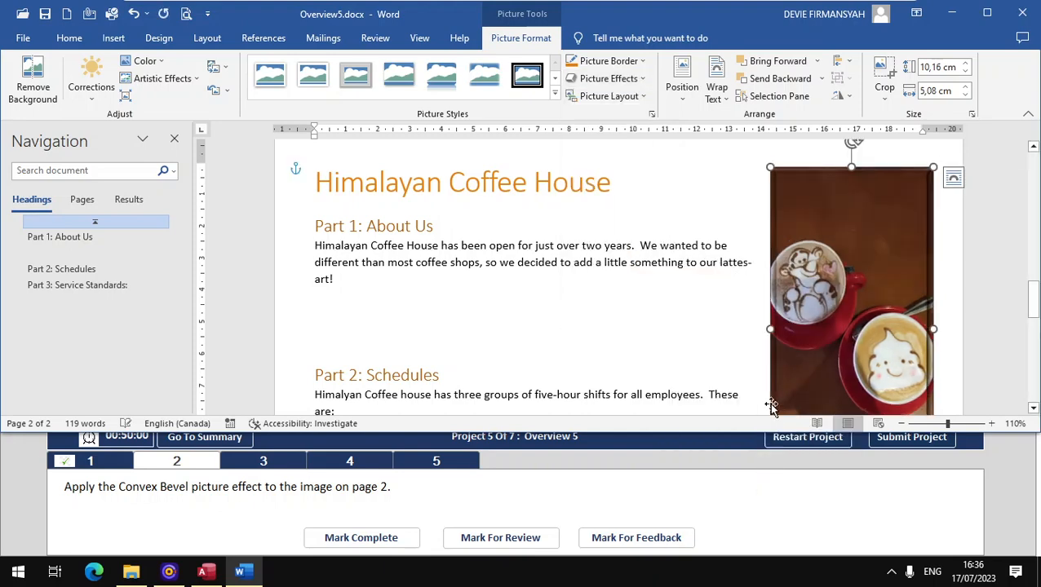
{"action": "left_click", "coordinate": [399, 539]}
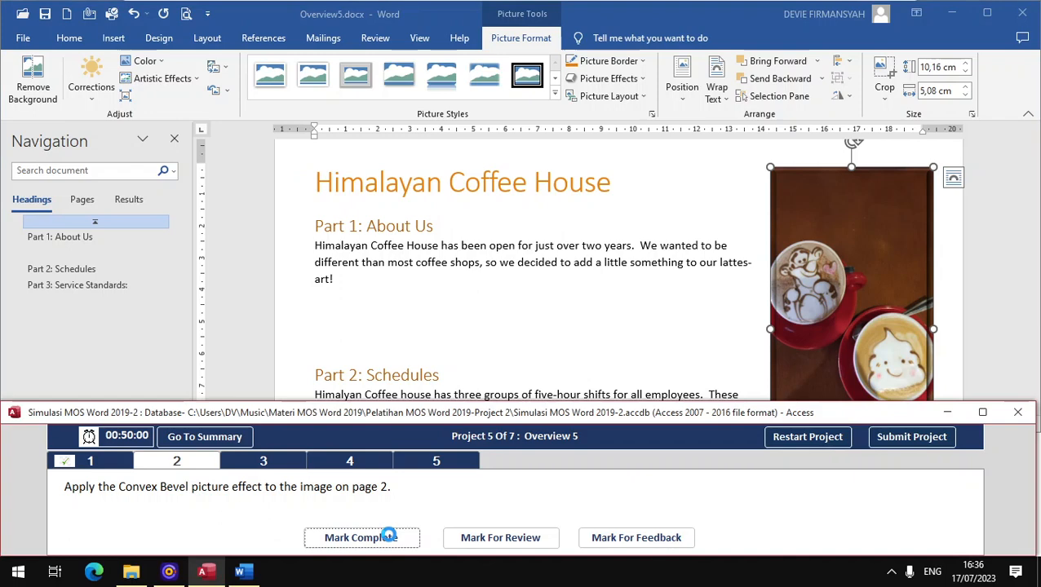
- Open task 3 and place the cursor below the Service Standards SmartArt
{"action": "left_click", "coordinate": [264, 462]}
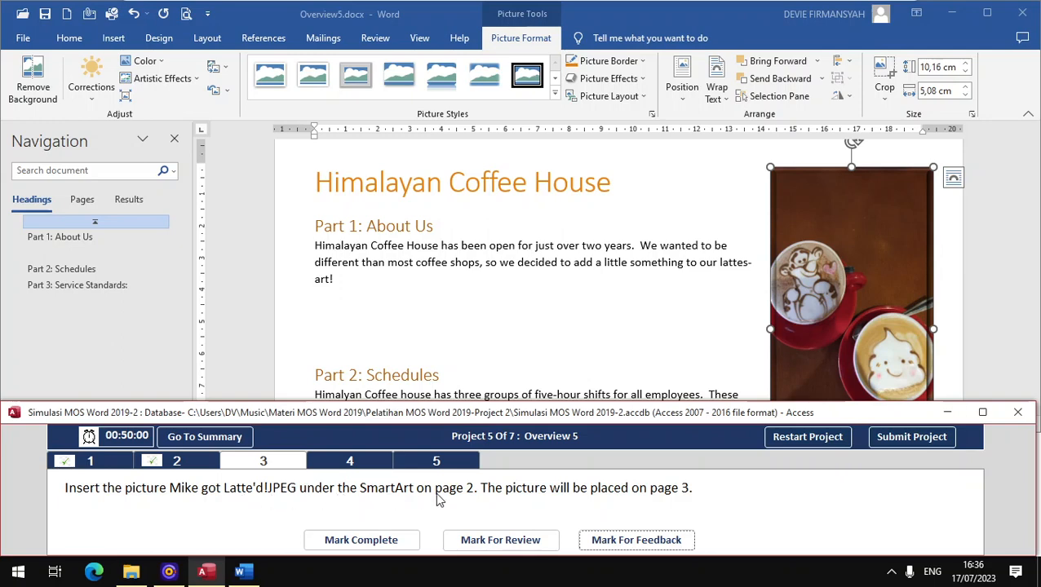
{"action": "scroll", "coordinate": [513, 235], "scroll_direction": "down", "scroll_amount": 10}
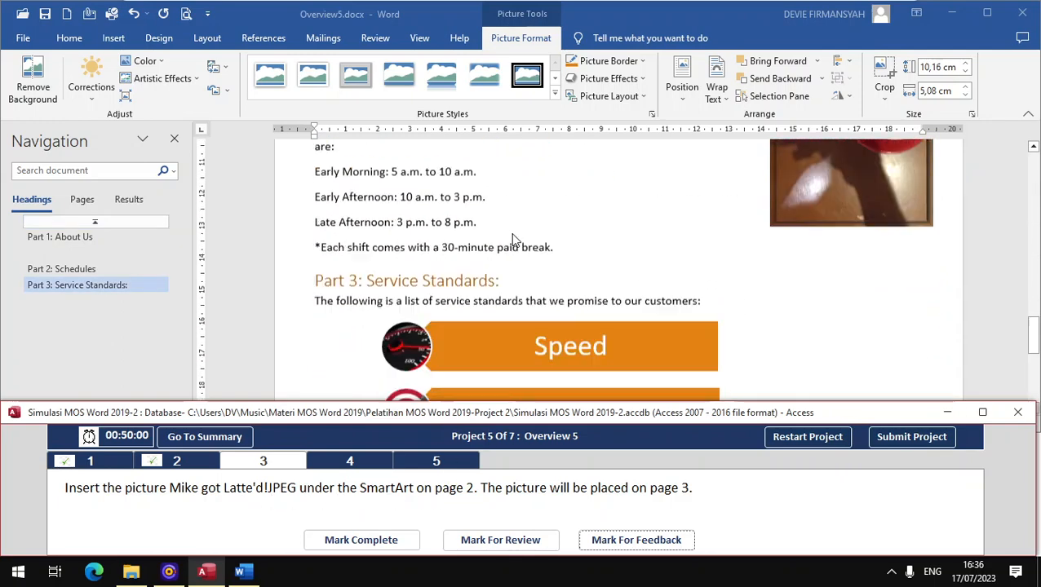
{"action": "scroll", "coordinate": [504, 203], "scroll_direction": "down", "scroll_amount": 1}
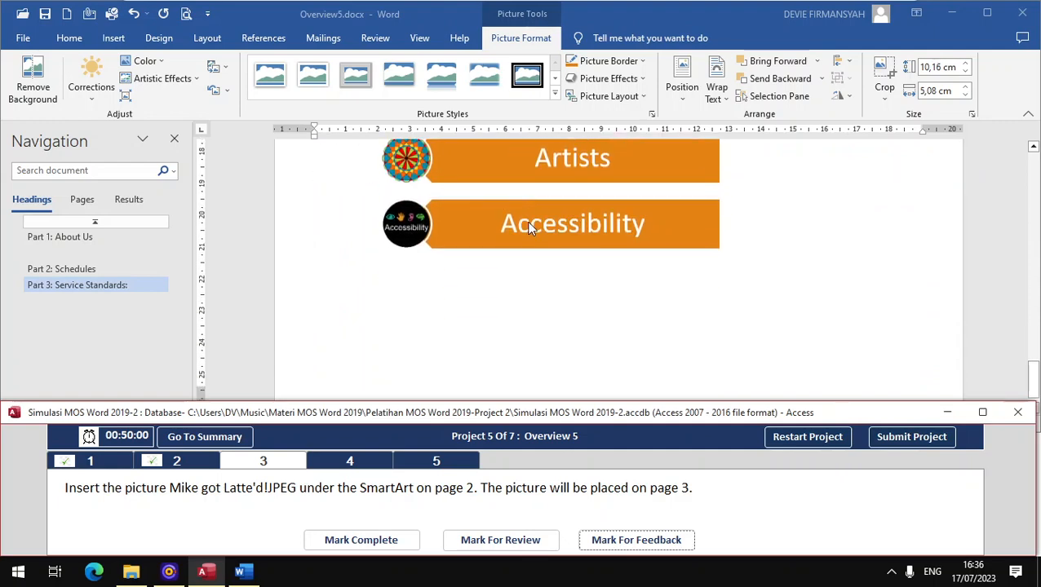
{"action": "left_click", "coordinate": [504, 296]}
{"action": "left_click", "coordinate": [437, 300]}
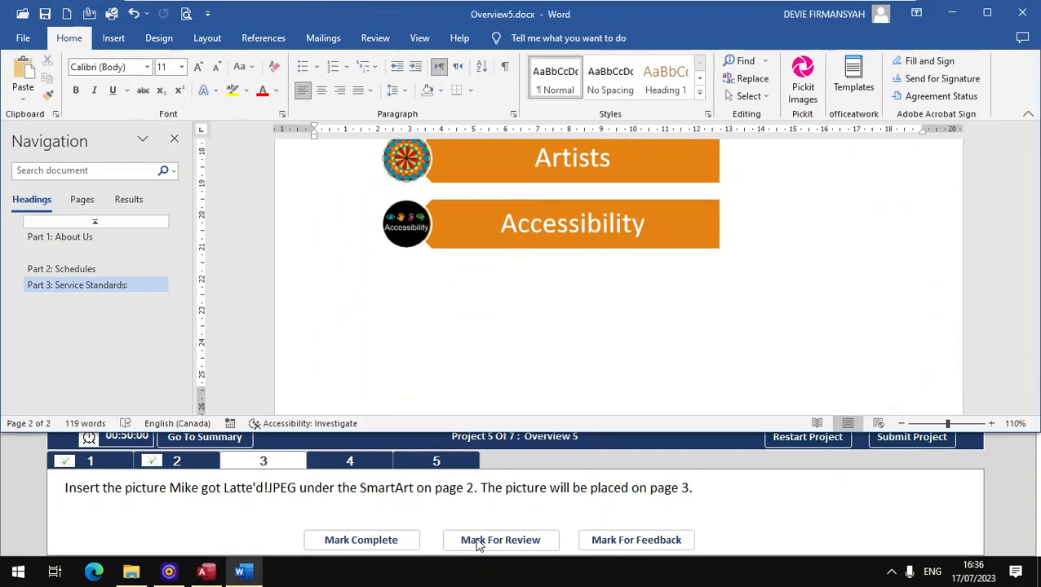
- Insert Mike got Latte_d.jpg from the Project 2 folder onto page 3 and mark the task complete
{"action": "left_click", "coordinate": [118, 41]}
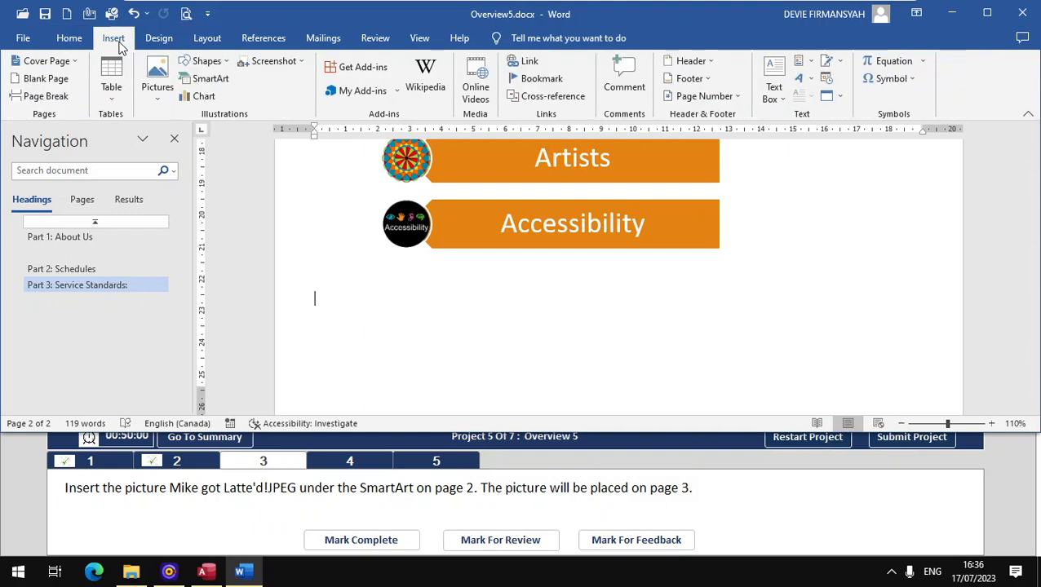
{"action": "left_click", "coordinate": [157, 82]}
{"action": "left_click", "coordinate": [184, 136]}
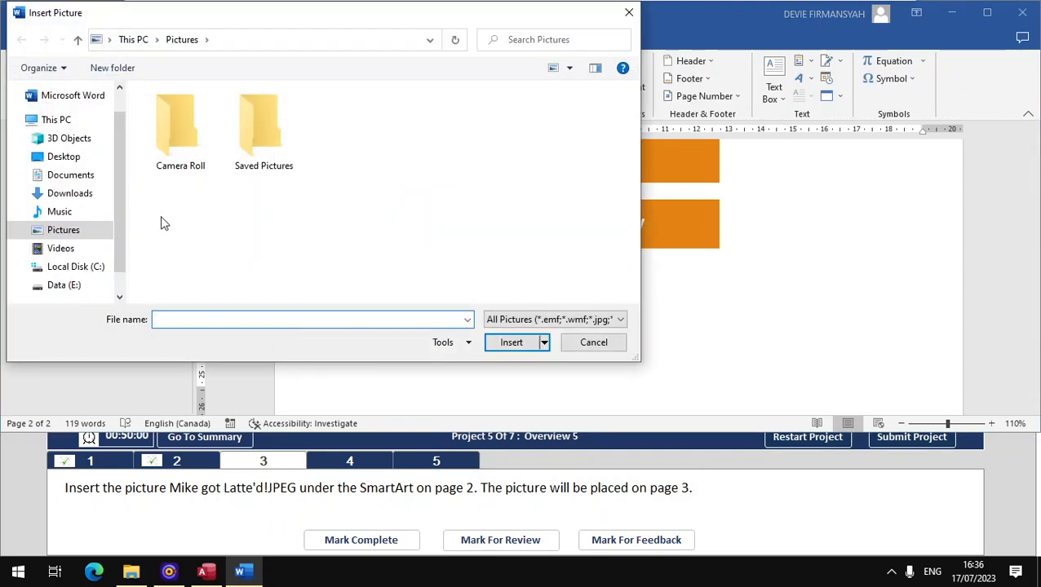
{"action": "left_click", "coordinate": [73, 213]}
{"action": "double_click", "coordinate": [205, 112]}
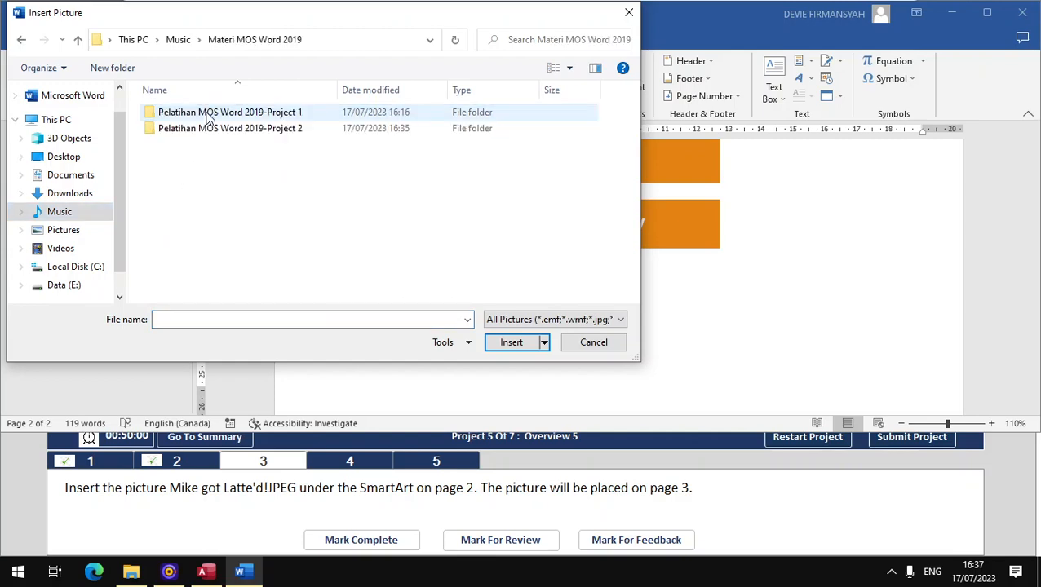
{"action": "double_click", "coordinate": [217, 130]}
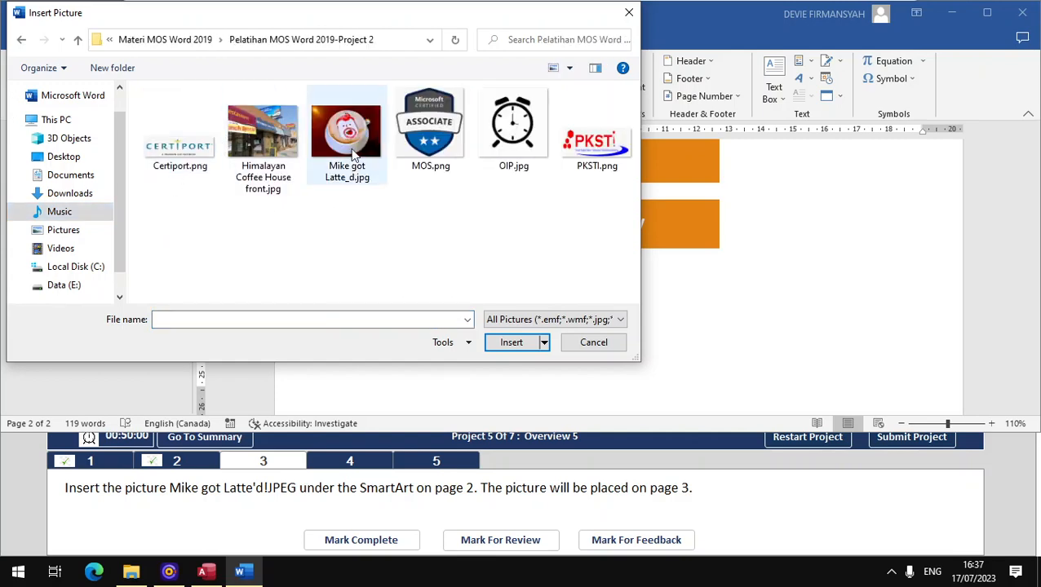
{"action": "left_click", "coordinate": [339, 190]}
{"action": "left_click", "coordinate": [511, 342]}
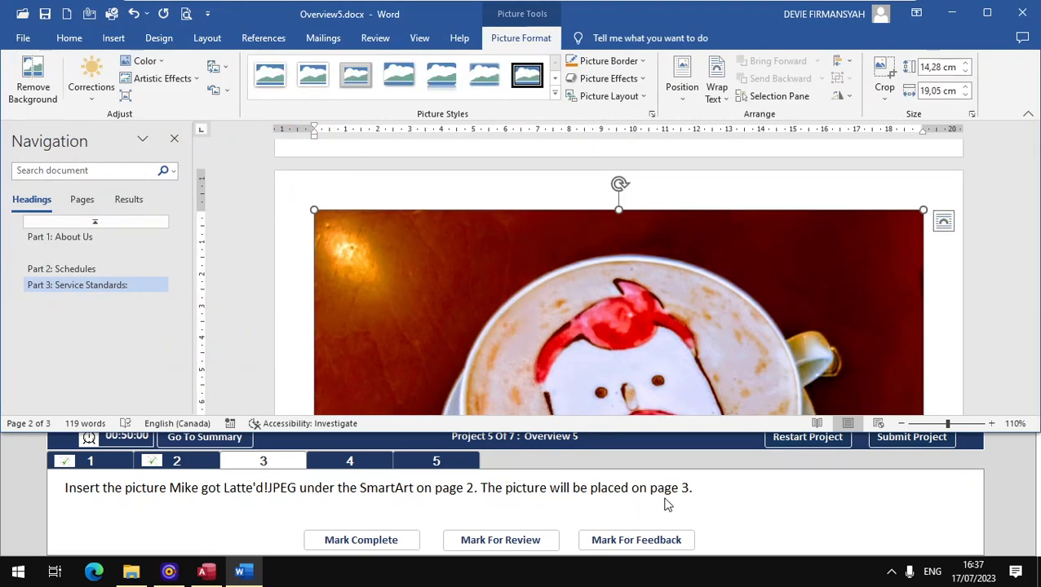
{"action": "scroll", "coordinate": [621, 317], "scroll_direction": "down", "scroll_amount": 10}
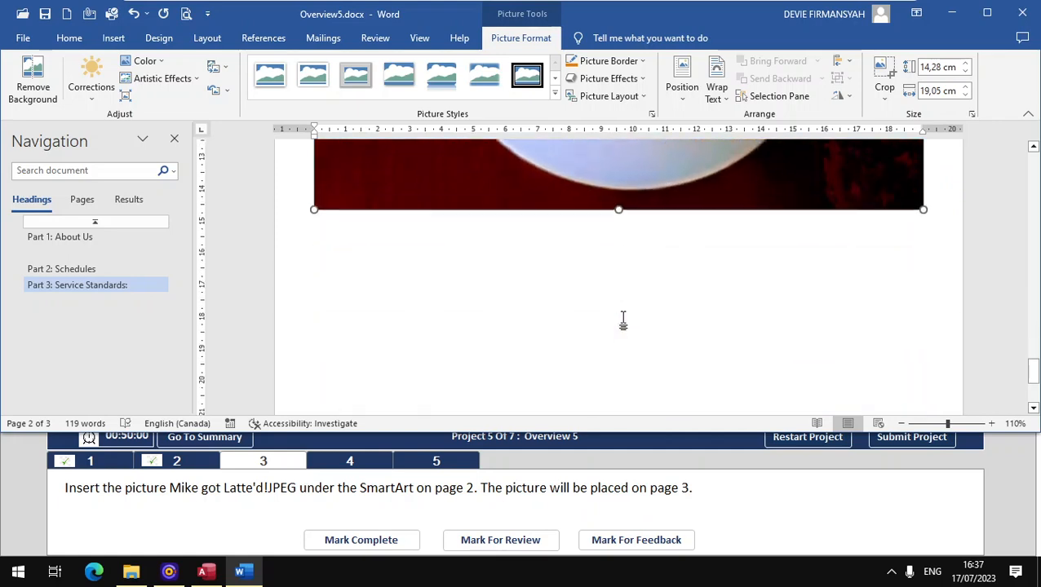
{"action": "scroll", "coordinate": [516, 337], "scroll_direction": "up", "scroll_amount": 8}
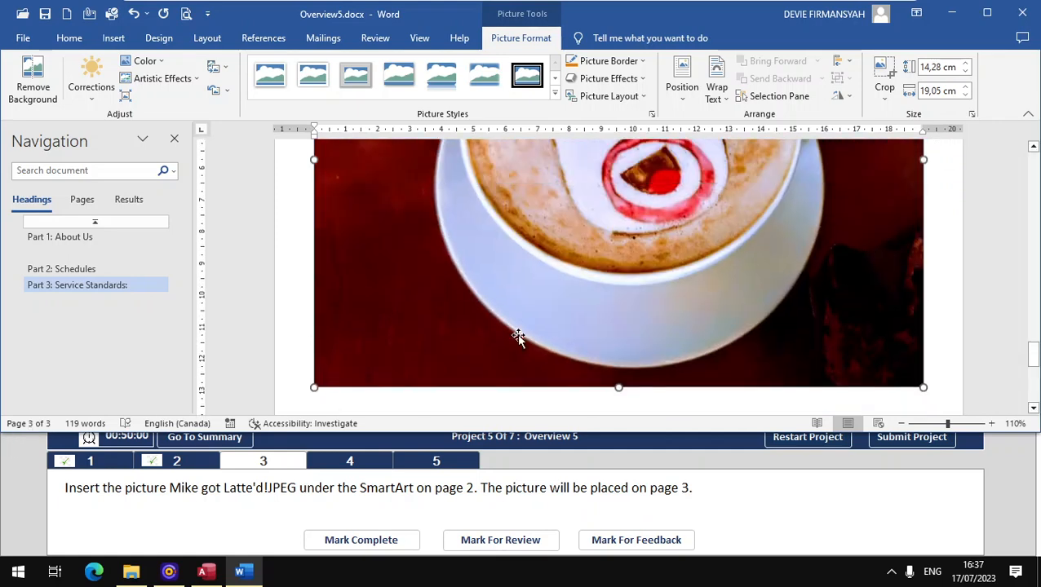
{"action": "scroll", "coordinate": [517, 334], "scroll_direction": "up", "scroll_amount": 10}
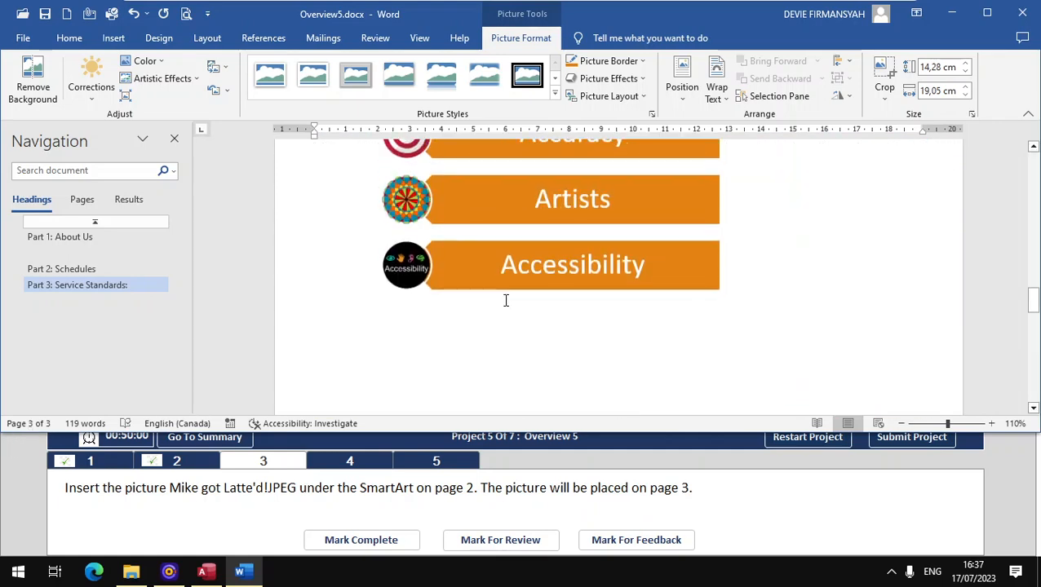
{"action": "left_click", "coordinate": [366, 540]}
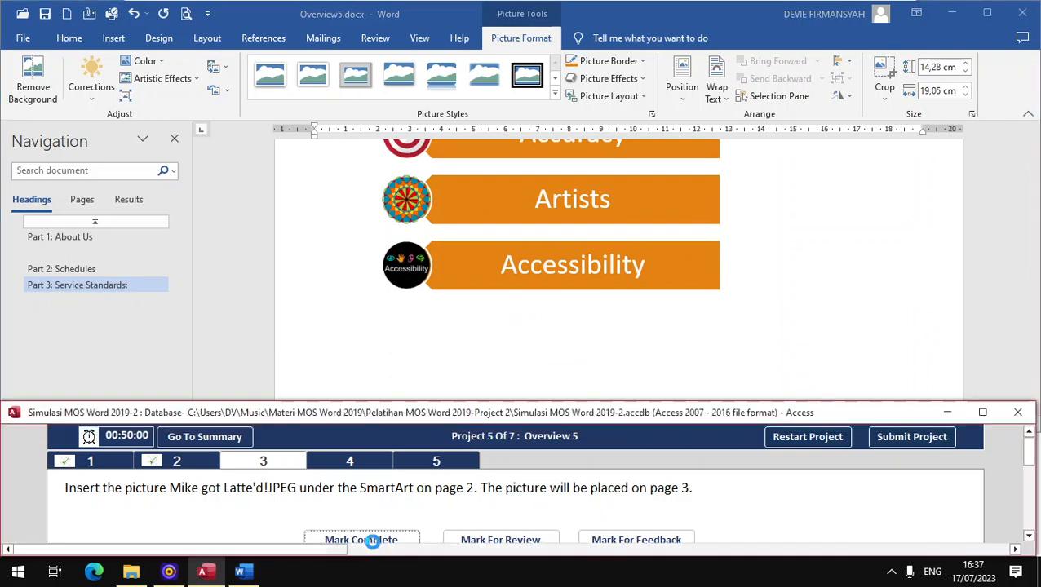
{"action": "left_click", "coordinate": [368, 471]}
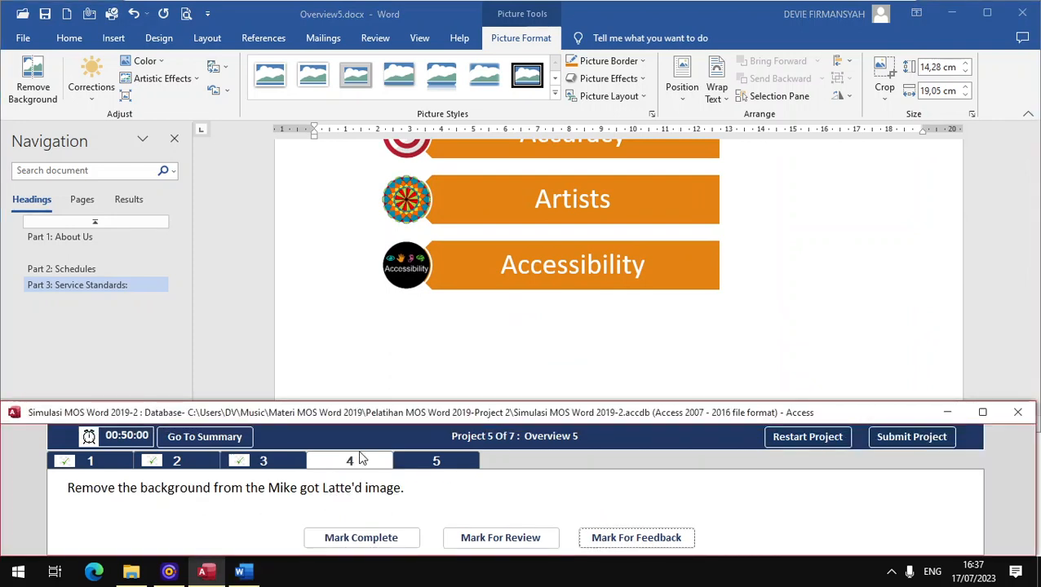
- Select the latte picture and start Remove Background on it
{"action": "scroll", "coordinate": [375, 372], "scroll_direction": "down", "scroll_amount": 5}
{"action": "left_click", "coordinate": [370, 316]}
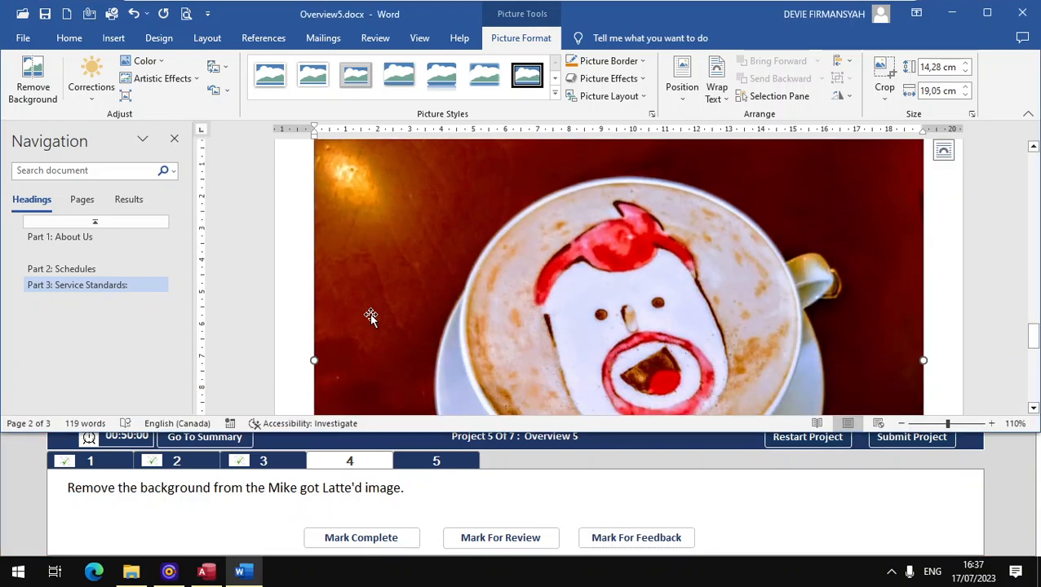
{"action": "scroll", "coordinate": [376, 283], "scroll_direction": "down", "scroll_amount": 1}
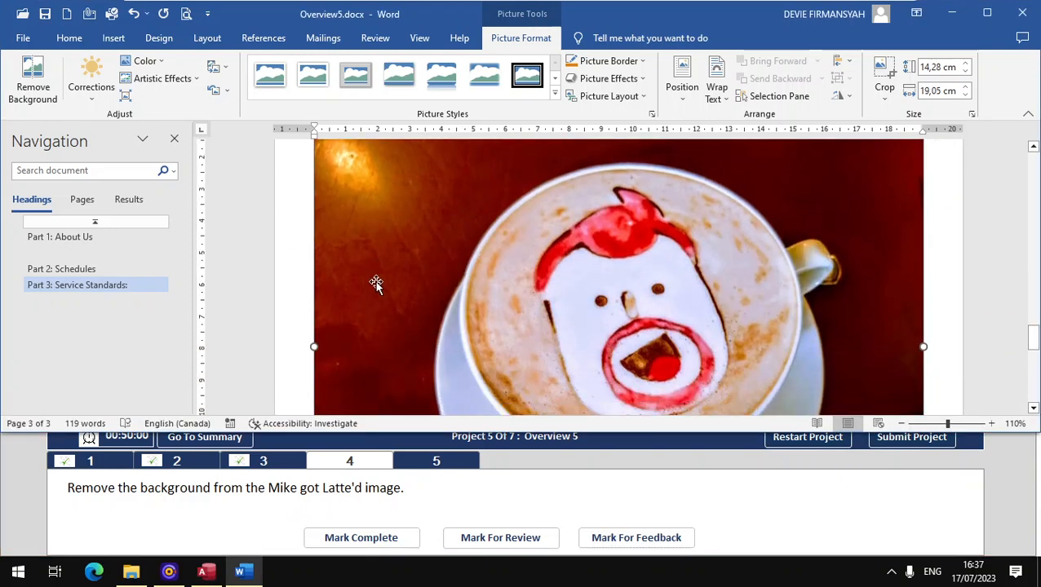
{"action": "scroll", "coordinate": [377, 283], "scroll_direction": "down", "scroll_amount": 1}
{"action": "scroll", "coordinate": [357, 369], "scroll_direction": "down", "scroll_amount": 1}
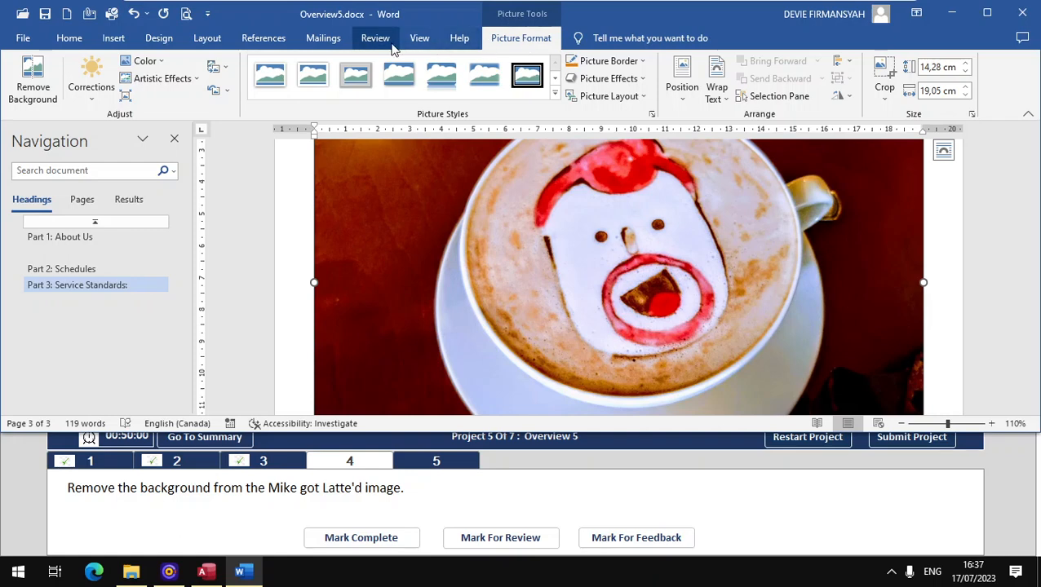
{"action": "left_click", "coordinate": [35, 86]}
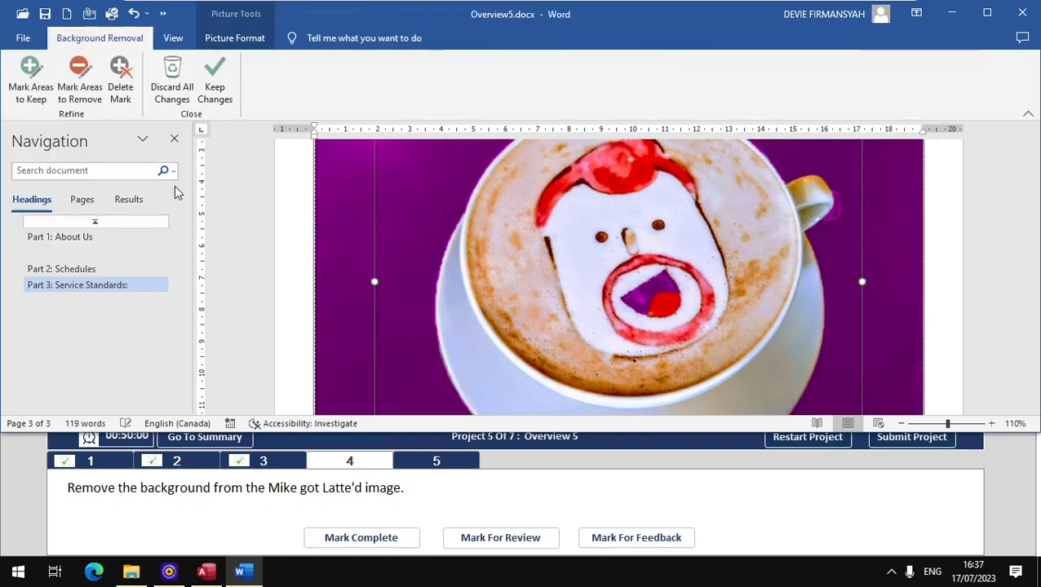
{"action": "scroll", "coordinate": [282, 264], "scroll_direction": "down", "scroll_amount": 3}
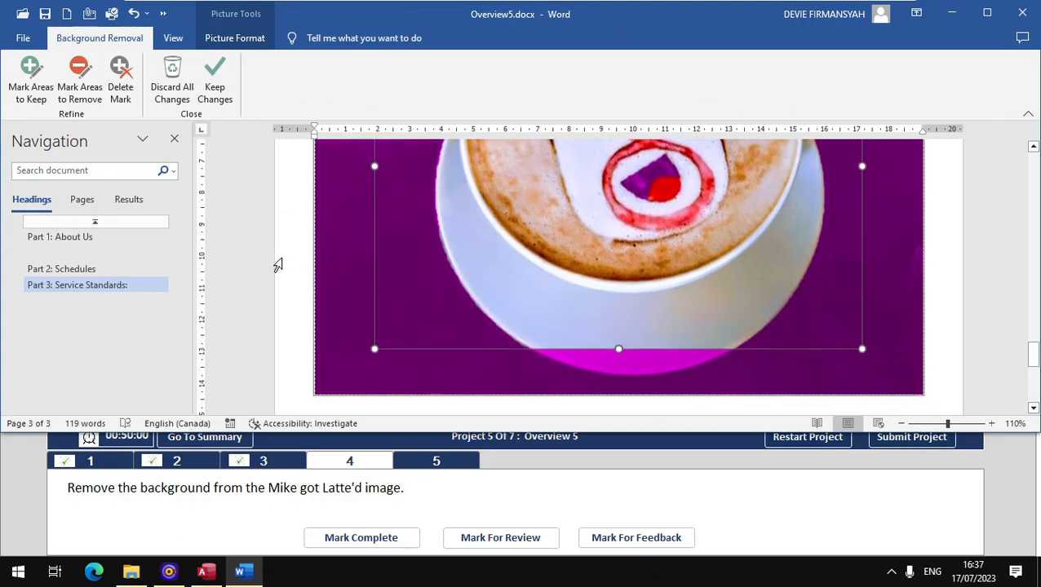
{"action": "scroll", "coordinate": [277, 264], "scroll_direction": "up", "scroll_amount": 2}
{"action": "scroll", "coordinate": [278, 264], "scroll_direction": "down", "scroll_amount": 3}
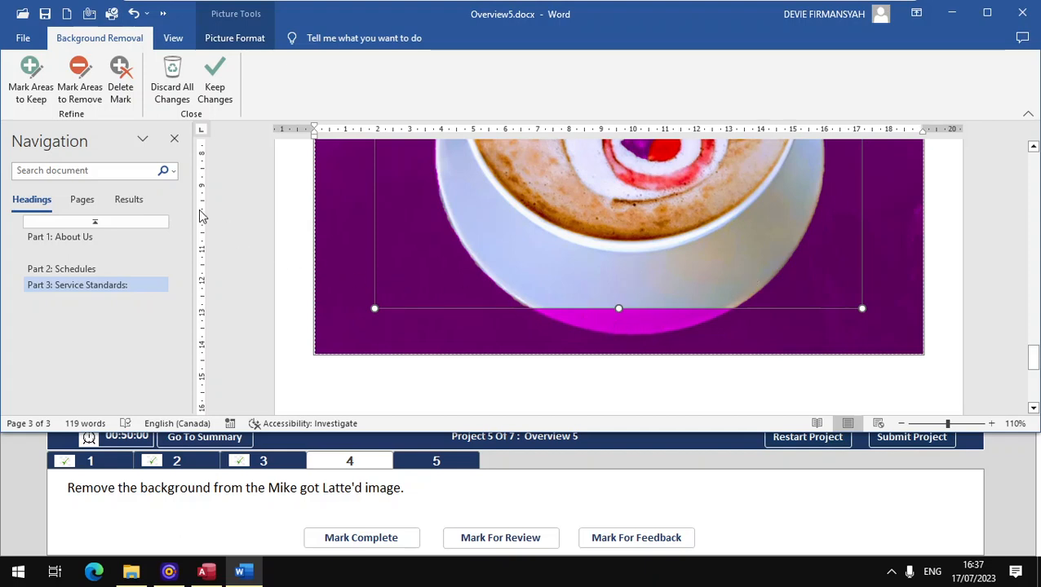
- Mark the saucer's lower rim to keep, keep the changes, and mark the task complete
{"action": "left_click", "coordinate": [29, 74]}
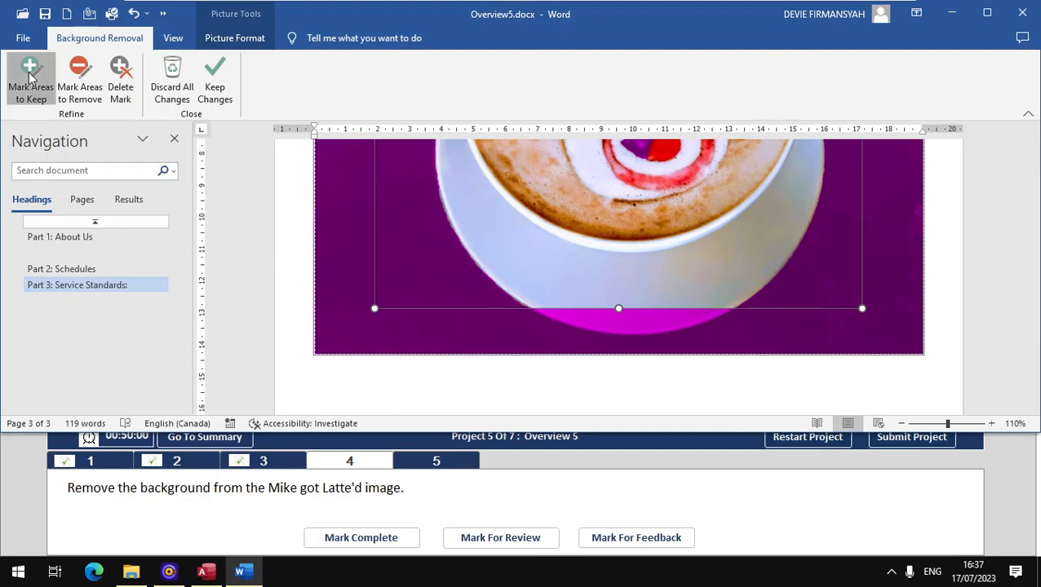
{"action": "left_click", "coordinate": [628, 318]}
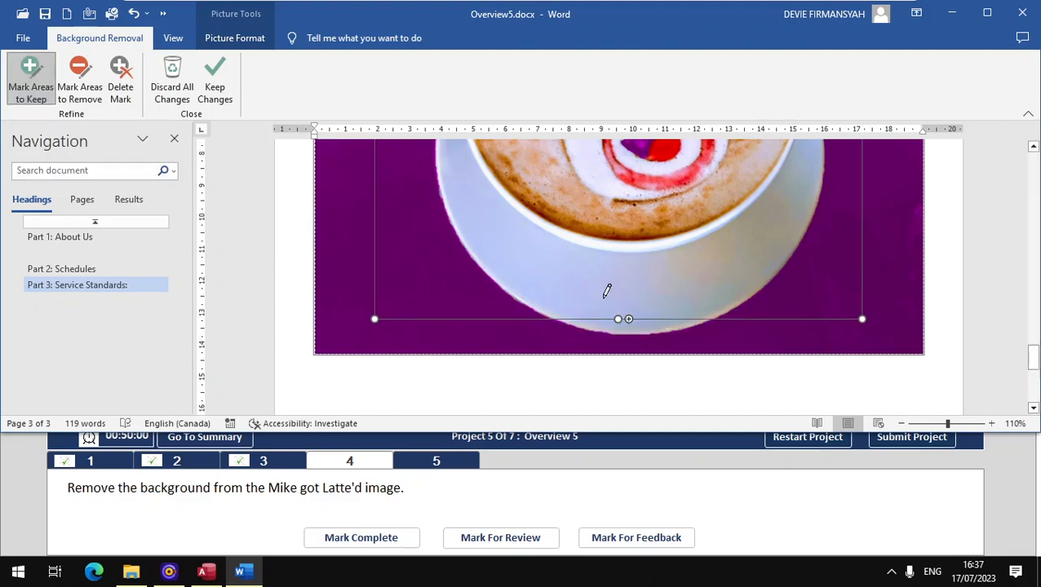
{"action": "scroll", "coordinate": [596, 316], "scroll_direction": "up", "scroll_amount": 5}
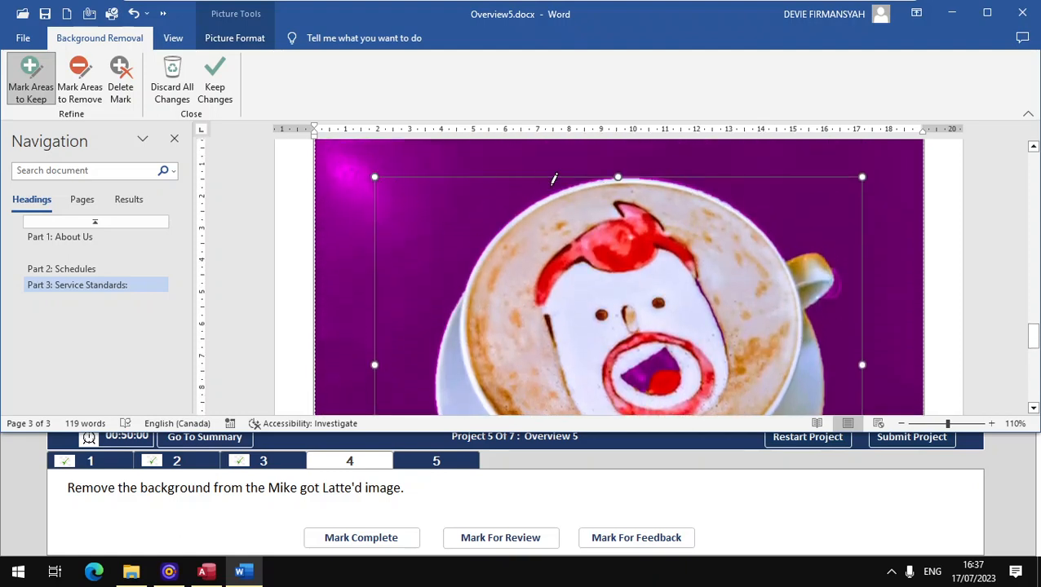
{"action": "left_click", "coordinate": [217, 91]}
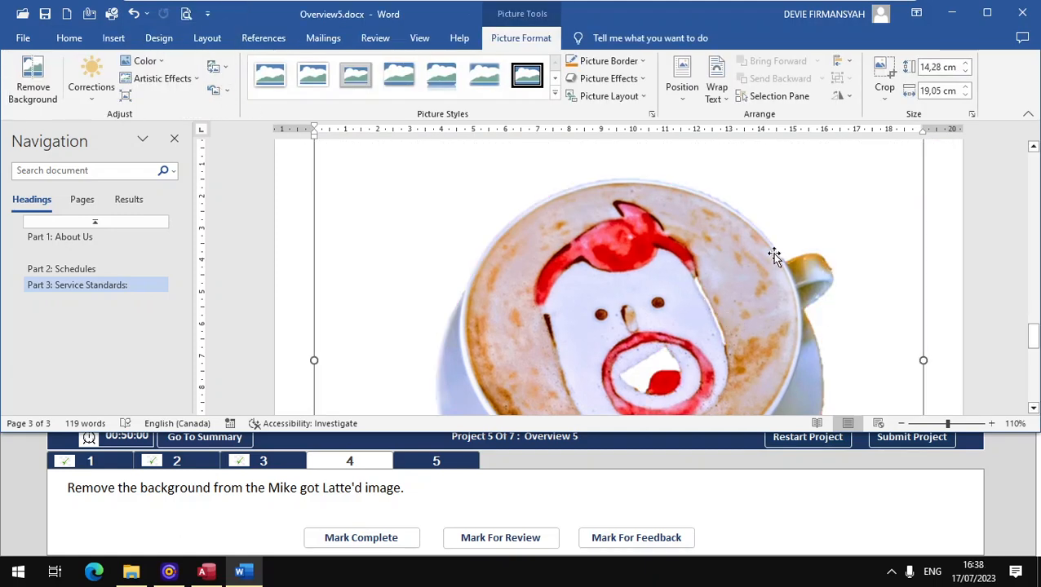
{"action": "scroll", "coordinate": [774, 256], "scroll_direction": "down", "scroll_amount": 3}
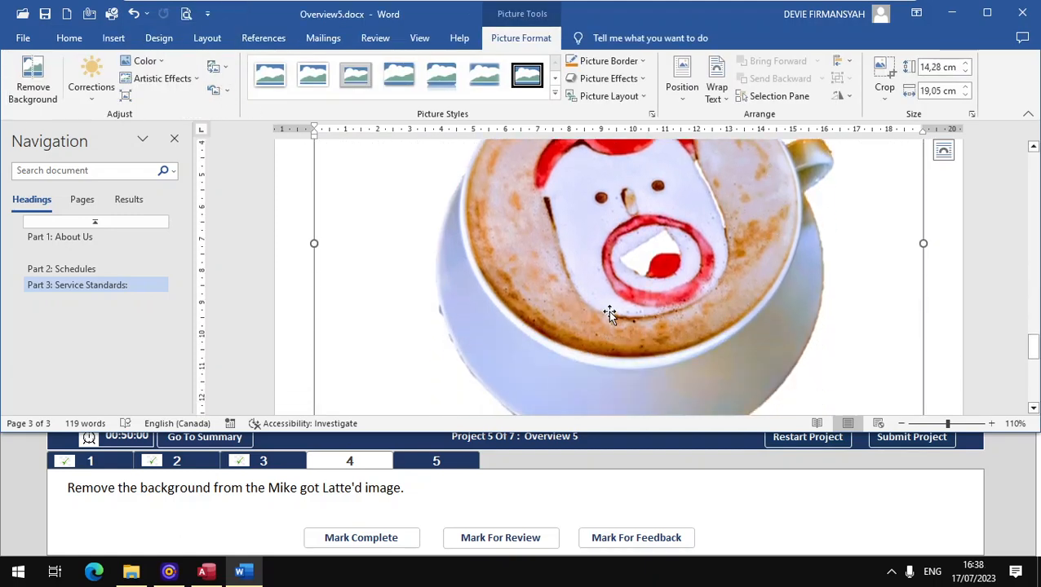
{"action": "left_click", "coordinate": [389, 537]}
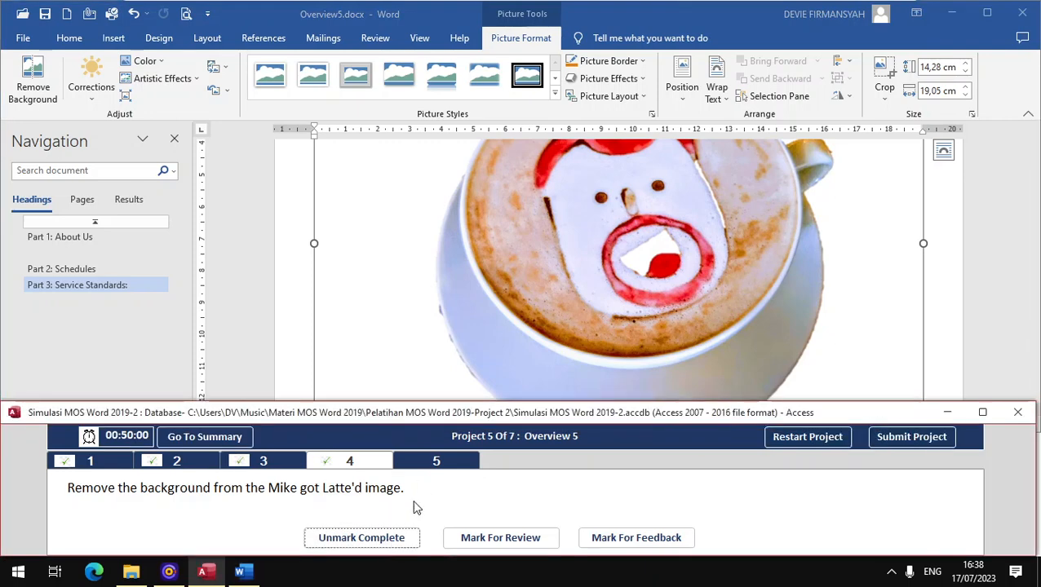
{"action": "left_click", "coordinate": [432, 462]}
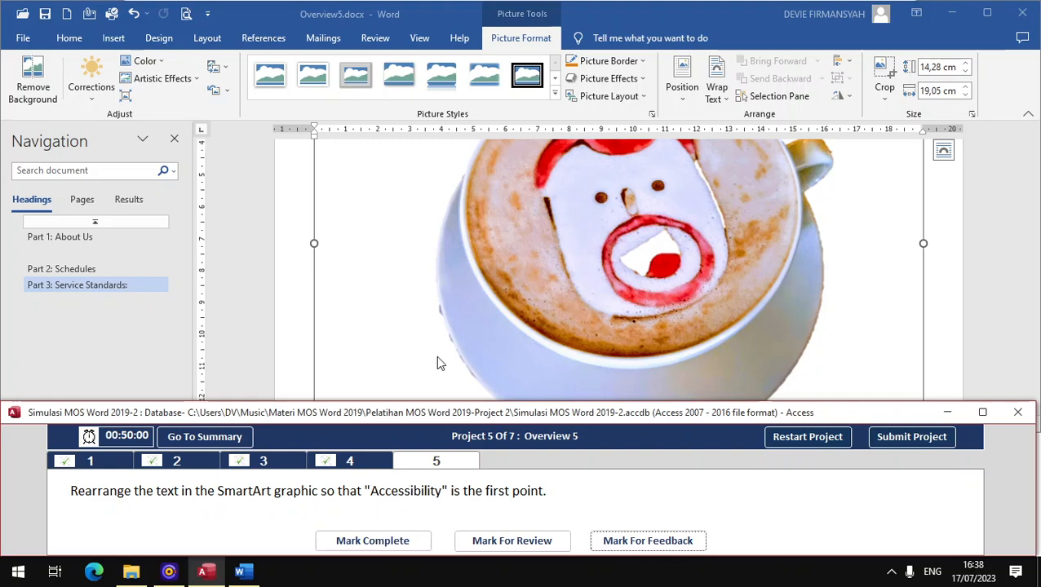
- Select the Service Standards SmartArt, then undo an accidental move of Accuracy above Speed
{"action": "scroll", "coordinate": [436, 333], "scroll_direction": "up", "scroll_amount": 10}
{"action": "left_click", "coordinate": [552, 263]}
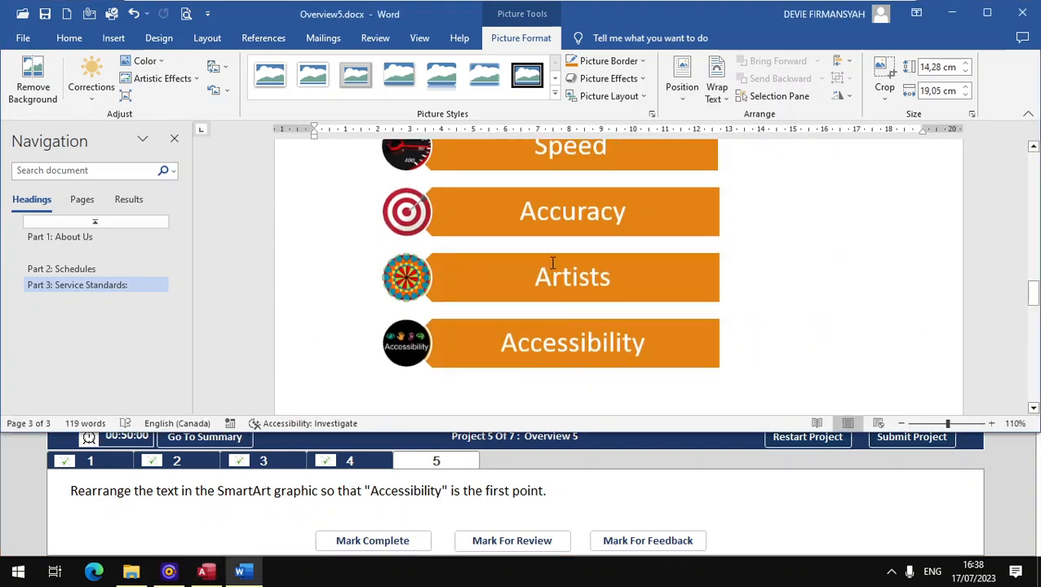
{"action": "left_click", "coordinate": [708, 227]}
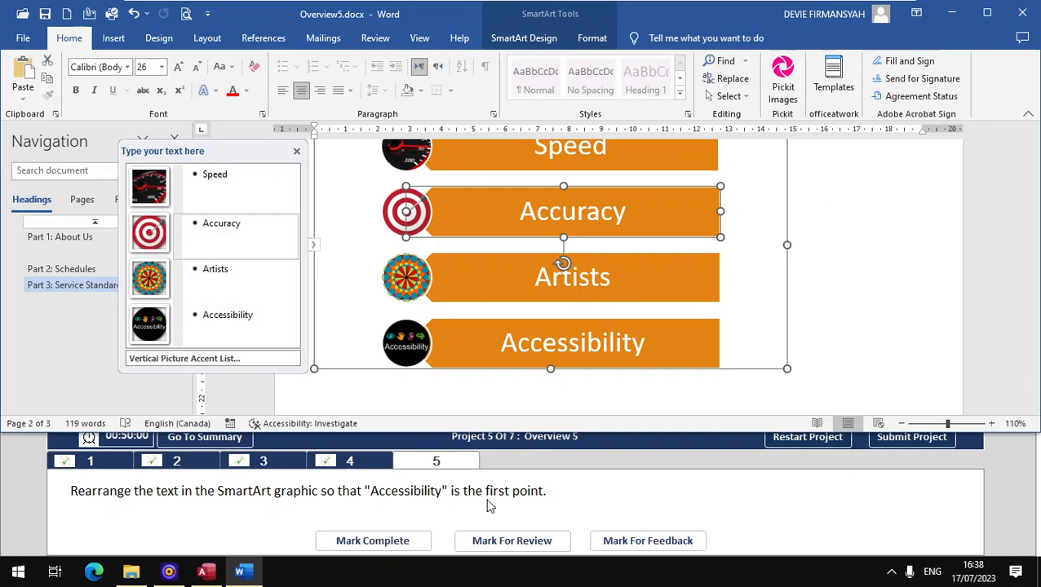
{"action": "left_click", "coordinate": [528, 42]}
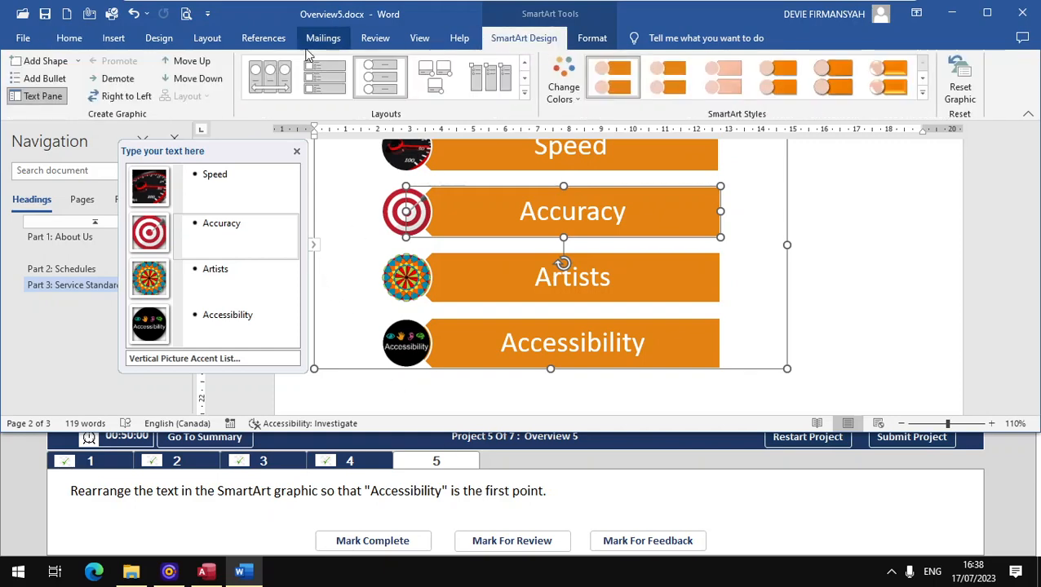
{"action": "left_click", "coordinate": [183, 62]}
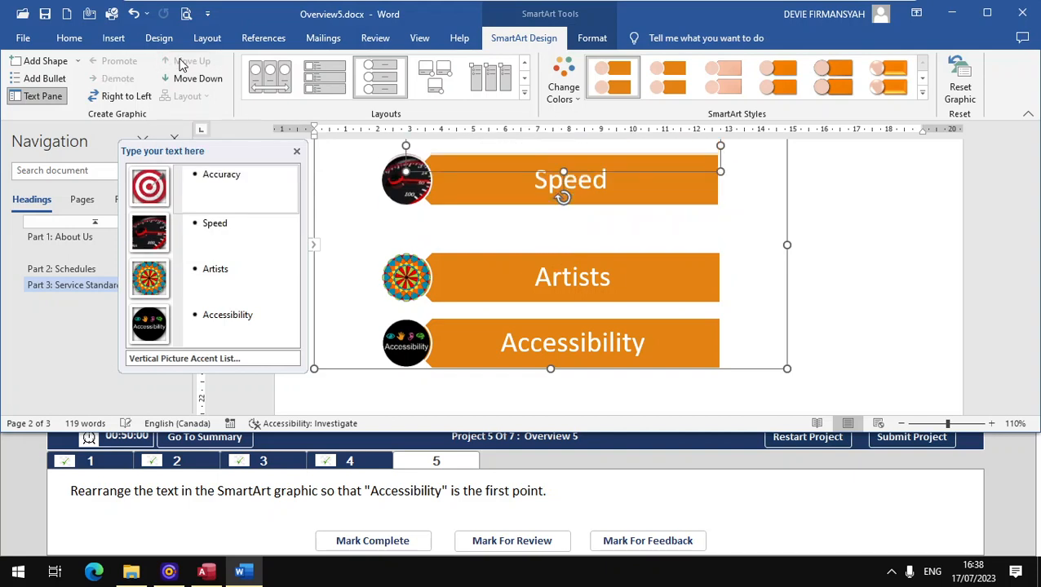
{"action": "left_click", "coordinate": [511, 322]}
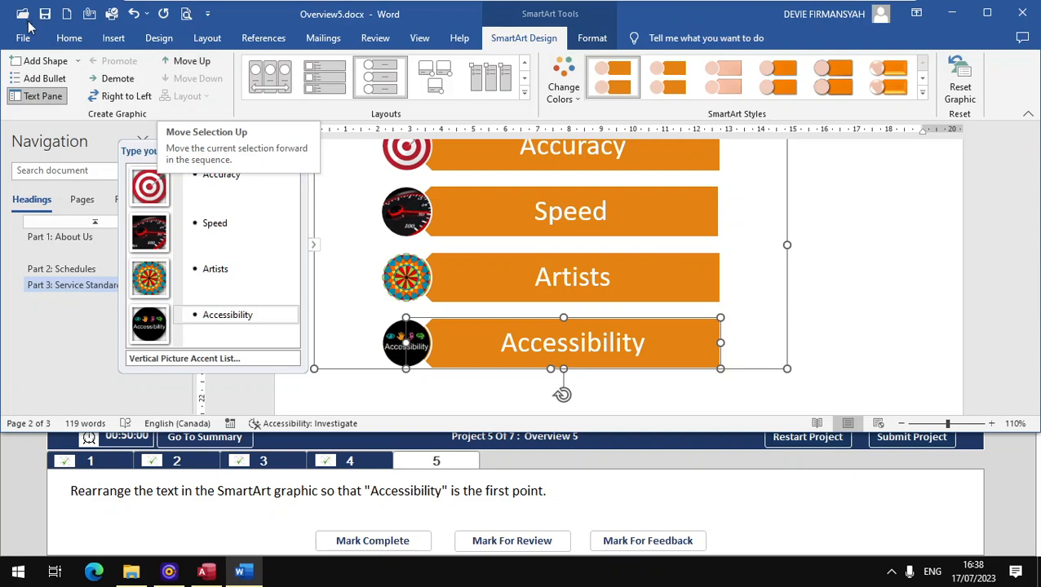
{"action": "left_click", "coordinate": [133, 13]}
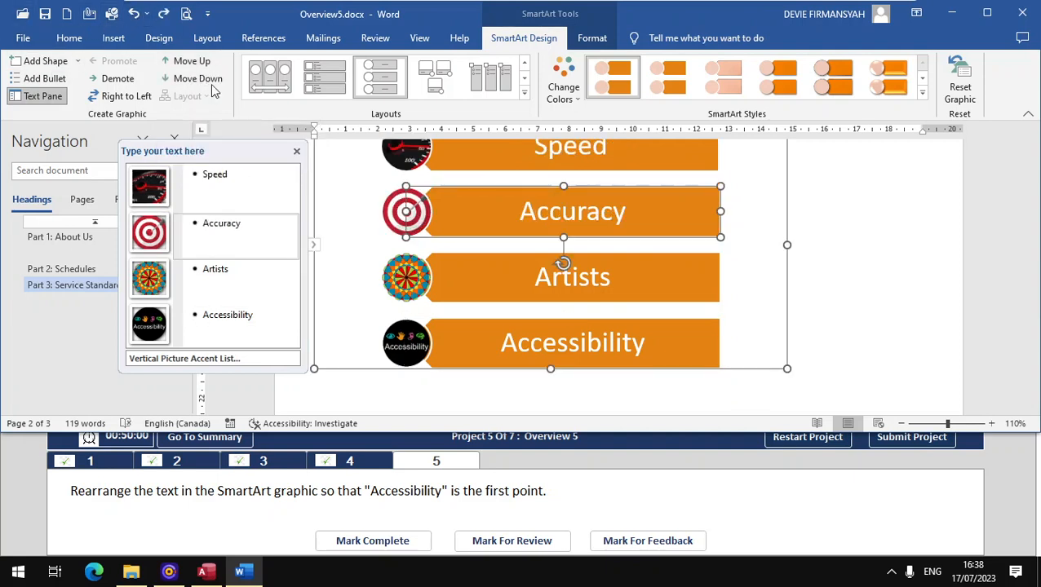
- Move the Accessibility shape up three positions to the top and mark the task complete
{"action": "left_click", "coordinate": [569, 329]}
{"action": "left_click", "coordinate": [565, 318]}
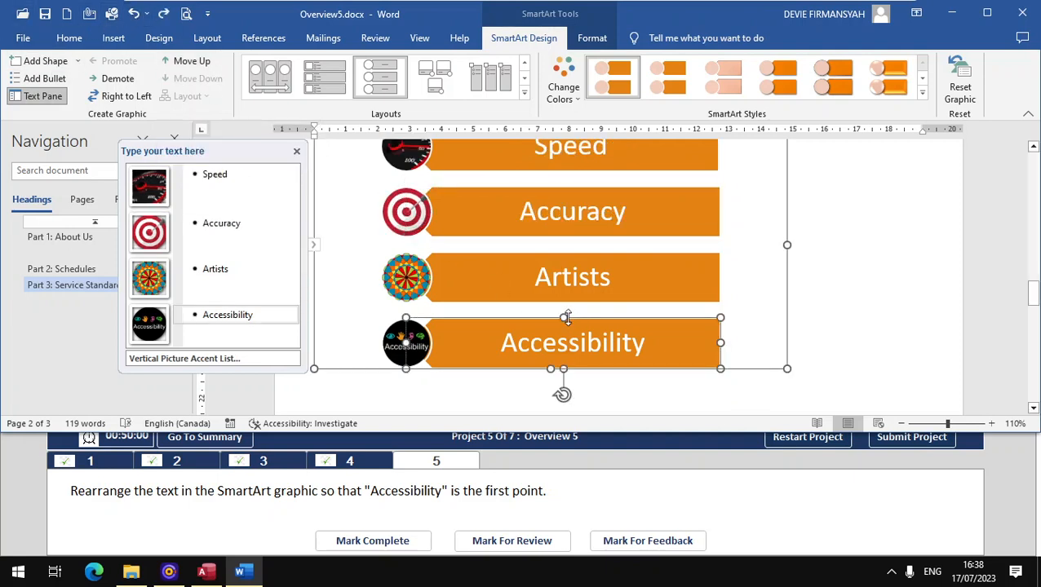
{"action": "left_click", "coordinate": [196, 62]}
{"action": "left_click", "coordinate": [196, 62]}
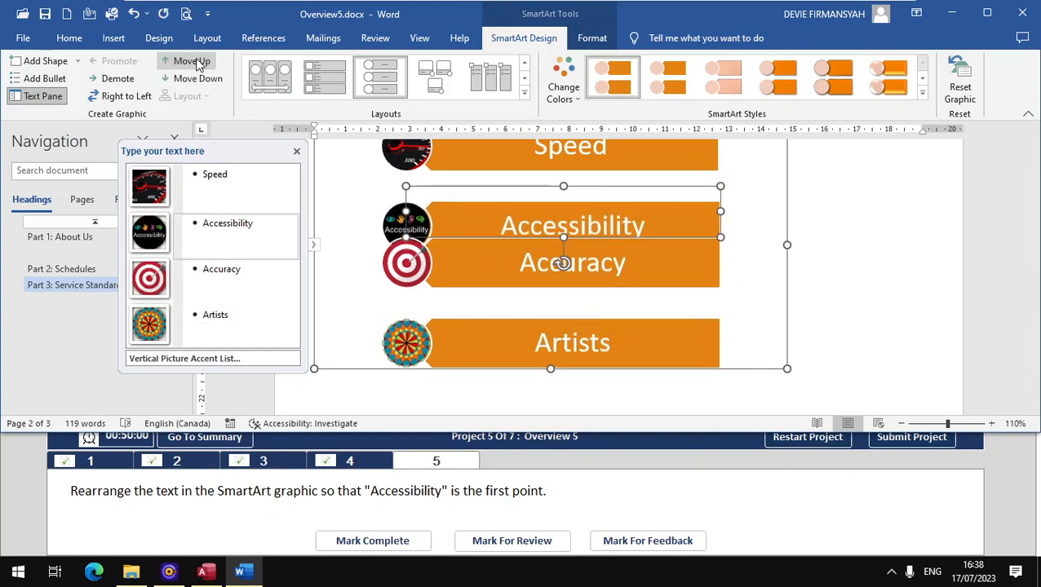
{"action": "left_click", "coordinate": [196, 62]}
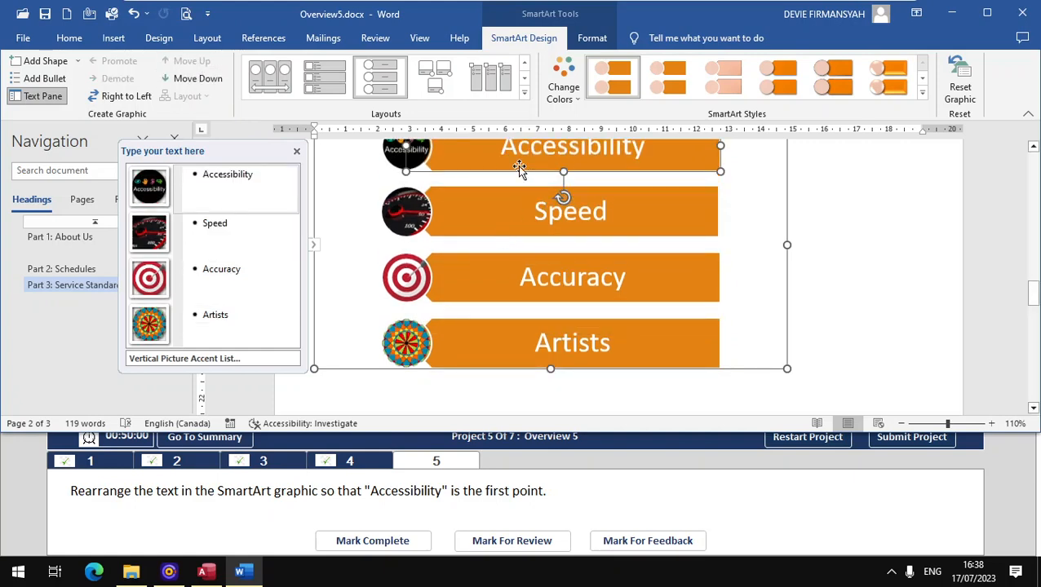
{"action": "left_click", "coordinate": [409, 542]}
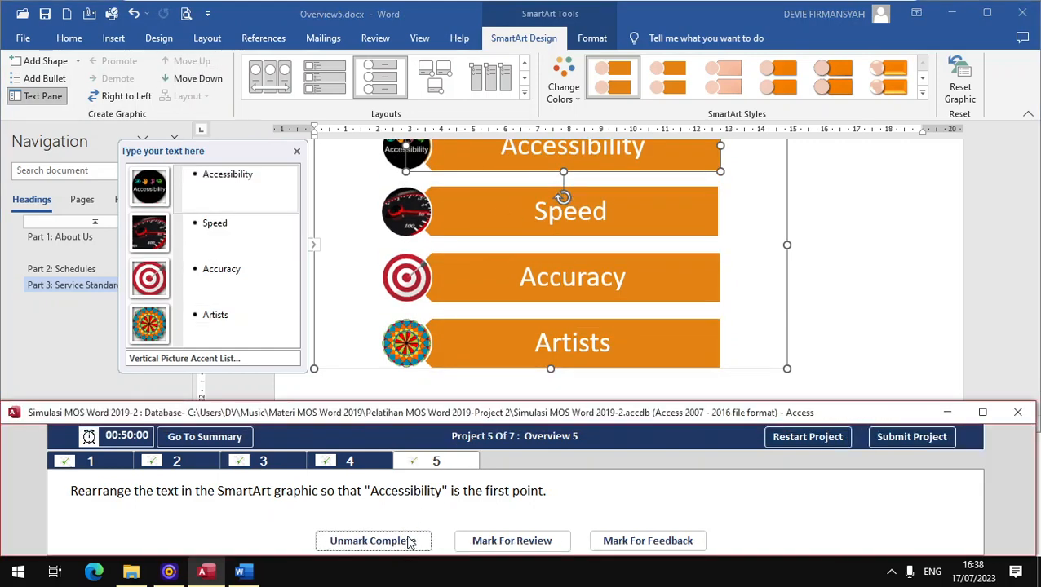
- Submit the previous project so Overview6 opens
{"action": "left_click", "coordinate": [886, 438]}
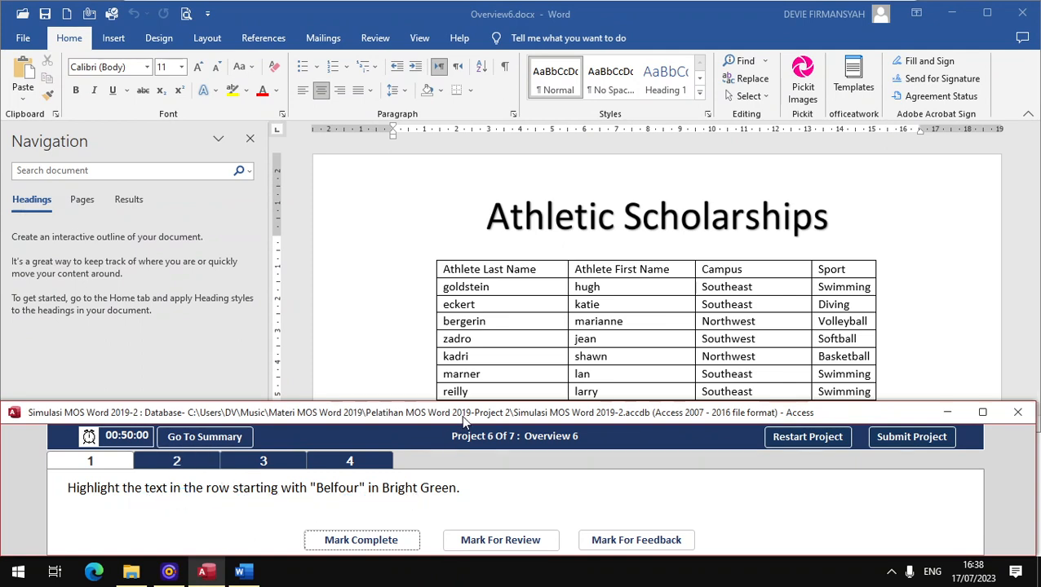
{"action": "scroll", "coordinate": [508, 326], "scroll_direction": "down", "scroll_amount": 3}
{"action": "scroll", "coordinate": [508, 326], "scroll_direction": "down", "scroll_amount": 1}
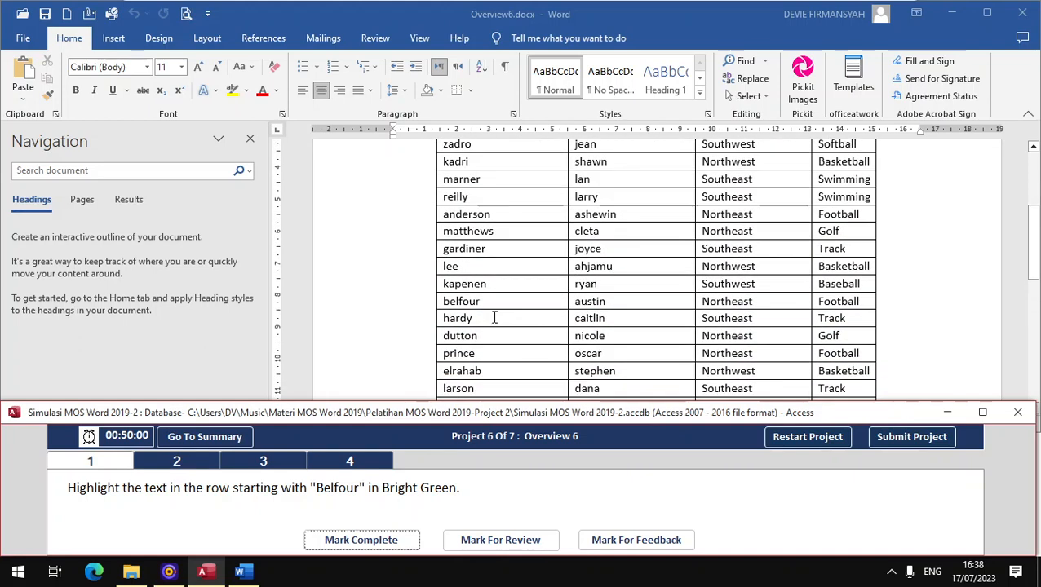
- Highlight the hardy row in Bright Green and mark the highlighting task complete
{"action": "left_click", "coordinate": [445, 301]}
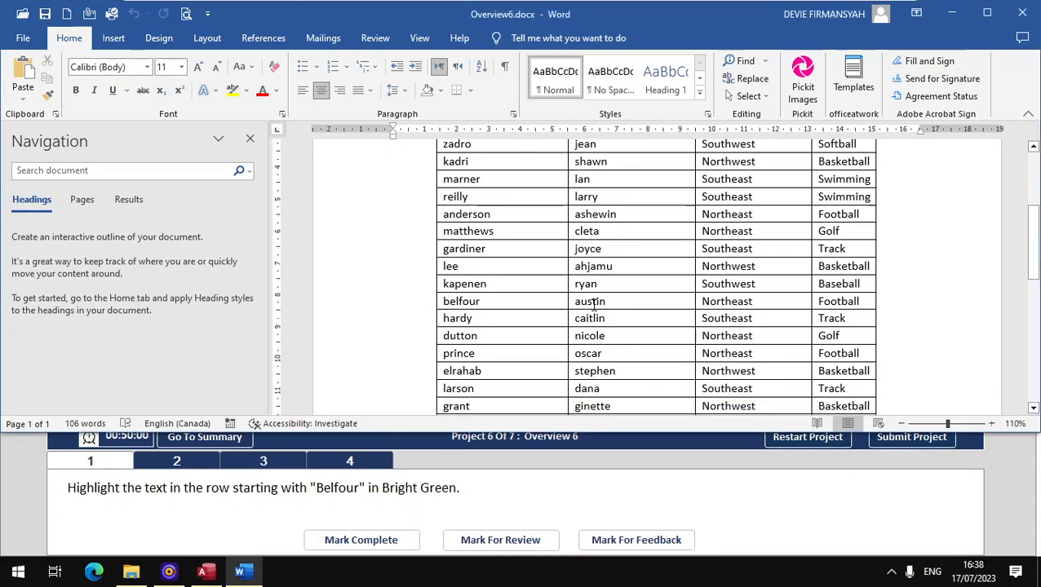
{"action": "left_click", "coordinate": [418, 320]}
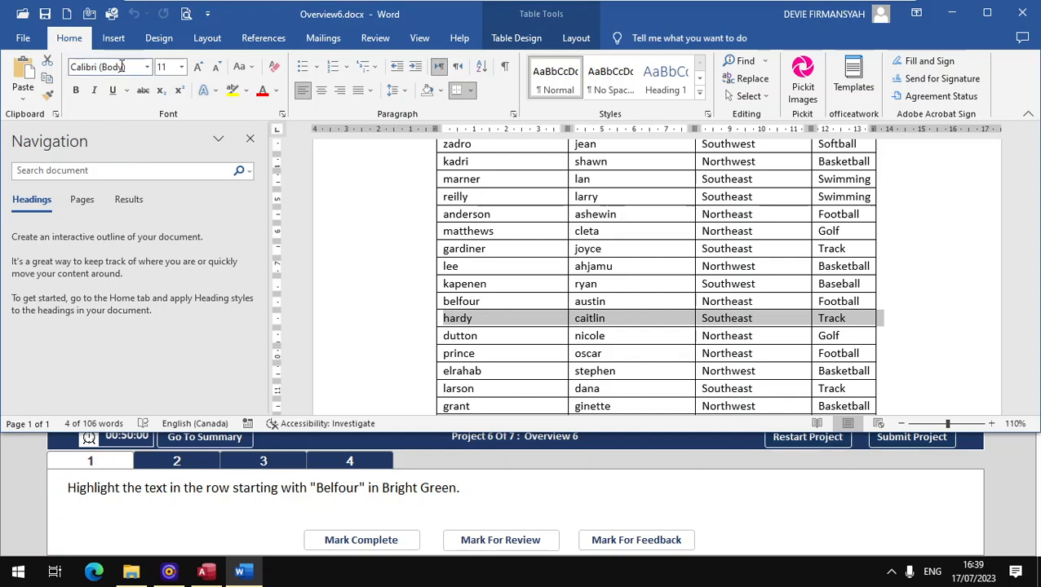
{"action": "left_click", "coordinate": [245, 92]}
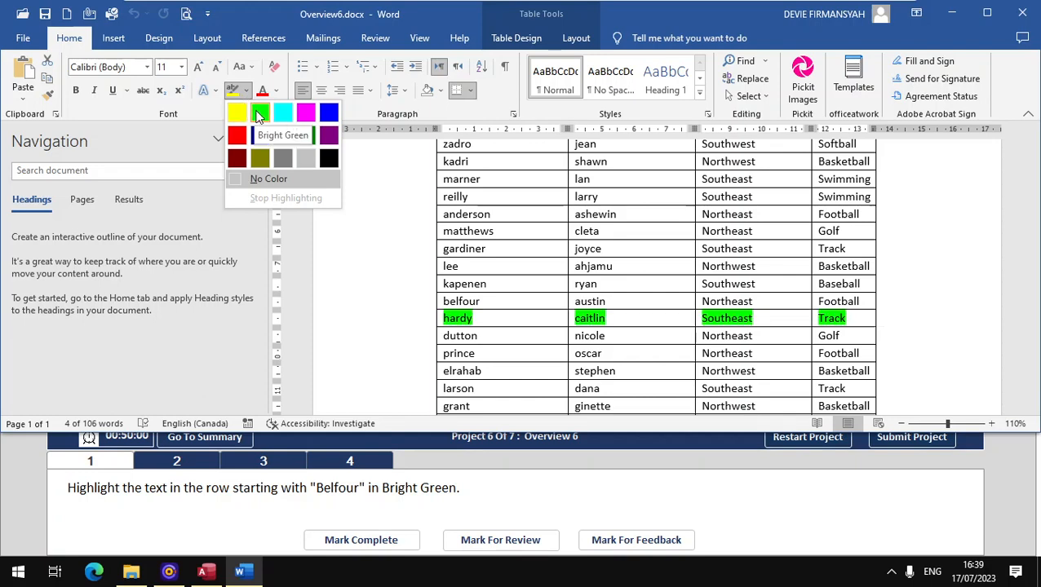
{"action": "left_click", "coordinate": [260, 114]}
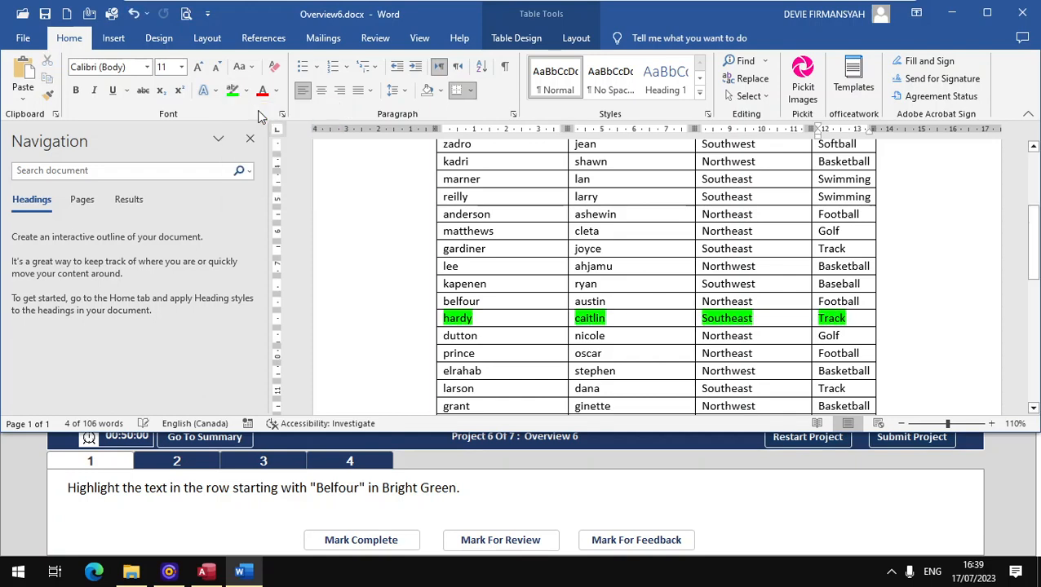
{"action": "left_click", "coordinate": [360, 540]}
{"action": "left_click", "coordinate": [178, 463]}
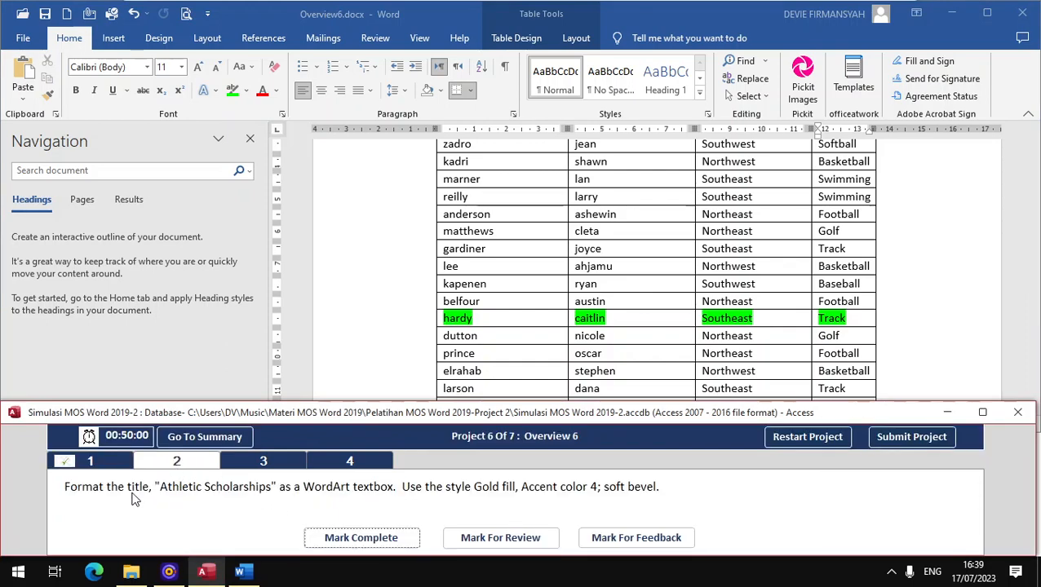
- Style the Athletic Scholarships title as Fill: Gold, Accent color 4; Soft Bevel WordArt, then mark it complete
{"action": "scroll", "coordinate": [372, 318], "scroll_direction": "up", "scroll_amount": 4}
{"action": "left_click", "coordinate": [487, 217]}
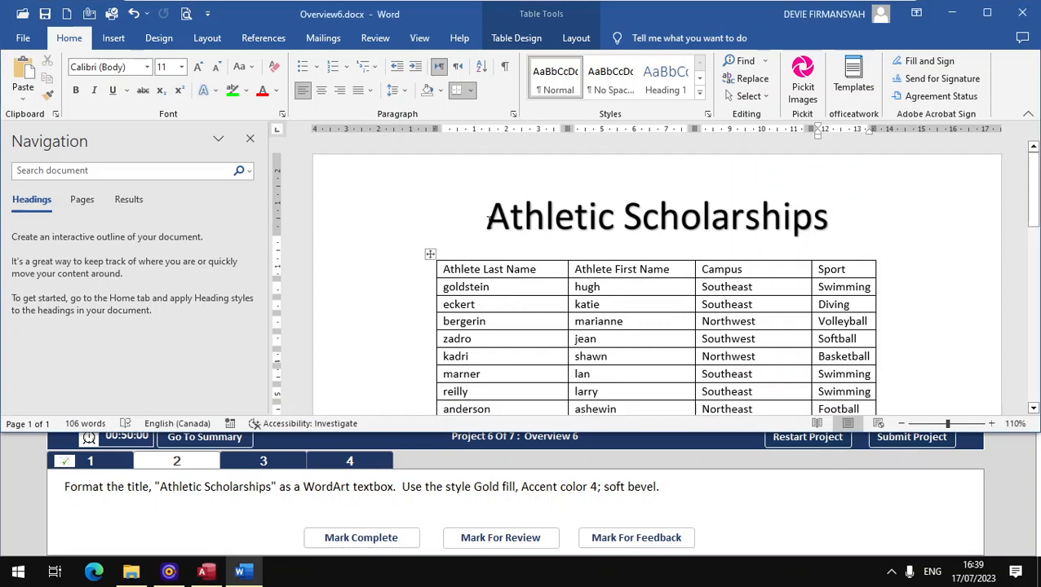
{"action": "triple_click", "coordinate": [499, 218]}
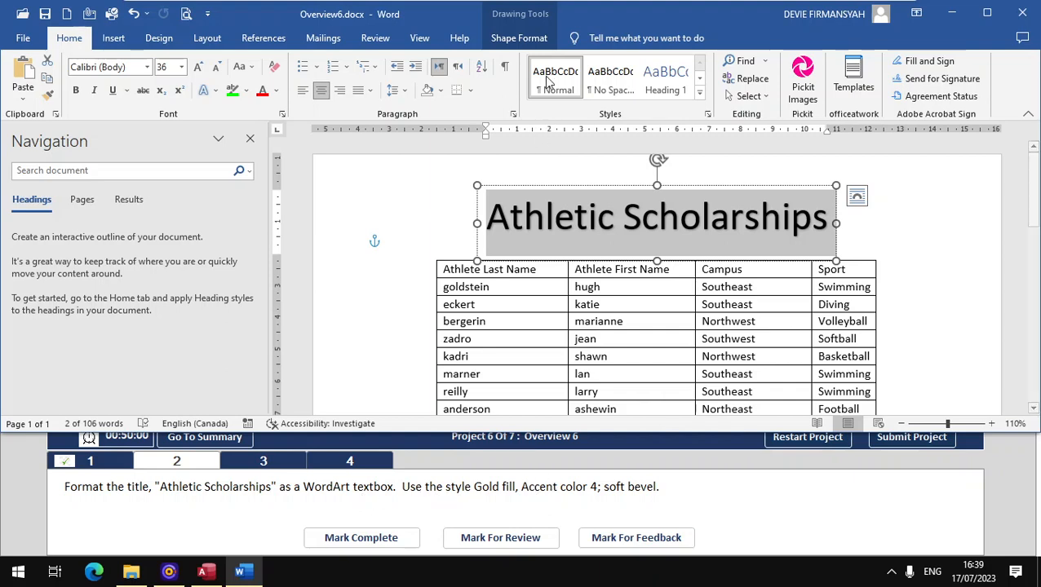
{"action": "left_click", "coordinate": [520, 39]}
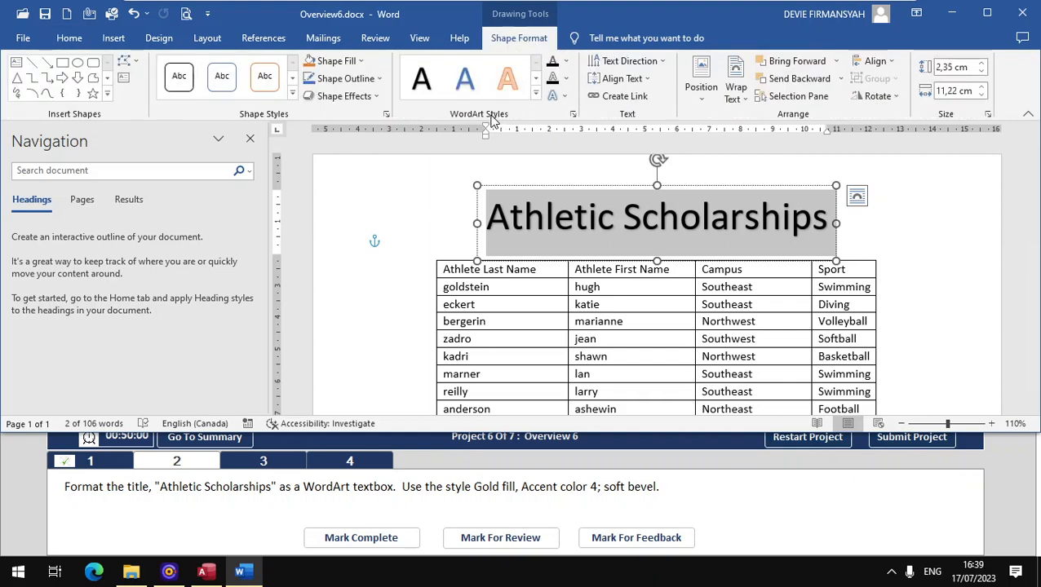
{"action": "left_click", "coordinate": [534, 94]}
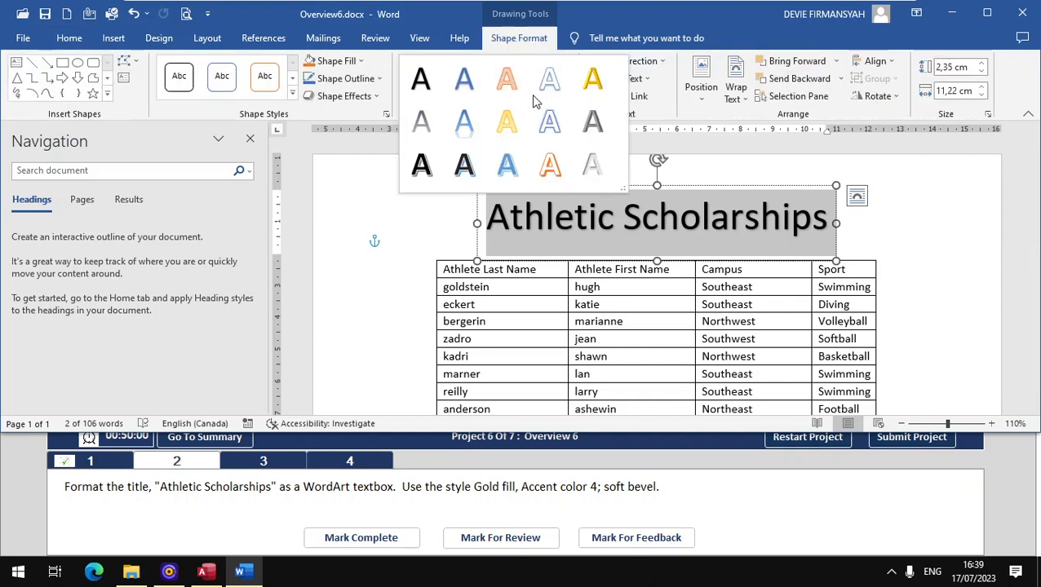
{"action": "left_click", "coordinate": [587, 90]}
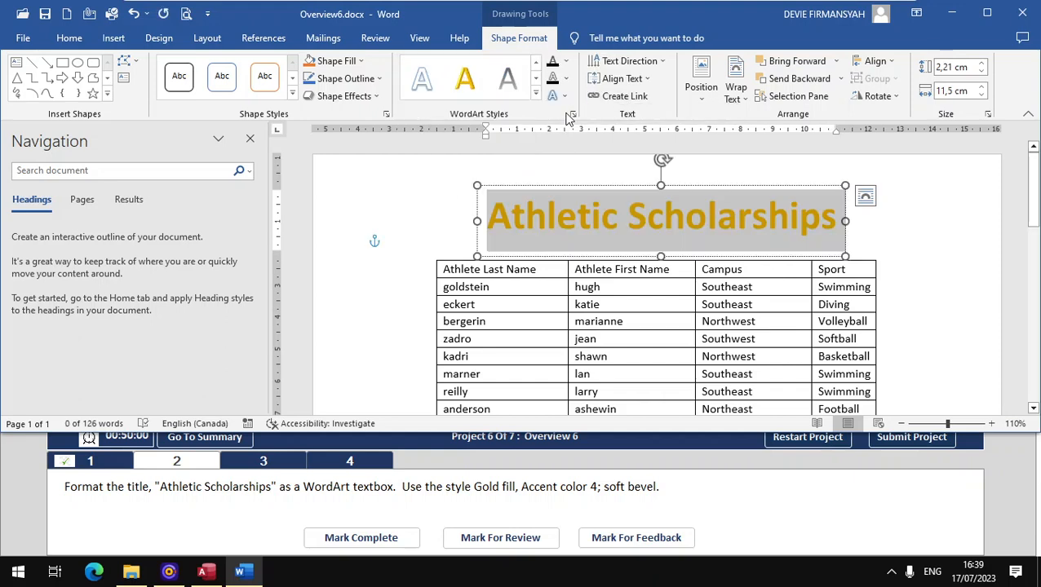
{"action": "left_click", "coordinate": [361, 538]}
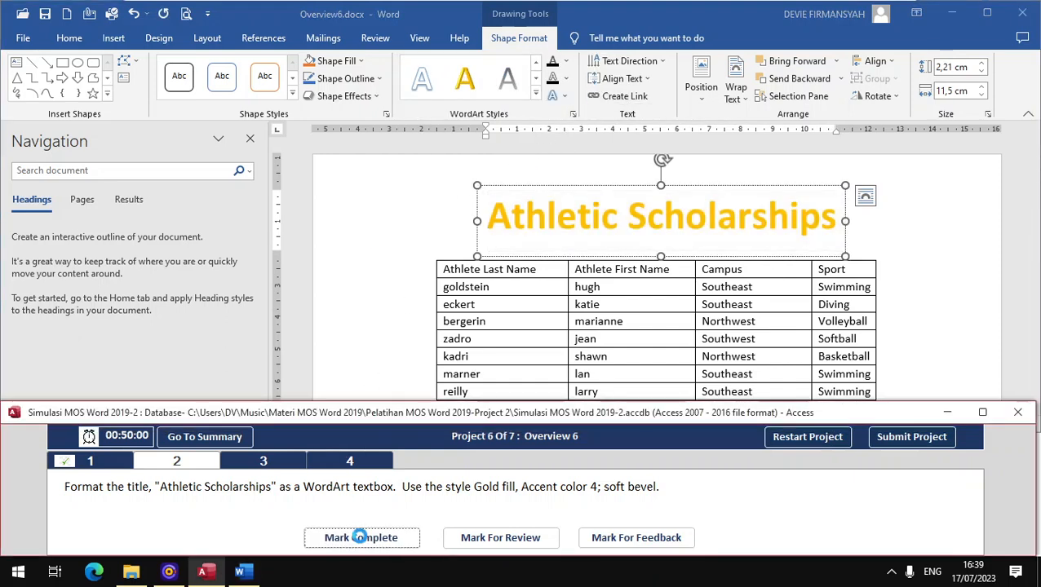
{"action": "left_click", "coordinate": [262, 462]}
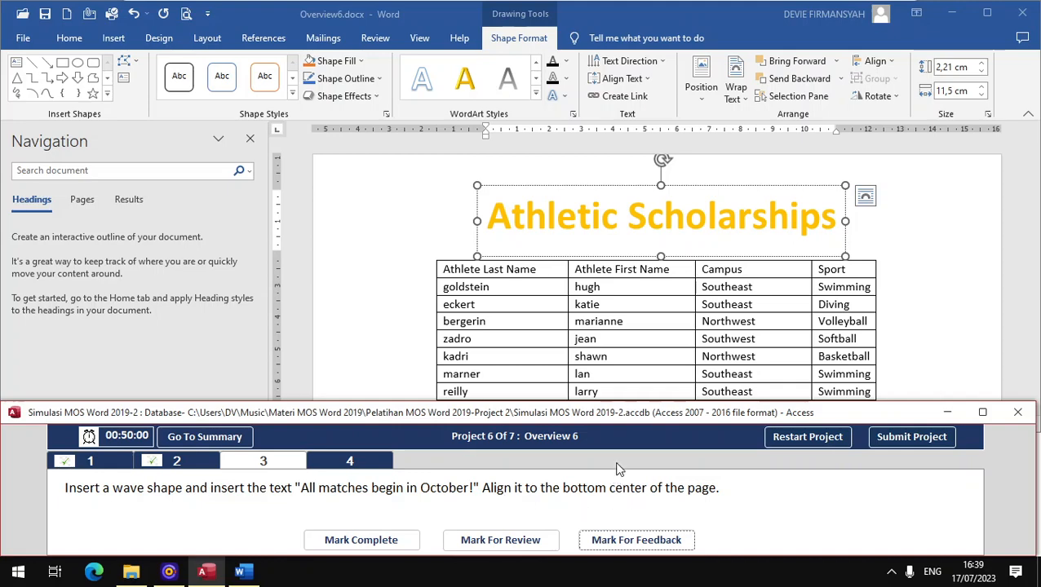
- Draw a Wave shape from the Shapes gallery on the lower part of the page
{"action": "scroll", "coordinate": [632, 327], "scroll_direction": "down", "scroll_amount": 15}
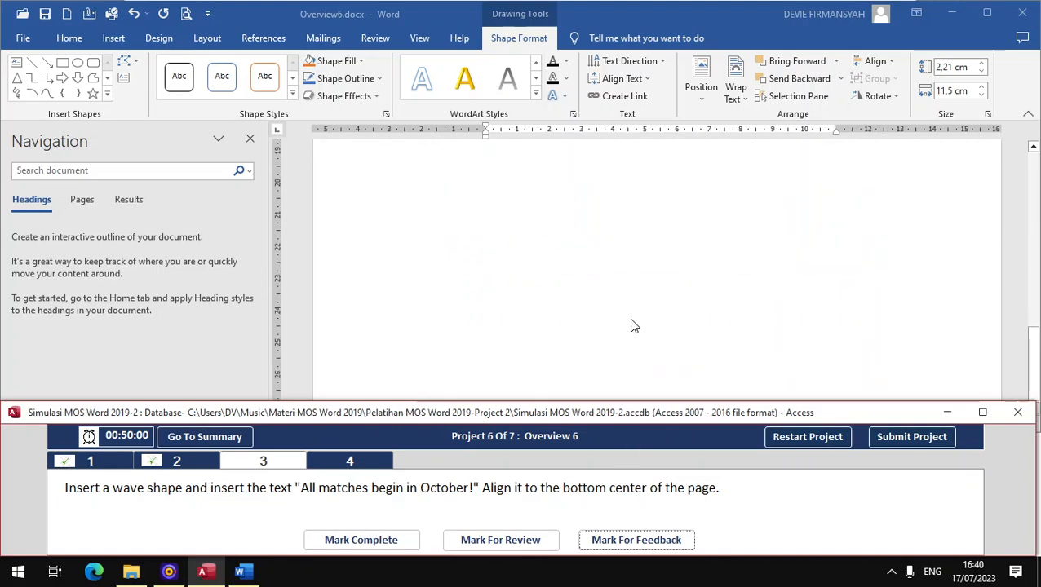
{"action": "left_click", "coordinate": [618, 263]}
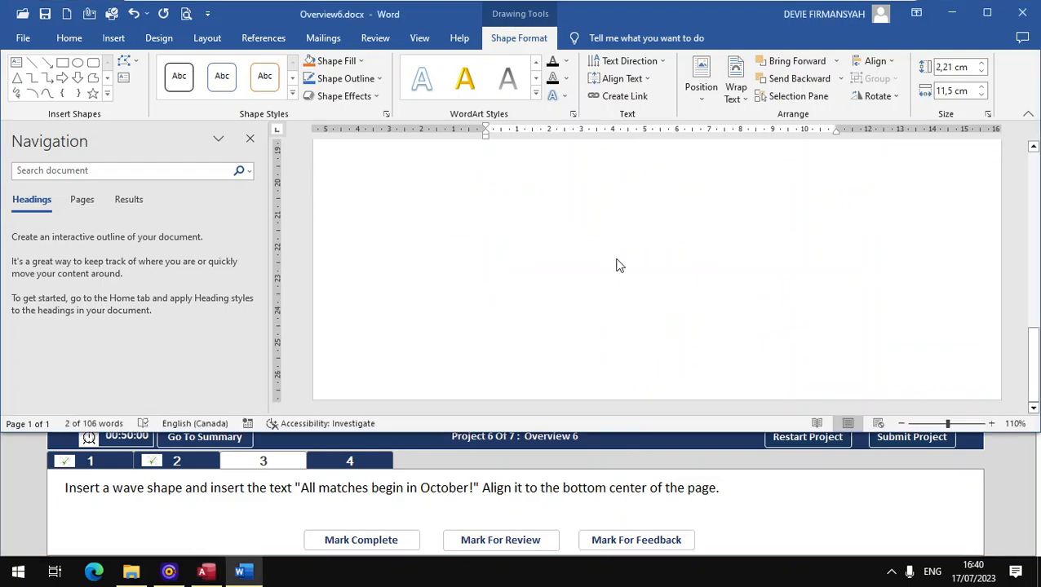
{"action": "left_click", "coordinate": [106, 40]}
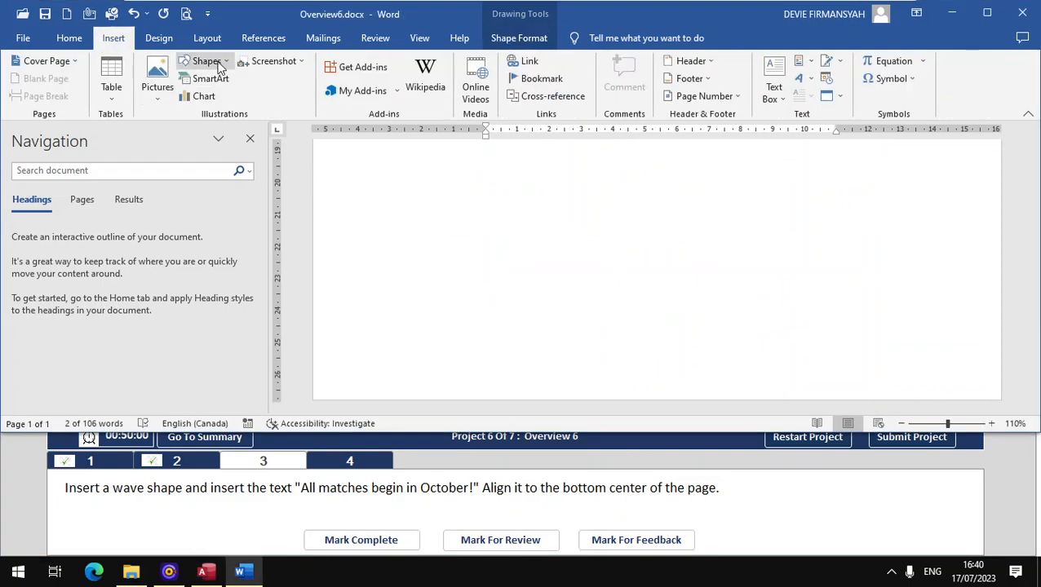
{"action": "left_click", "coordinate": [216, 65]}
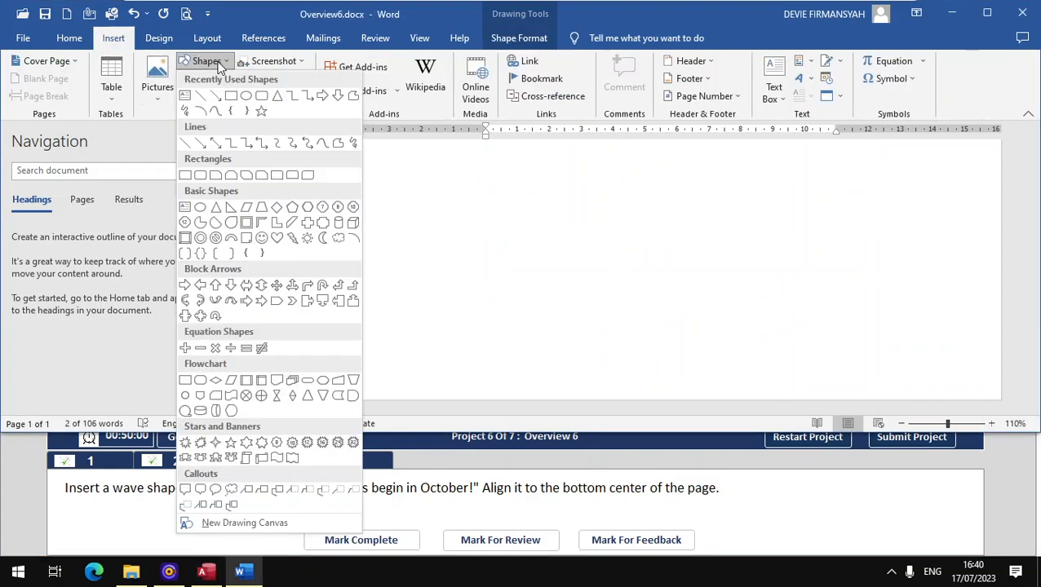
{"action": "left_click", "coordinate": [277, 459]}
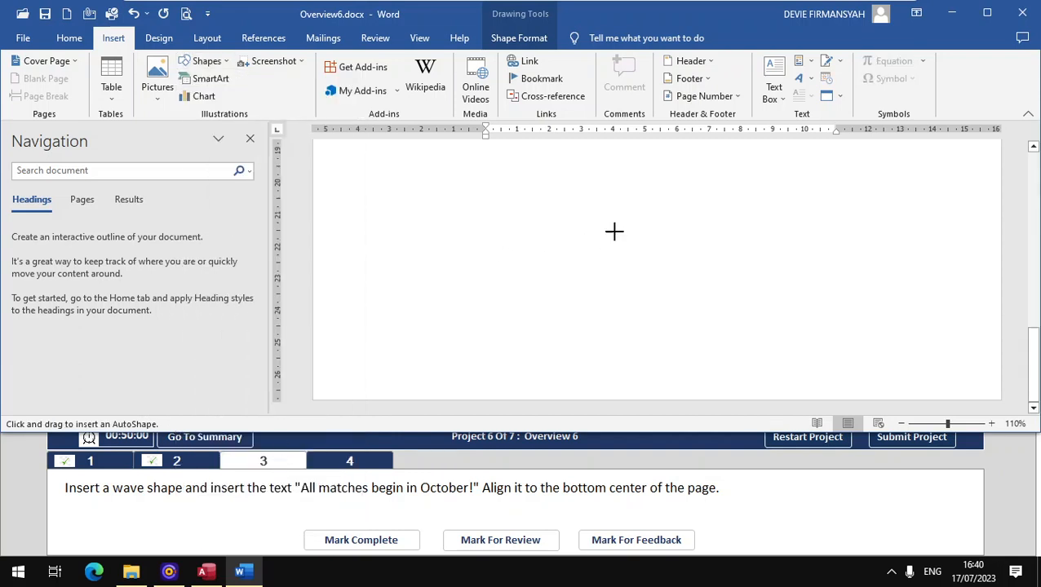
{"action": "left_click_drag", "start_coordinate": [616, 213], "coordinate": [833, 310]}
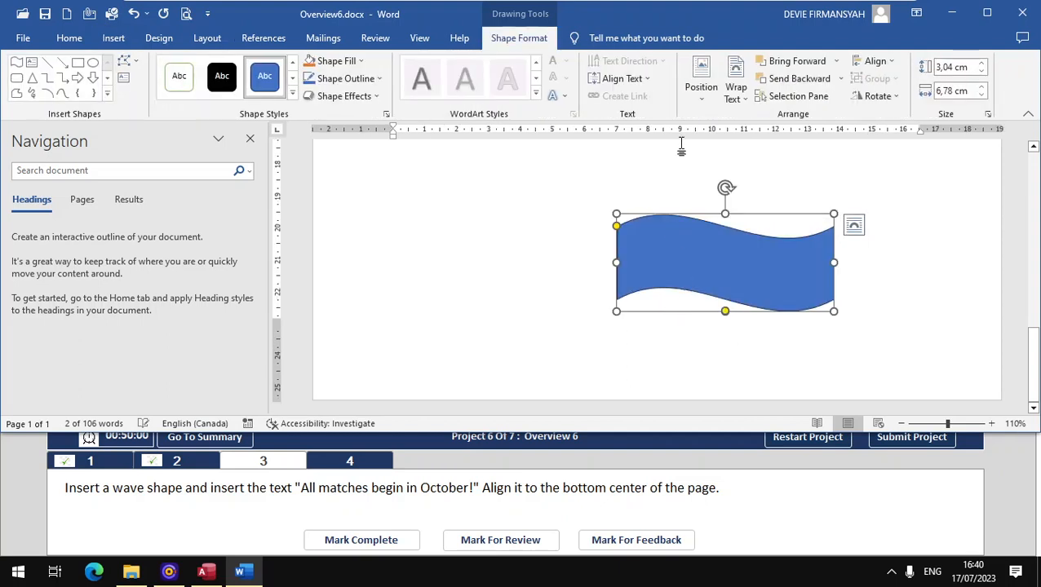
- Position the wave at Bottom Center and start editing its text
{"action": "left_click", "coordinate": [701, 77]}
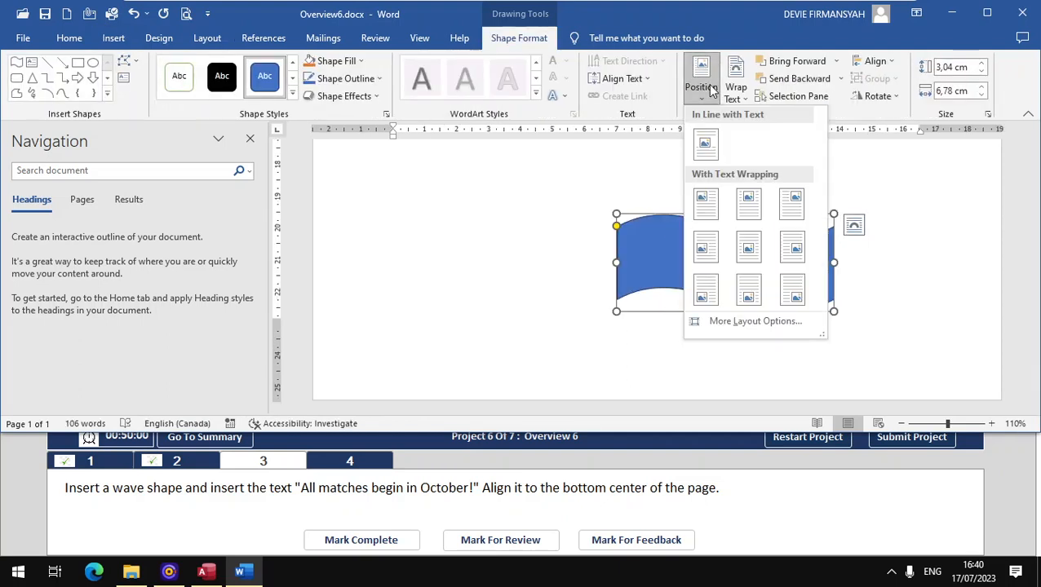
{"action": "left_click", "coordinate": [748, 297]}
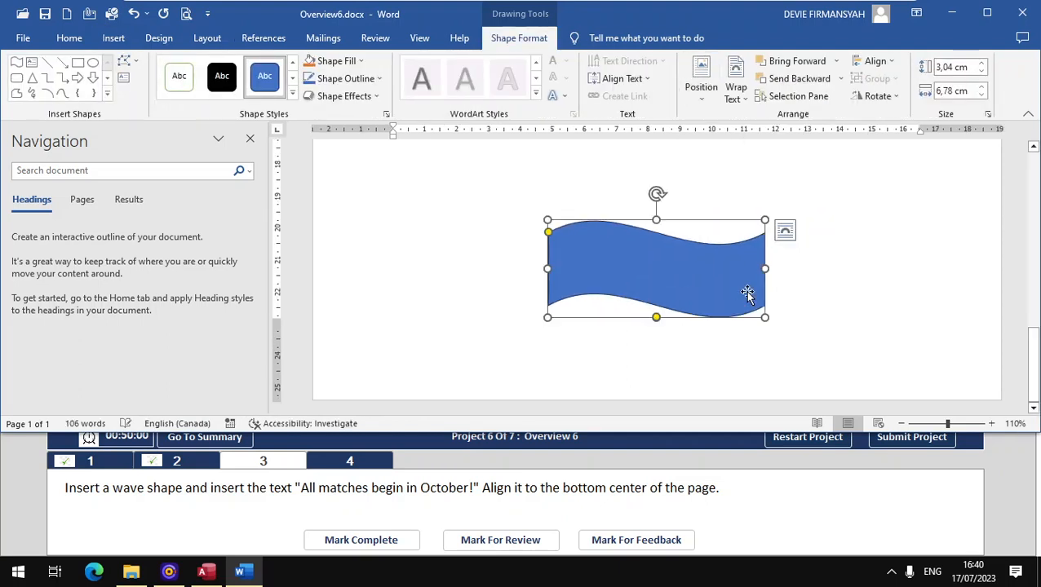
{"action": "right_click", "coordinate": [572, 271]}
{"action": "left_click", "coordinate": [603, 335]}
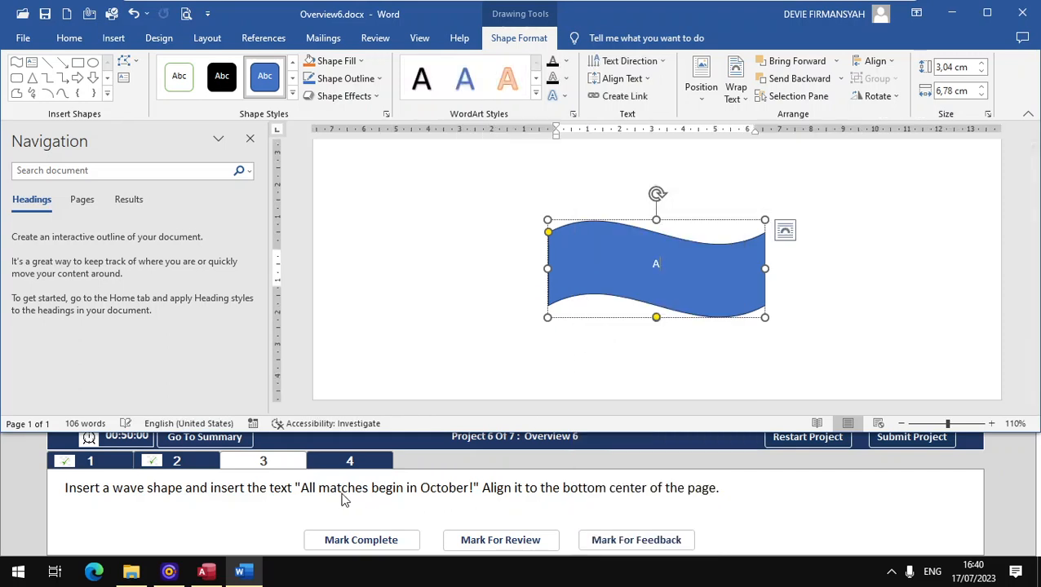
- Caption the wave 'All matches begin in October!', delete the stray 1s, and mark the task complete
{"action": "type", "text": "All "}
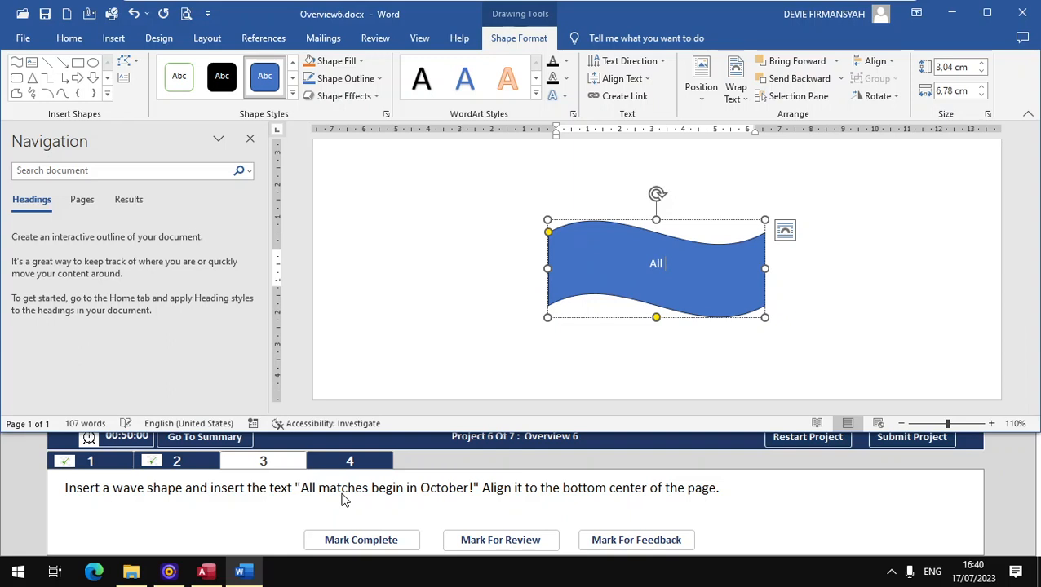
{"action": "type", "text": "matches"}
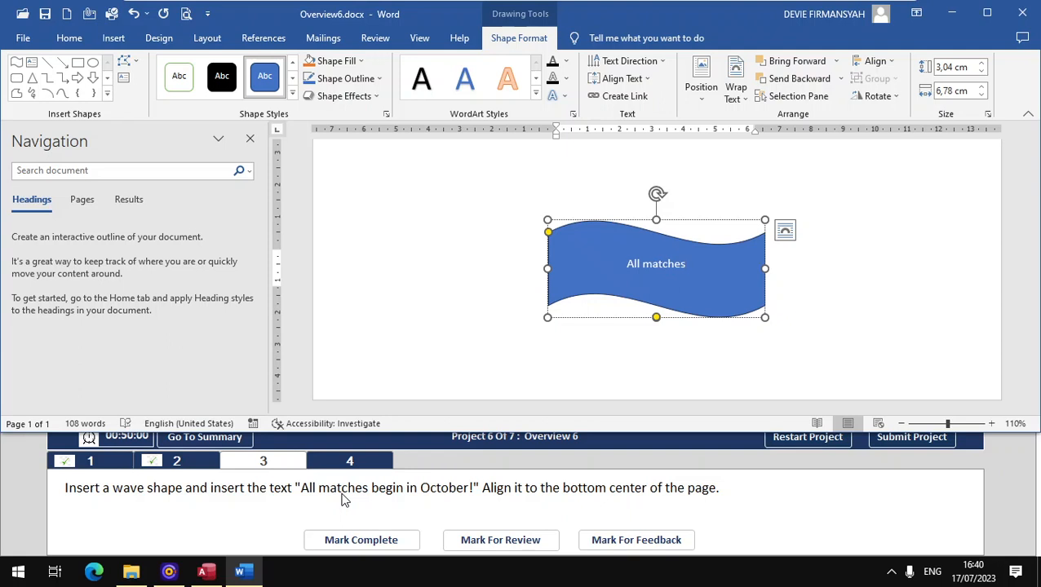
{"action": "type", "text": " begin in O"}
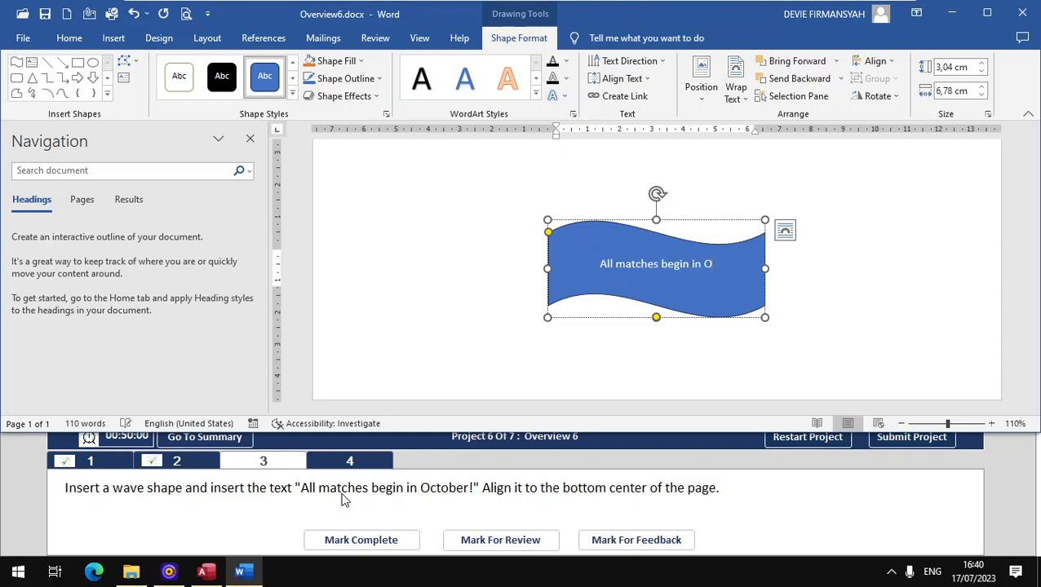
{"action": "type", "text": "ctober"}
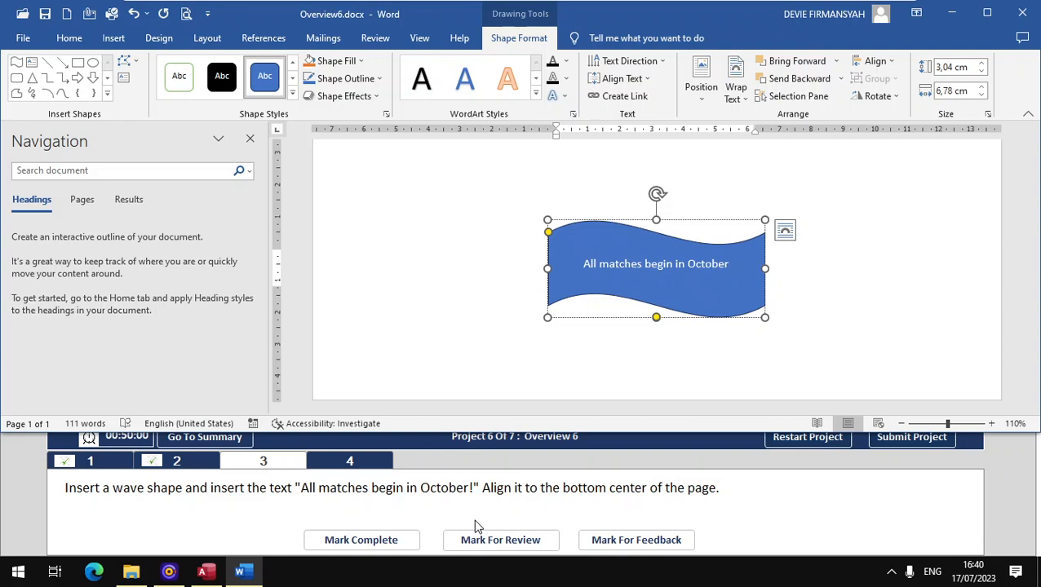
{"action": "type", "text": "1111"}
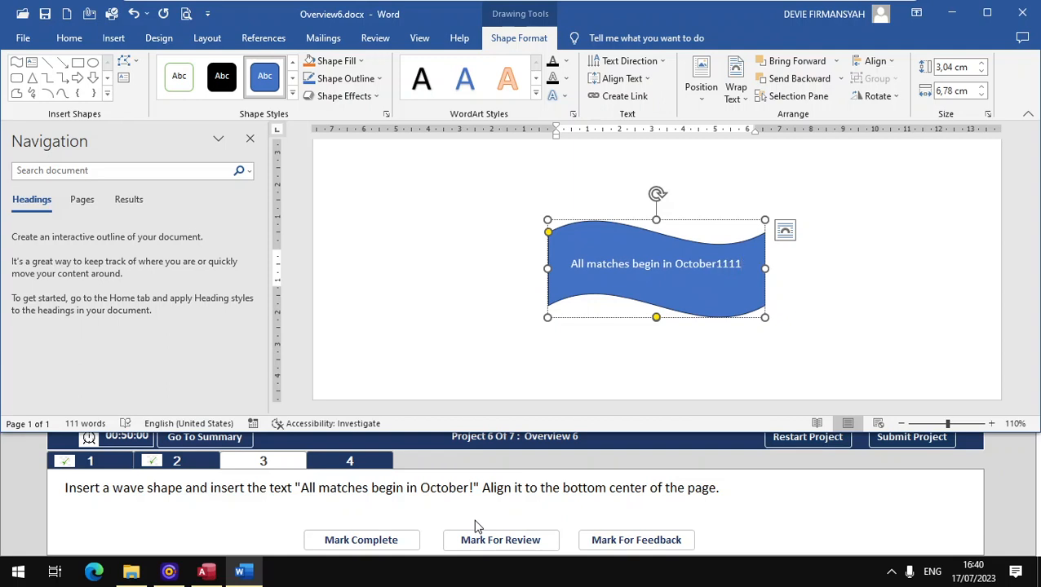
{"action": "type", "text": "1111!!"}
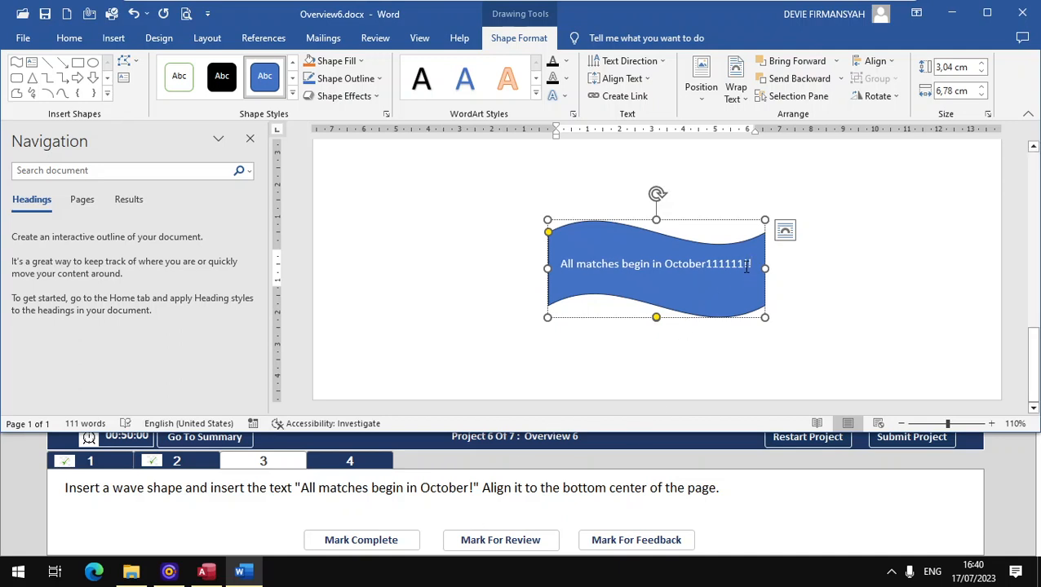
{"action": "double_click", "coordinate": [713, 270]}
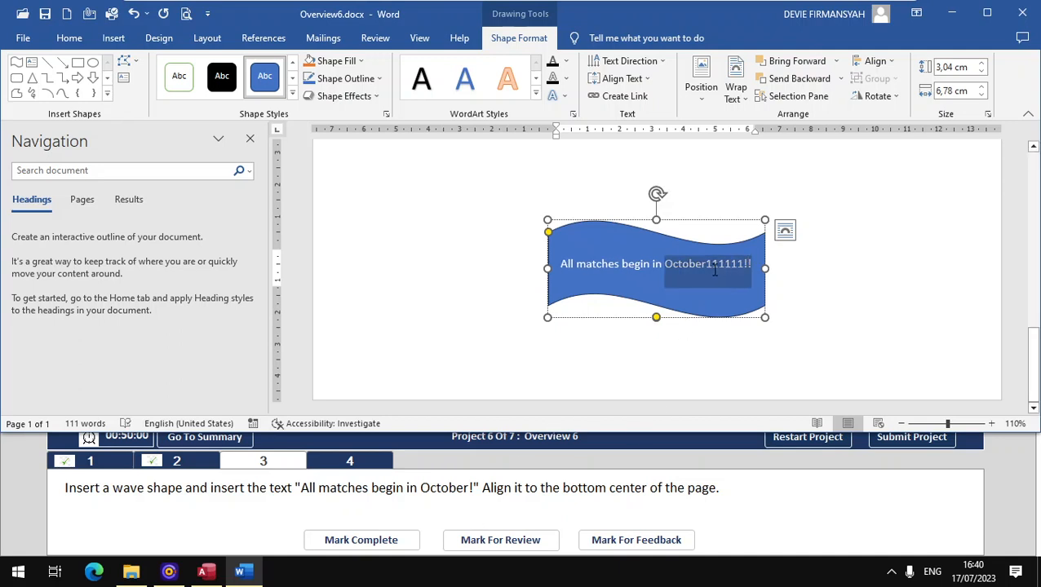
{"action": "left_click", "coordinate": [689, 284]}
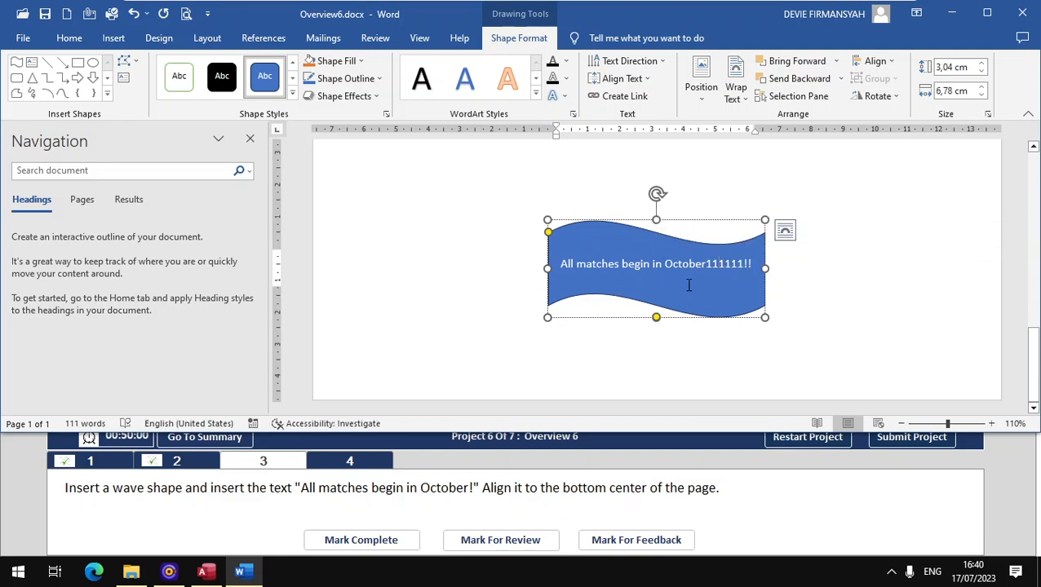
{"action": "key", "text": "BackSpace"}
{"action": "key", "text": "BackSpace"}
{"action": "key", "text": "BackSpace"}
{"action": "key", "text": "BackSpace"}
{"action": "key", "text": "BackSpace"}
{"action": "key", "text": "BackSpace"}
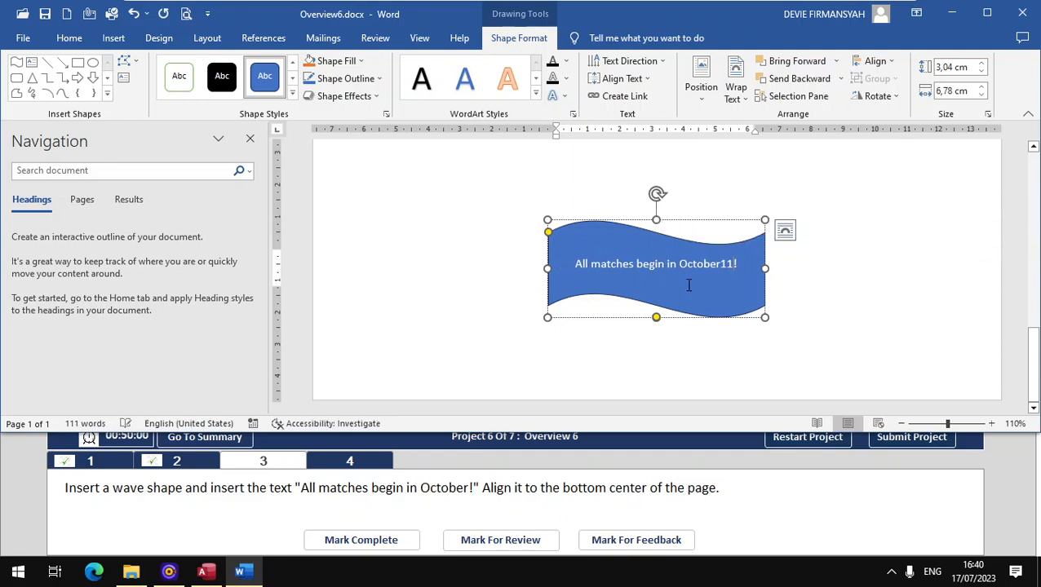
{"action": "key", "text": "BackSpace"}
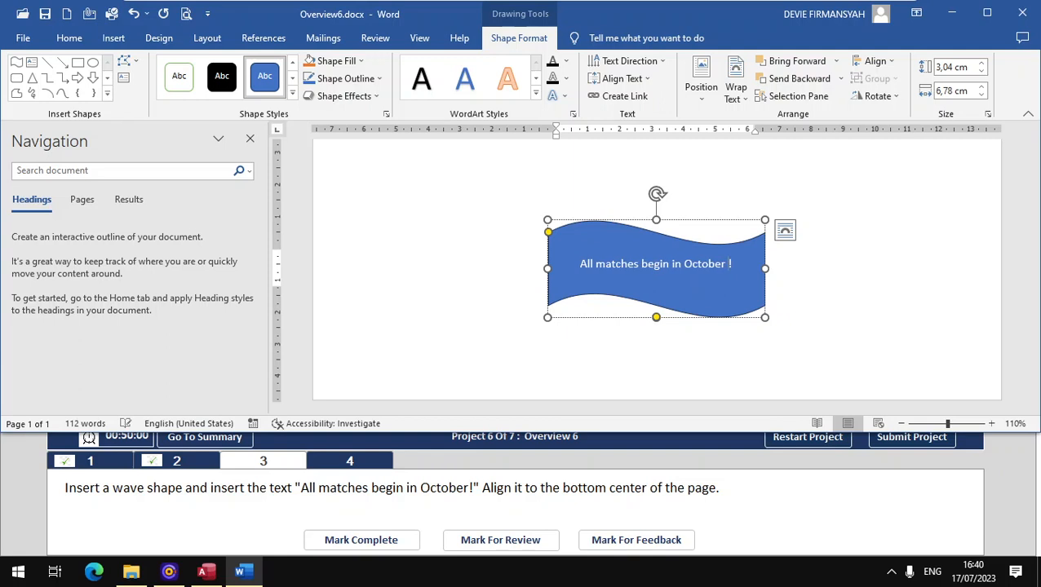
{"action": "left_click", "coordinate": [361, 541]}
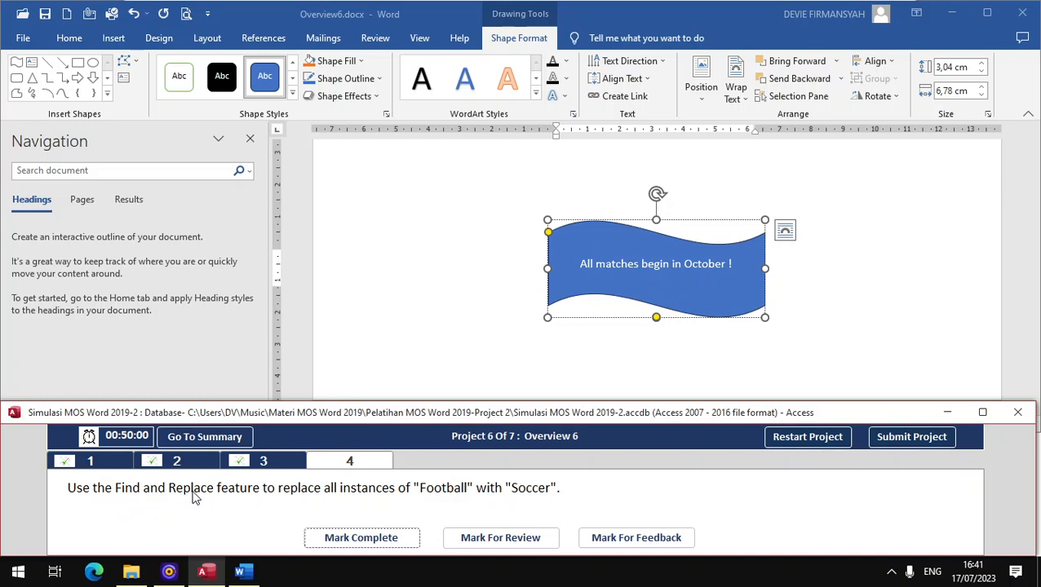
- Replace all 4 occurrences of Football with Soccer, mark the task complete, and submit Project 6
{"action": "left_click", "coordinate": [414, 233]}
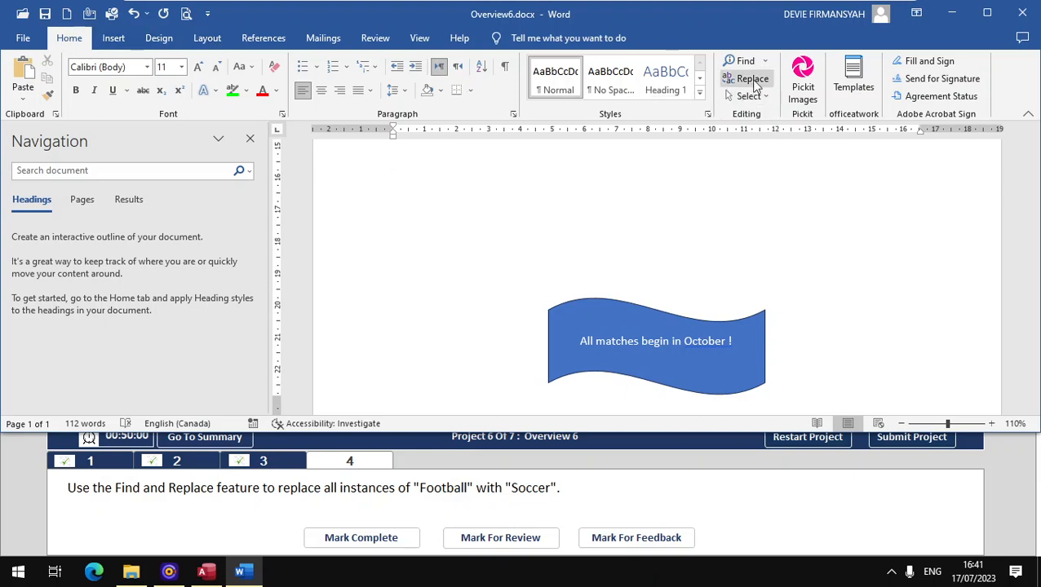
{"action": "left_click", "coordinate": [753, 79]}
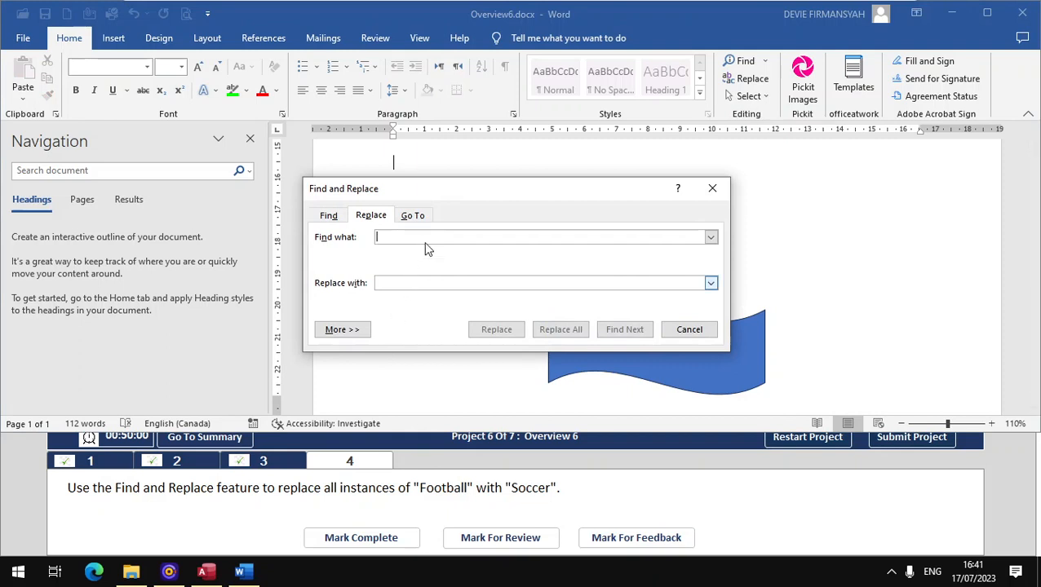
{"action": "type", "text": "Football"}
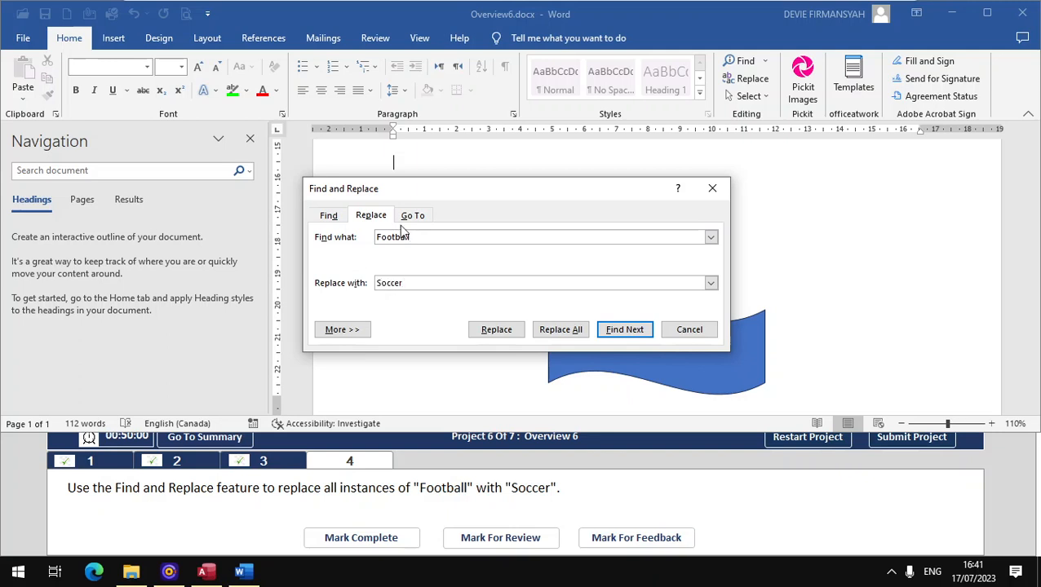
{"action": "left_click", "coordinate": [560, 329]}
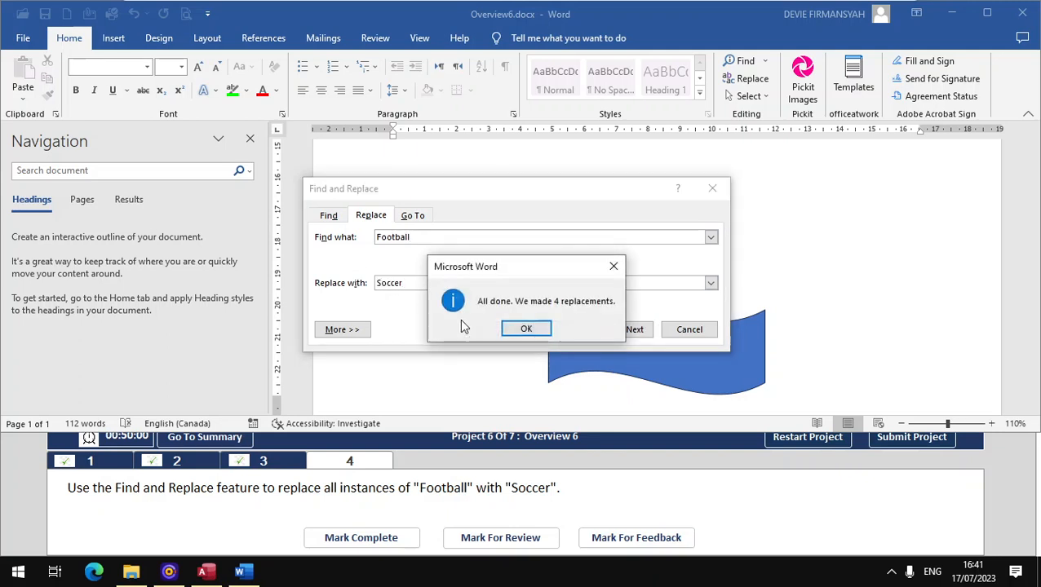
{"action": "left_click", "coordinate": [528, 328]}
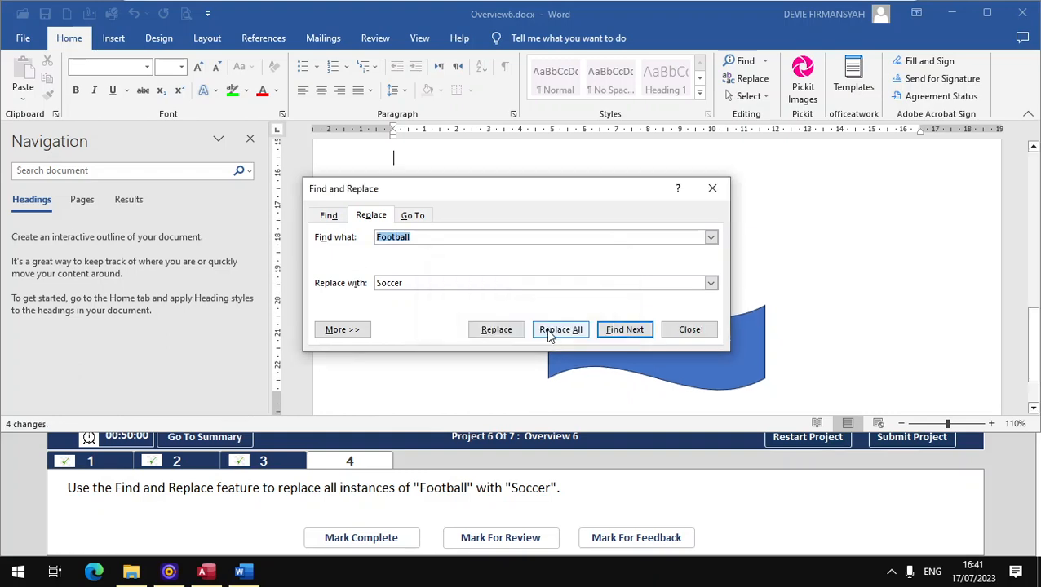
{"action": "left_click", "coordinate": [688, 329]}
{"action": "left_click", "coordinate": [365, 538]}
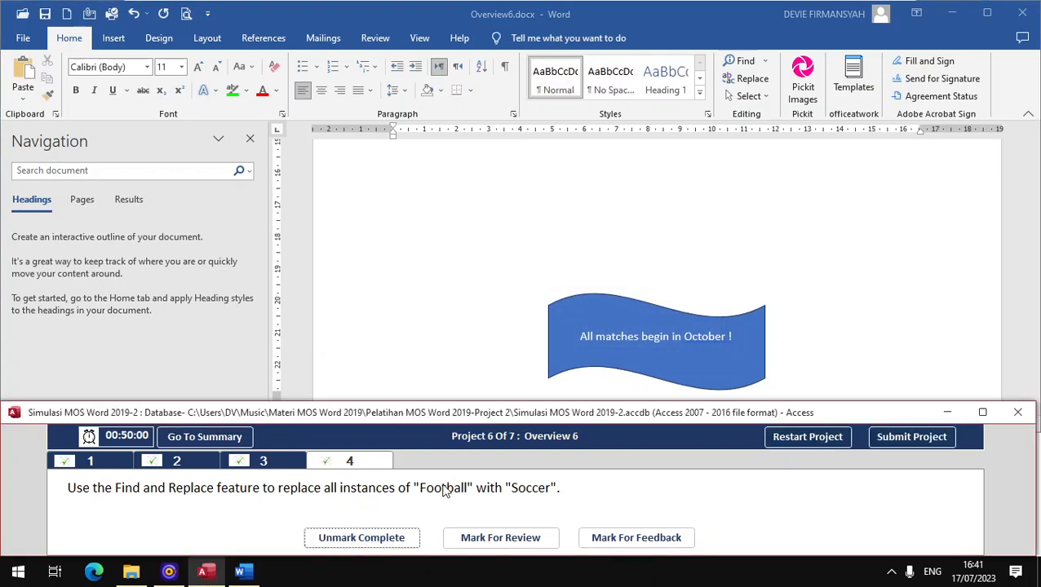
{"action": "left_click", "coordinate": [912, 435]}
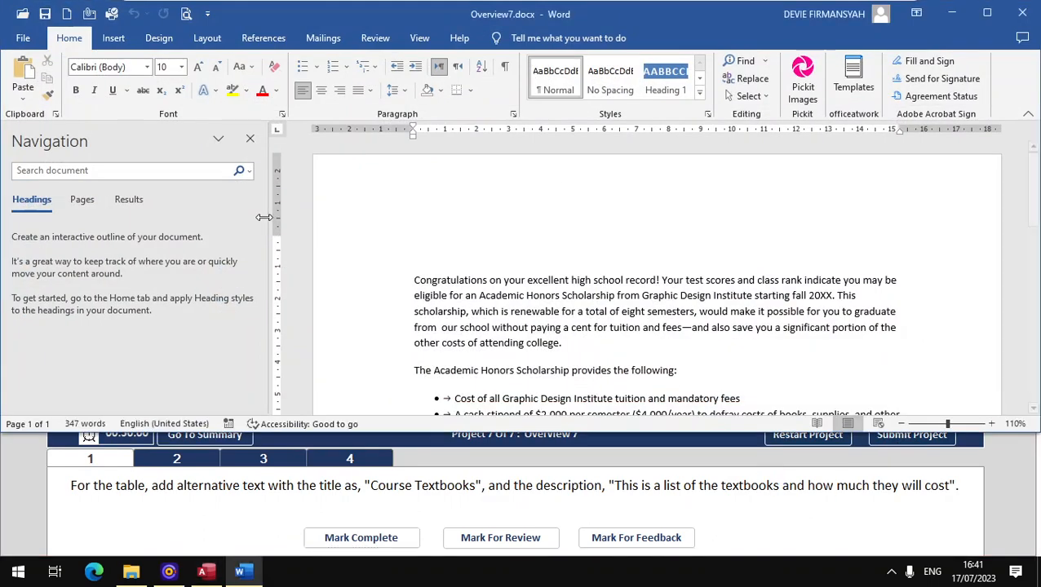
- Narrow the Navigation pane and scroll through the Overview7 scholarship letter and textbook table
{"action": "left_click_drag", "start_coordinate": [267, 229], "coordinate": [192, 200]}
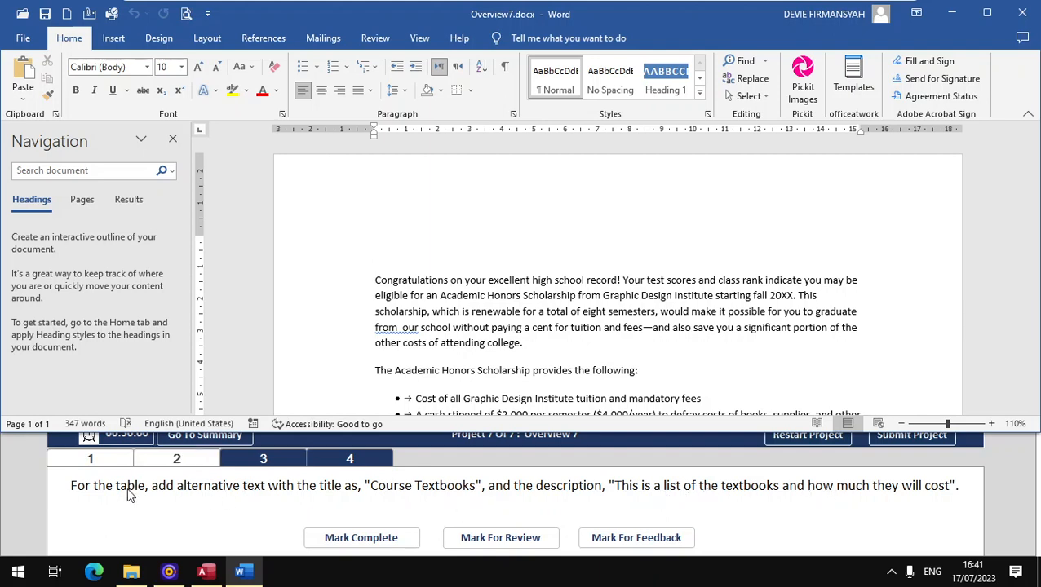
{"action": "scroll", "coordinate": [543, 265], "scroll_direction": "down", "scroll_amount": 4}
{"action": "scroll", "coordinate": [539, 270], "scroll_direction": "down", "scroll_amount": 8}
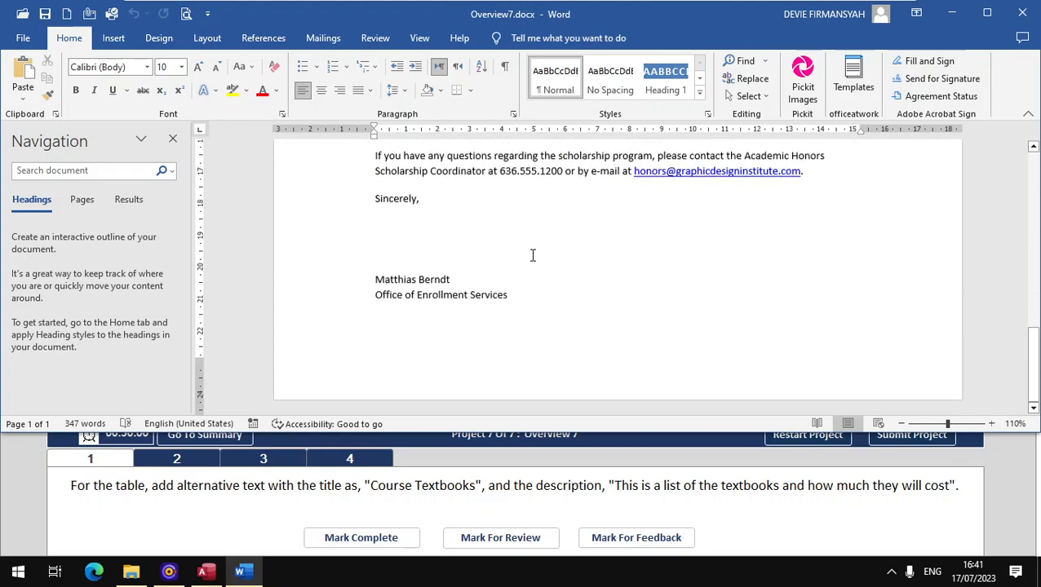
{"action": "scroll", "coordinate": [532, 259], "scroll_direction": "up", "scroll_amount": 7}
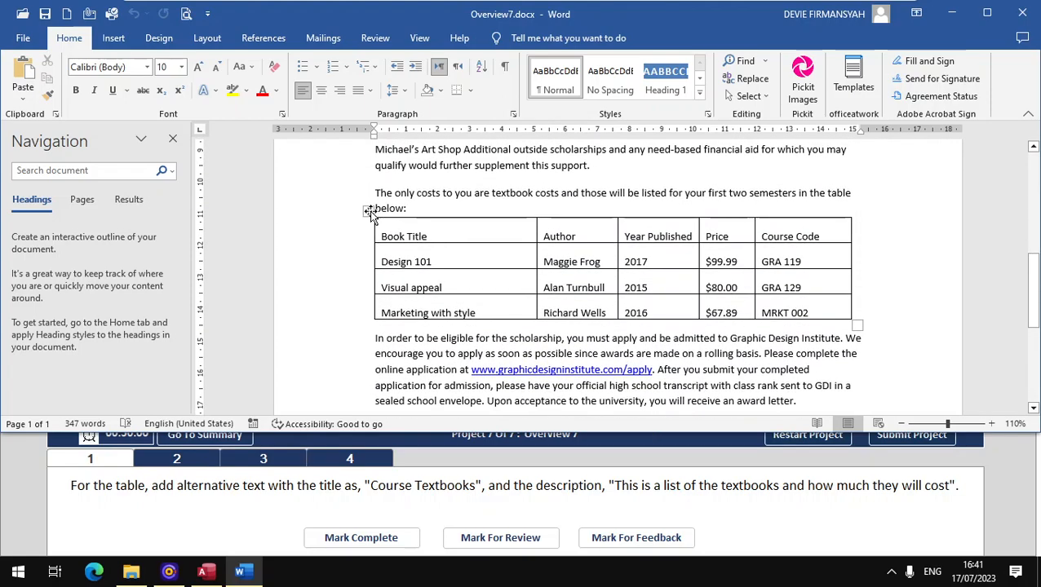
- Give the textbook table alt text titled 'Course Textbooks' describing the textbooks and their cost
{"action": "left_click", "coordinate": [368, 211]}
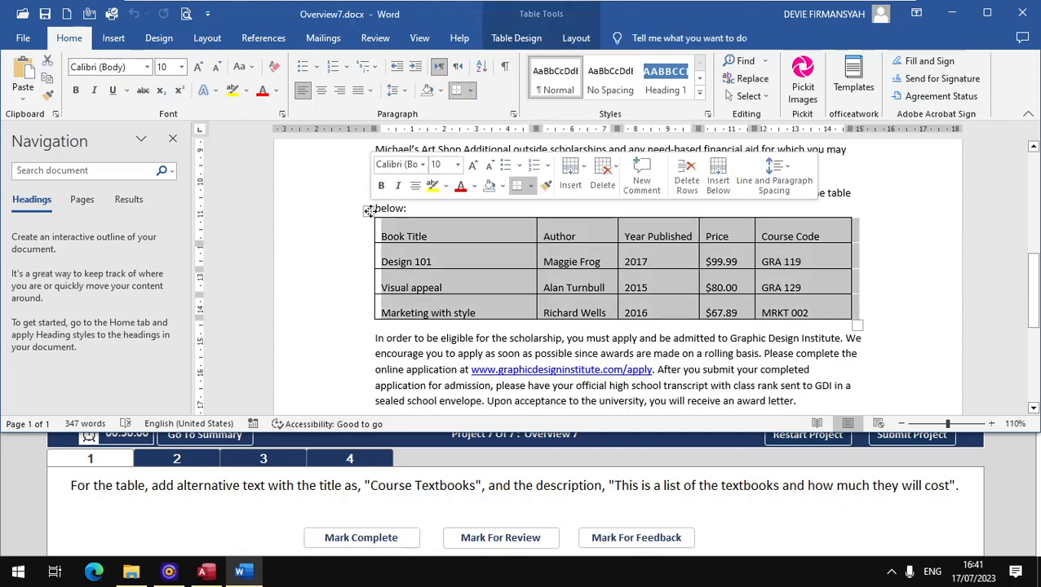
{"action": "right_click", "coordinate": [415, 232]}
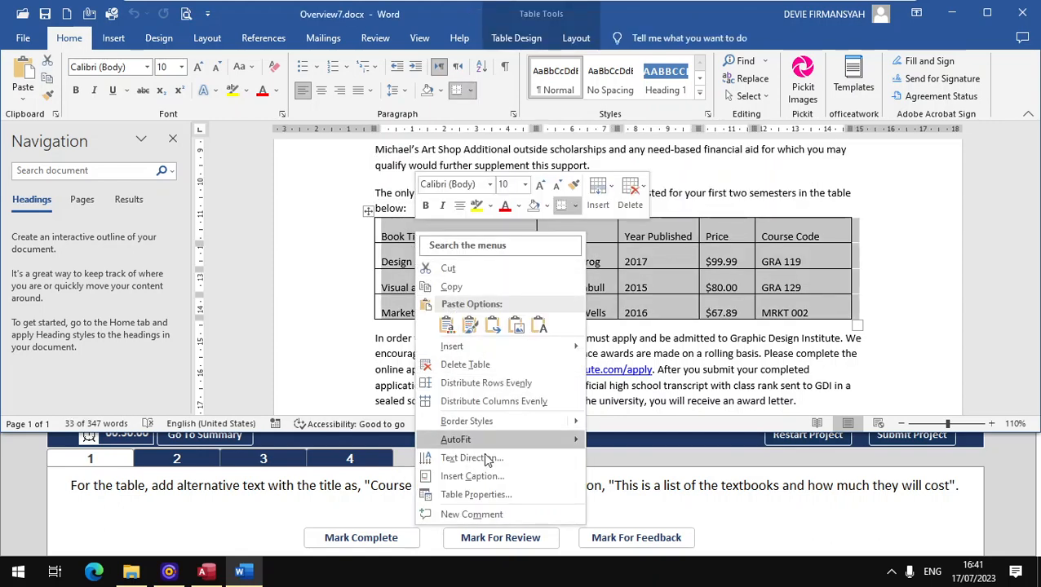
{"action": "left_click", "coordinate": [485, 494]}
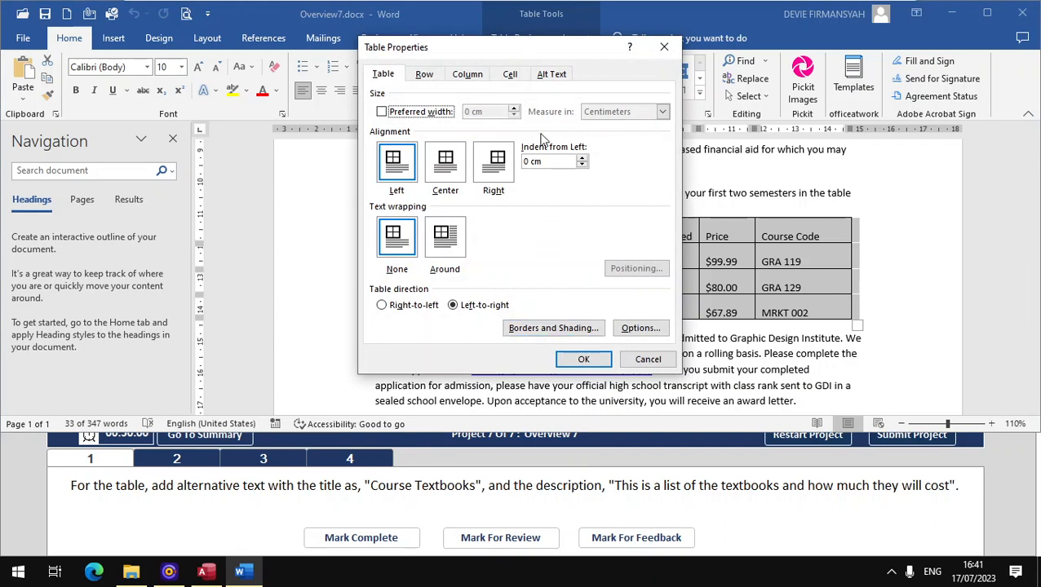
{"action": "left_click", "coordinate": [544, 77]}
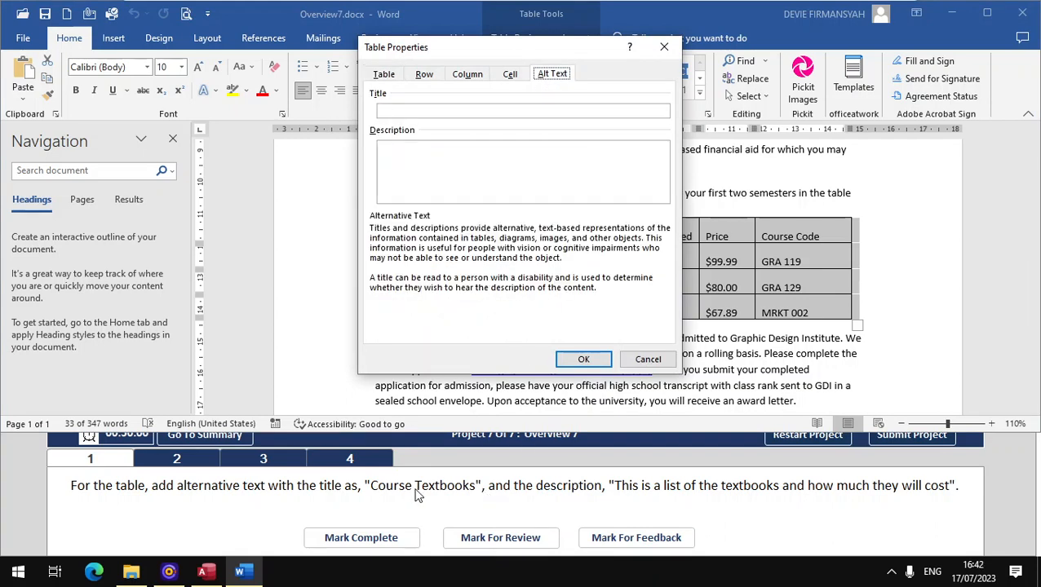
{"action": "left_click", "coordinate": [431, 112]}
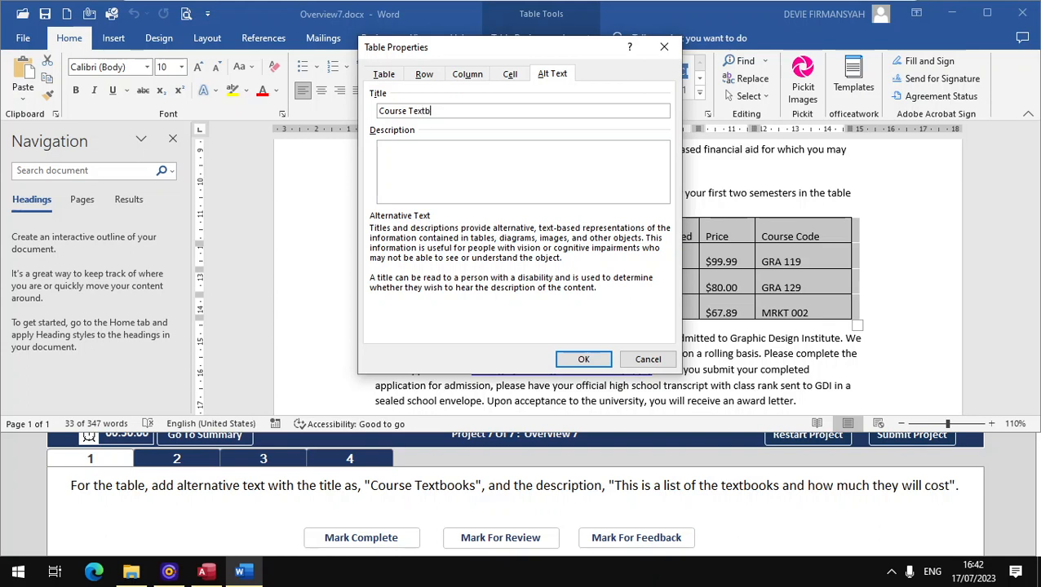
{"action": "type", "text": "ks"}
{"action": "left_click", "coordinate": [434, 156]}
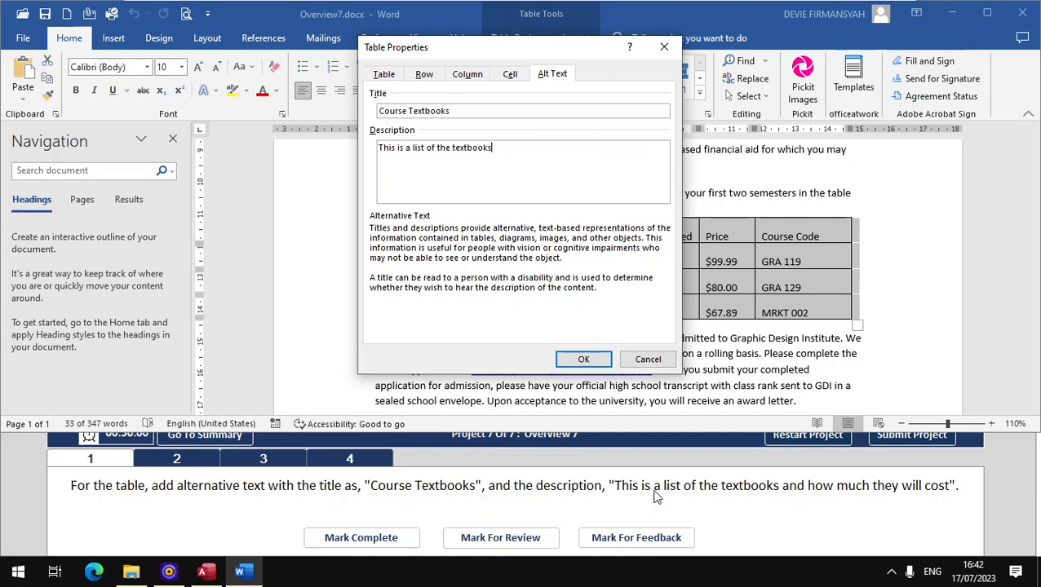
{"action": "type", "text": "how much they will cost"}
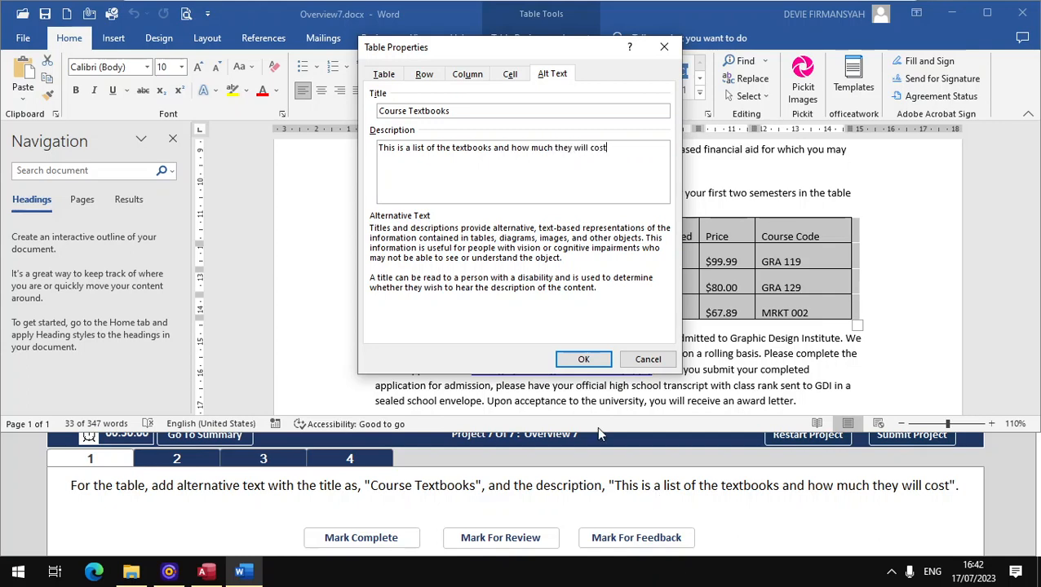
{"action": "left_click", "coordinate": [586, 360]}
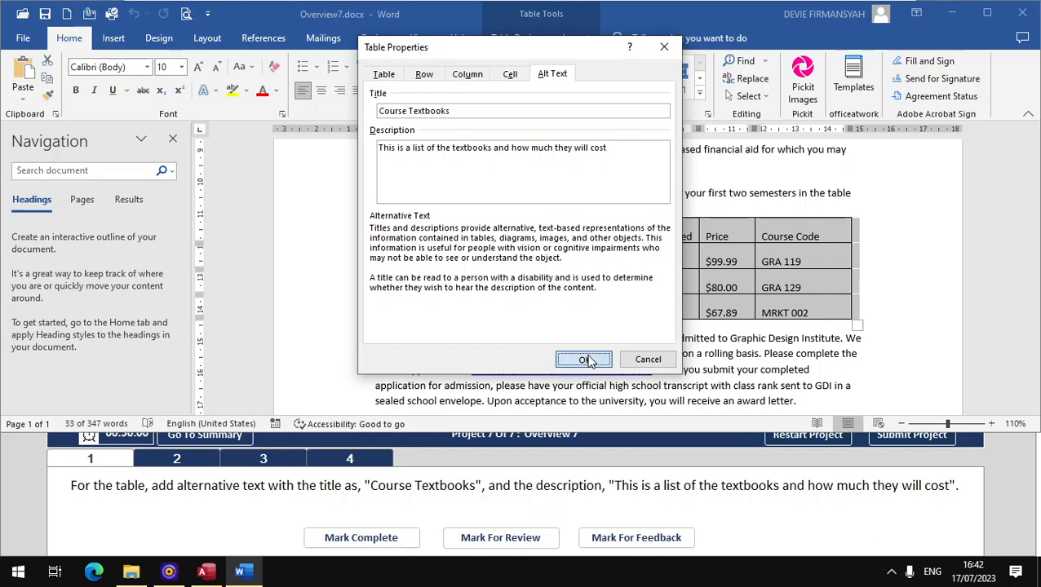
{"action": "left_click", "coordinate": [371, 540]}
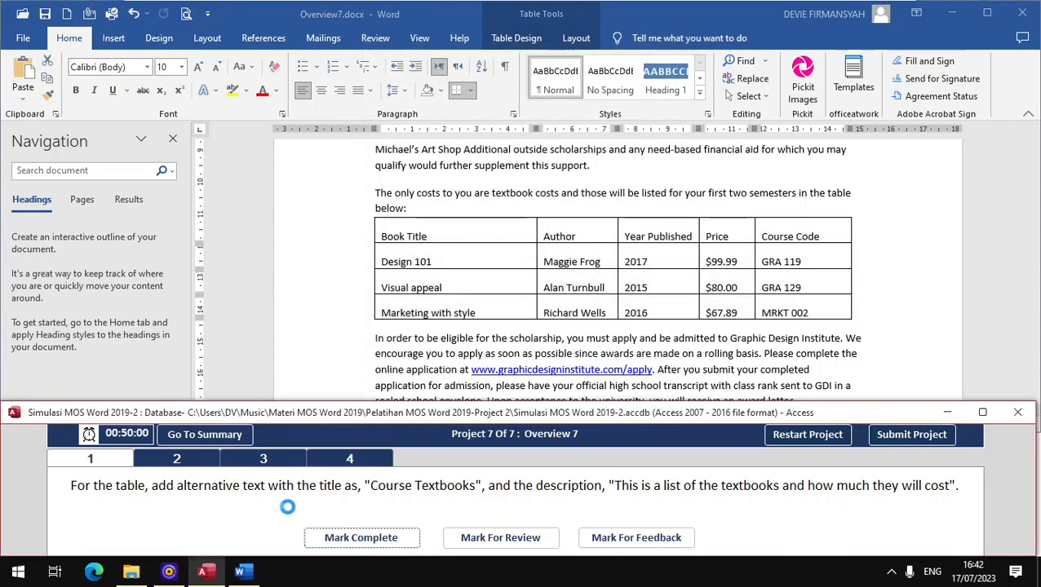
- Apply the Grid Table 5 Dark - Accent 2 style to the textbook table and mark it complete
{"action": "left_click", "coordinate": [192, 461]}
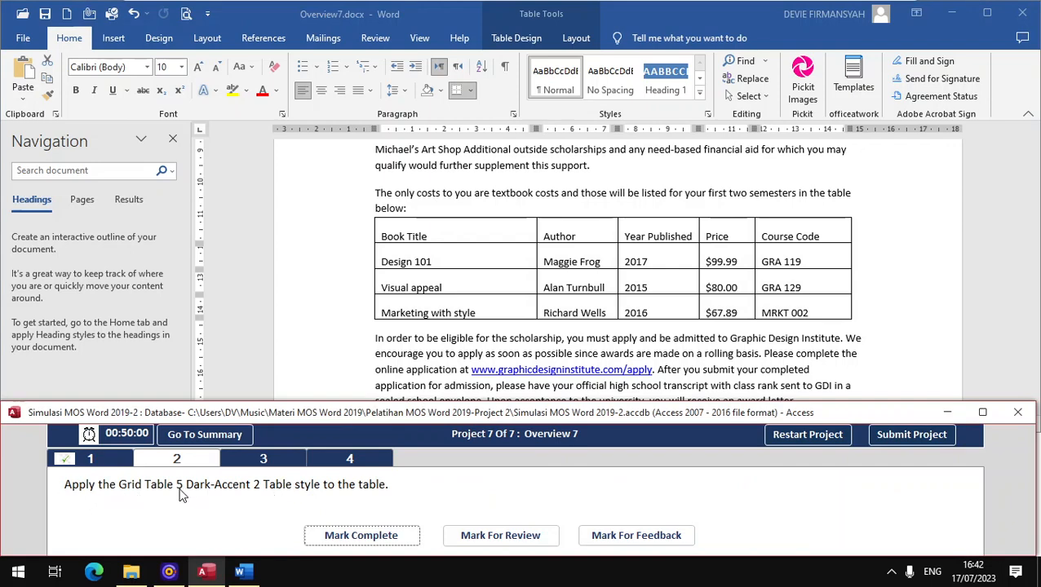
{"action": "left_click", "coordinate": [414, 249]}
{"action": "left_click", "coordinate": [368, 211]}
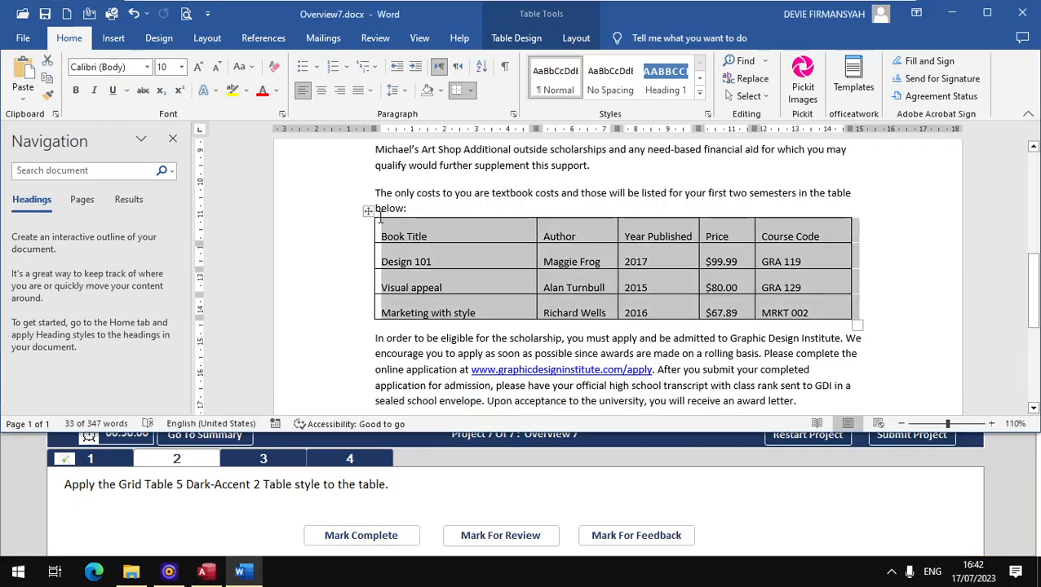
{"action": "left_click", "coordinate": [505, 34]}
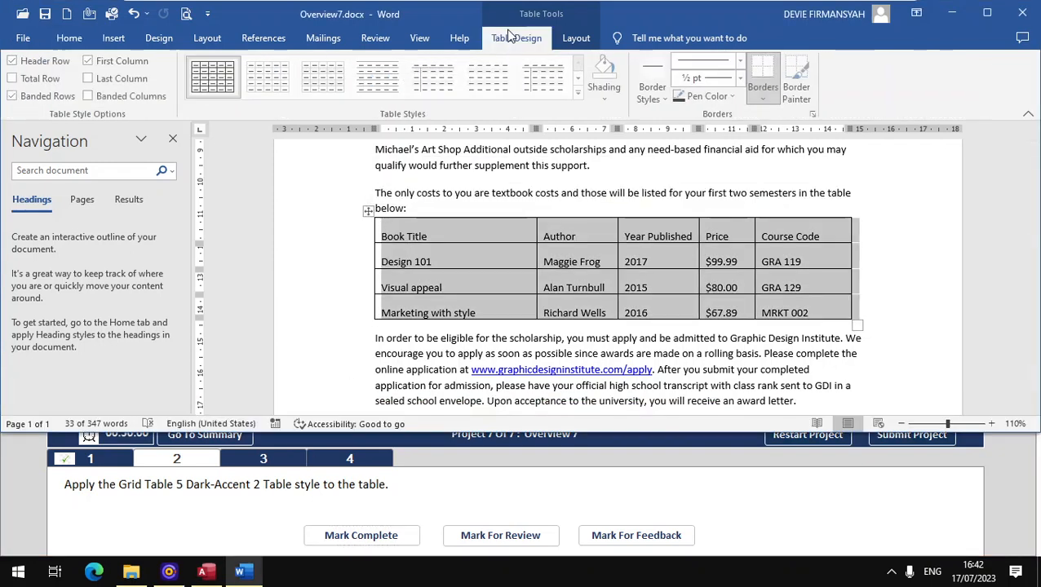
{"action": "left_click", "coordinate": [582, 96]}
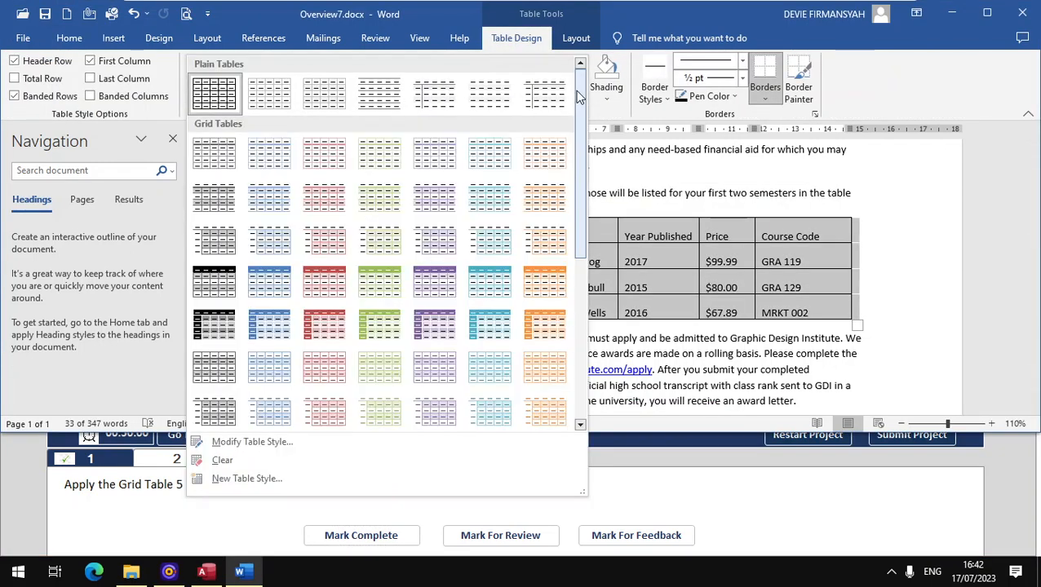
{"action": "left_click", "coordinate": [156, 510]}
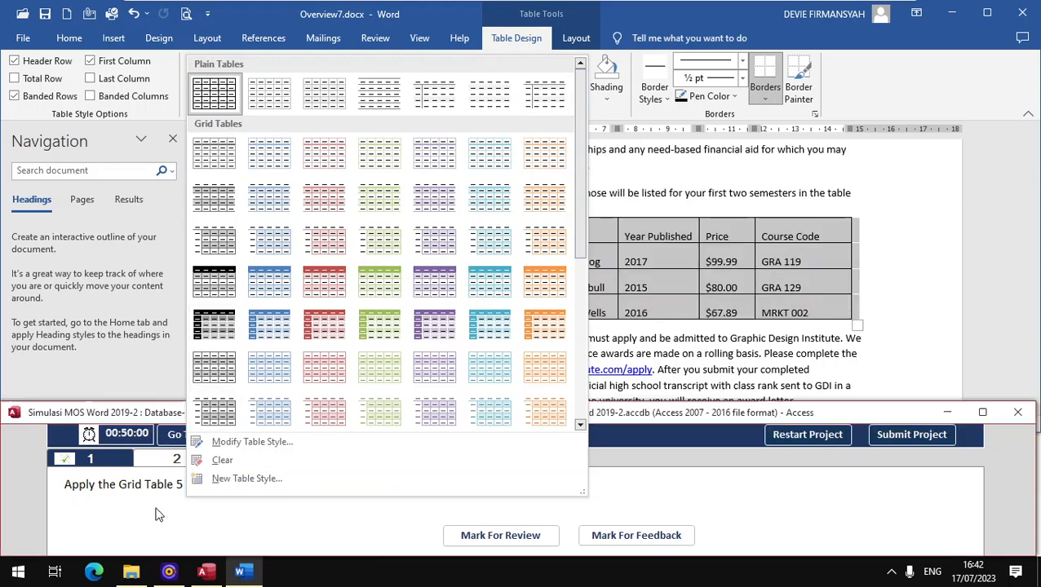
{"action": "left_click", "coordinate": [584, 97]}
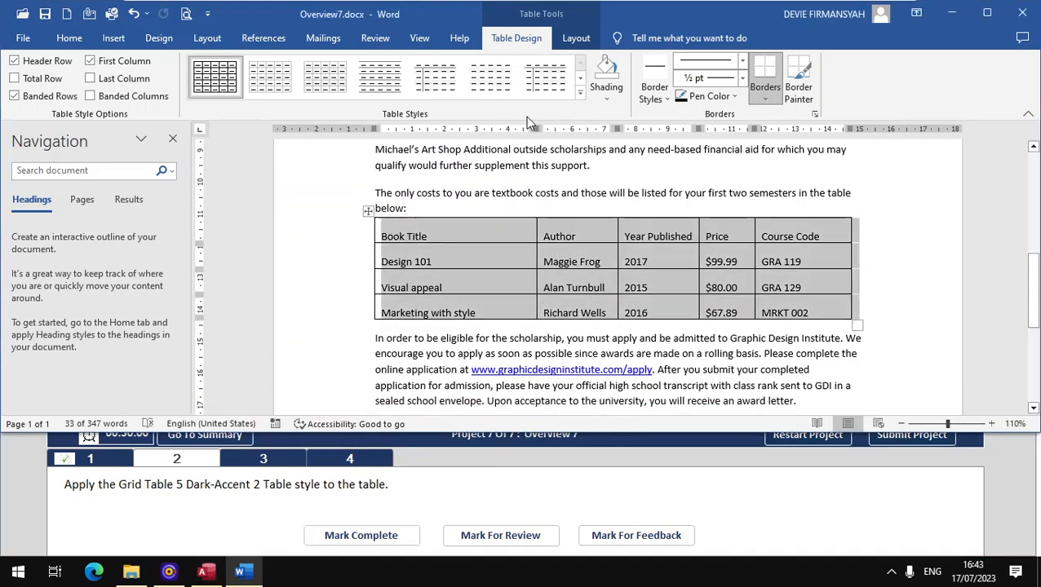
{"action": "left_click", "coordinate": [580, 96]}
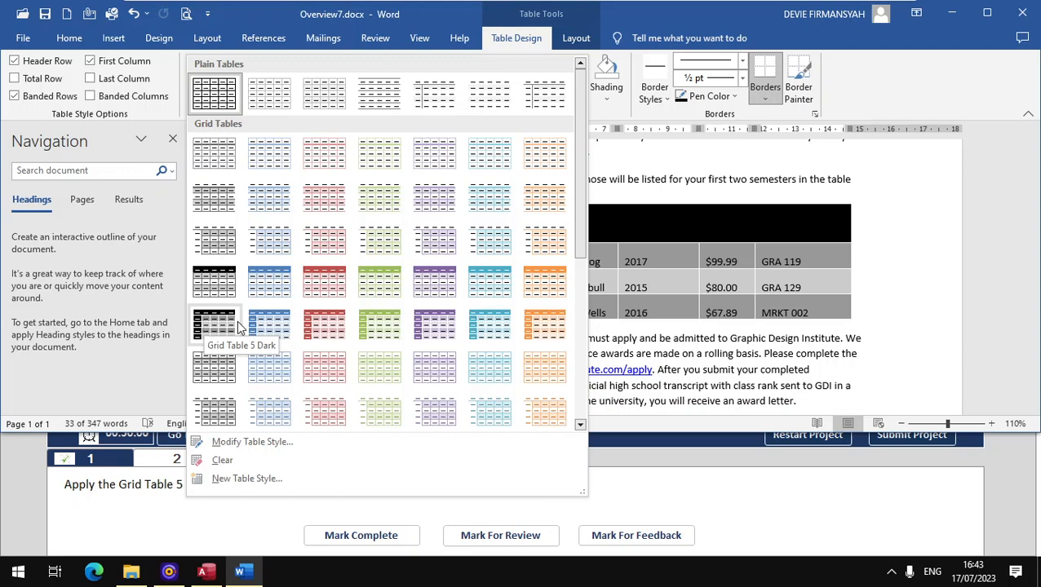
{"action": "left_click", "coordinate": [314, 328]}
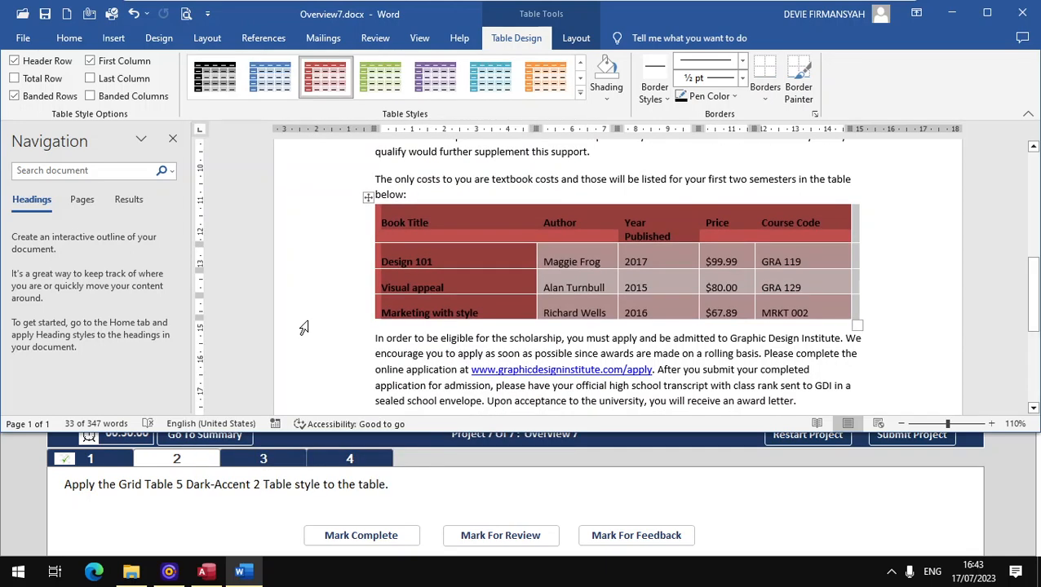
{"action": "left_click", "coordinate": [361, 536]}
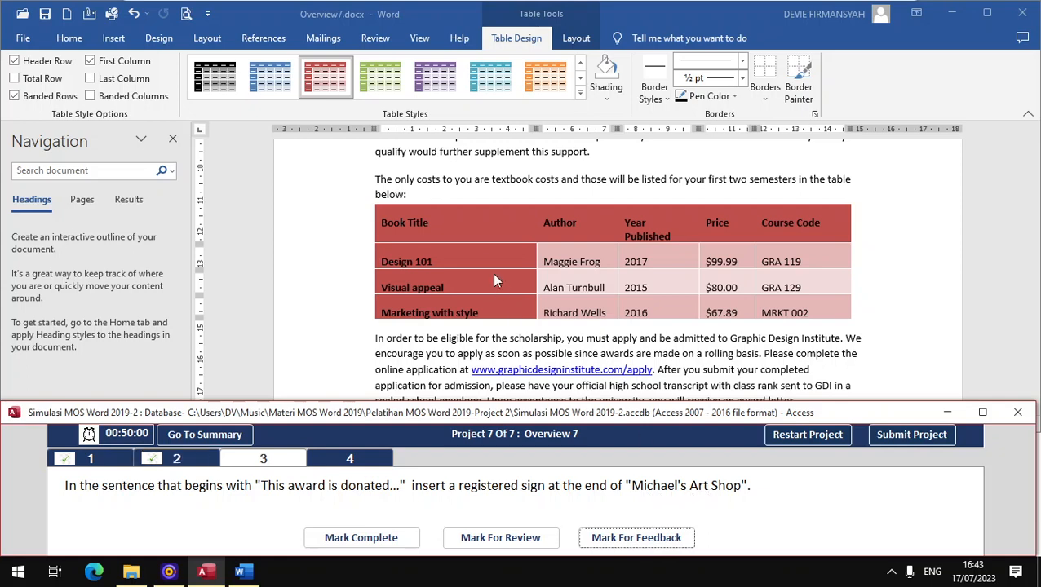
- Search the document for 'this a' to find the sentence beginning This award is donated
{"action": "scroll", "coordinate": [492, 272], "scroll_direction": "up", "scroll_amount": 3}
{"action": "scroll", "coordinate": [479, 256], "scroll_direction": "up", "scroll_amount": 3}
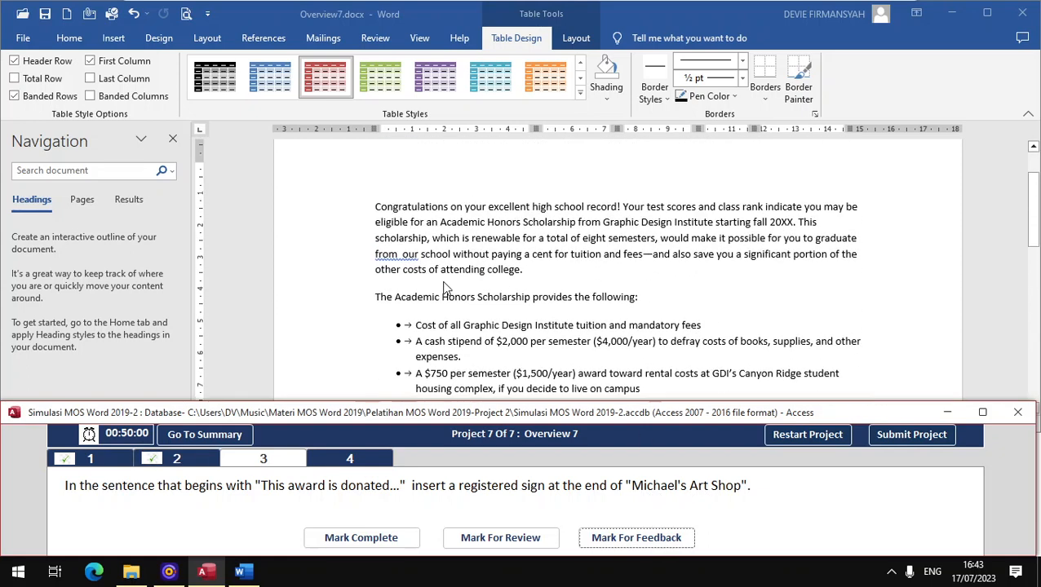
{"action": "scroll", "coordinate": [528, 312], "scroll_direction": "down", "scroll_amount": 1}
{"action": "scroll", "coordinate": [529, 313], "scroll_direction": "up", "scroll_amount": 2}
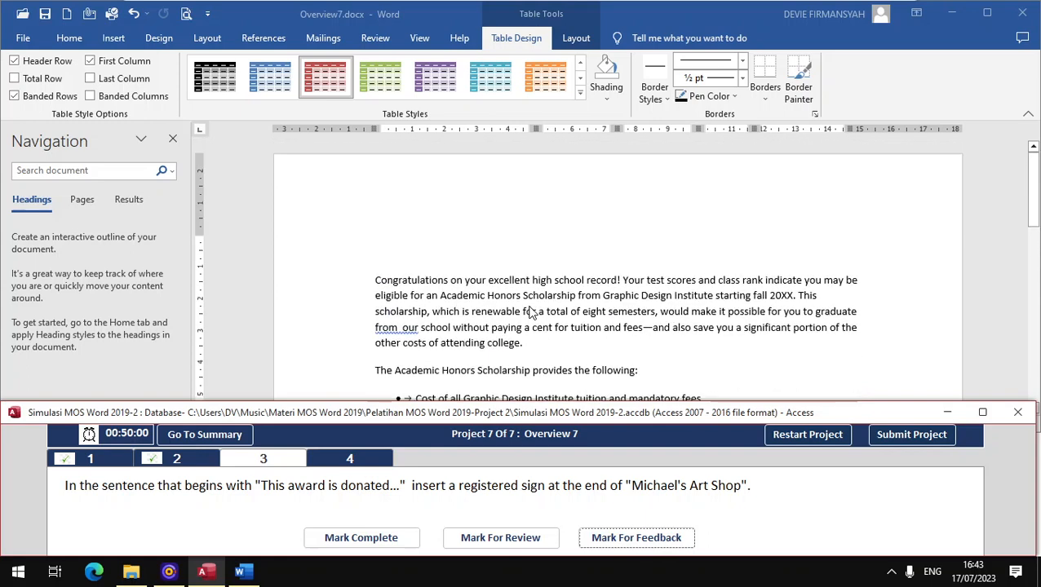
{"action": "scroll", "coordinate": [529, 313], "scroll_direction": "down", "scroll_amount": 2}
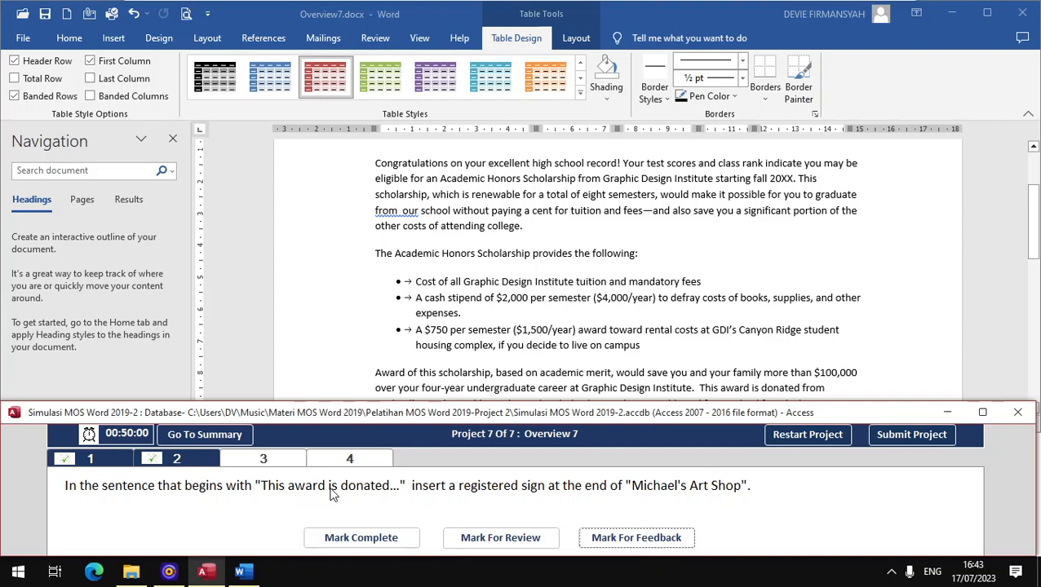
{"action": "scroll", "coordinate": [422, 301], "scroll_direction": "down", "scroll_amount": 8}
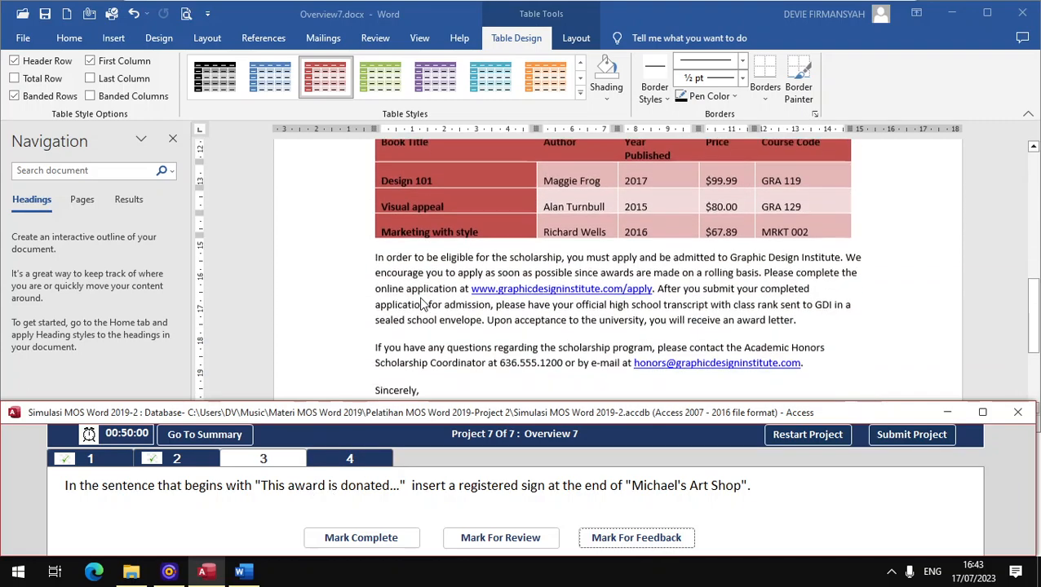
{"action": "scroll", "coordinate": [422, 302], "scroll_direction": "up", "scroll_amount": 5}
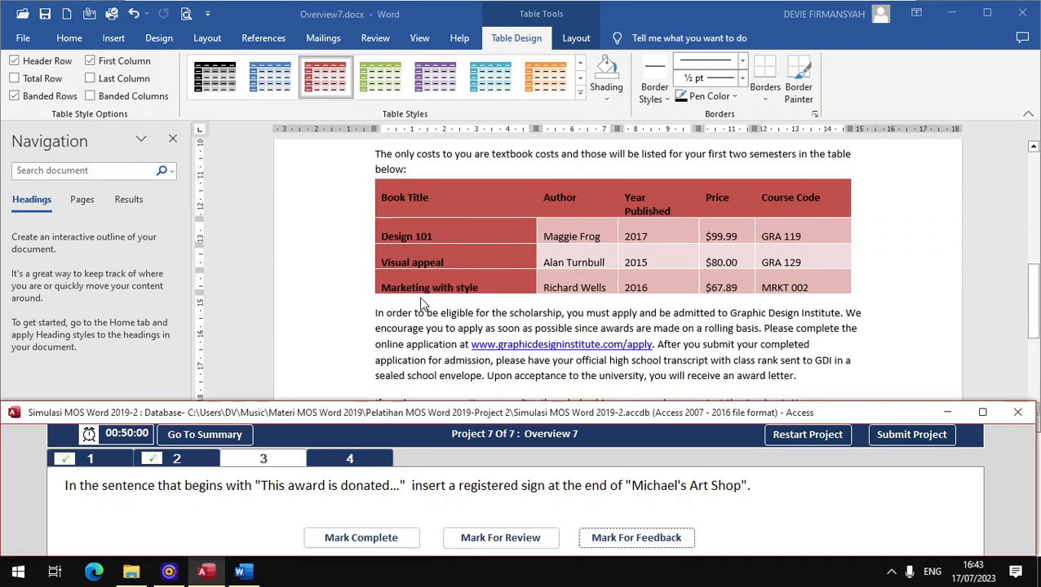
{"action": "scroll", "coordinate": [420, 304], "scroll_direction": "up", "scroll_amount": 5}
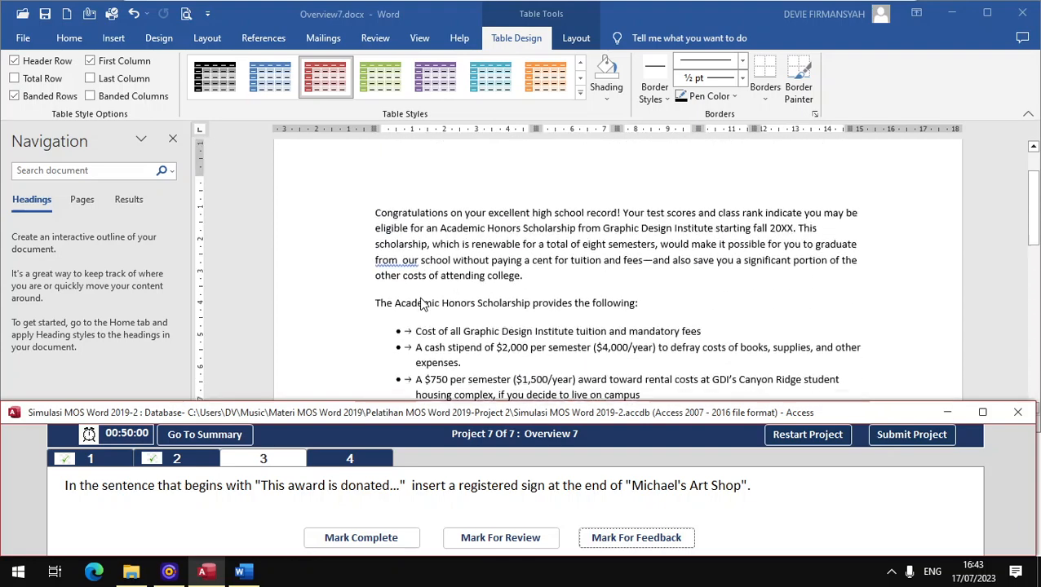
{"action": "left_click", "coordinate": [116, 169]}
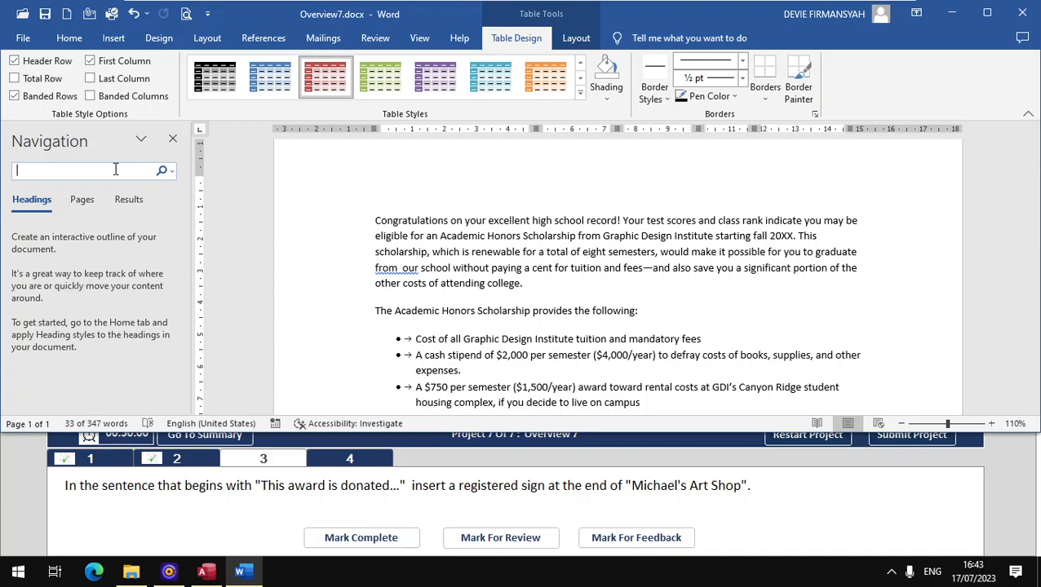
{"action": "type", "text": "this"}
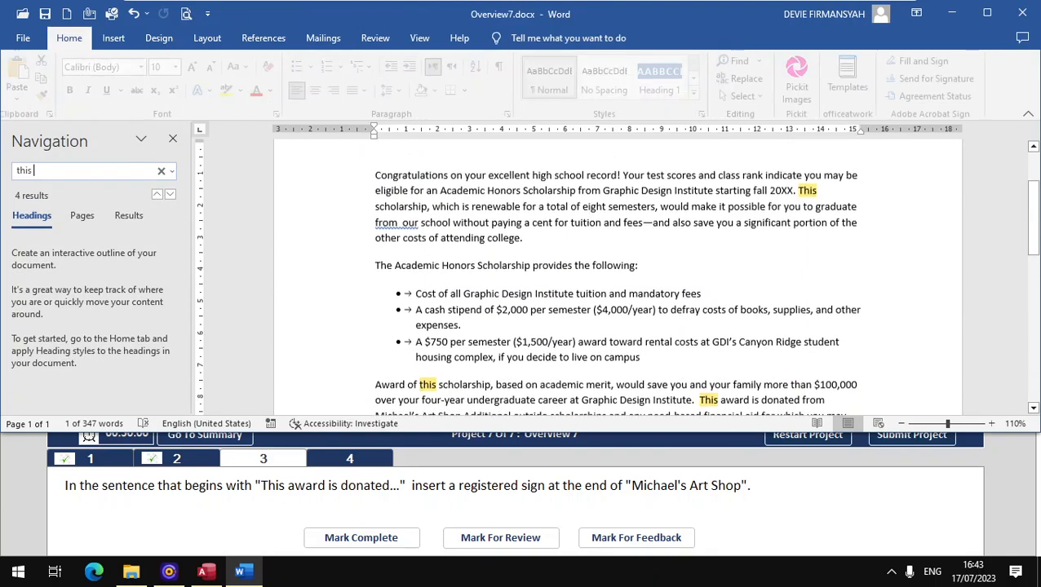
{"action": "type", "text": " a"}
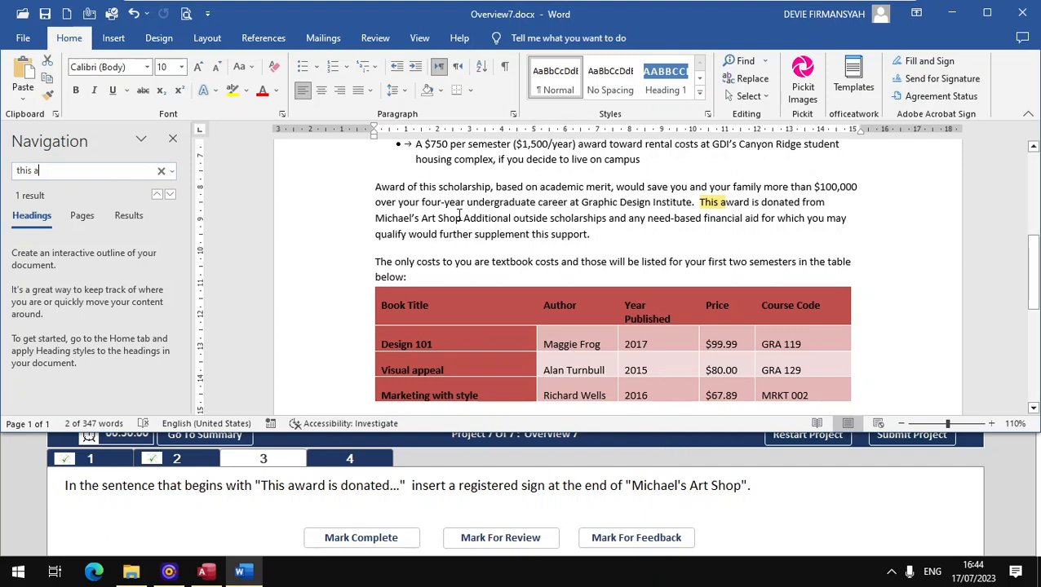
- Insert a registered sign (®) right after Michael's Art Shop
{"action": "left_click", "coordinate": [461, 219]}
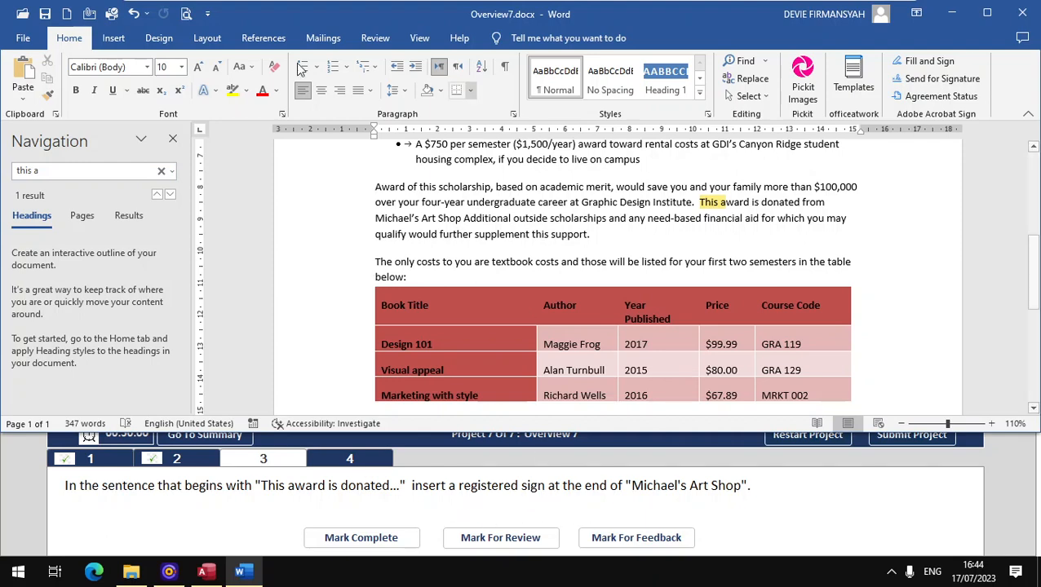
{"action": "left_click", "coordinate": [118, 41]}
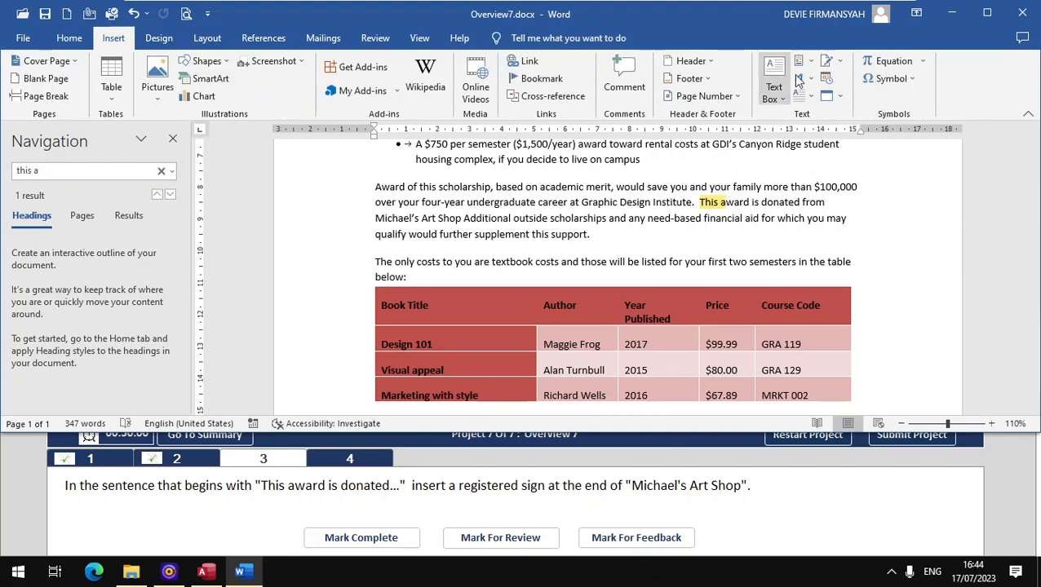
{"action": "left_click", "coordinate": [909, 80]}
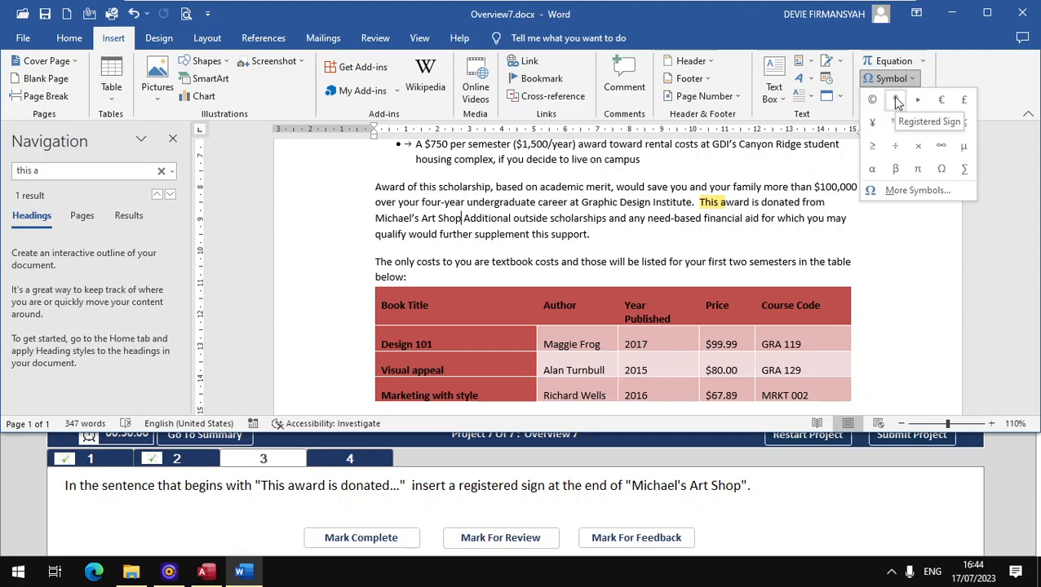
{"action": "left_click", "coordinate": [896, 99]}
{"action": "left_click", "coordinate": [370, 545]}
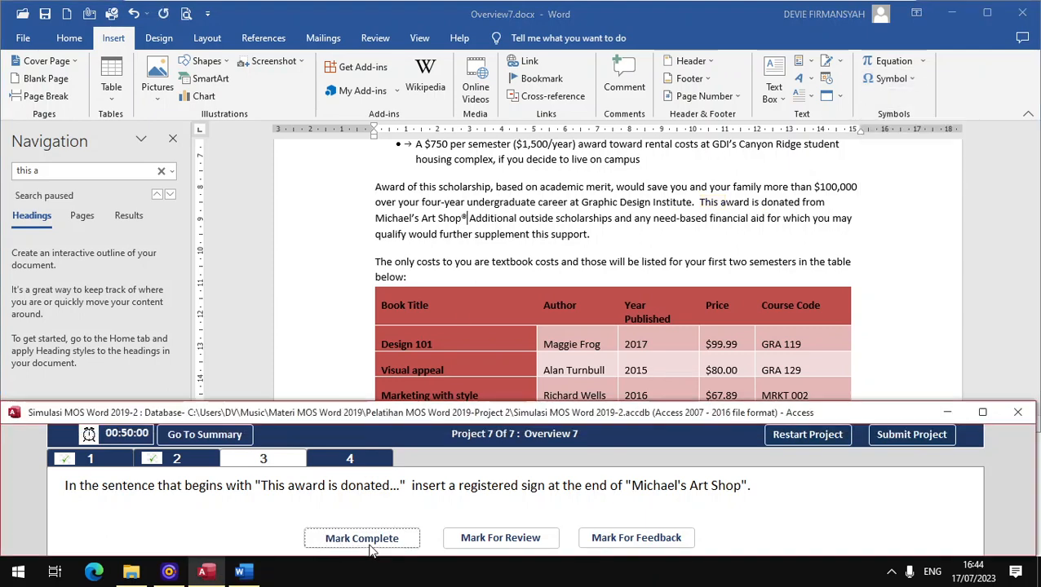
- Mark the ® task complete, then remove document properties and personal info via Document Inspector
{"action": "left_click", "coordinate": [370, 545]}
{"action": "left_click", "coordinate": [364, 463]}
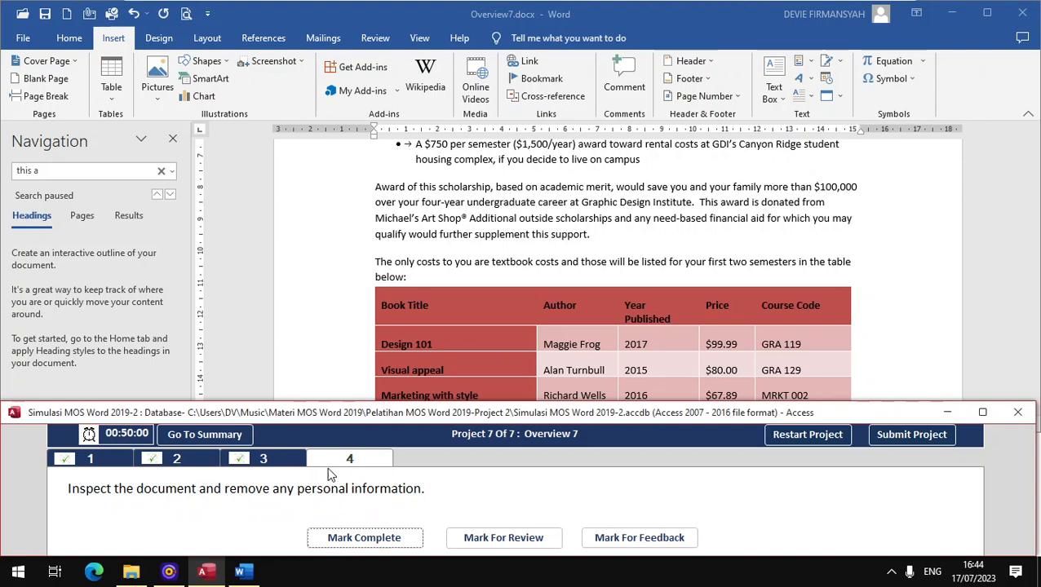
{"action": "left_click", "coordinate": [23, 39]}
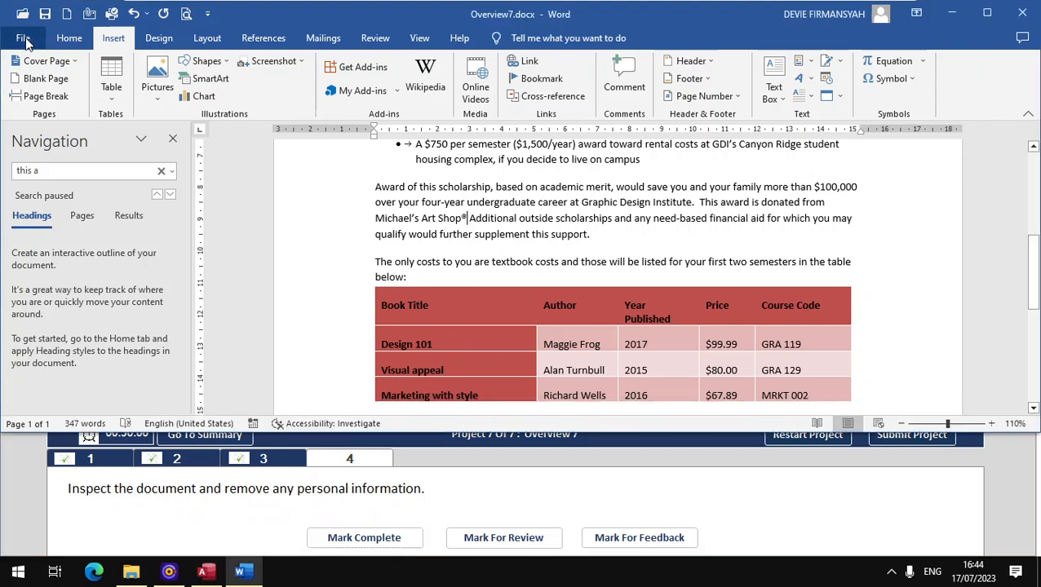
{"action": "left_click", "coordinate": [51, 186]}
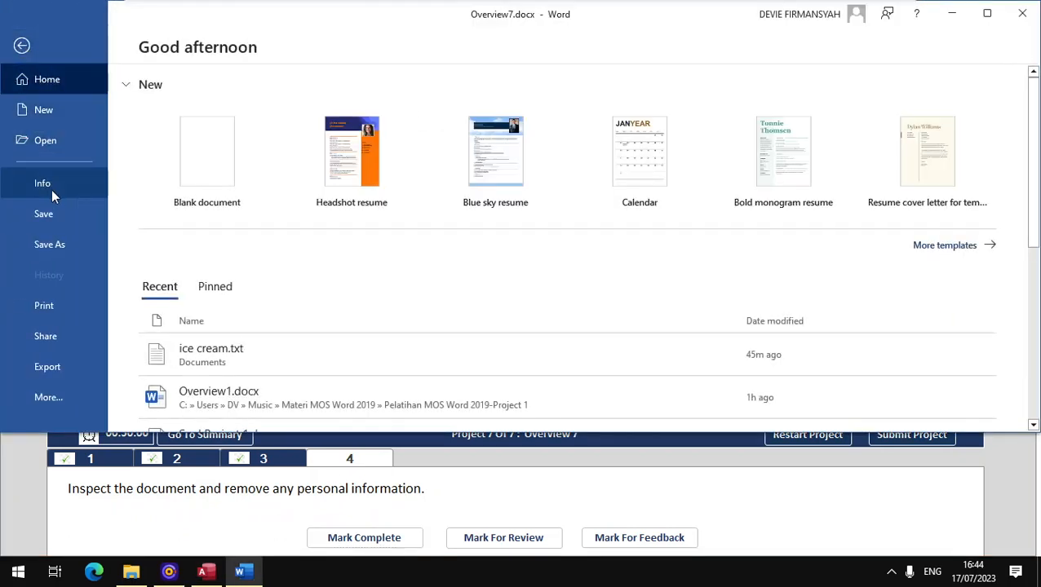
{"action": "left_click", "coordinate": [178, 306]}
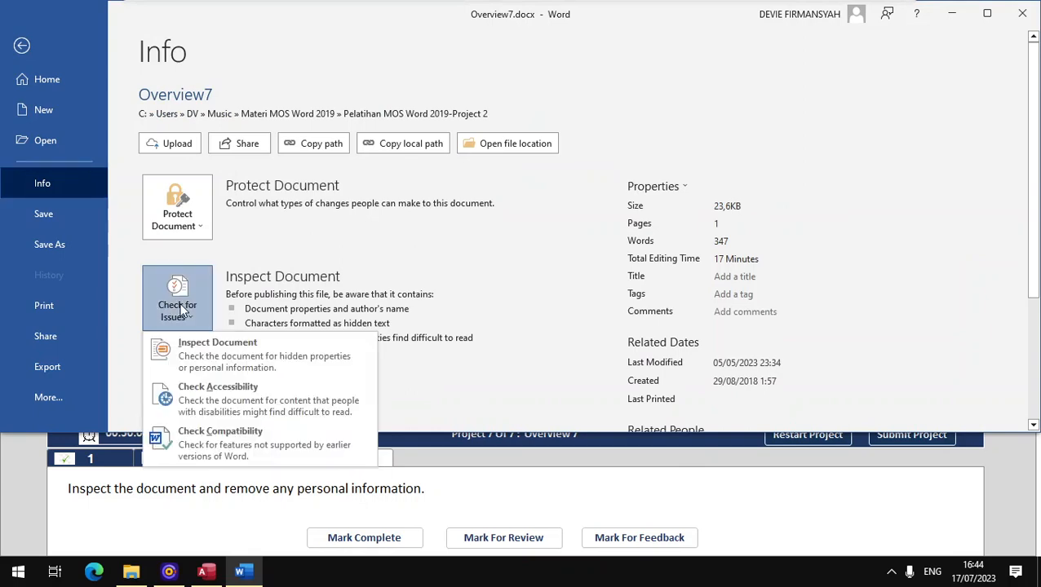
{"action": "left_click", "coordinate": [210, 350]}
{"action": "left_click", "coordinate": [490, 338]}
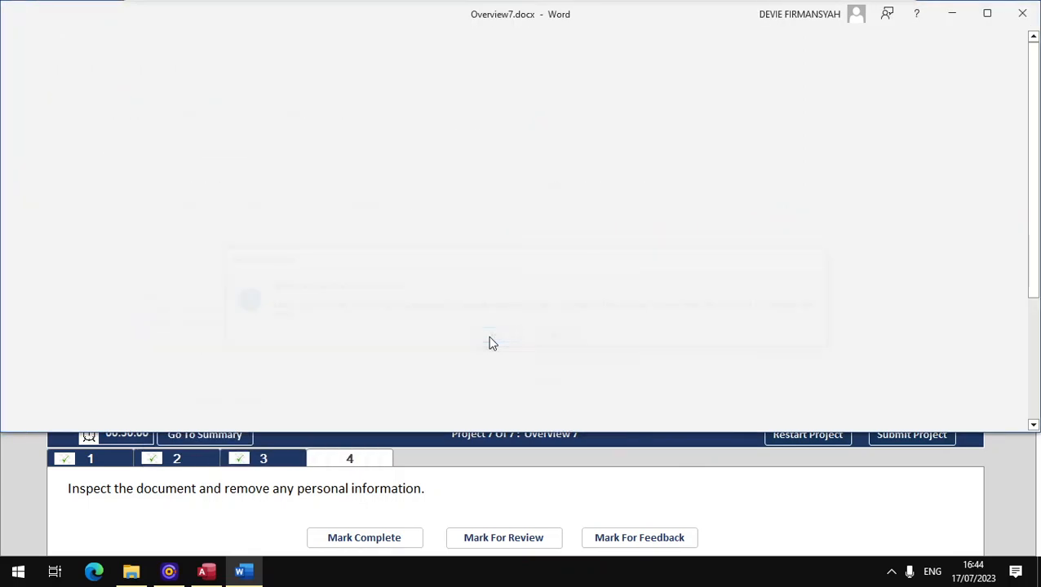
{"action": "left_click", "coordinate": [622, 389]}
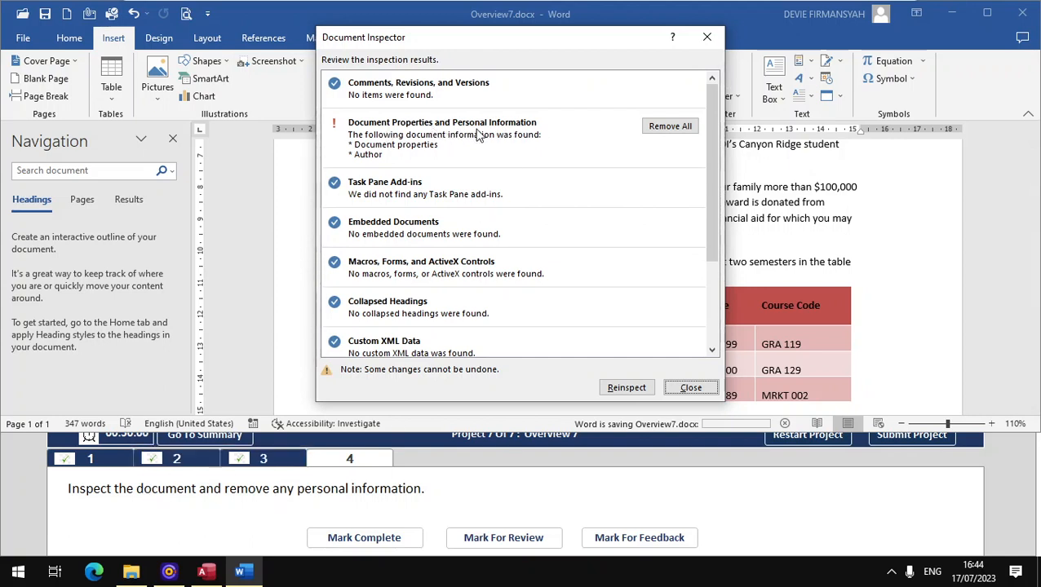
{"action": "left_click", "coordinate": [668, 126]}
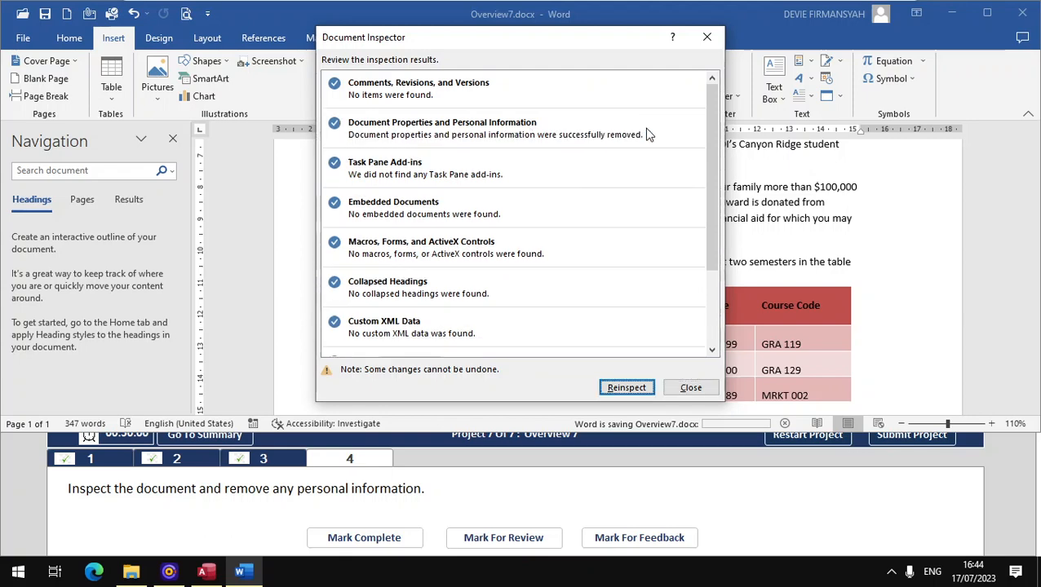
{"action": "left_click", "coordinate": [691, 387]}
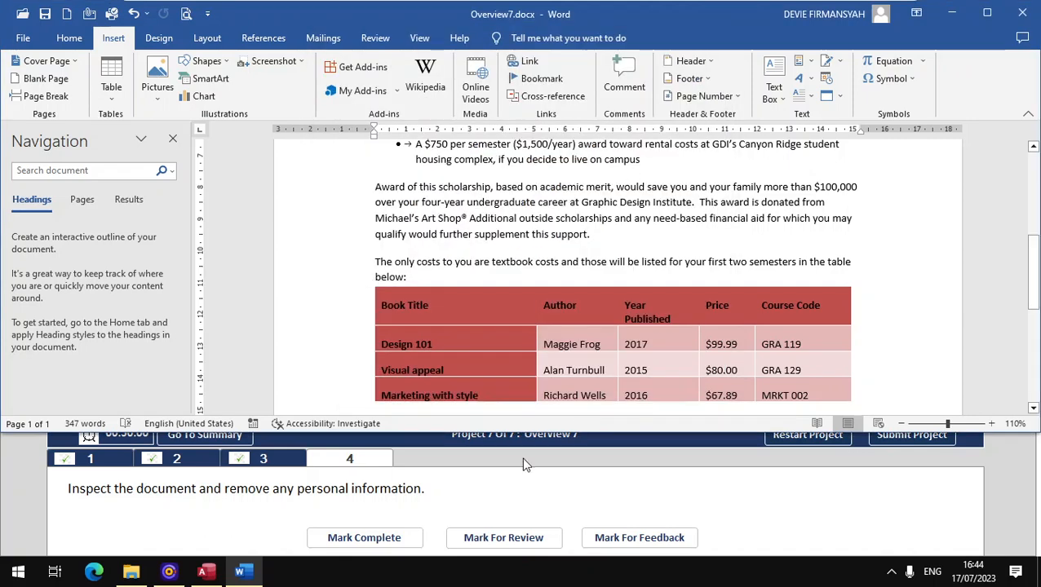
{"action": "left_click", "coordinate": [387, 538]}
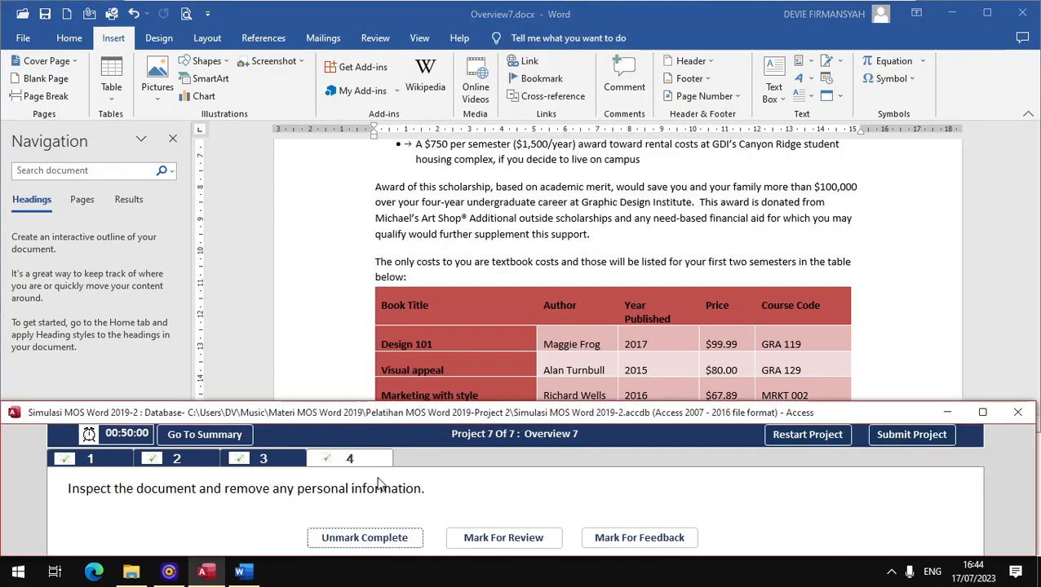
- Submit the project, check that all Overview 1–7 tasks are ticked in the maximized Exam Summary, and end the exam
{"action": "left_click", "coordinate": [934, 434]}
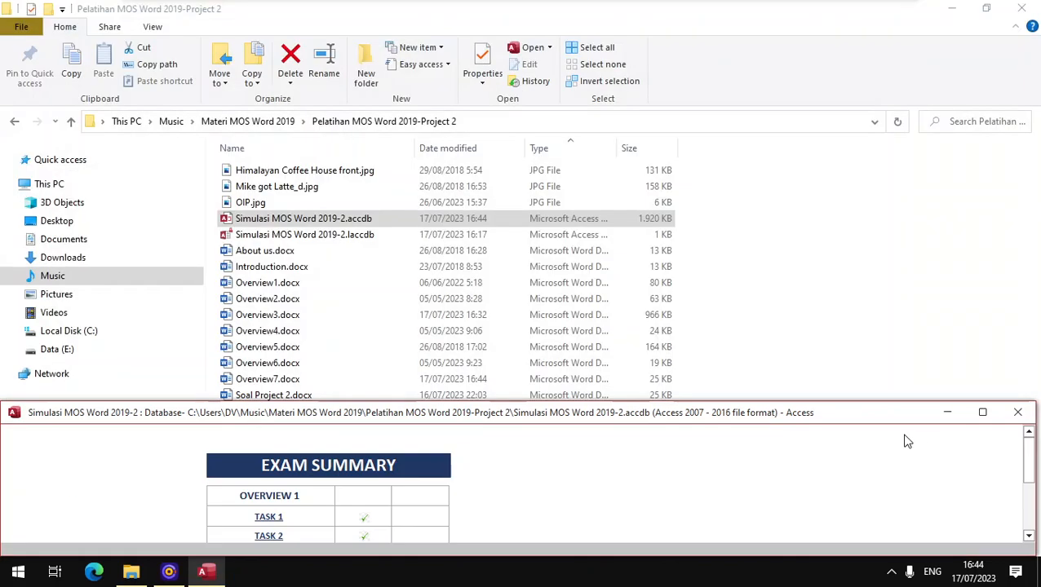
{"action": "double_click", "coordinate": [459, 414]}
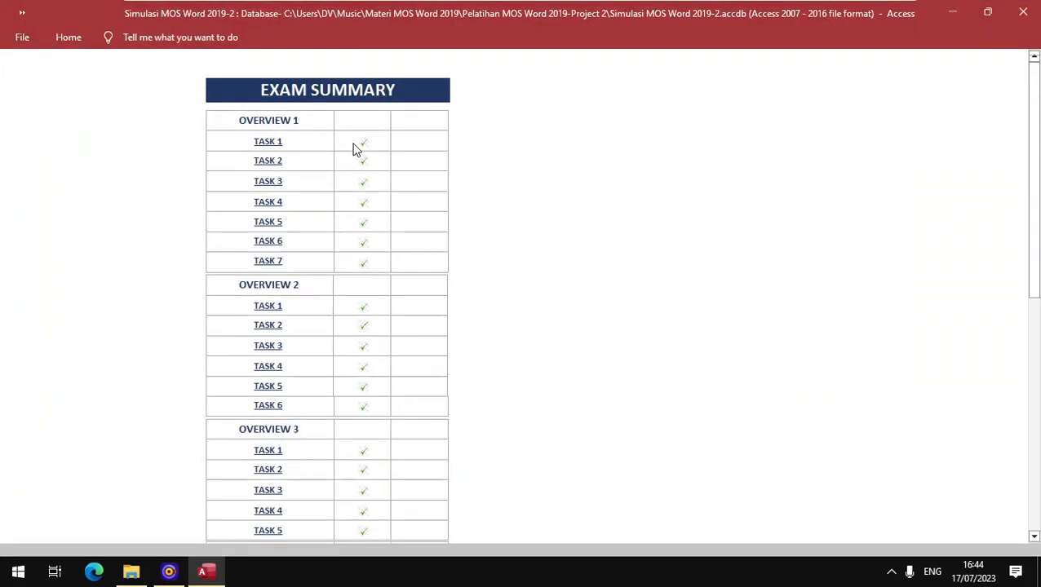
{"action": "scroll", "coordinate": [355, 150], "scroll_direction": "down", "scroll_amount": 10}
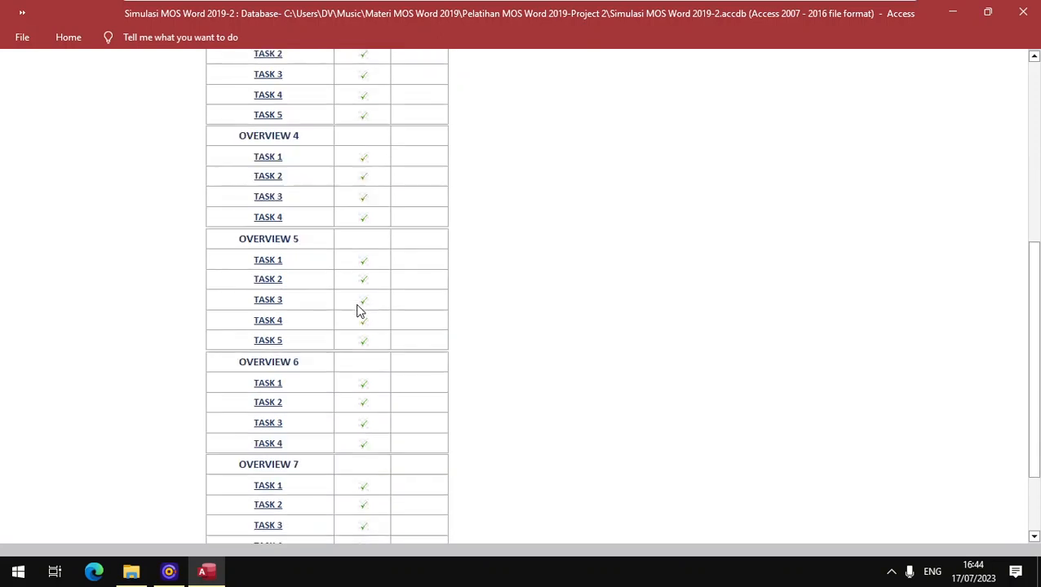
{"action": "scroll", "coordinate": [357, 309], "scroll_direction": "down", "scroll_amount": 3}
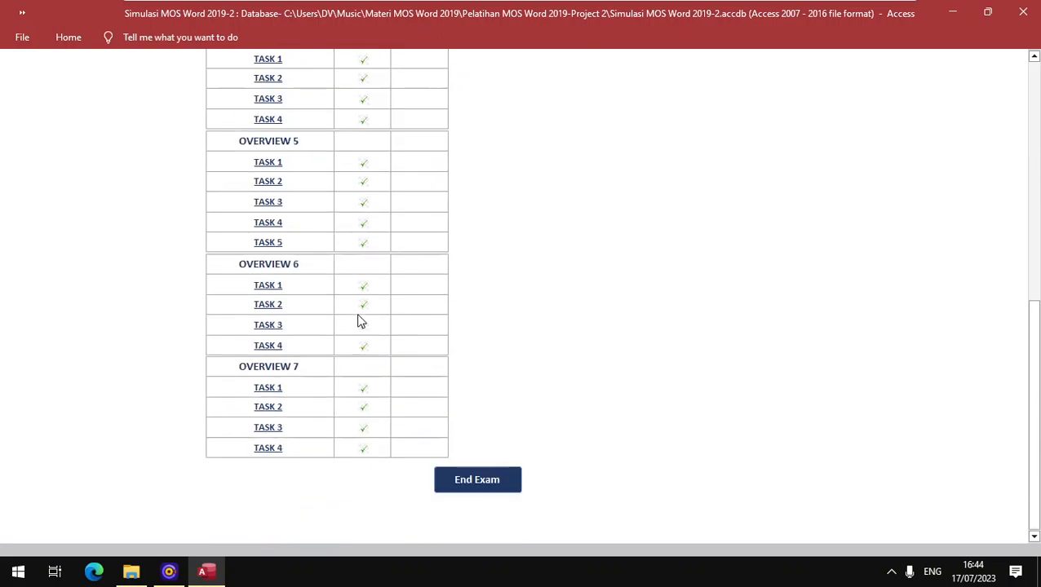
{"action": "left_click", "coordinate": [472, 487]}
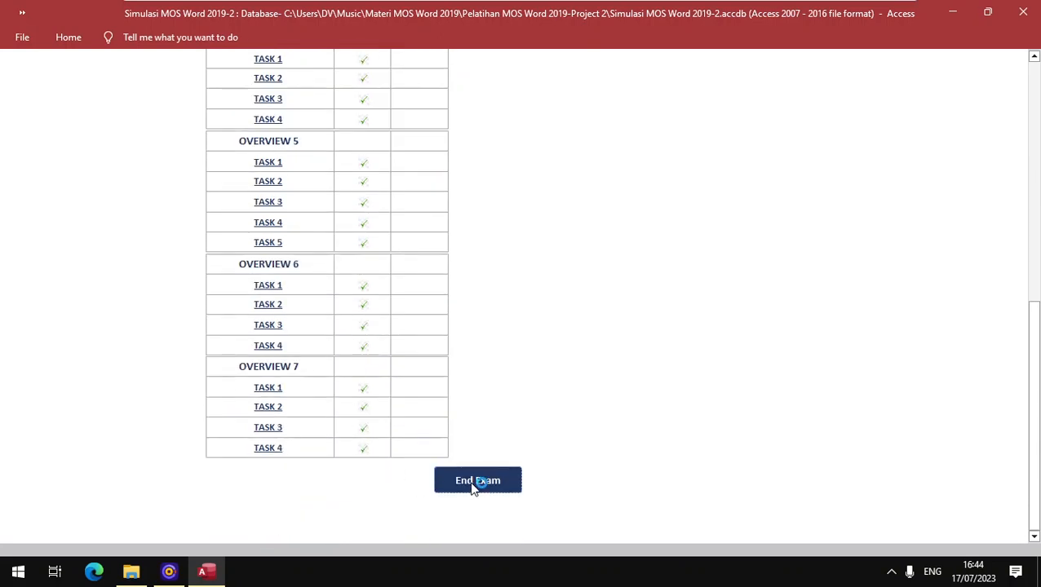